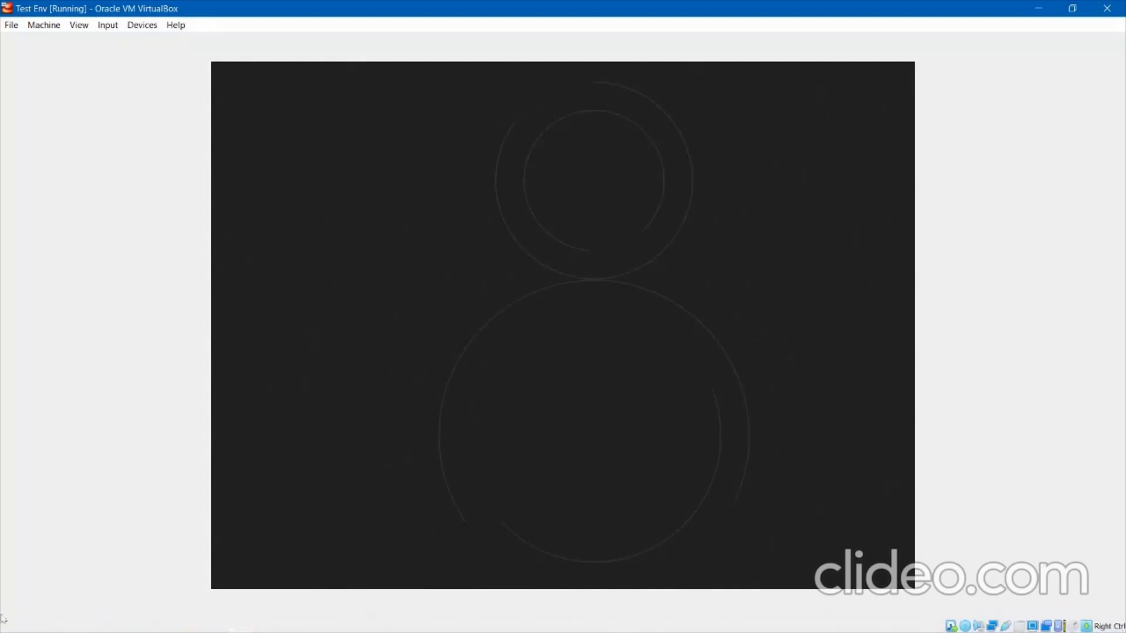
# Launch a blank Notepad from Windows search using 'not'.
pyautogui.press('super')
pyautogui.press('super')
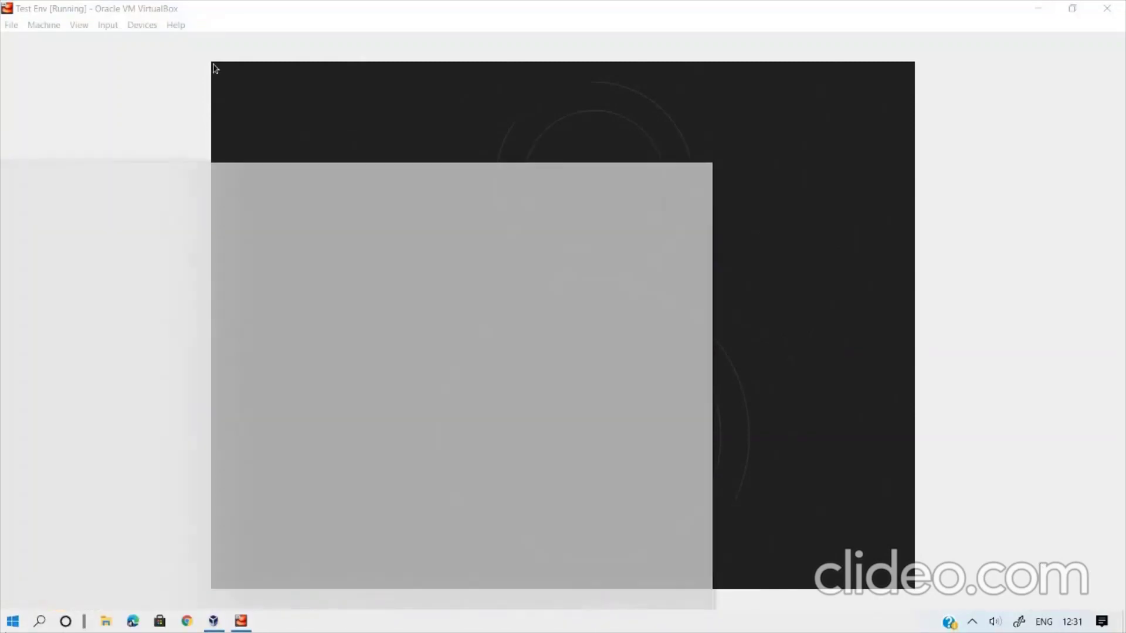
pyautogui.write('not')
pyautogui.press('Return')
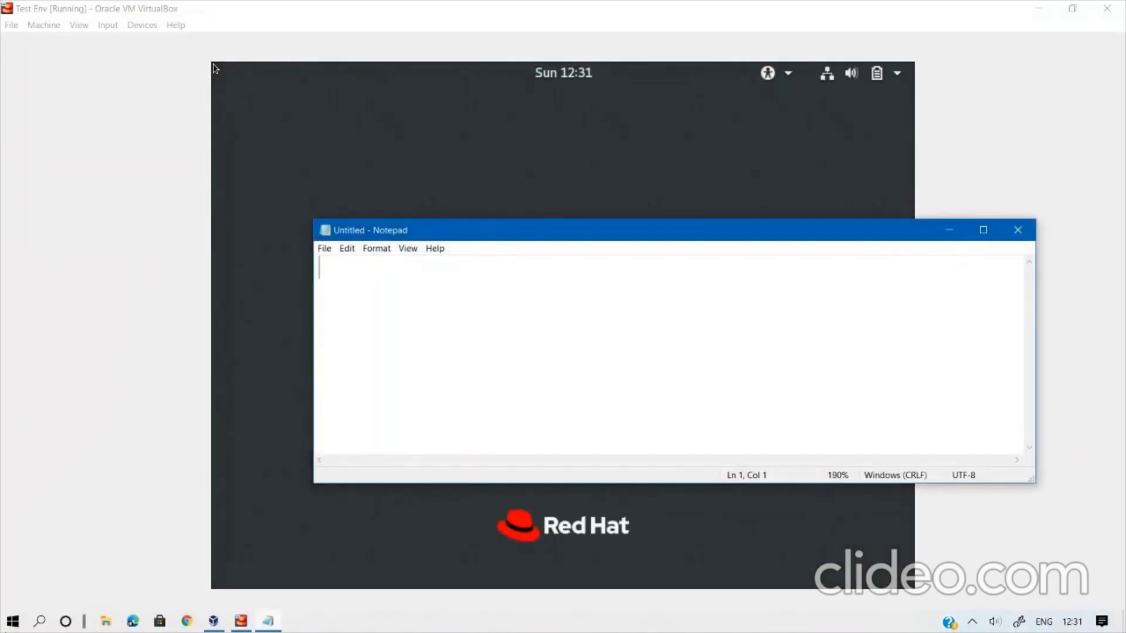
# Enlarge the Notepad text and write 'RHCSA = redhat certfied Sys Admin'.
pyautogui.hotkey('ctrl', '+')
pyautogui.hotkey('ctrl', '+')
pyautogui.hotkey('ctrl', '+')
pyautogui.hotkey('ctrl', '+')
pyautogui.hotkey('ctrl', '+')
pyautogui.hotkey('ctrl', '+')
pyautogui.hotkey('ctrl', '+')
pyautogui.write('RH')
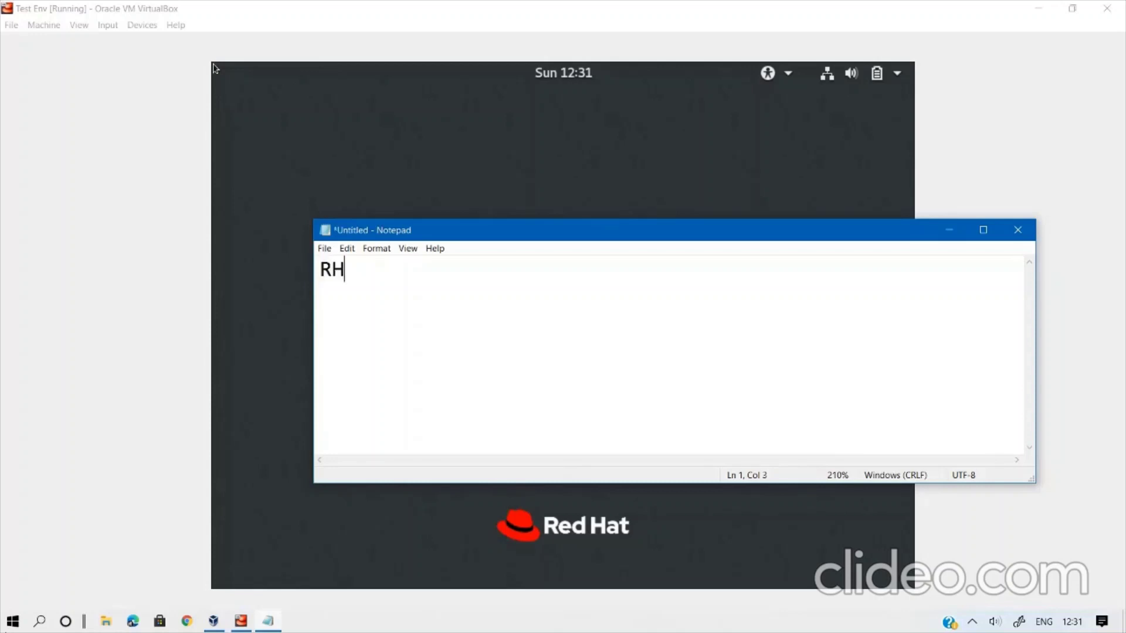
pyautogui.write('CSA = redhat ')
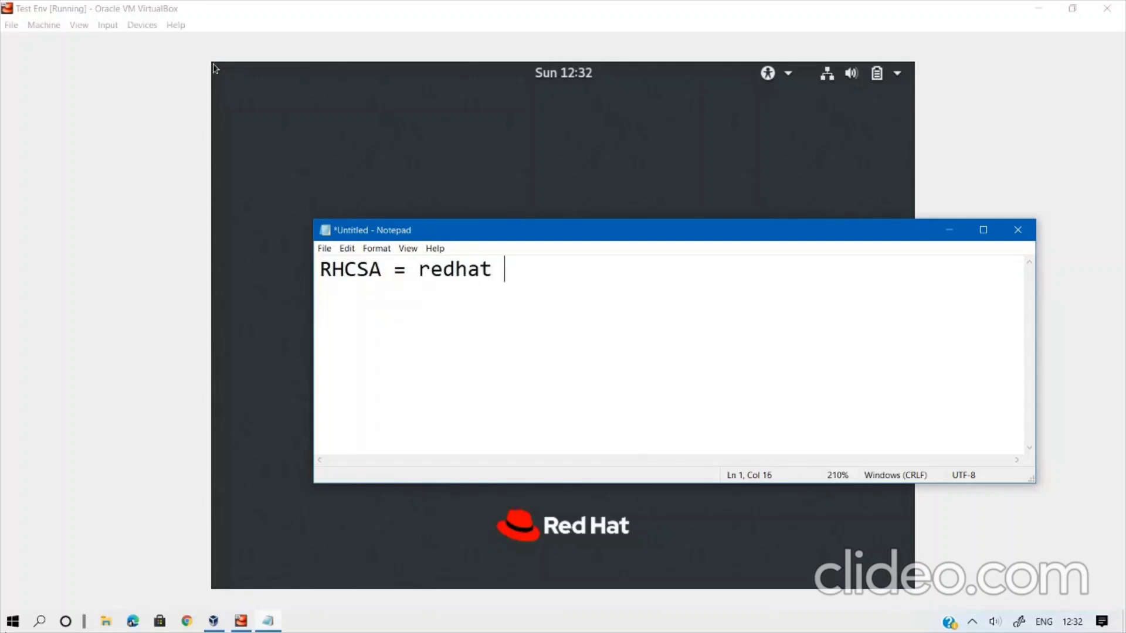
pyautogui.write('certfief')
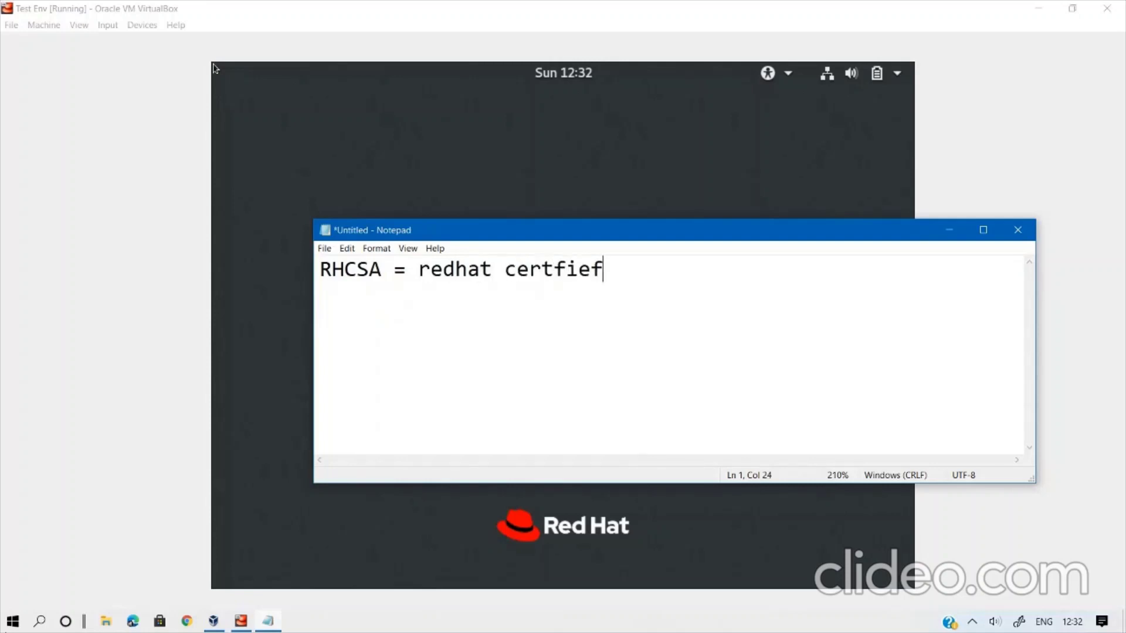
pyautogui.press('BackSpace')
pyautogui.write('d Sys Admin')
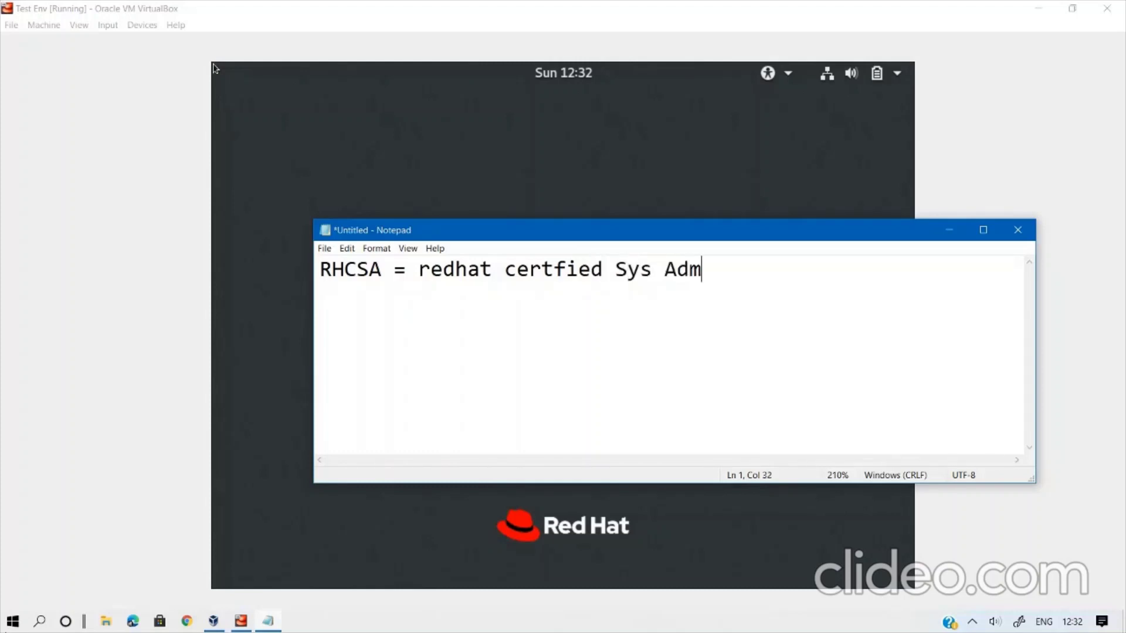
pyautogui.press('Return')
pyautogui.press('Return')
# Add the line 'RHCE = rh cert. engg. (Ansible)' followed by blank lines.
pyautogui.write('RHCE = ')
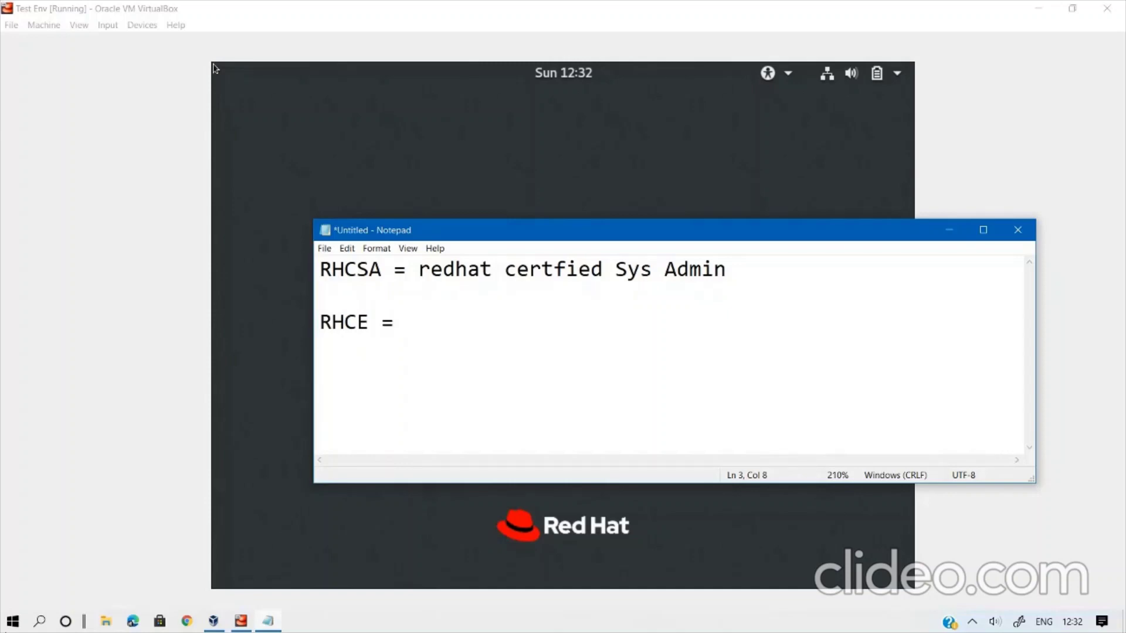
pyautogui.write('rh cert,')
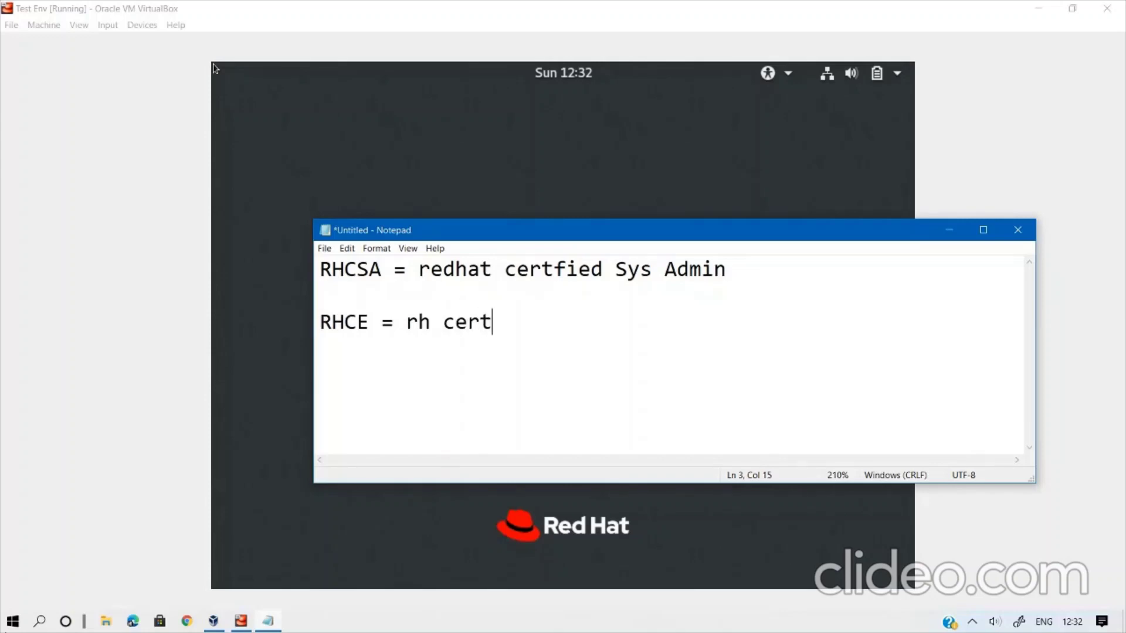
pyautogui.press('BackSpace')
pyautogui.press('BackSpace')
pyautogui.write('. engg.')
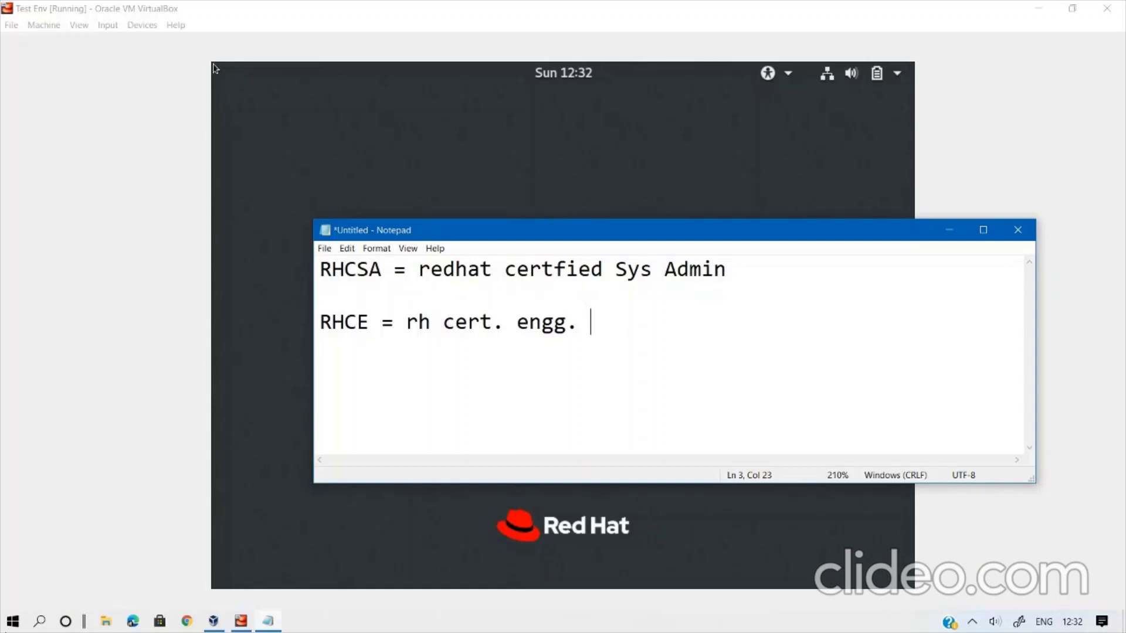
pyautogui.write('Ansible')
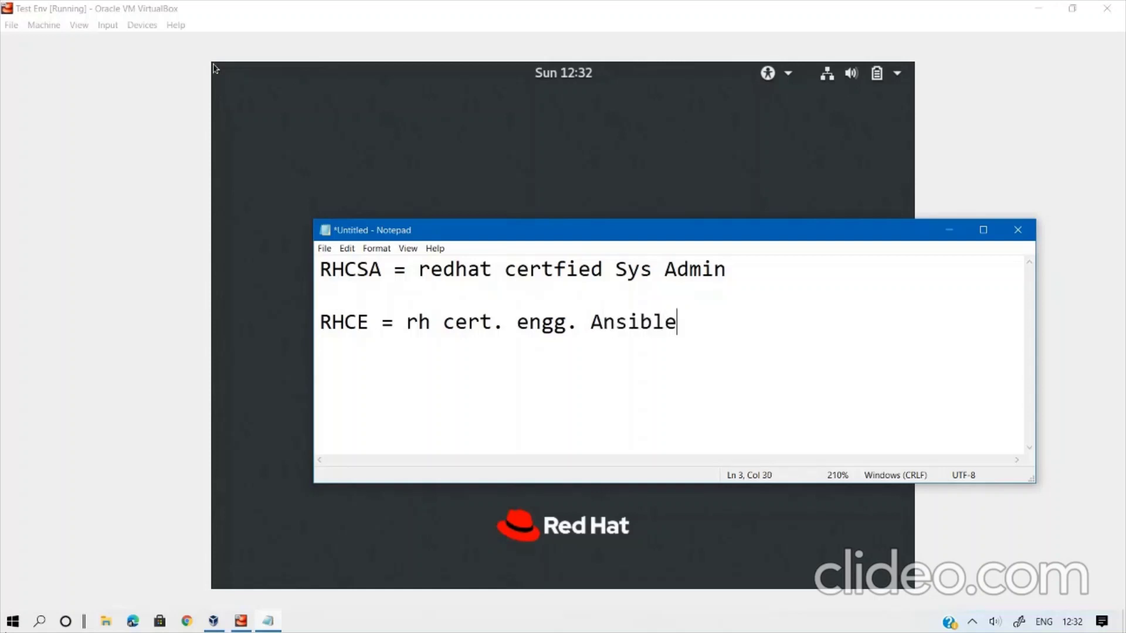
pyautogui.write(')')
pyautogui.press('Left')
pyautogui.press('Left')
pyautogui.press('Left')
pyautogui.press('Left')
pyautogui.press('Left')
pyautogui.press('Left')
pyautogui.press('Left')
pyautogui.press('Left')
pyautogui.write('(')
pyautogui.press('Left')
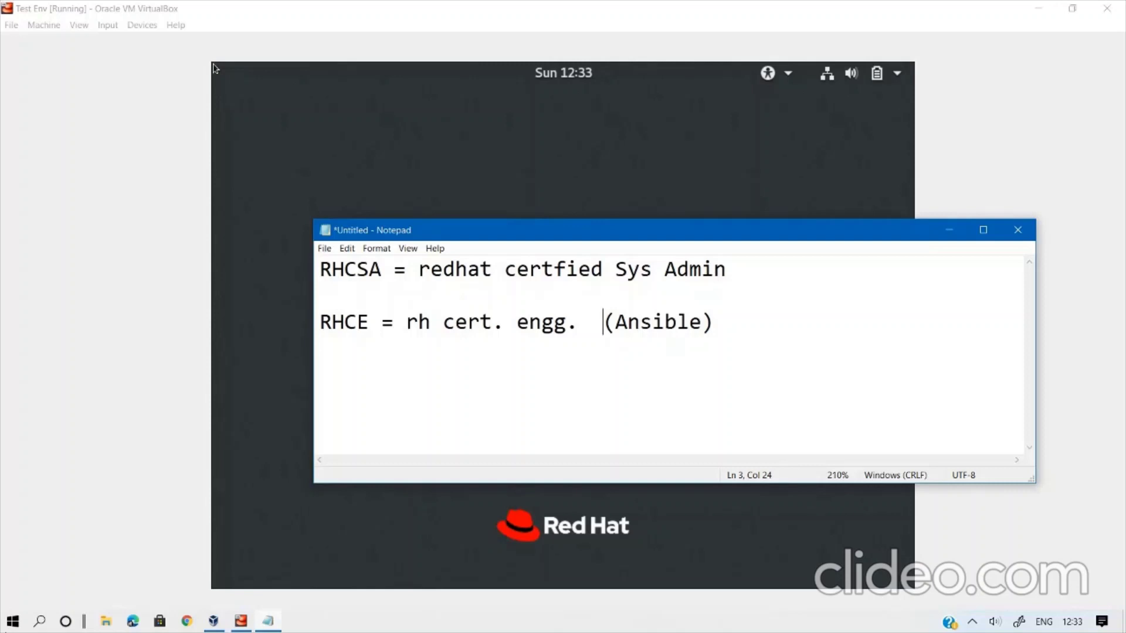
pyautogui.hotkey('shift', 'Right')
pyautogui.hotkey('shift', 'Right')
pyautogui.hotkey('shift', 'Right')
pyautogui.hotkey('shift', 'Right')
pyautogui.hotkey('shift', 'Right')
pyautogui.hotkey('shift', 'Right')
pyautogui.hotkey('shift', 'Right')
pyautogui.hotkey('shift', 'Right')
pyautogui.hotkey('shift', 'Right')
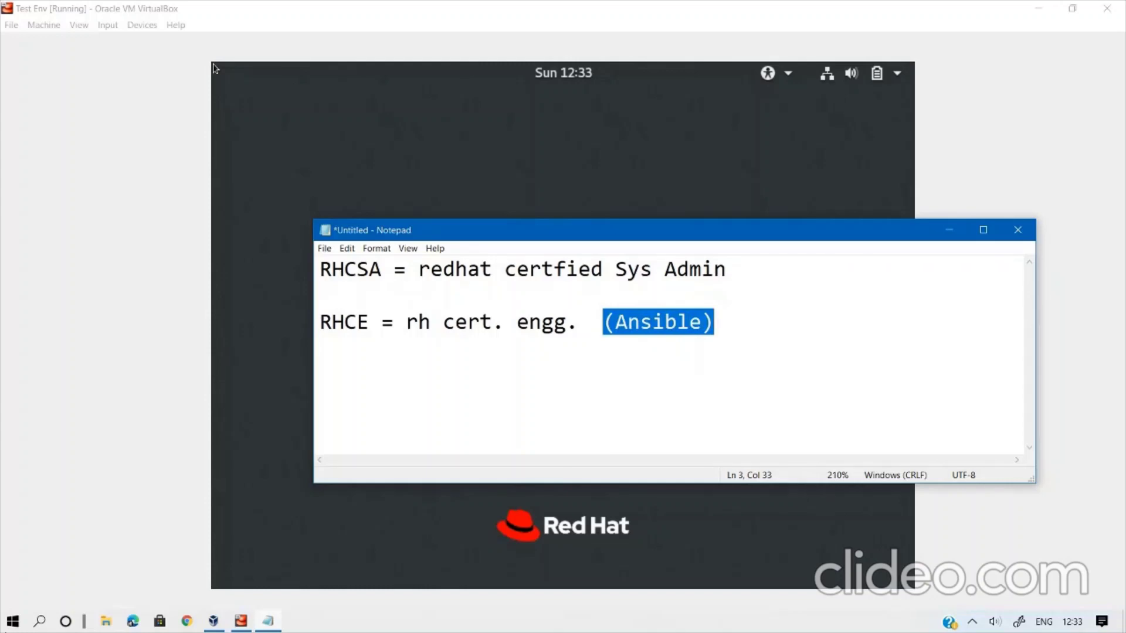
pyautogui.press('End')
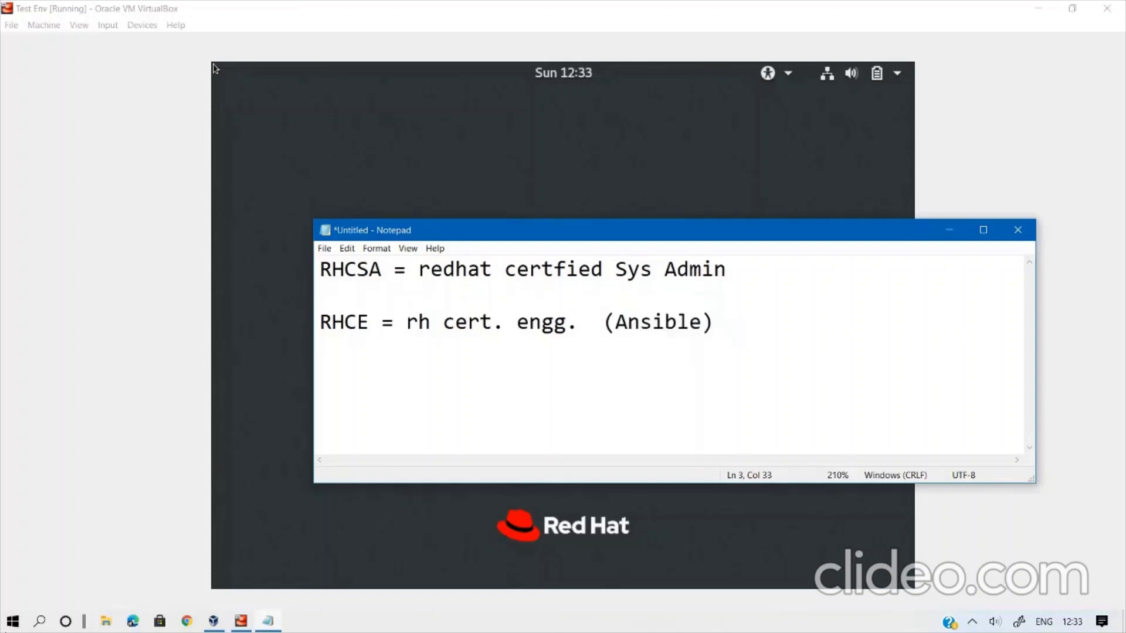
pyautogui.press('Return')
pyautogui.press('Return')
# Type '5 specialised paper : RHCA : RedH cert. Architect' as the third note line.
pyautogui.write('5 specia')
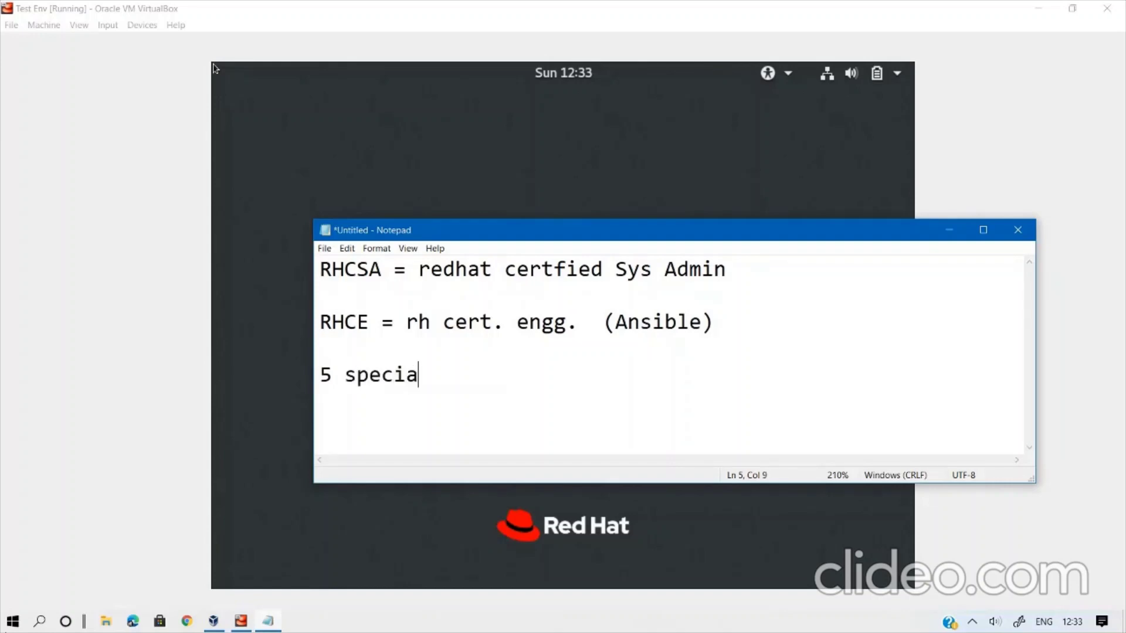
pyautogui.write('lised ')
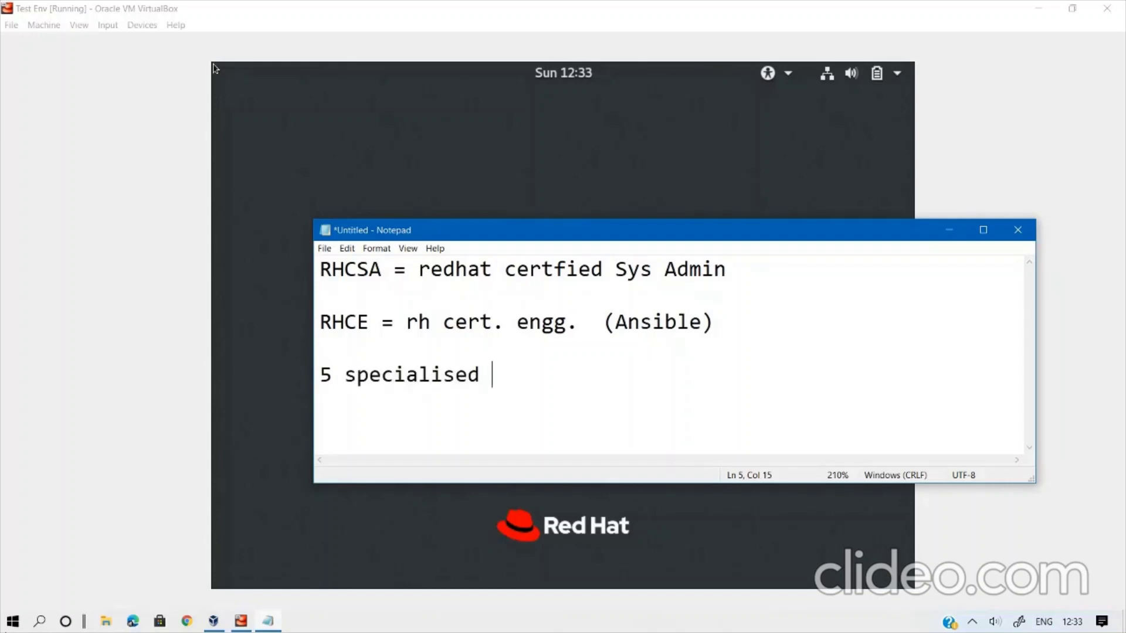
pyautogui.write('paper ')
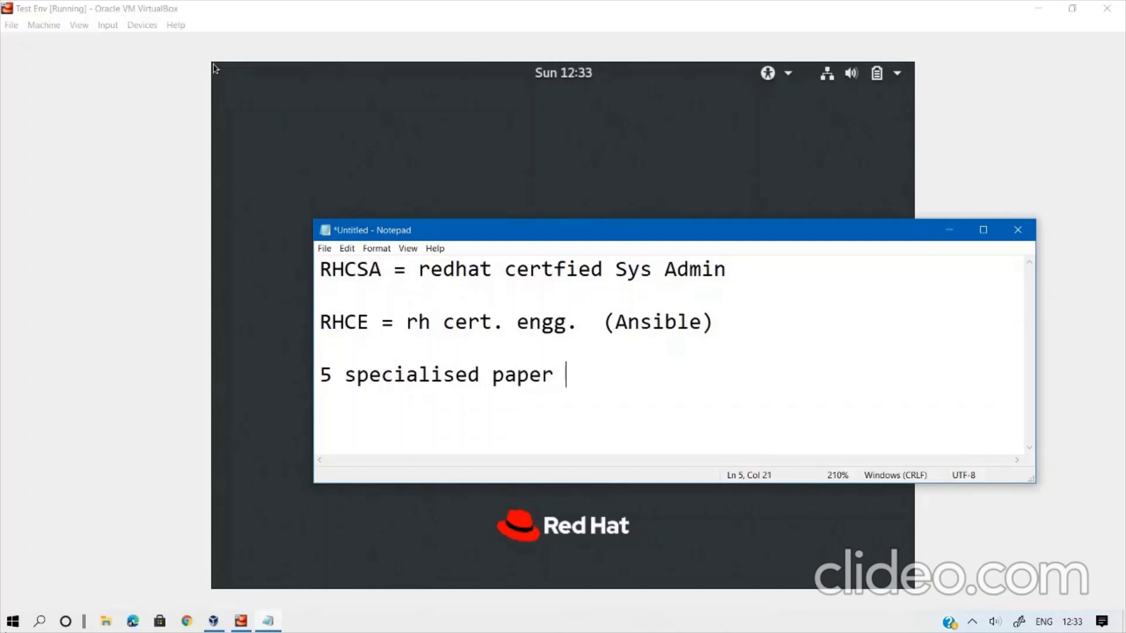
pyautogui.write(': RHCS')
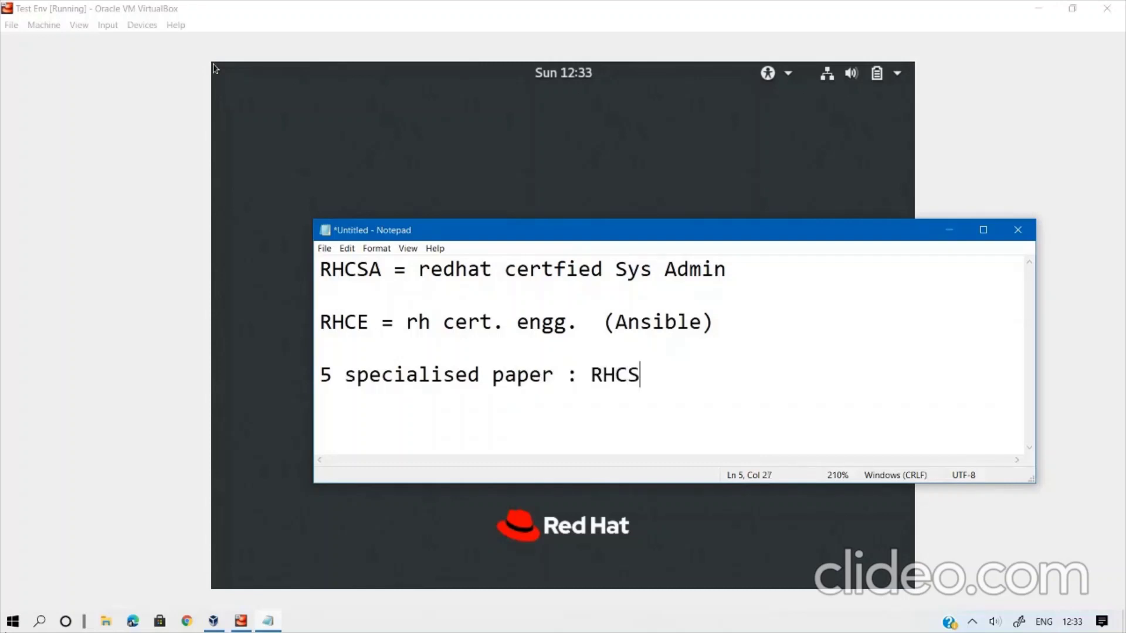
pyautogui.press('BackSpace')
pyautogui.write('A : Red')
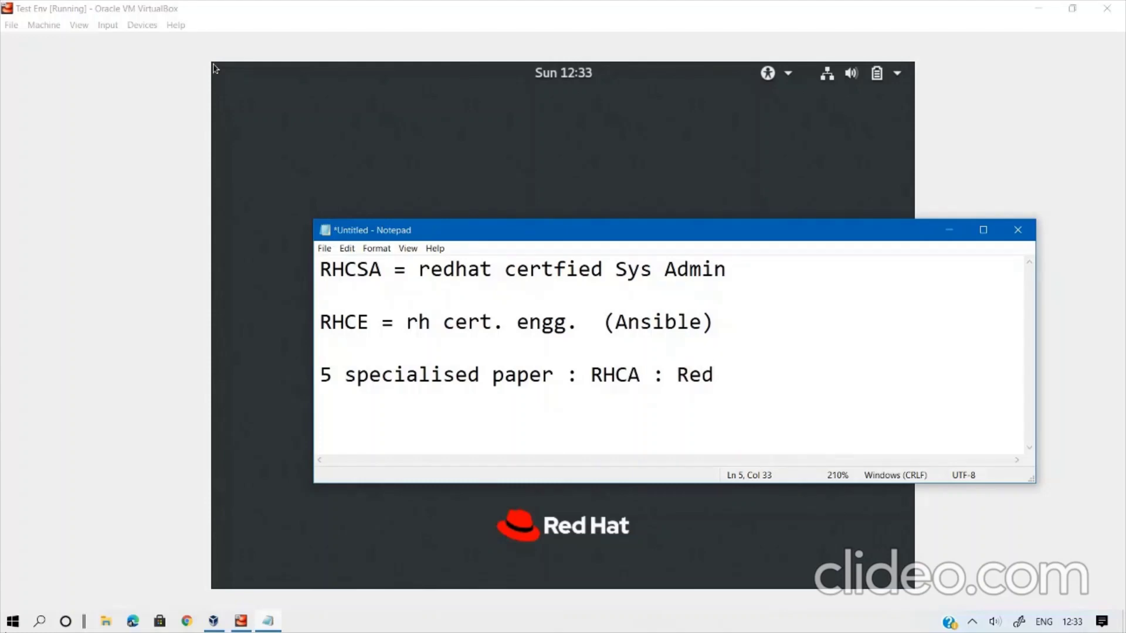
pyautogui.write('H cert. Architect')
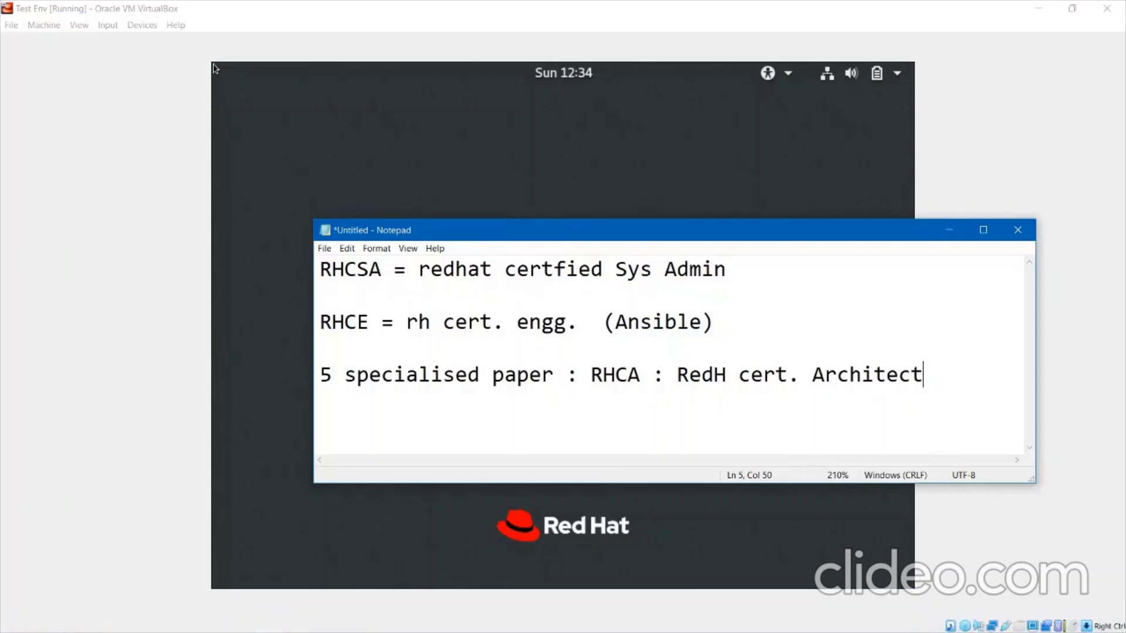
# Google 'rhcsa' in Chrome and open the Red Hat Certified System Administrator page.
pyautogui.click(186, 621)
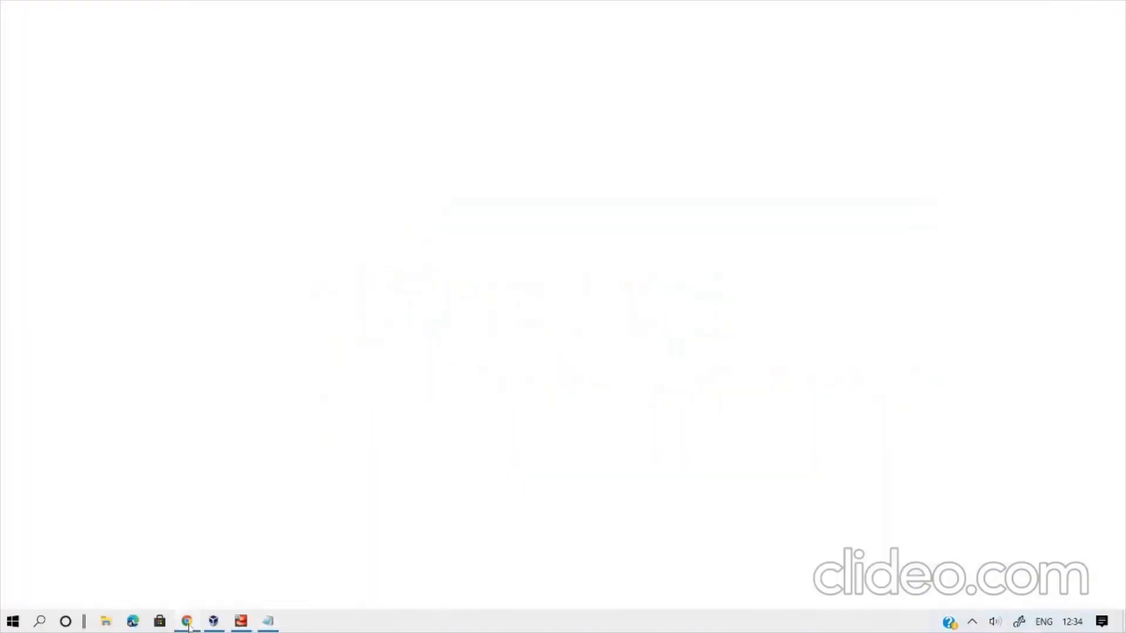
pyautogui.write('rhcsa')
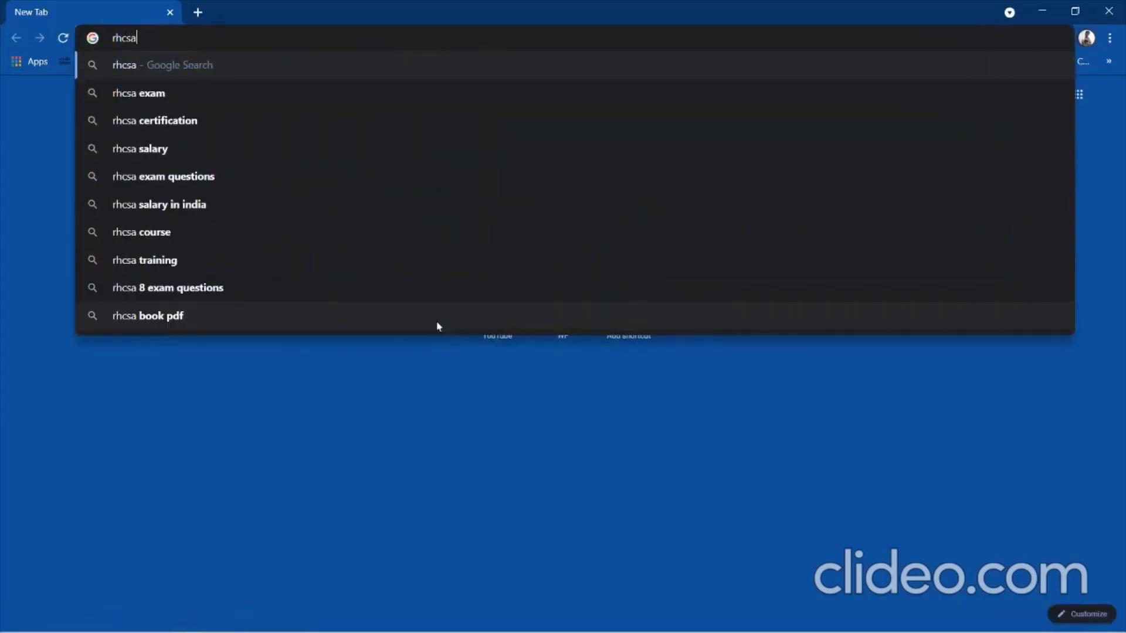
pyautogui.press('Return')
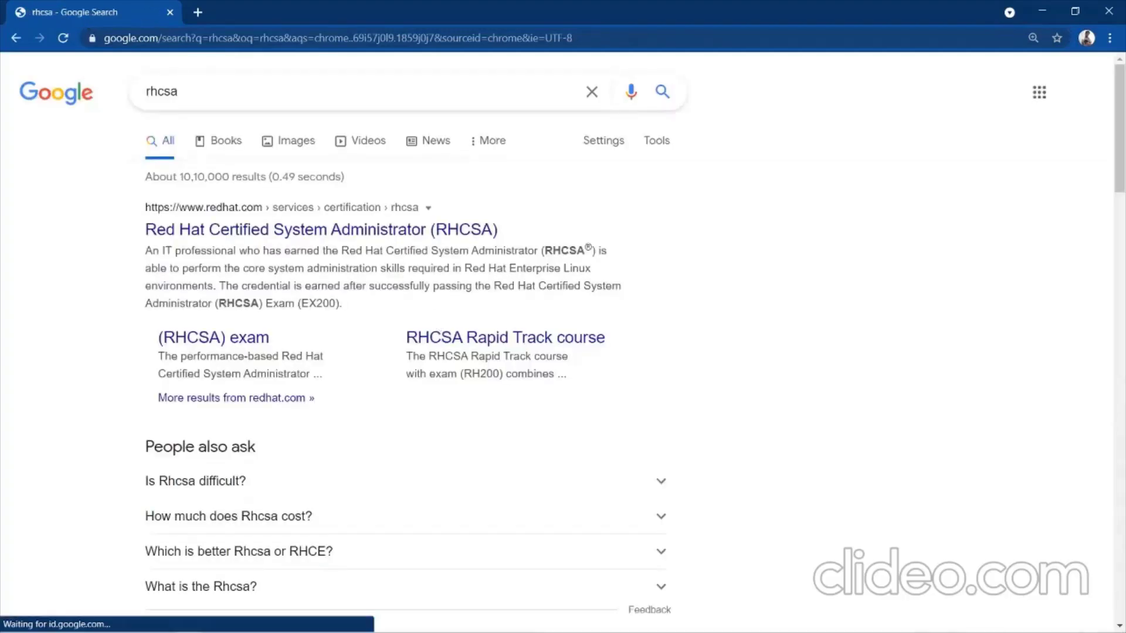
pyautogui.click(276, 234)
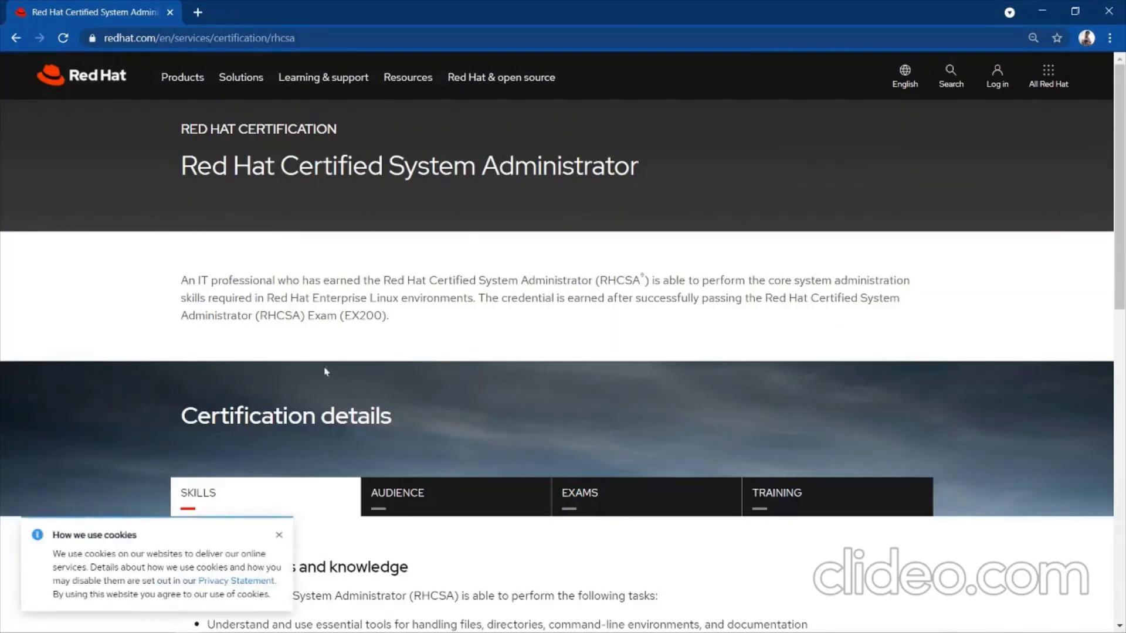
pyautogui.click(279, 537)
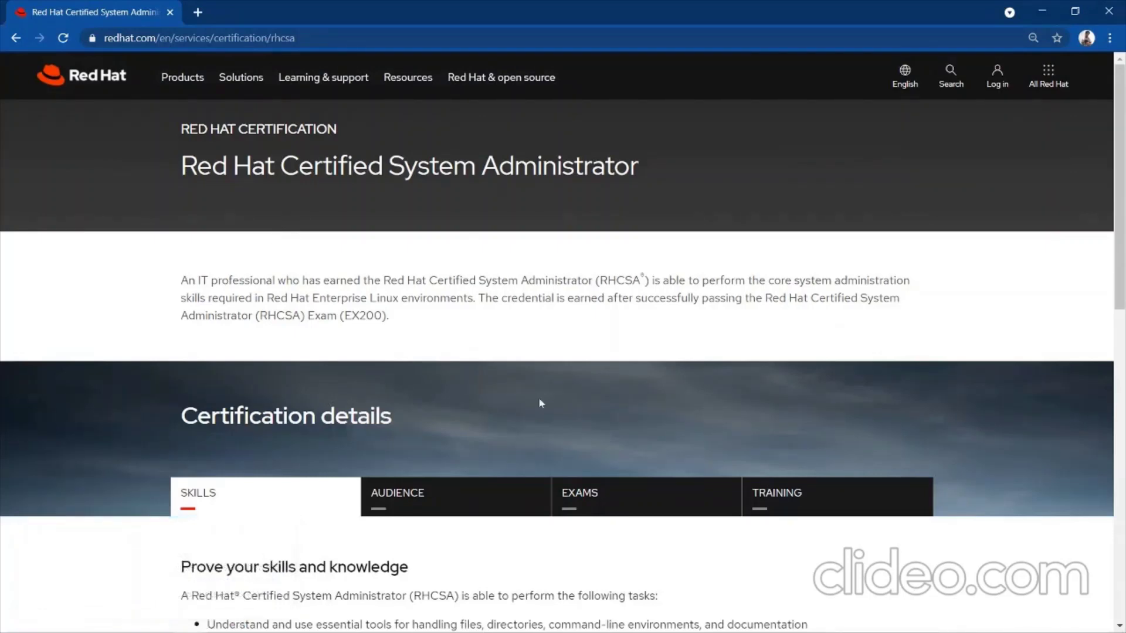
# View the RHCSA page's Audience, Exams and Training sections.
pyautogui.scroll(-4, 604, 404)
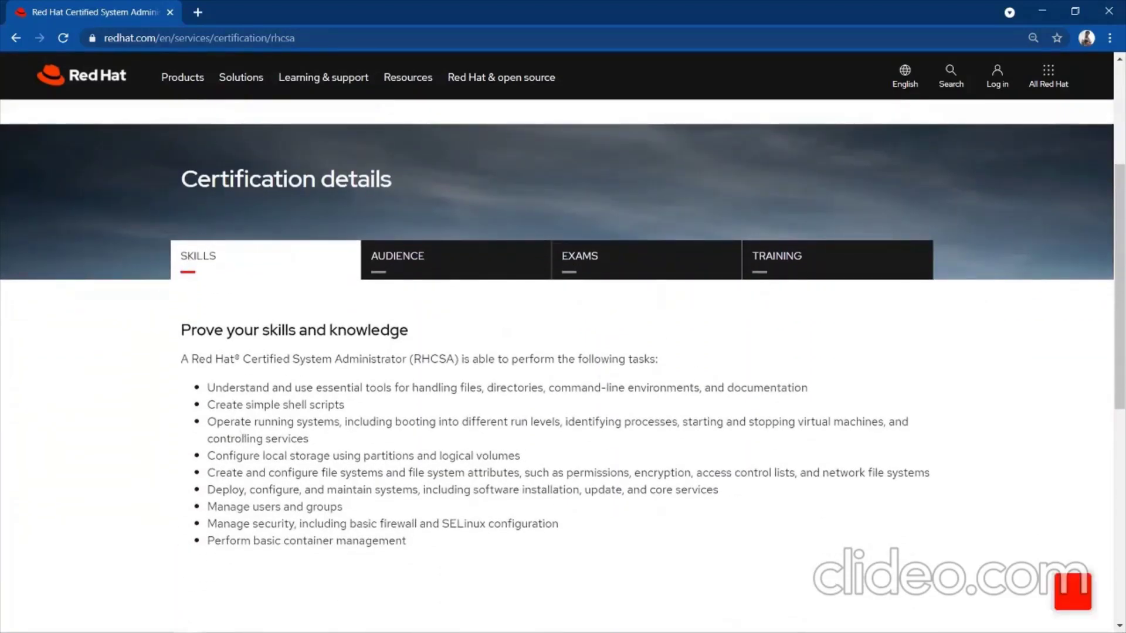
pyautogui.click(445, 260)
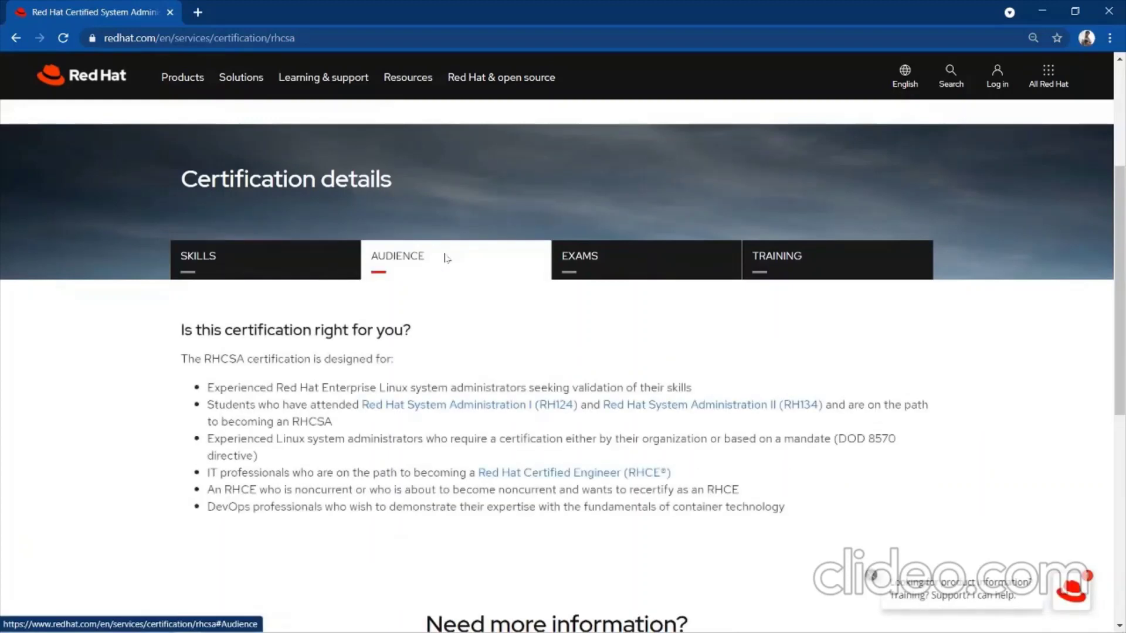
pyautogui.click(643, 278)
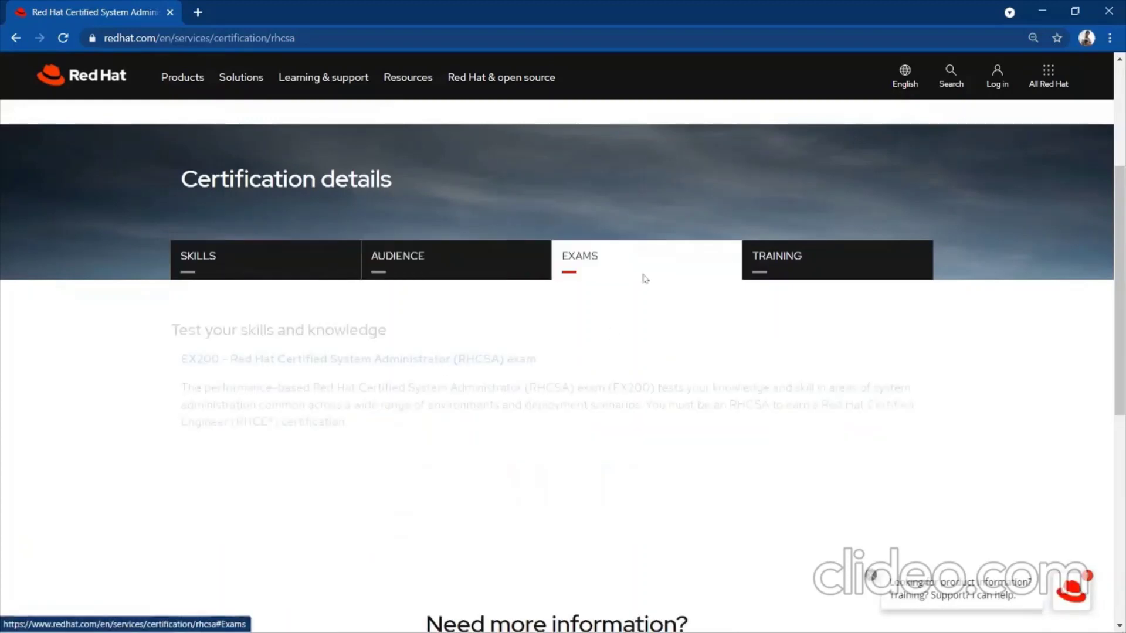
pyautogui.click(793, 265)
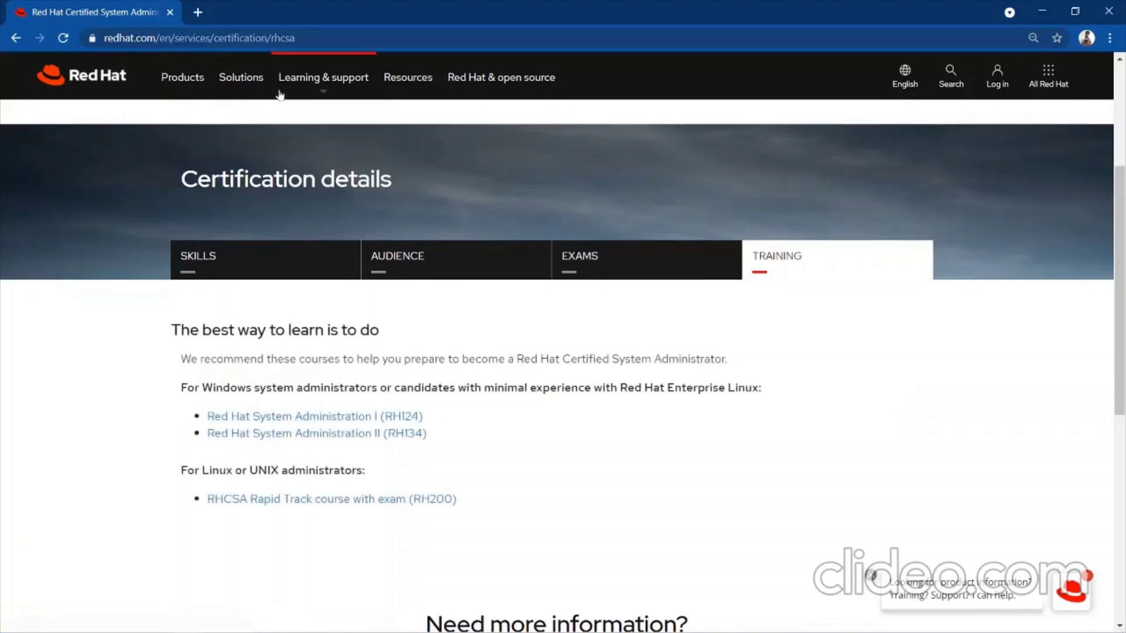
pyautogui.click(198, 12)
# Google 'rhce', open the Red Hat RHCE page and view 'For existing or former RHCEs'.
pyautogui.write('rhce')
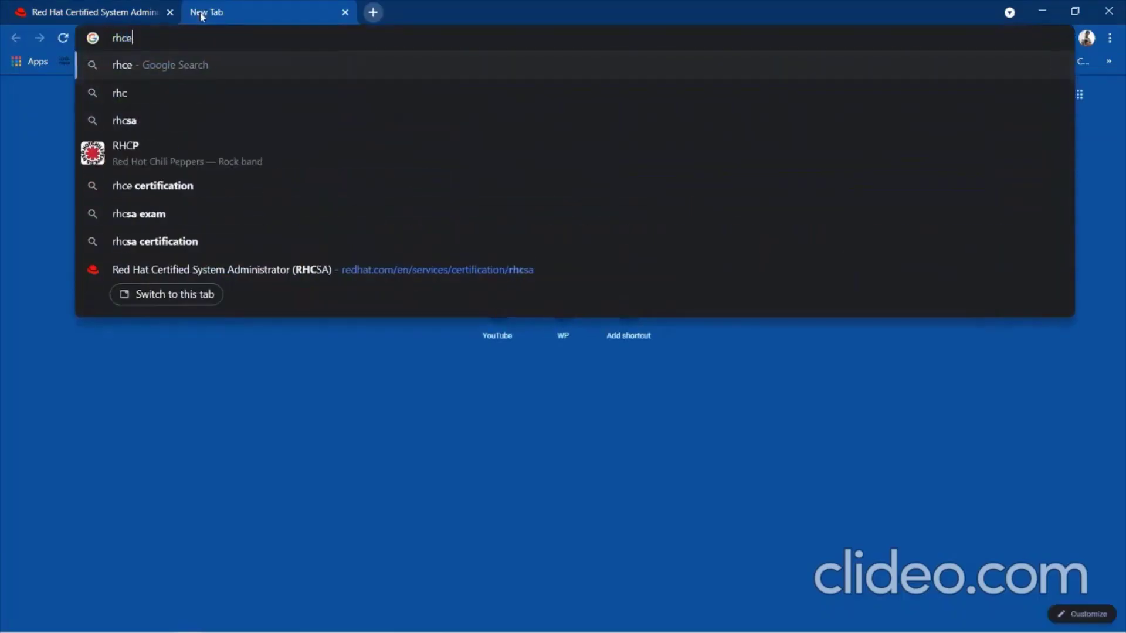
pyautogui.press('Return')
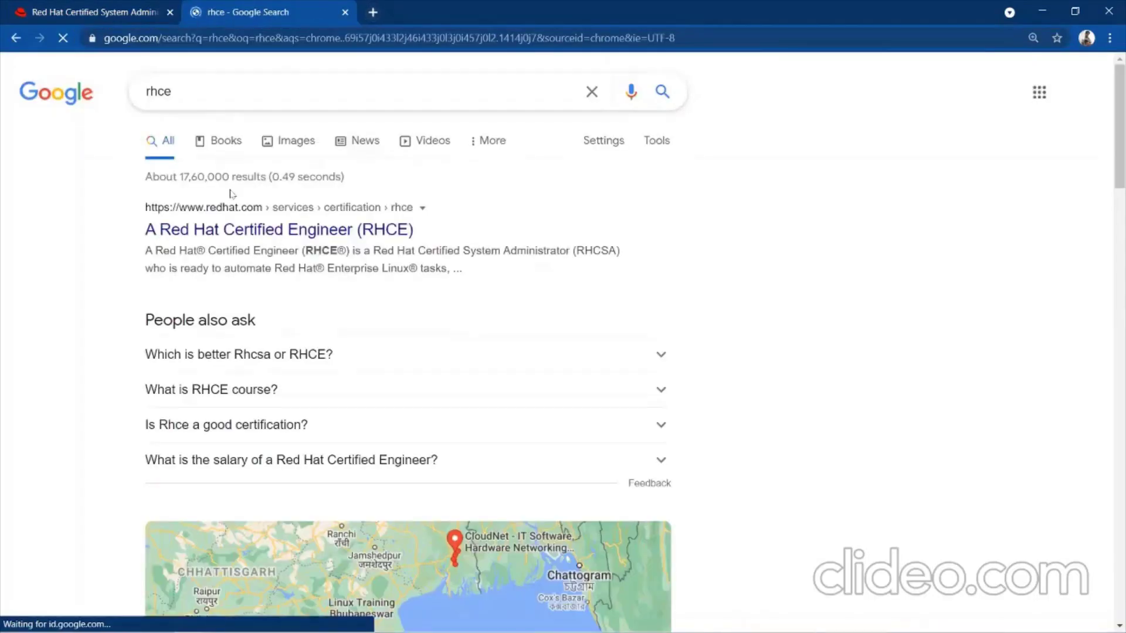
pyautogui.click(256, 235)
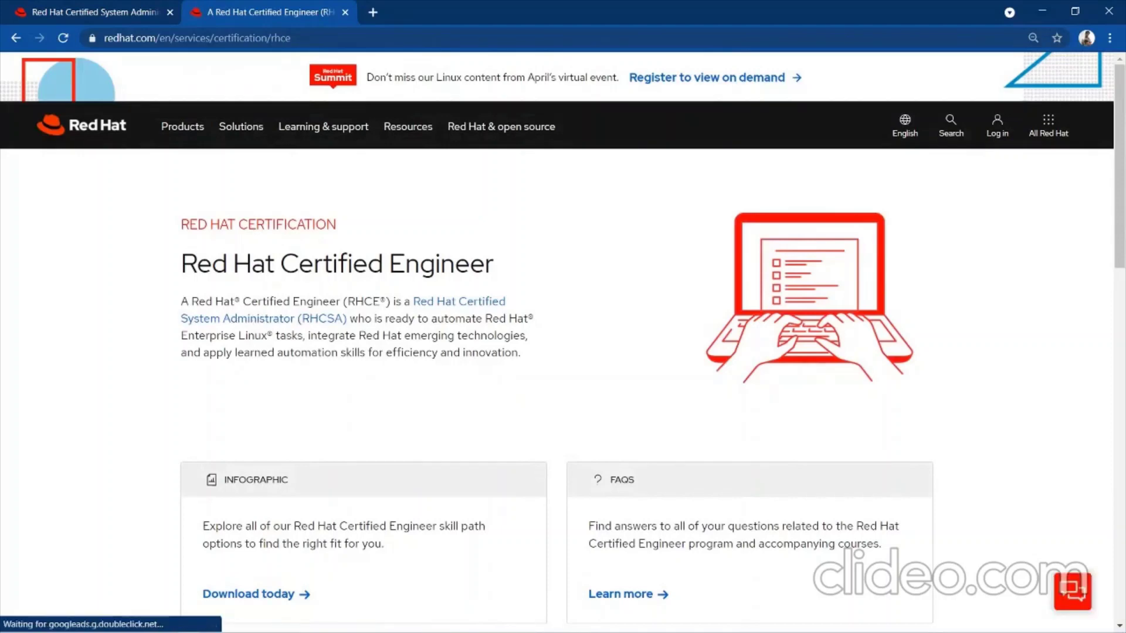
pyautogui.scroll(-5, 352, 334)
pyautogui.scroll(-4, 353, 338)
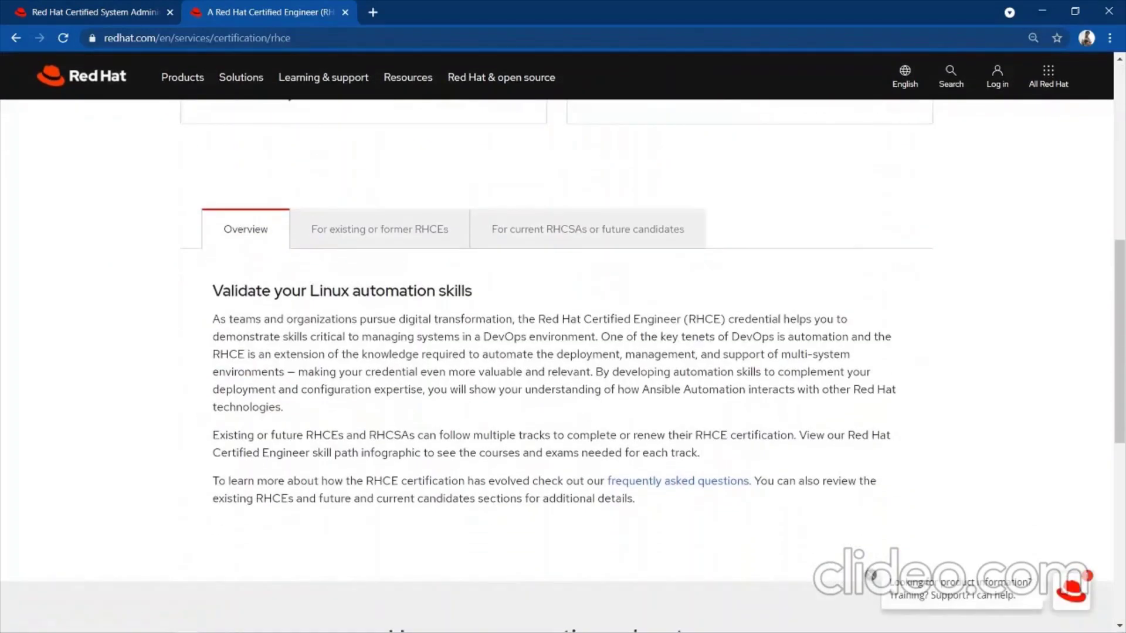
pyautogui.moveTo(310, 291); pyautogui.dragTo(427, 291)
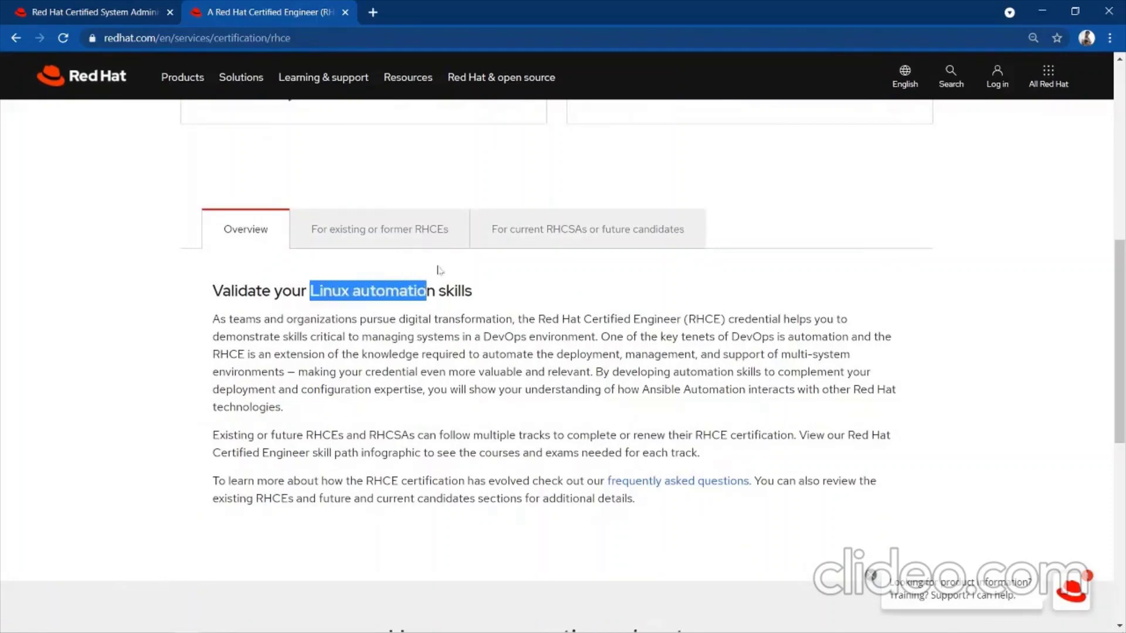
pyautogui.click(420, 244)
pyautogui.scroll(1, 385, 331)
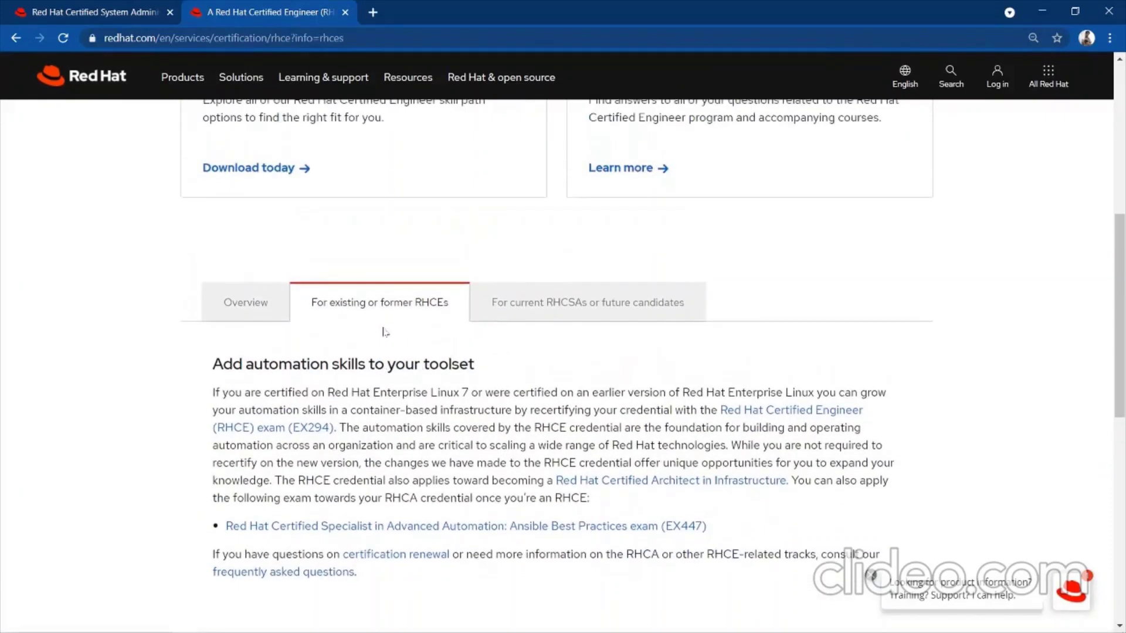
pyautogui.scroll(-3, 384, 332)
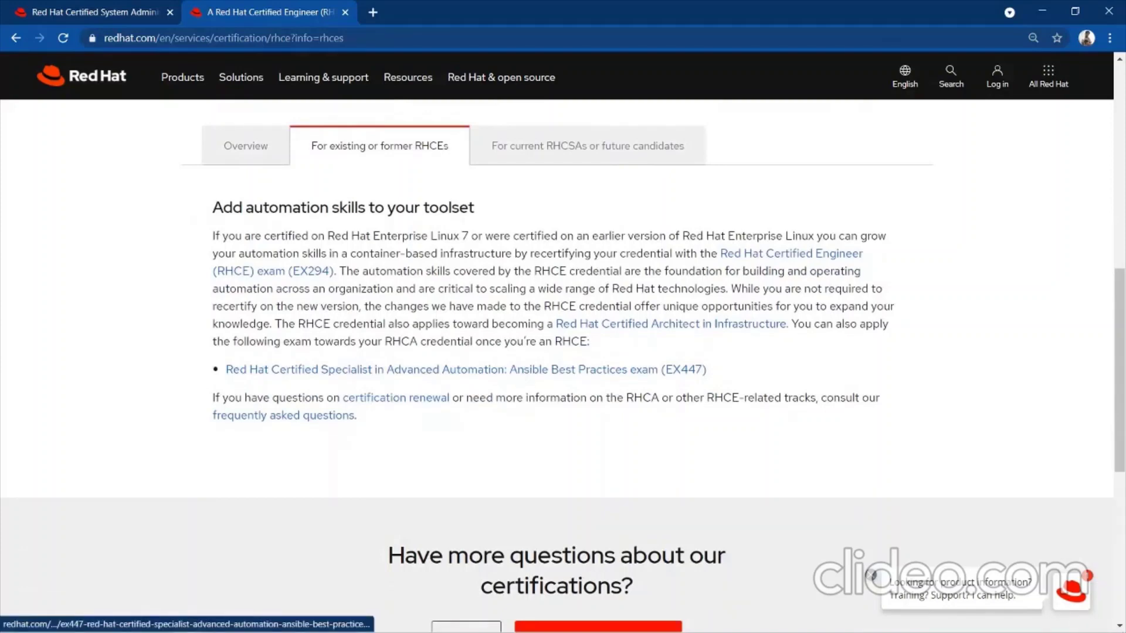
pyautogui.scroll(10, 361, 226)
pyautogui.click(135, 5)
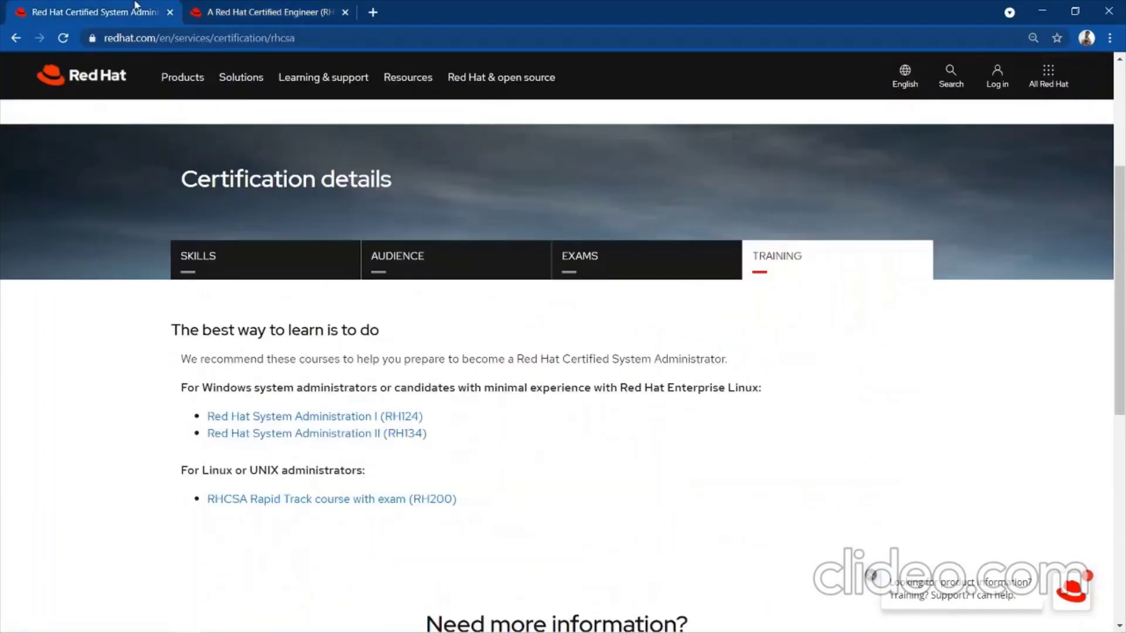
# Add a new Notepad line reading 'Lfcs'.
pyautogui.hotkey('alt', 'Tab')
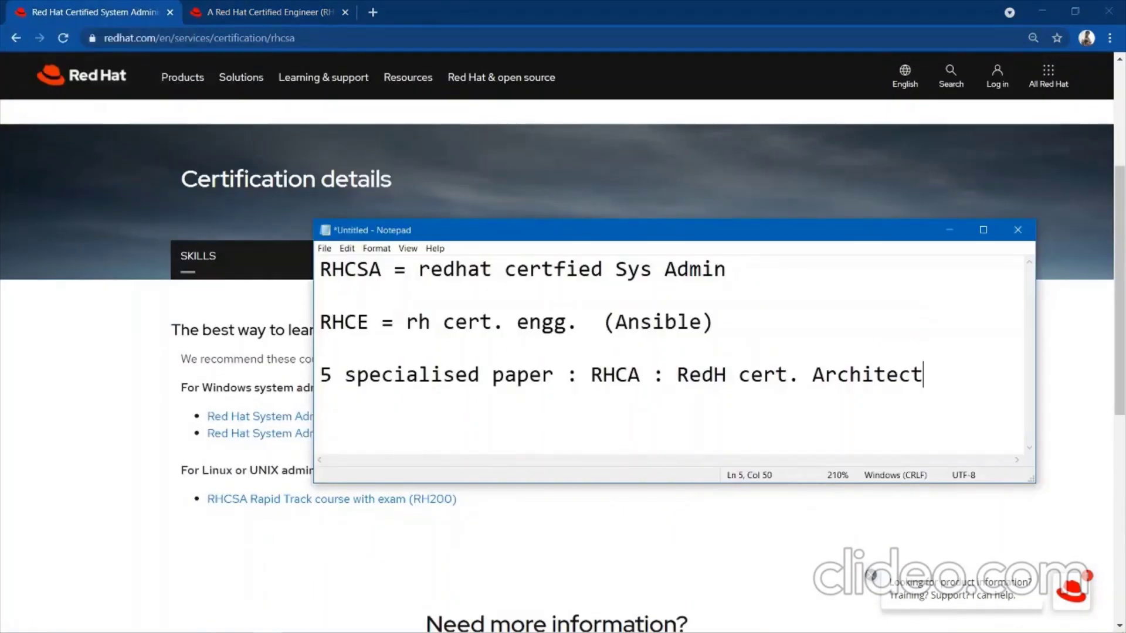
pyautogui.press('Return')
pyautogui.press('Return')
pyautogui.write('Lfcs')
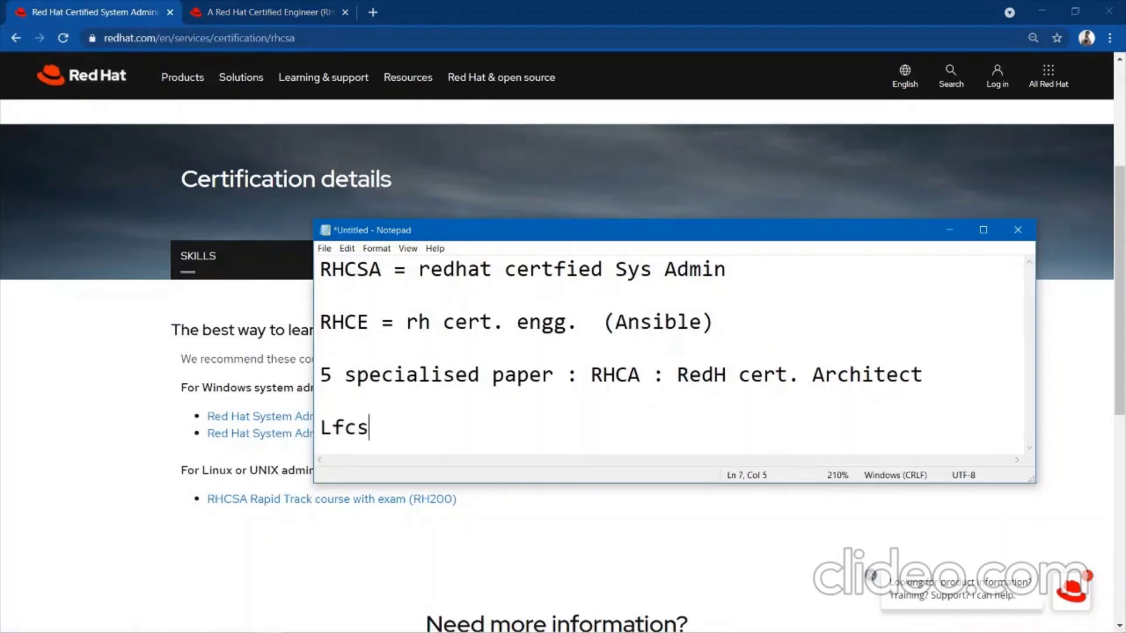
# Search Google for 'lfcsa' in a new tab, then change the query to 'lfce'.
pyautogui.click(372, 15)
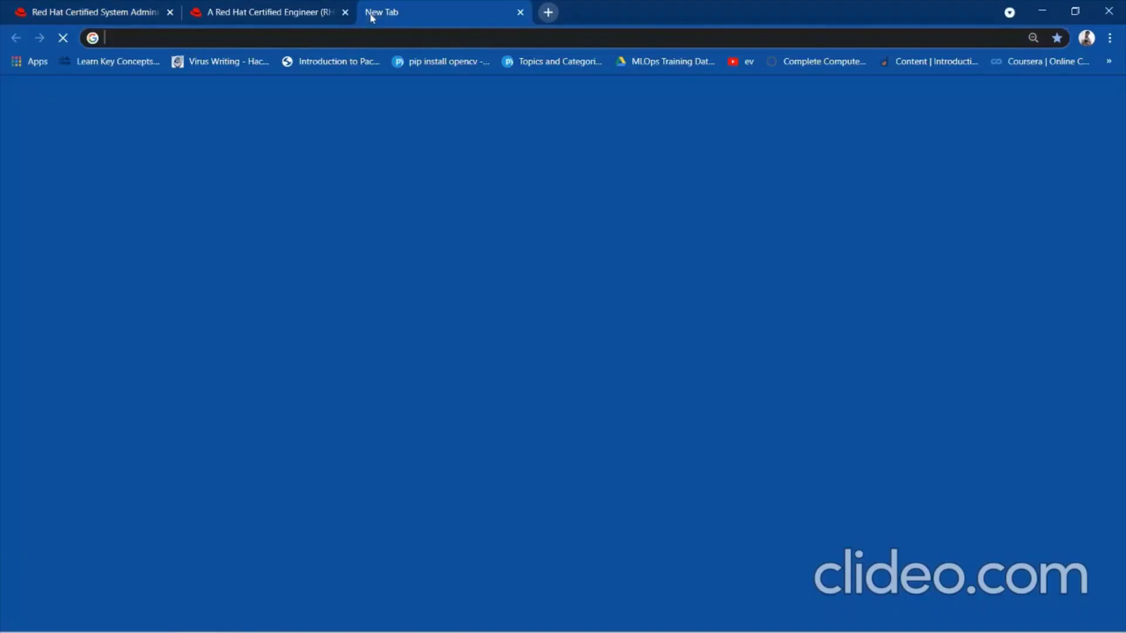
pyautogui.write('lfcs')
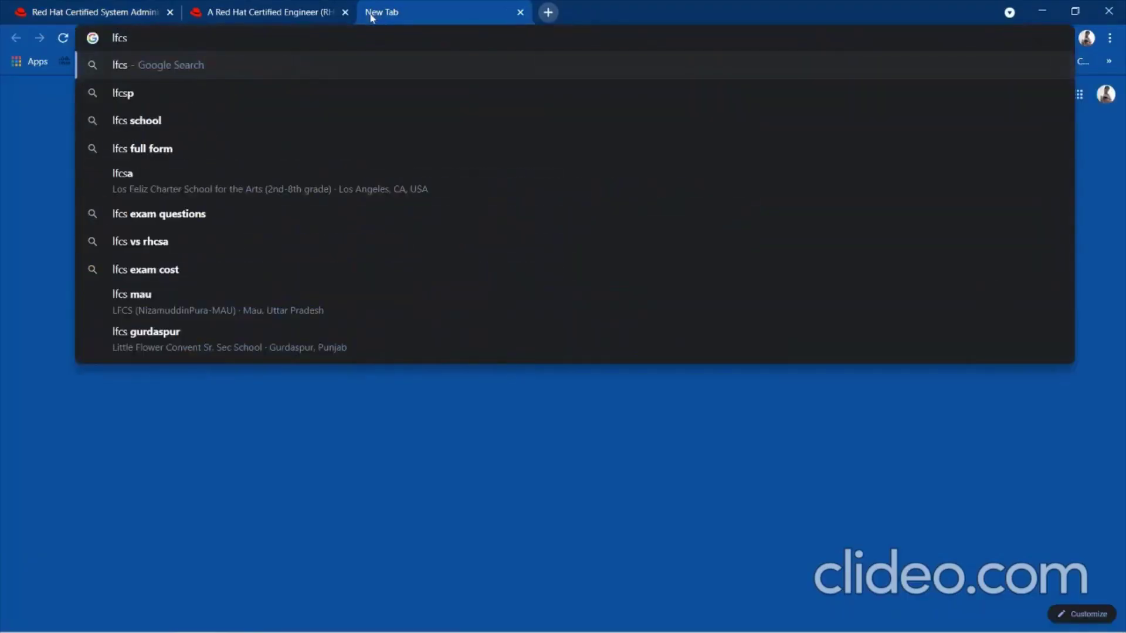
pyautogui.write('a')
pyautogui.press('Return')
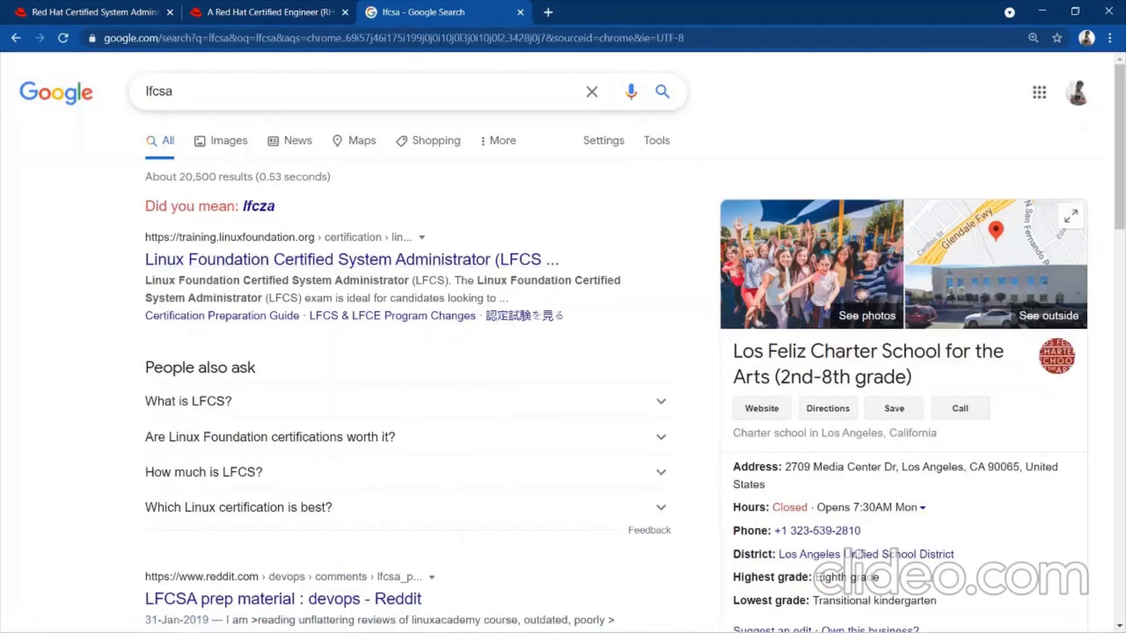
pyautogui.click(229, 92)
pyautogui.press('BackSpace')
pyautogui.press('BackSpace')
pyautogui.write('e')
pyautogui.press('Return')
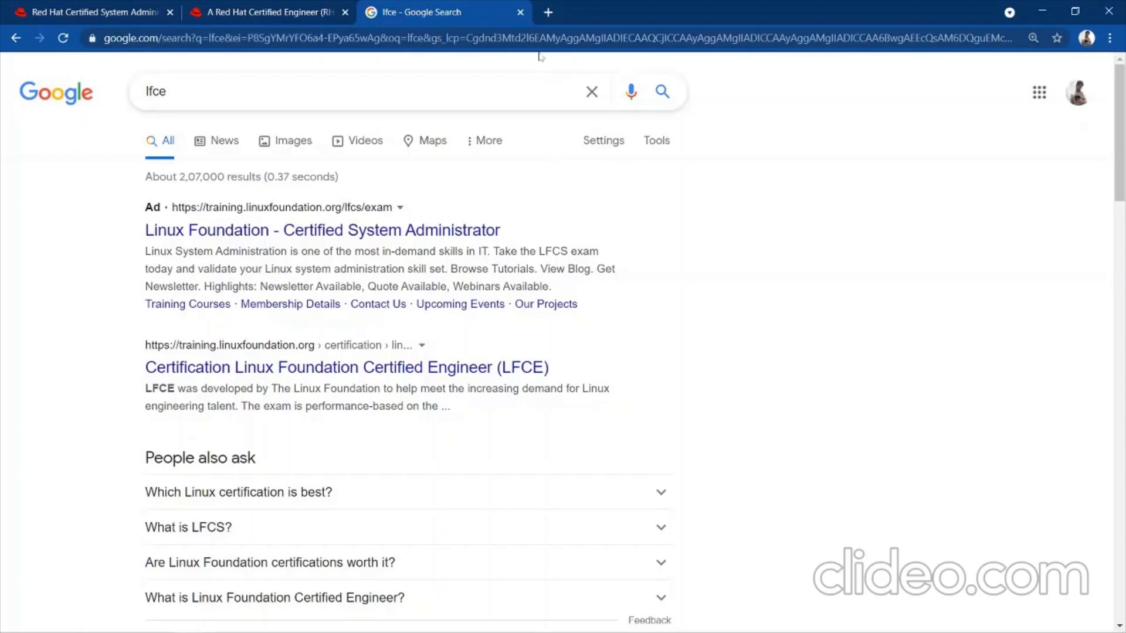
# Close Chrome and discard the Notepad notes without saving.
pyautogui.click(520, 12)
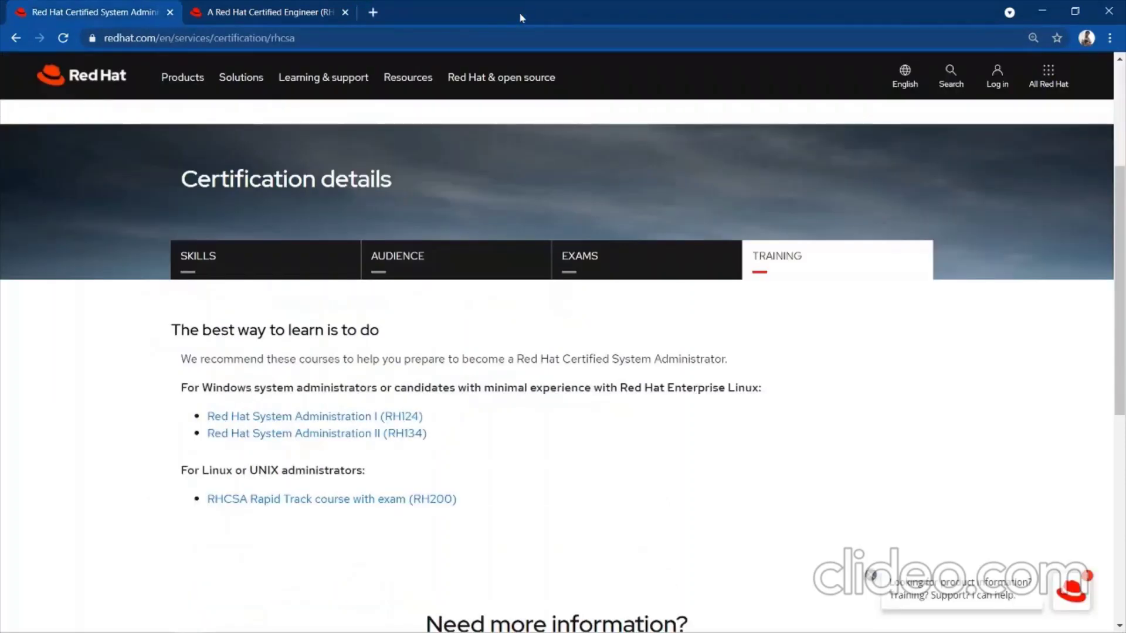
pyautogui.click(1109, 11)
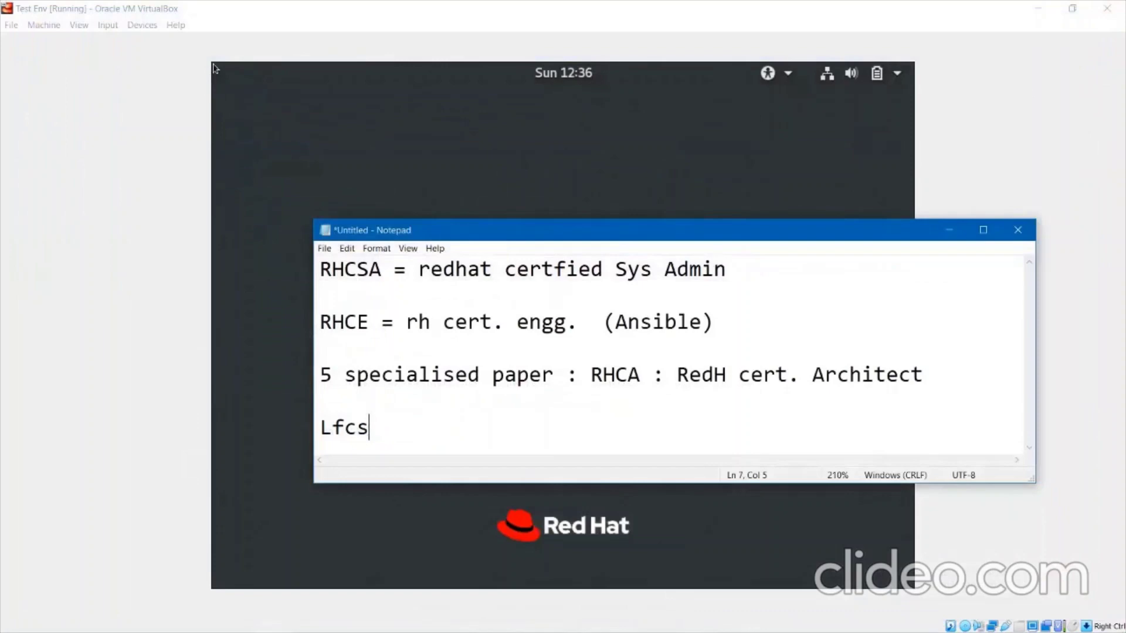
pyautogui.click(1017, 230)
pyautogui.press('n')
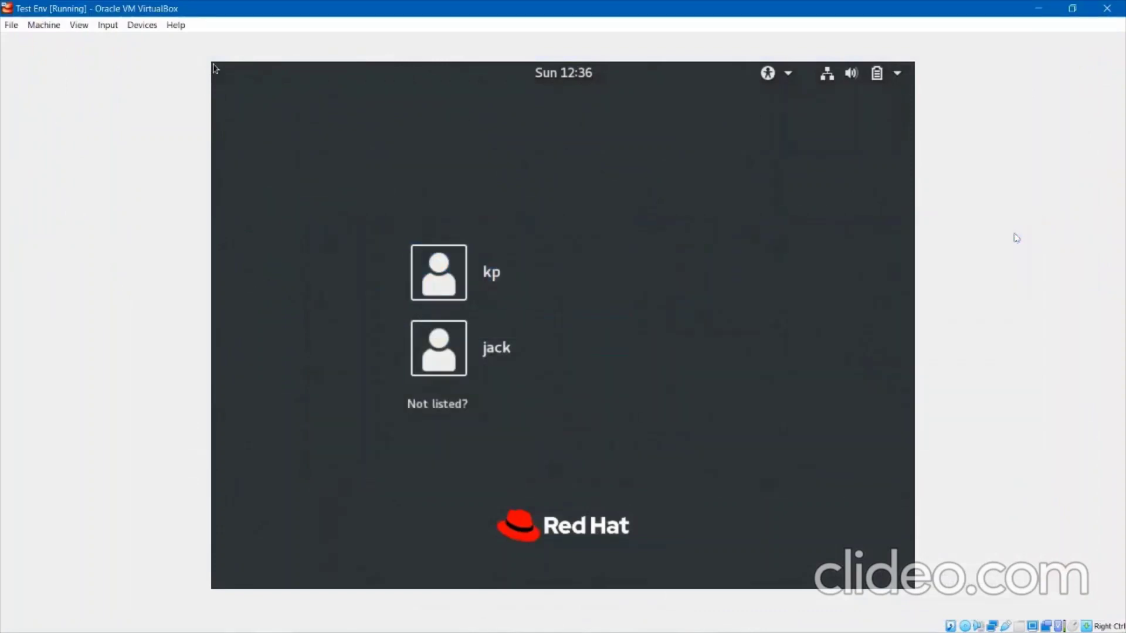
# Sign in to the RHEL VM as root via 'Not listed?', entering the root password.
pyautogui.press('Tab')
pyautogui.press('Return')
pyautogui.write('root')
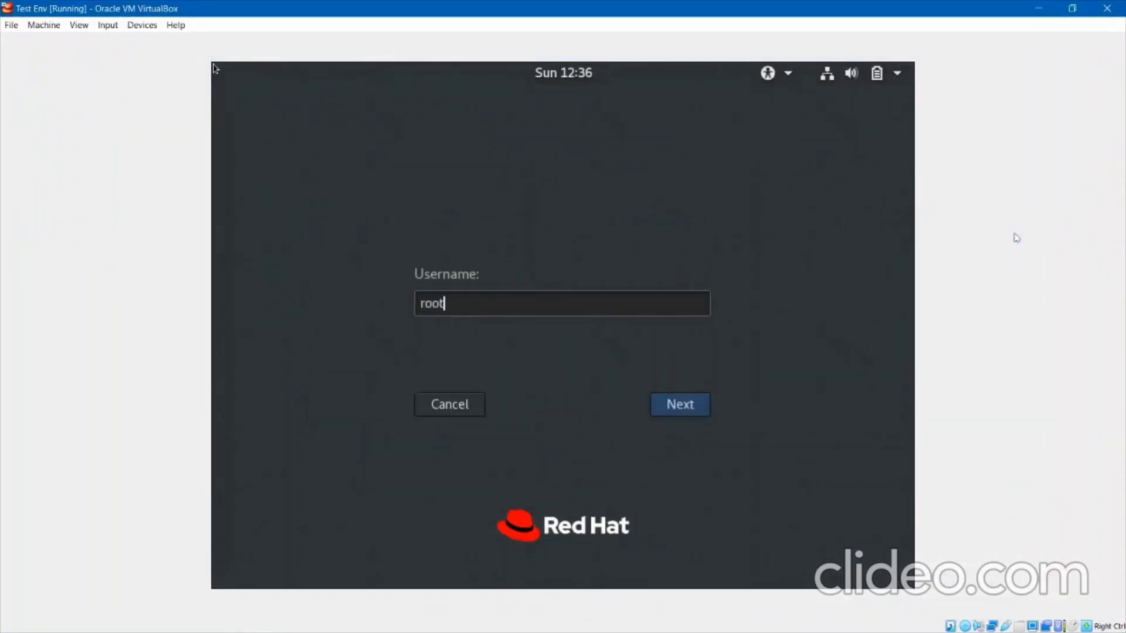
pyautogui.press('Return')
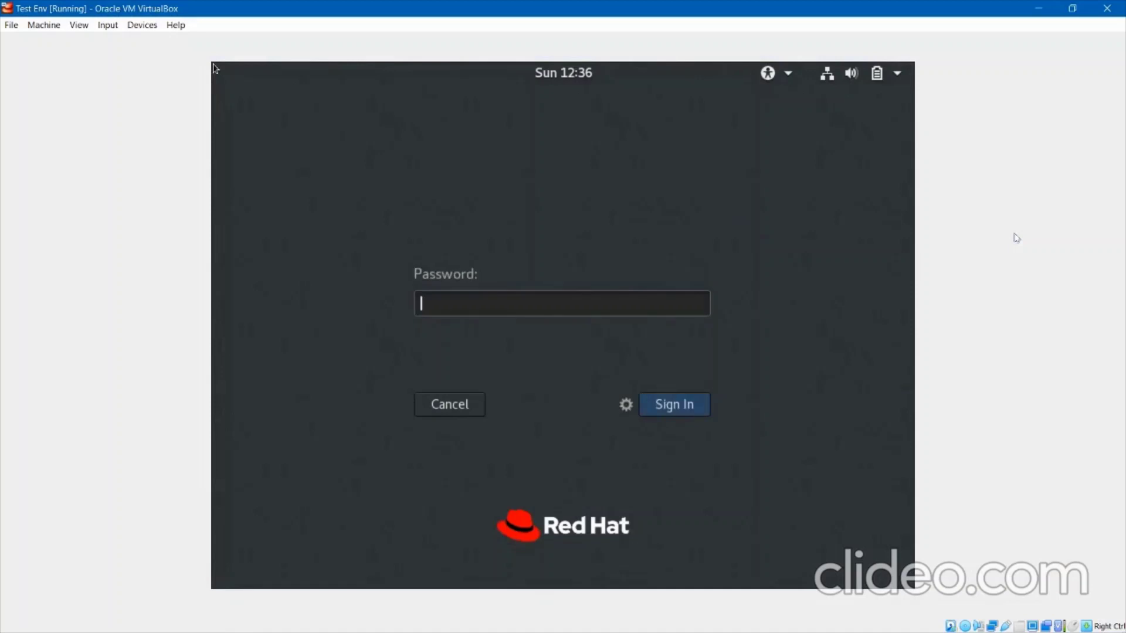
pyautogui.write('redhat')
pyautogui.press('Return')
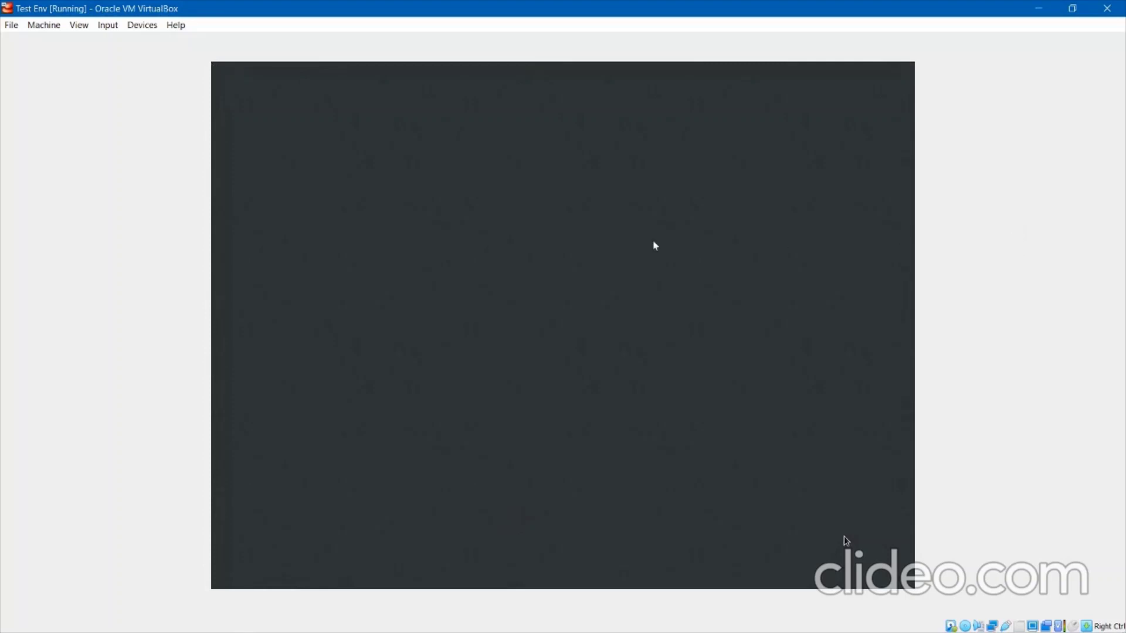
# Open a new Notepad via Windows search 'note' and enlarge its text.
pyautogui.press('super')
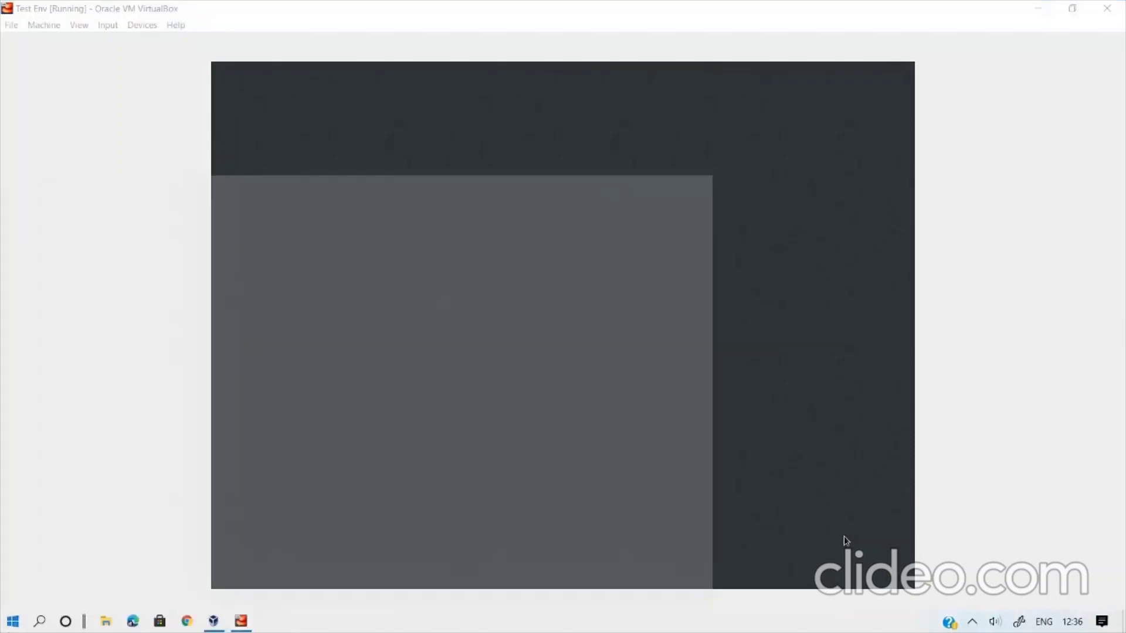
pyautogui.write('note')
pyautogui.press('Return')
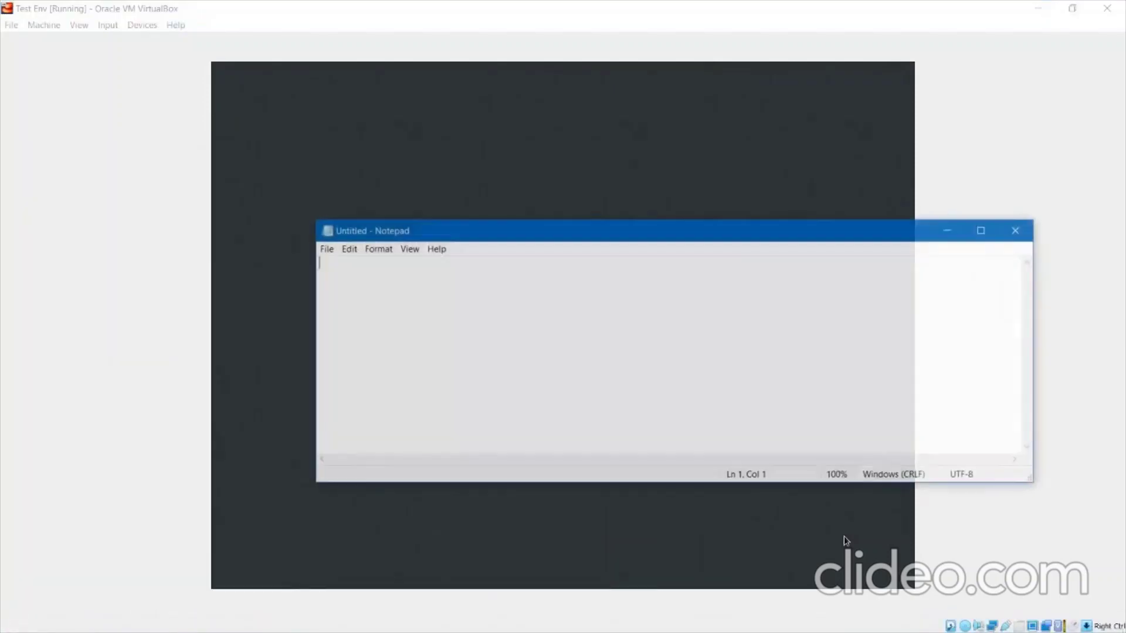
pyautogui.hotkey('ctrl', '+')
pyautogui.hotkey('ctrl', '+')
pyautogui.hotkey('ctrl', '+')
pyautogui.hotkey('ctrl', '+')
pyautogui.hotkey('ctrl', '+')
pyautogui.hotkey('ctrl', '+')
pyautogui.hotkey('ctrl', '+')
pyautogui.hotkey('ctrl', '+')
pyautogui.hotkey('ctrl', '+')
pyautogui.hotkey('ctrl', '+')
pyautogui.hotkey('ctrl', '+')
pyautogui.hotkey('ctrl', '+')
pyautogui.hotkey('ctrl', '+')
pyautogui.hotkey('ctrl', '+')
pyautogui.hotkey('ctrl', '+')
pyautogui.hotkey('ctrl', '+')
pyautogui.hotkey('ctrl', '+')
pyautogui.hotkey('ctrl', '+')
pyautogui.hotkey('ctrl', '+')
pyautogui.hotkey('ctrl', '+')
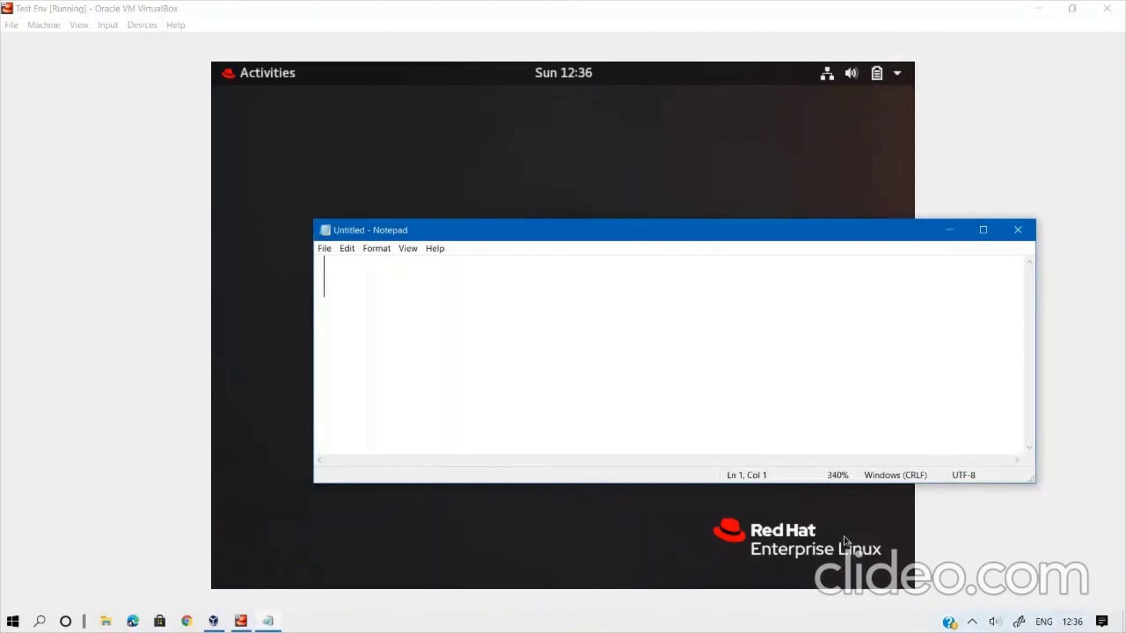
# Type the line '# a | b' in Notepad.
pyautogui.write('\\')
pyautogui.press('BackSpace')
pyautogui.write('|')
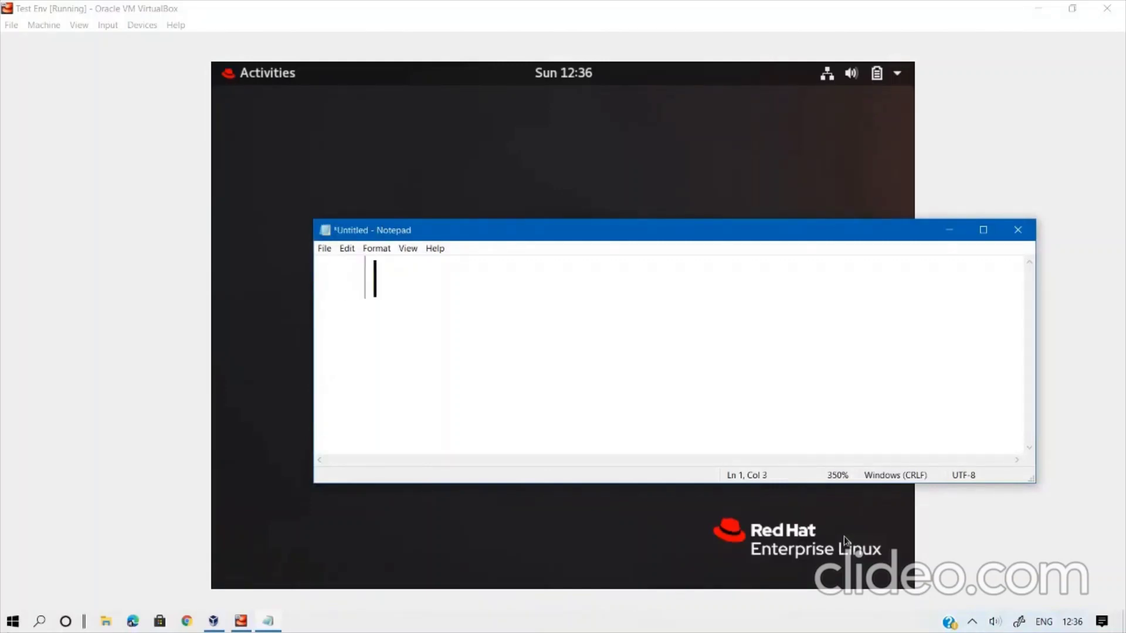
pyautogui.press('Left')
pyautogui.press('Left')
pyautogui.press('Left')
pyautogui.press('Left')
pyautogui.write('a | ')
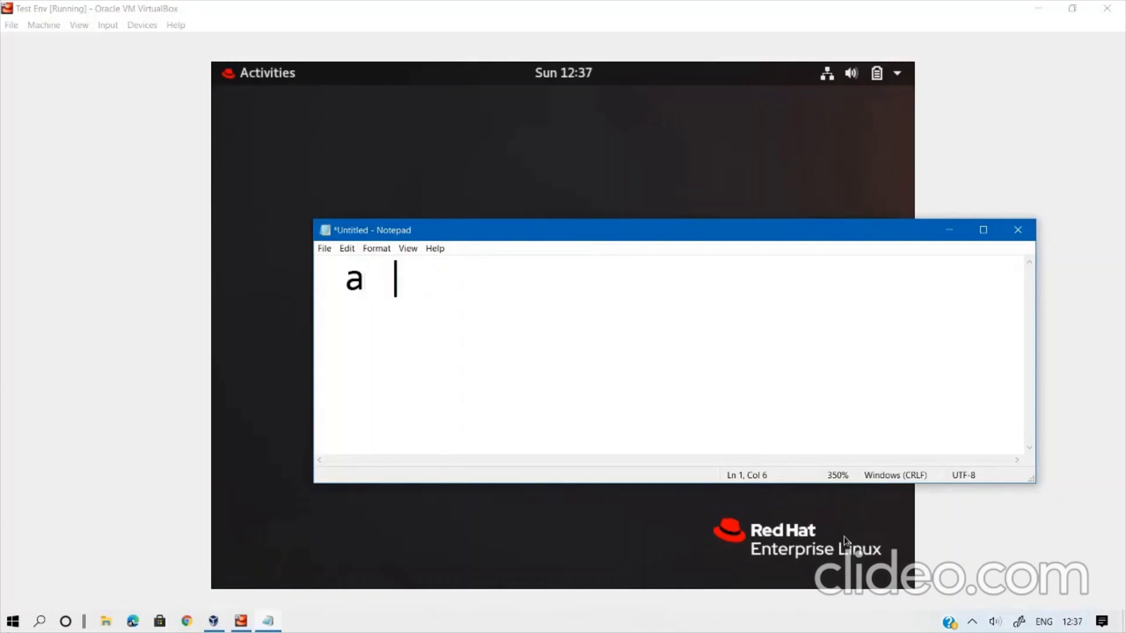
pyautogui.write('b')
pyautogui.press('Home')
pyautogui.write('#')
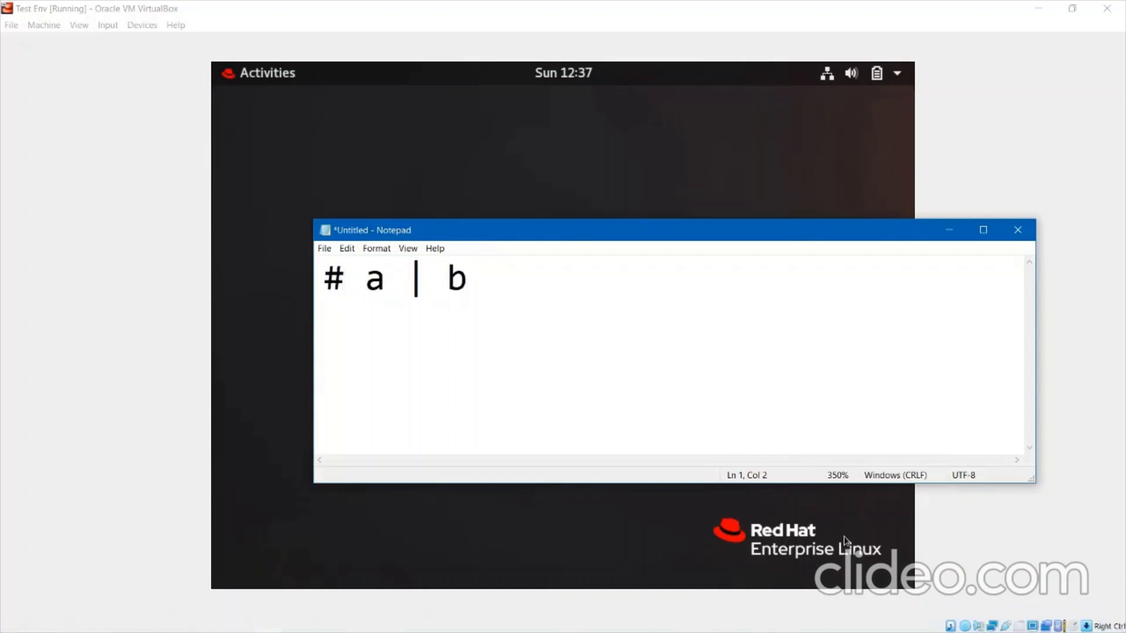
pyautogui.hotkey('shift', 'Left')
pyautogui.press('Left')
pyautogui.press('Right')
pyautogui.press('Right')
pyautogui.hotkey('shift', 'End')
pyautogui.press('Right')
pyautogui.press('Home')
pyautogui.press('Right')
pyautogui.press('Right')
pyautogui.hotkey('shift', 'Right')
pyautogui.press('Right')
# Extend the line to '# a | b | c |'.
pyautogui.press('Right')
pyautogui.press('Right')
pyautogui.press('Right')
pyautogui.press('Right')
pyautogui.press('Return')
pyautogui.press('BackSpace')
pyautogui.write('| c')
pyautogui.press('Home')
pyautogui.press('Right')
pyautogui.press('Right')
pyautogui.press('Right')
pyautogui.hotkey('shift', 'Left')
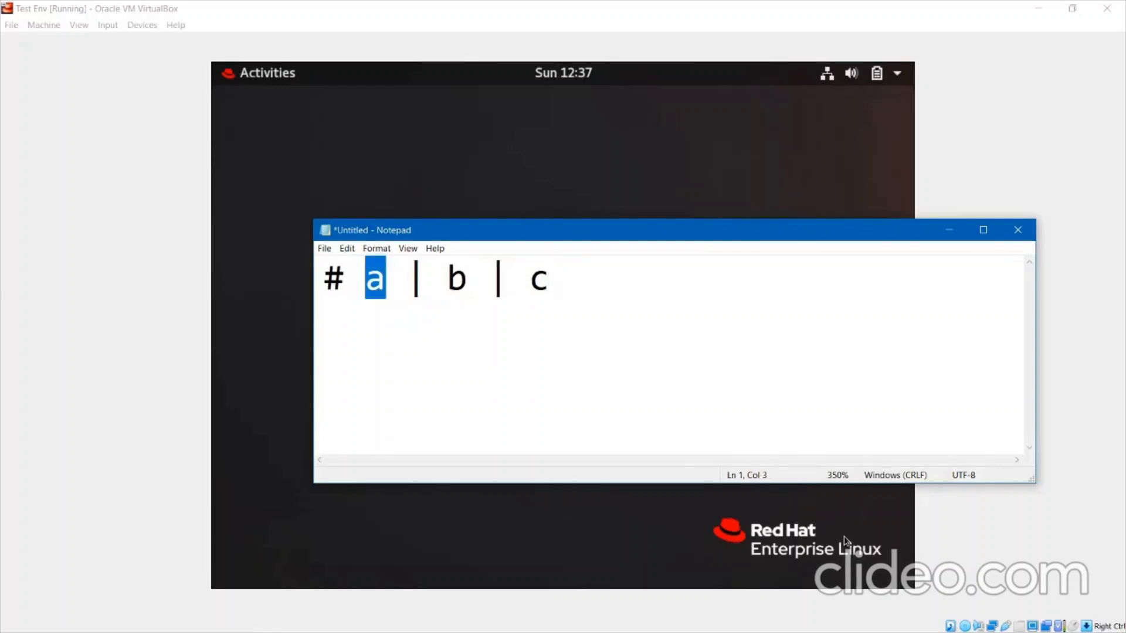
pyautogui.press('Right')
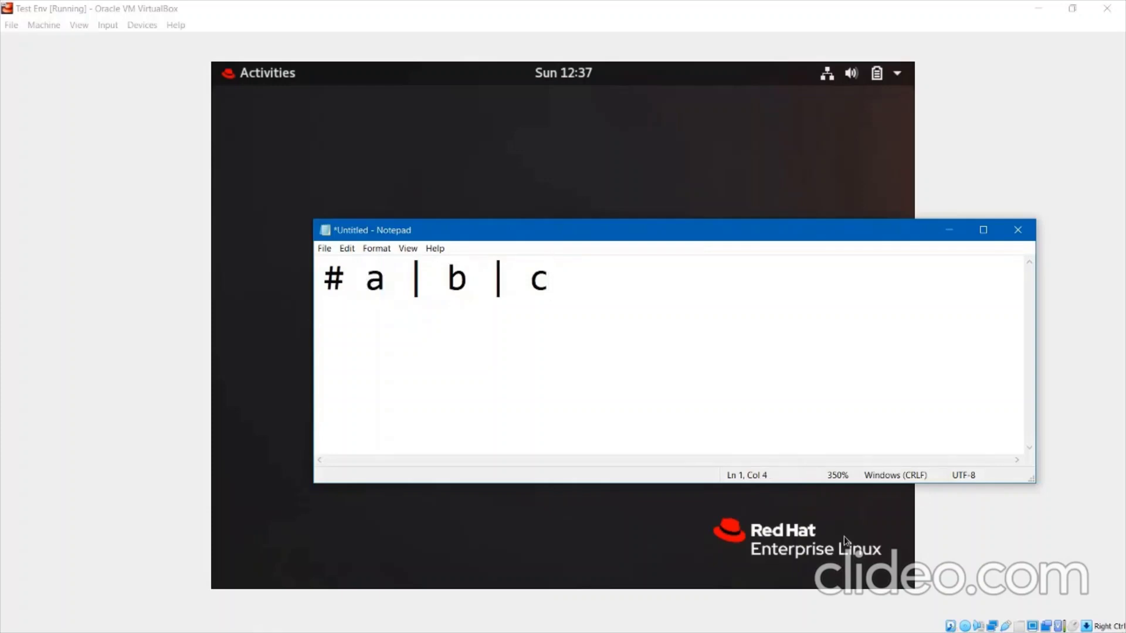
pyautogui.press('Right')
pyautogui.press('Right')
pyautogui.press('Right')
pyautogui.press('Right')
pyautogui.hotkey('shift', 'Left')
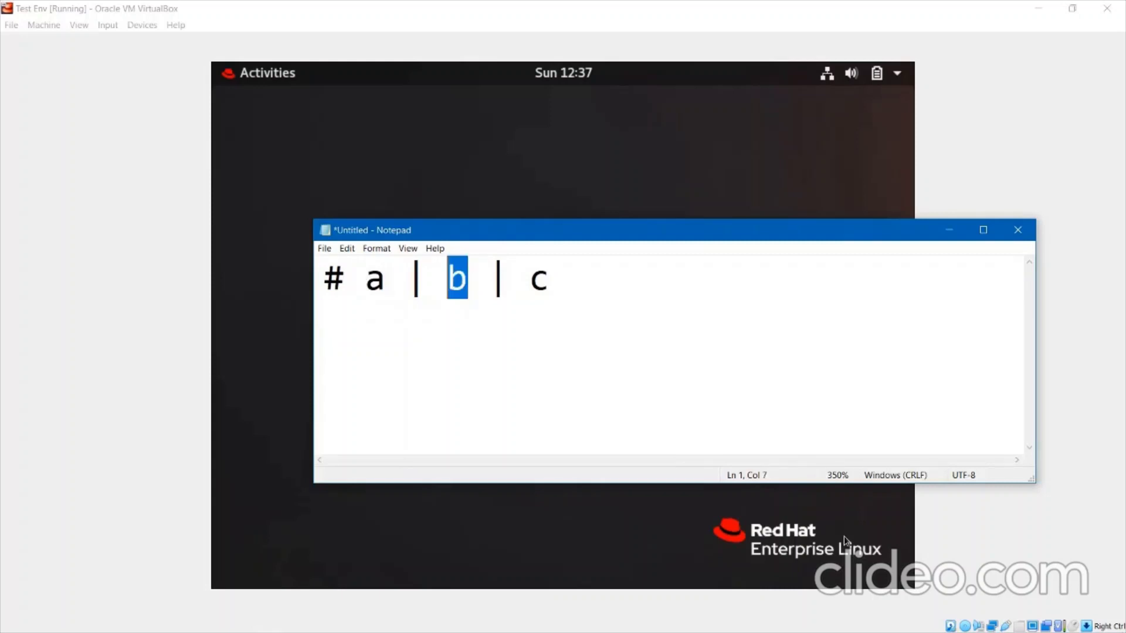
pyautogui.press('Left')
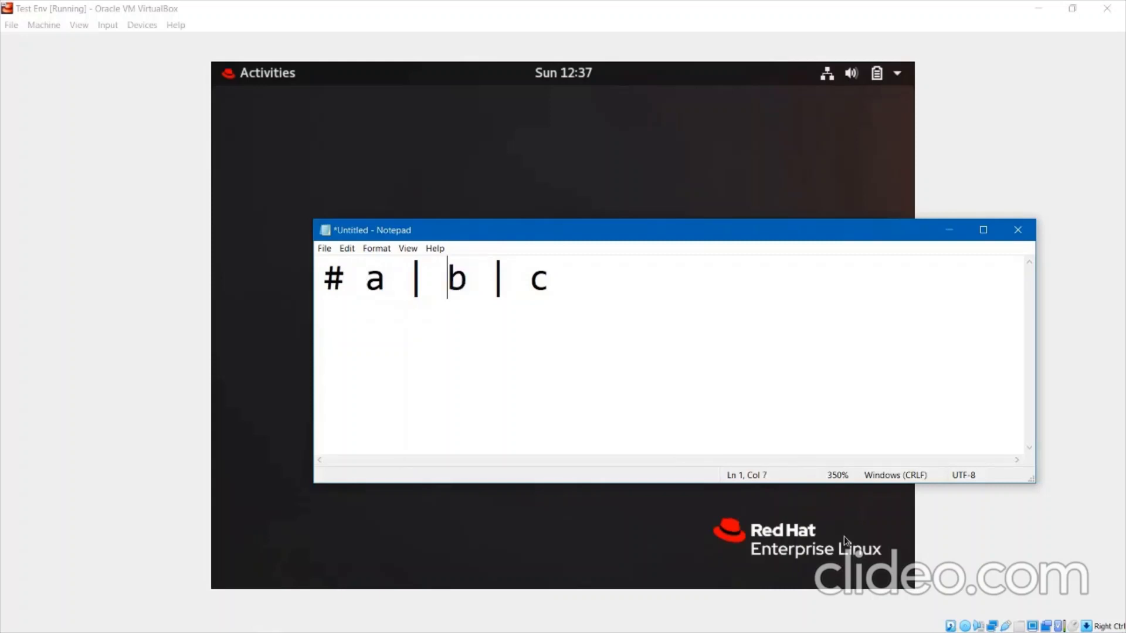
pyautogui.press('Right')
pyautogui.press('Right')
pyautogui.press('Right')
pyautogui.press('Right')
pyautogui.press('Right')
pyautogui.hotkey('shift', 'Left')
pyautogui.press('Right')
pyautogui.press('Return')
pyautogui.write('|')
# Cancel closing the unsaved note and minimize Notepad to show the RHEL desktop.
pyautogui.hotkey('alt', 'F4')
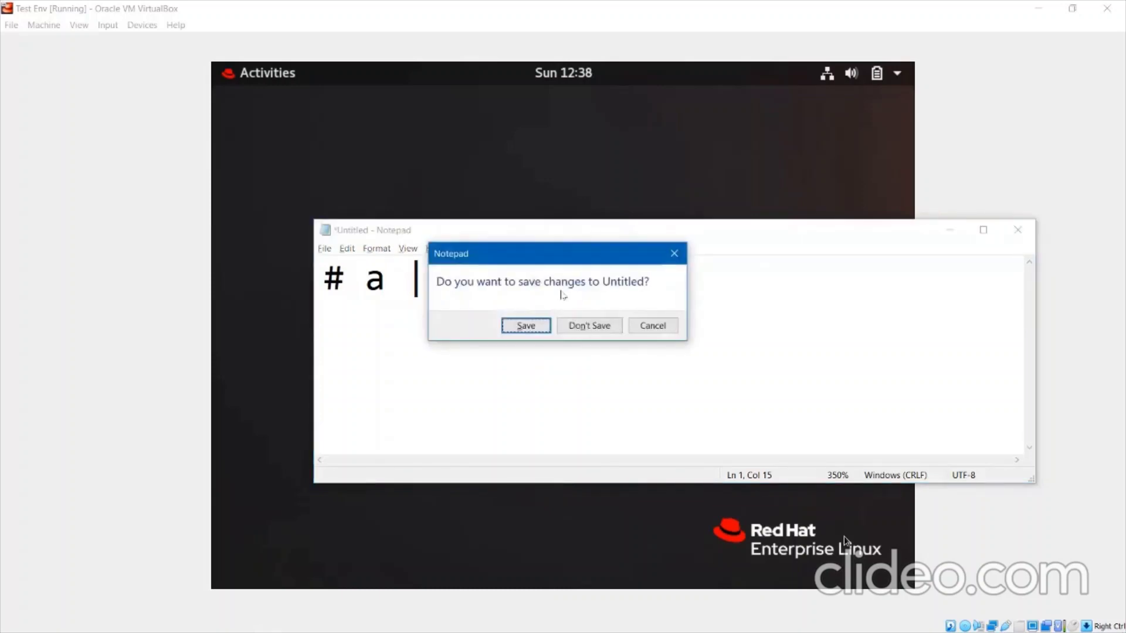
pyautogui.click(634, 326)
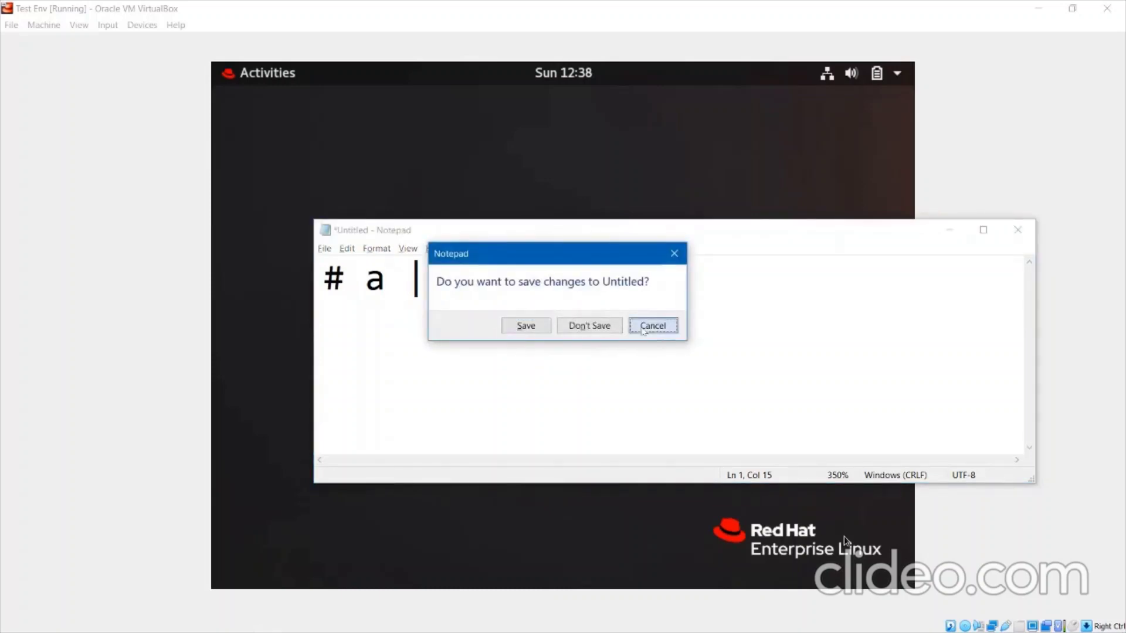
pyautogui.press('BackSpace')
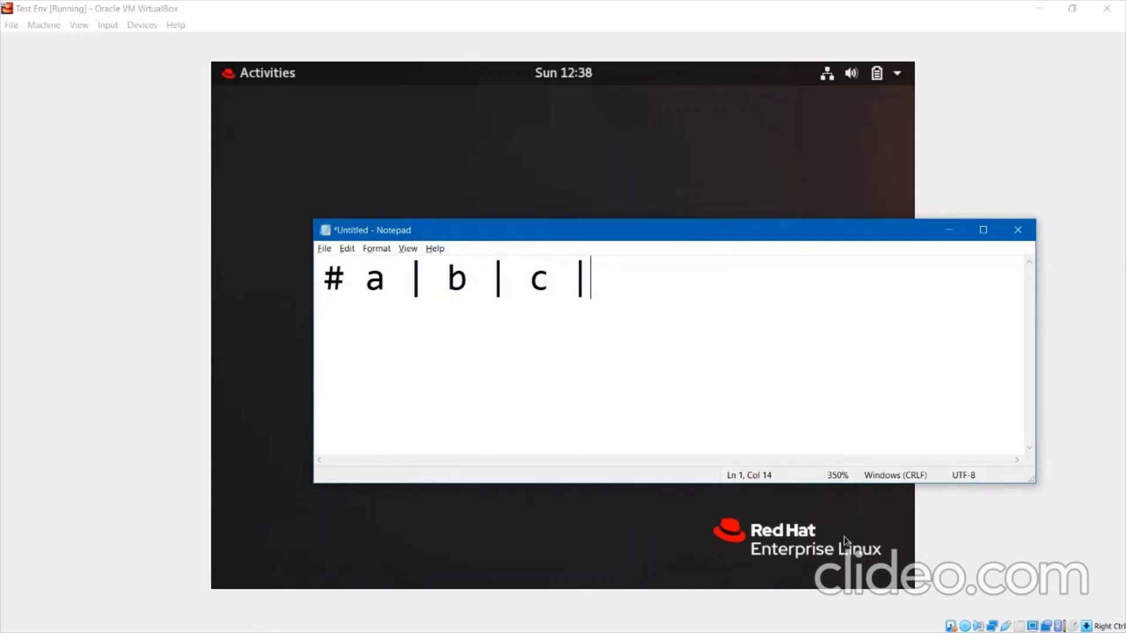
pyautogui.click(949, 231)
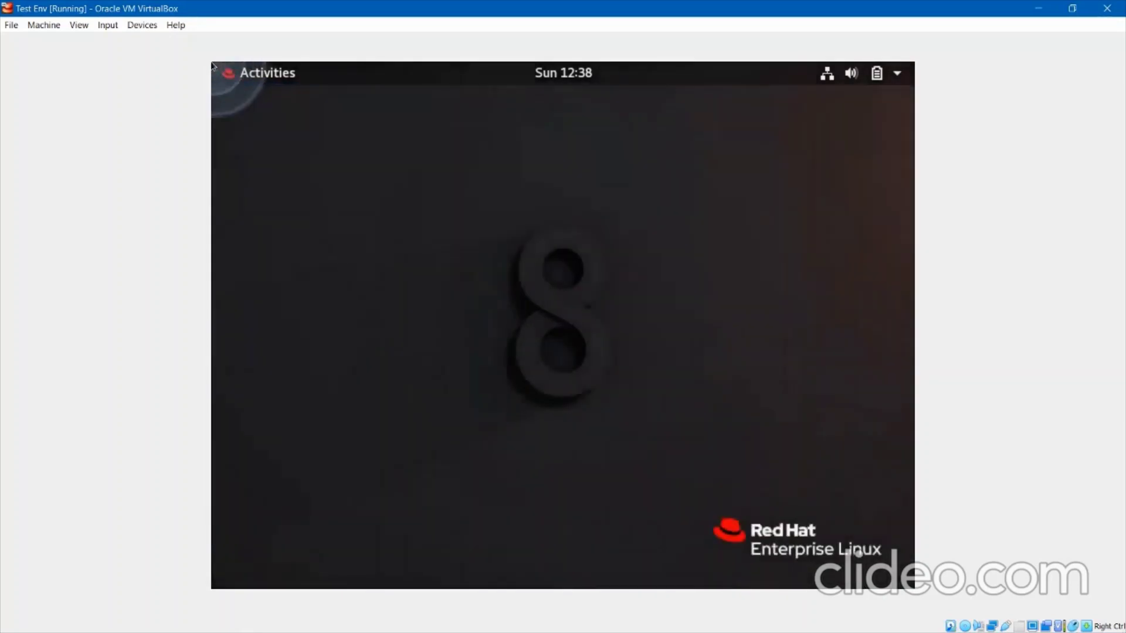
# Open a maximized terminal, create the day15 directory and change into it.
pyautogui.click(228, 78)
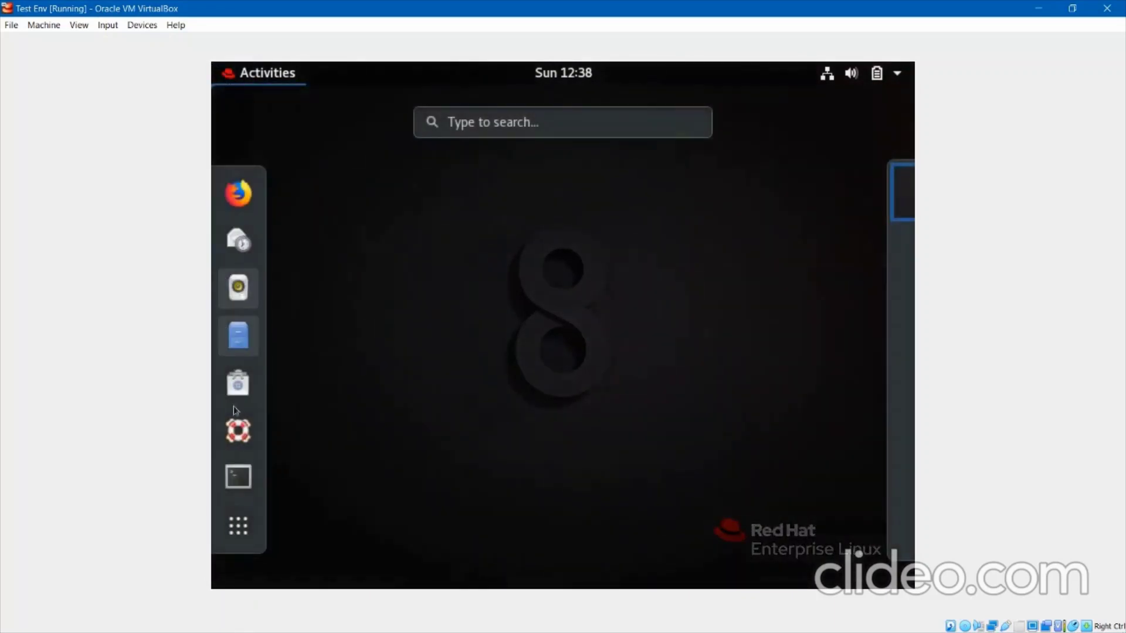
pyautogui.click(238, 477)
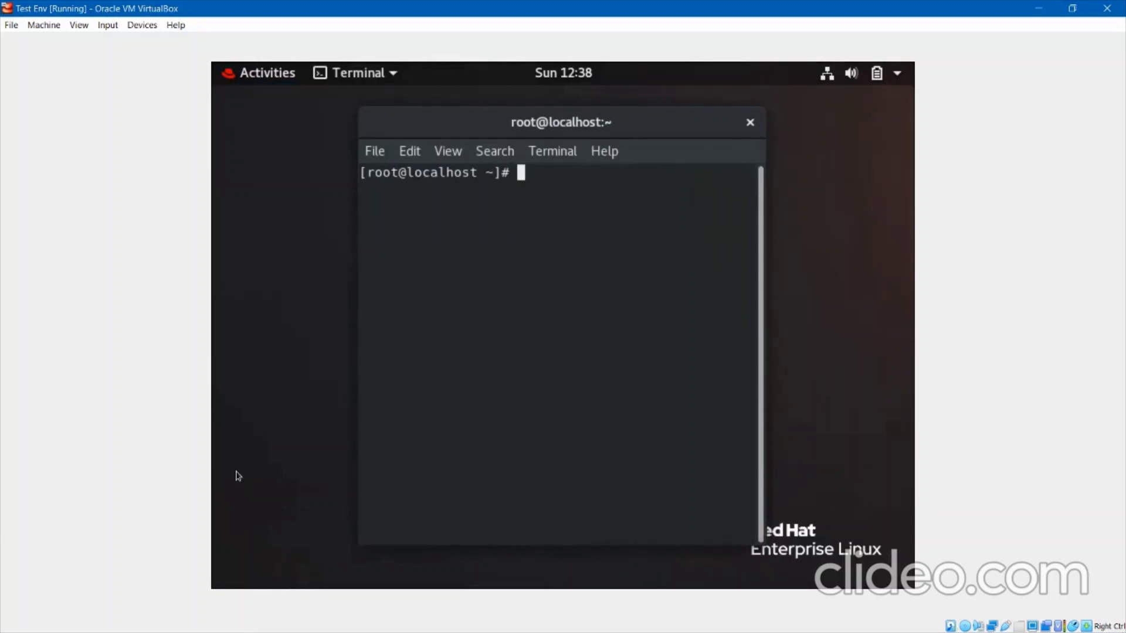
pyautogui.press('super+Up')
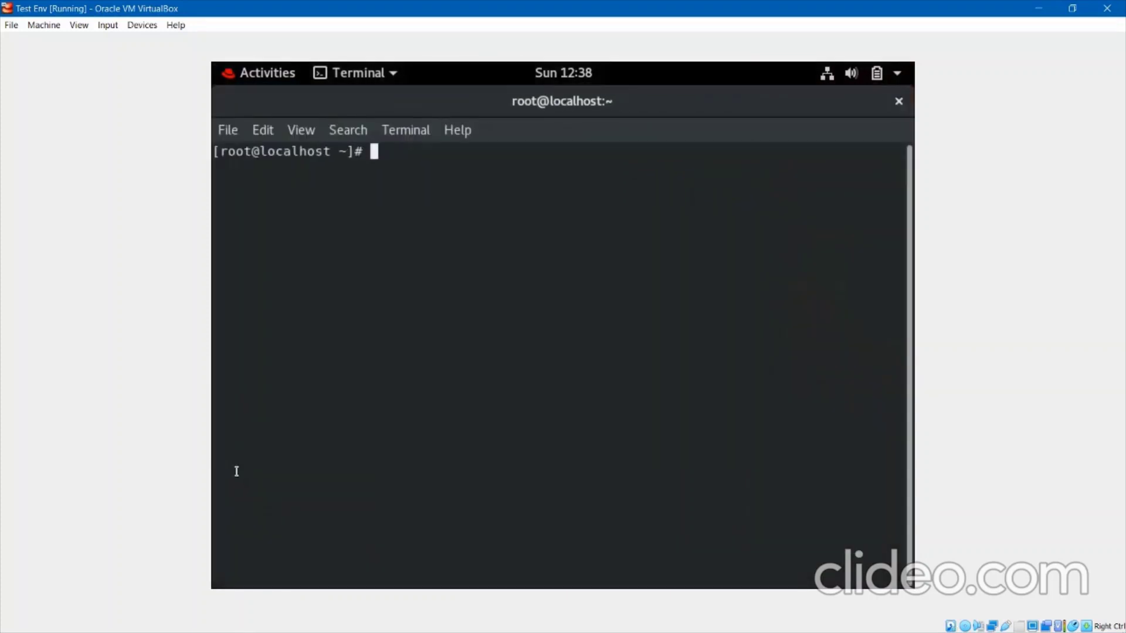
pyautogui.write('mkdir day15')
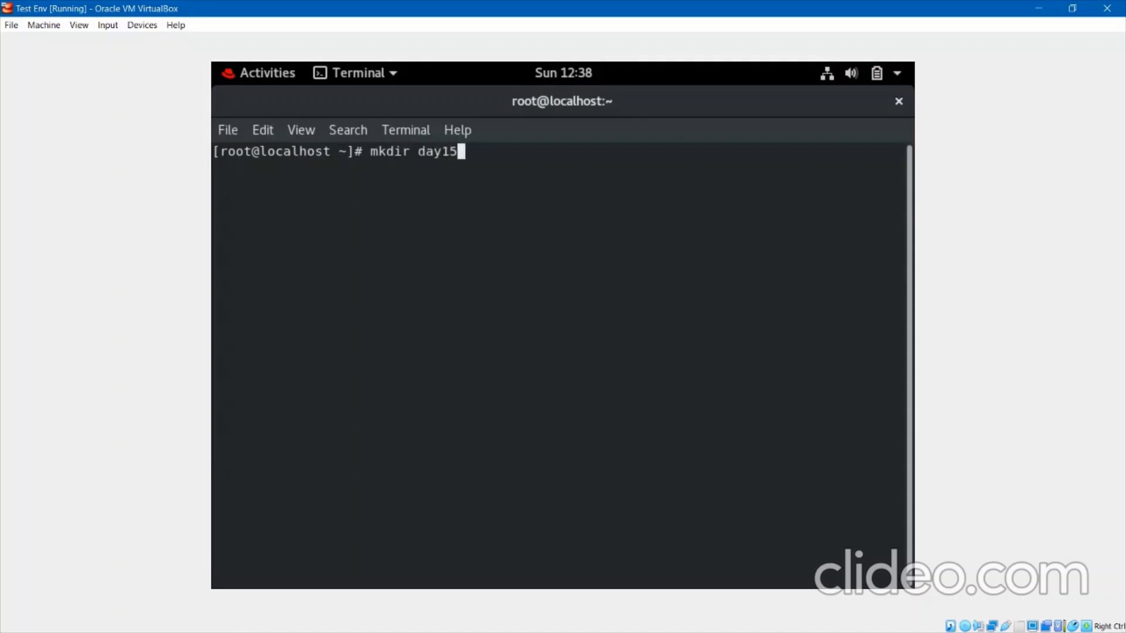
pyautogui.press('Return')
pyautogui.press('Return')
pyautogui.write('cd day1')
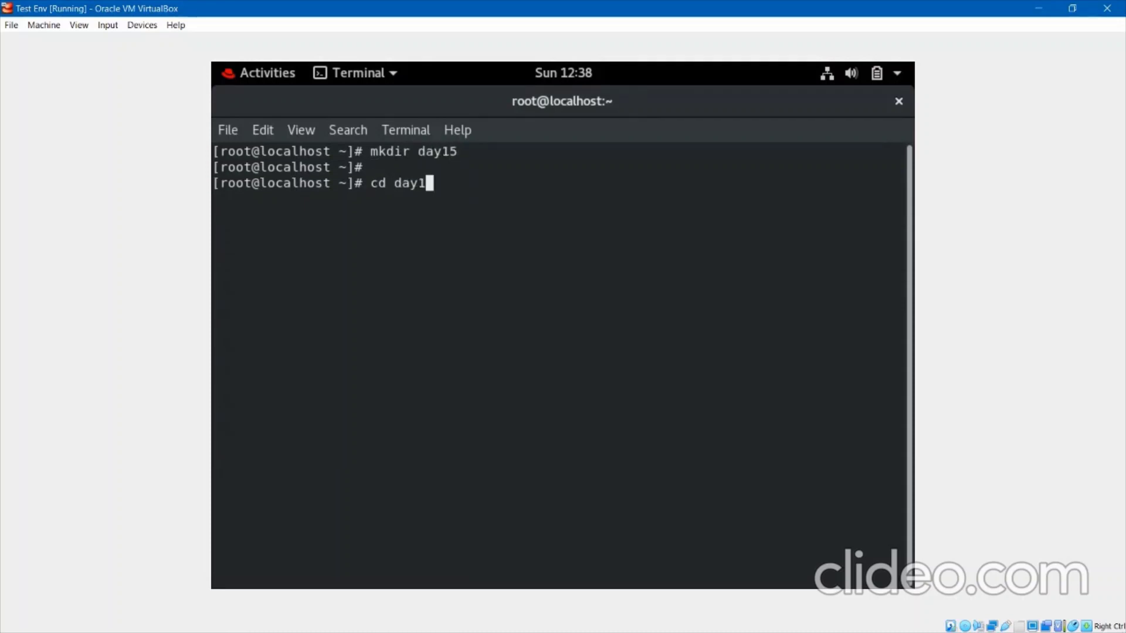
pyautogui.write('5')
pyautogui.press('Return')
pyautogui.press('Return')
pyautogui.press('Return')
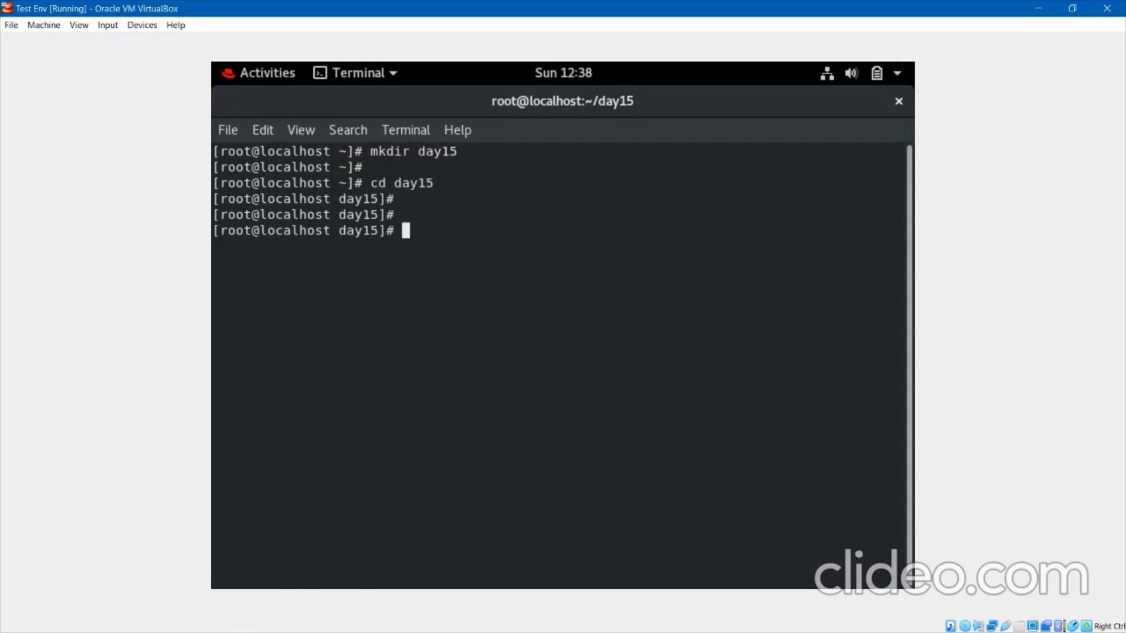
# Run date and echo date, then begin 'cat >> file1'.
pyautogui.write('date')
pyautogui.press('Return')
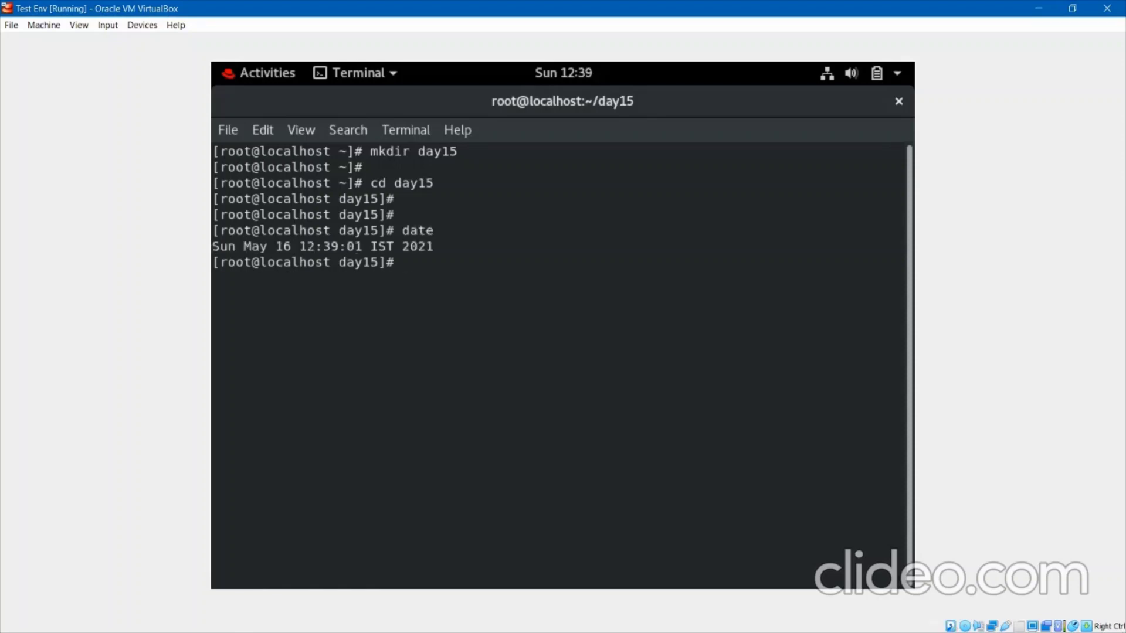
pyautogui.press('Return')
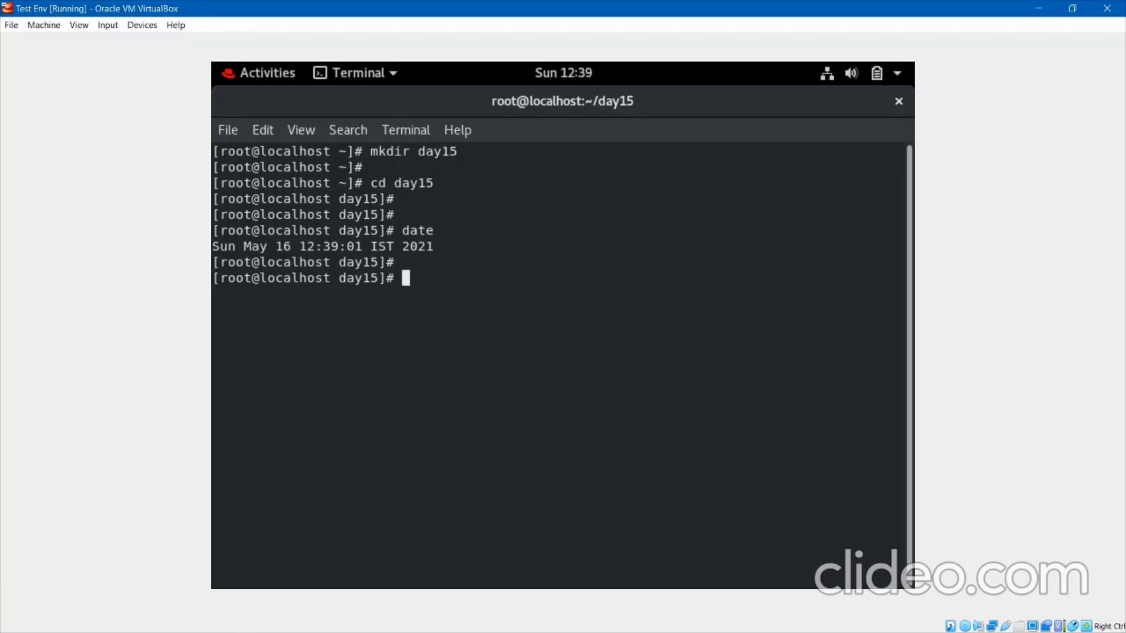
pyautogui.write('echo date')
pyautogui.press('Return')
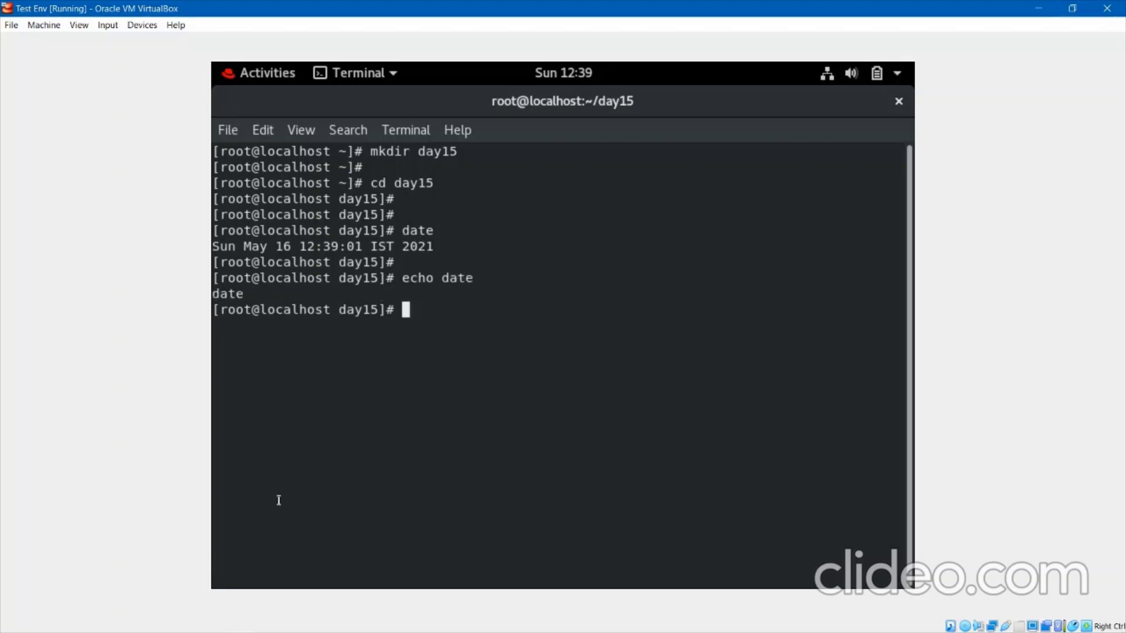
pyautogui.press('Return')
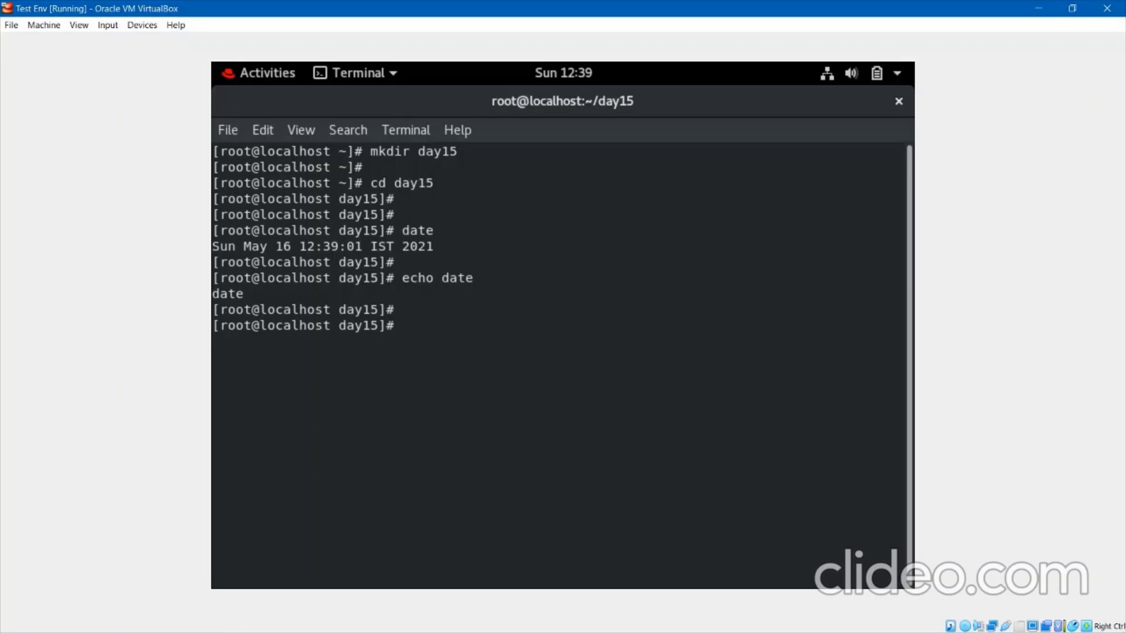
pyautogui.write('cat >> file1')
# Start appending to file1 with linux, git, github, jenkins, aws, azure and gcp, one per line.
pyautogui.press('Return')
pyautogui.press('Return')
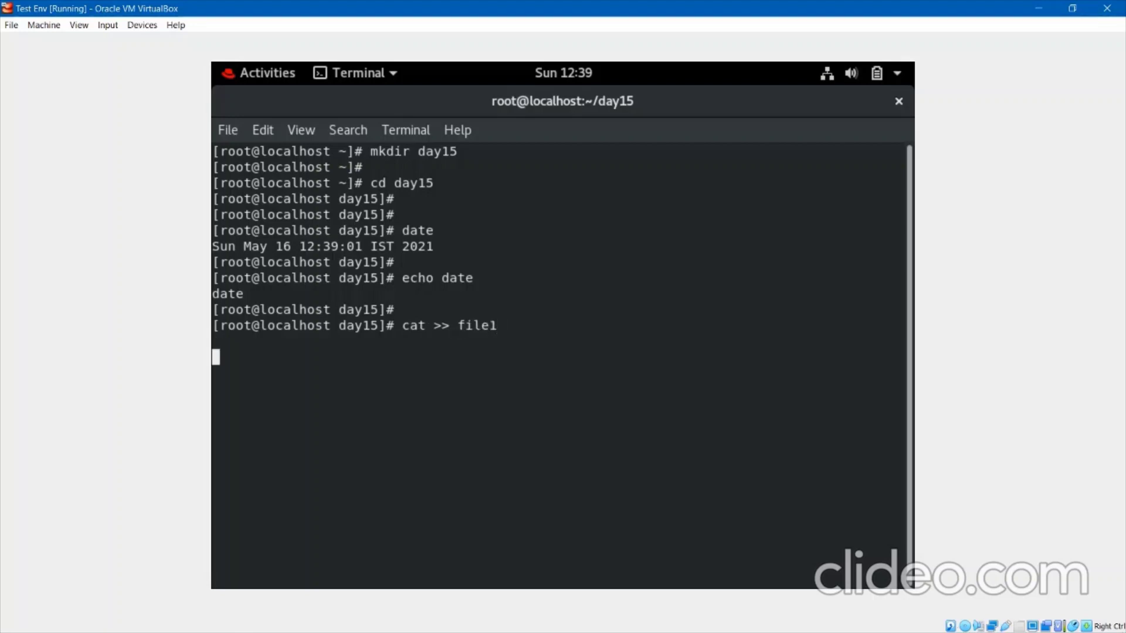
pyautogui.write('linux')
pyautogui.press('Return')
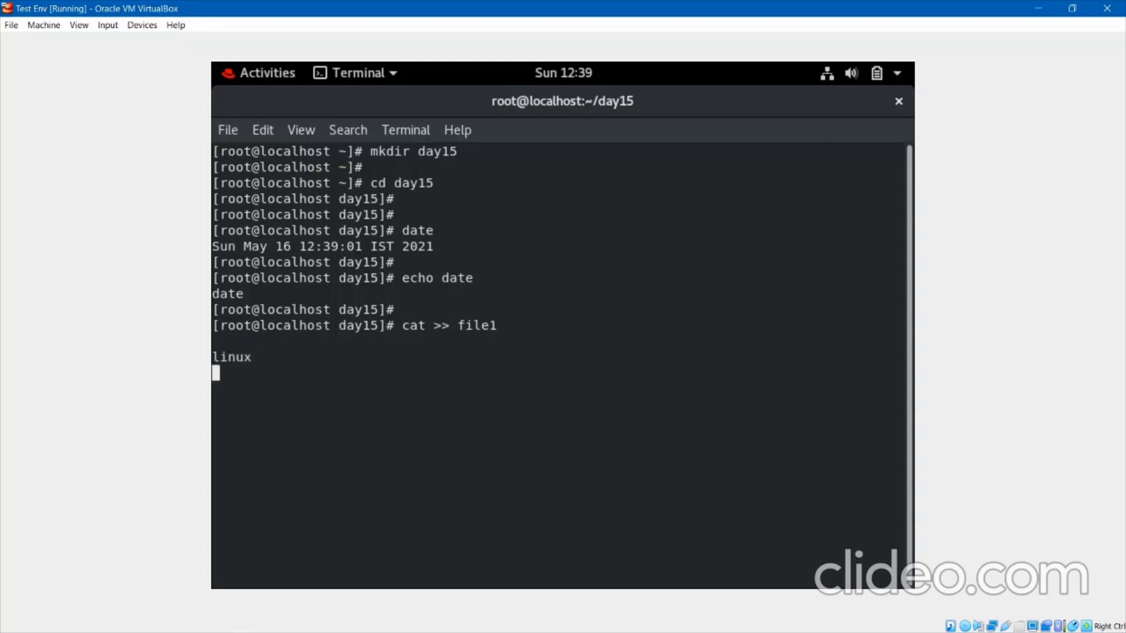
pyautogui.write('git')
pyautogui.press('Return')
pyautogui.write('github')
pyautogui.press('Return')
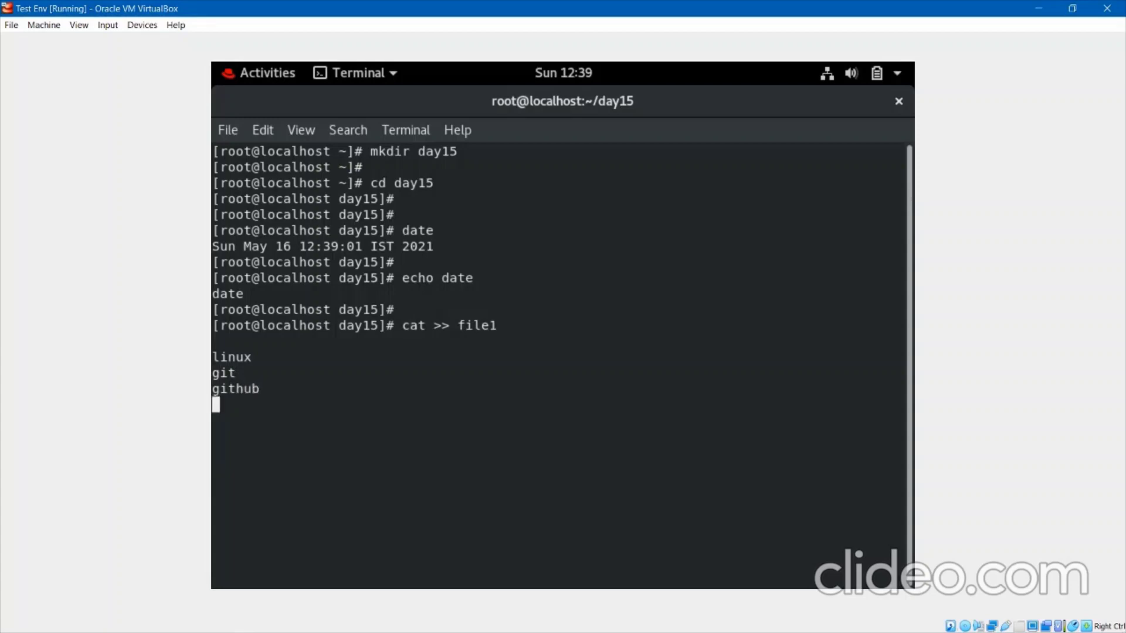
pyautogui.write('jenkins')
pyautogui.press('Return')
pyautogui.write('aws')
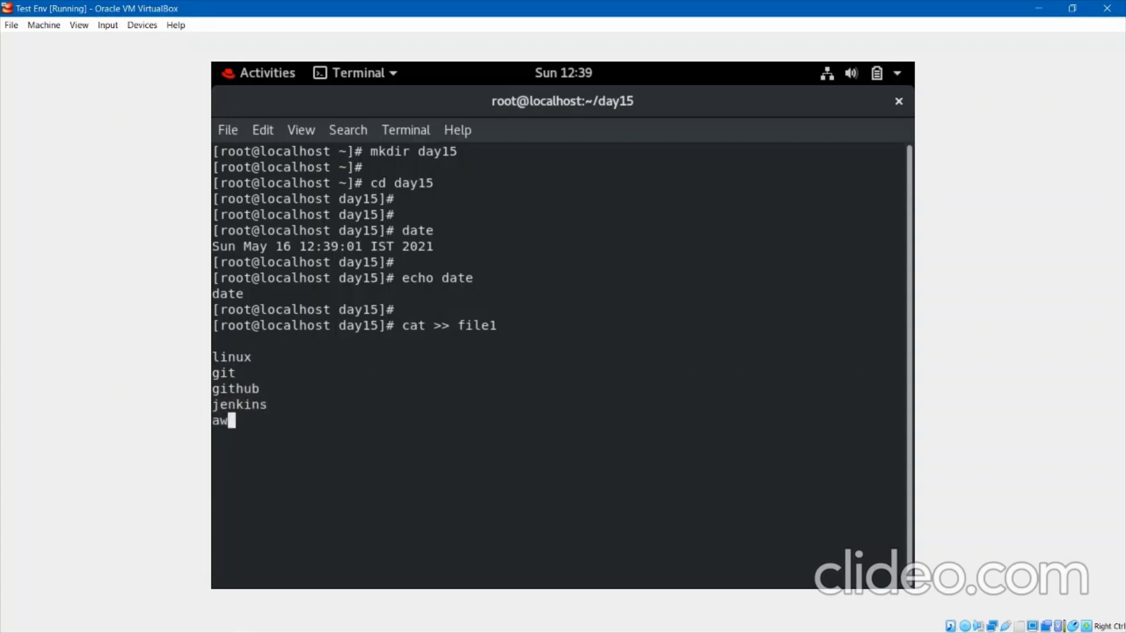
pyautogui.press('Return')
pyautogui.write('azure')
pyautogui.press('Return')
pyautogui.write('gcp')
pyautogui.press('Return')
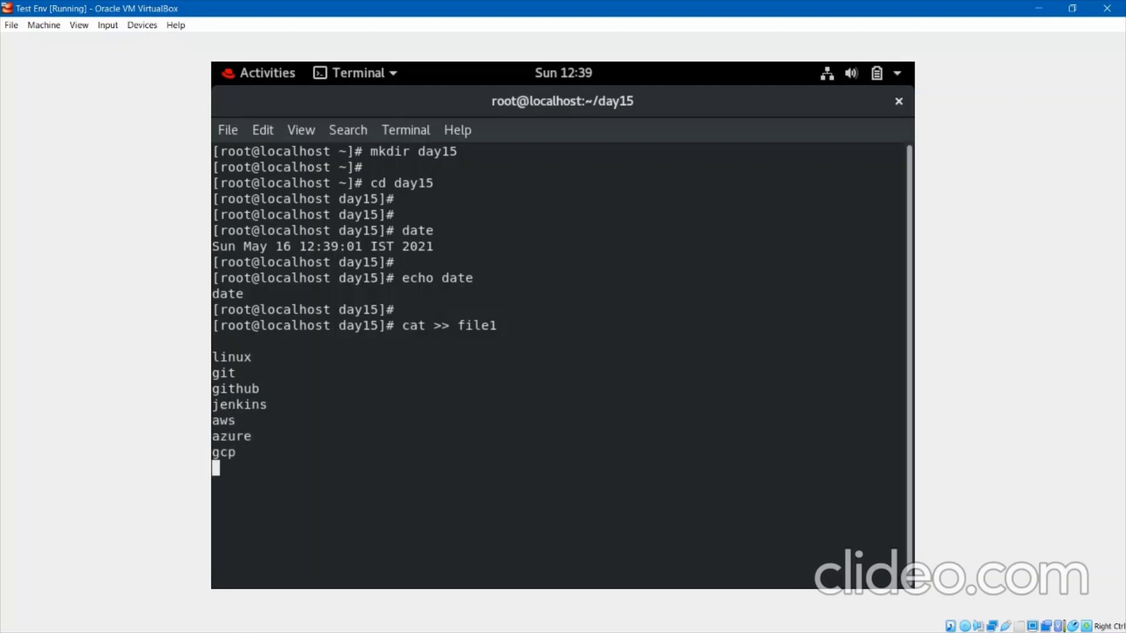
# Add ansible, puppet, chef, nagios and splunk on their own lines, then finish the file with Ctrl+D.
pyautogui.write('ansoible')
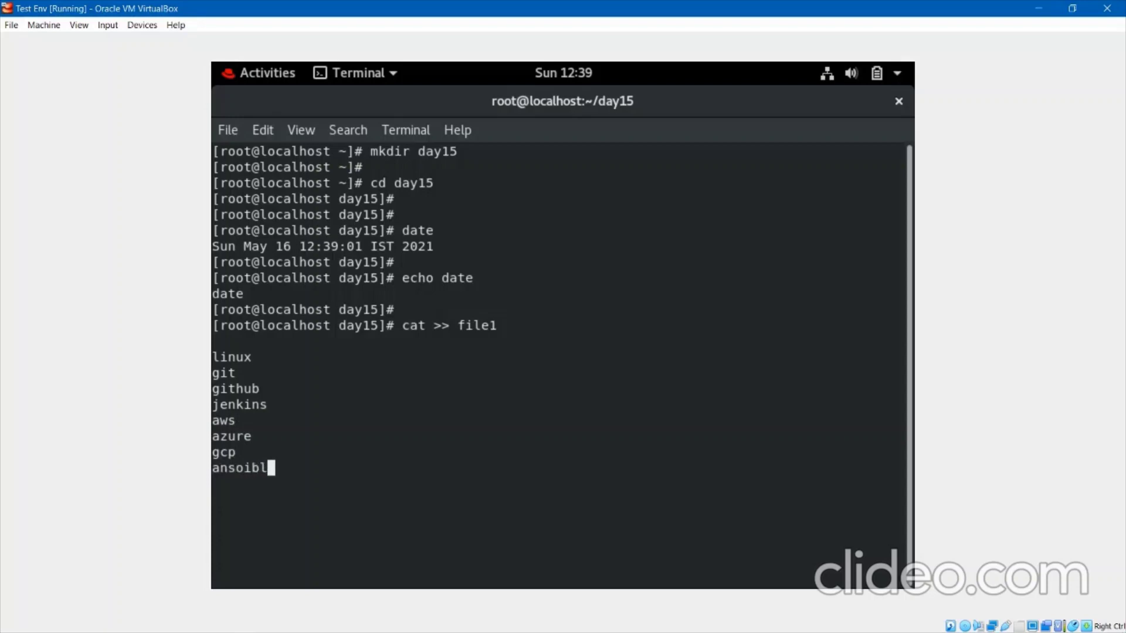
pyautogui.press('Left')
pyautogui.press('Left')
pyautogui.press('Left')
pyautogui.press('Left')
pyautogui.press('BackSpace')
pyautogui.press('BackSpace')
pyautogui.press('BackSpace')
pyautogui.press('BackSpace')
pyautogui.press('BackSpace')
pyautogui.press('BackSpace')
pyautogui.press('BackSpace')
pyautogui.press('BackSpace')
pyautogui.press('BackSpace')
pyautogui.press('BackSpace')
pyautogui.press('BackSpace')
pyautogui.press('BackSpace')
pyautogui.press('BackSpace')
pyautogui.press('BackSpace')
pyautogui.press('BackSpace')
pyautogui.press('BackSpace')
pyautogui.press('BackSpace')
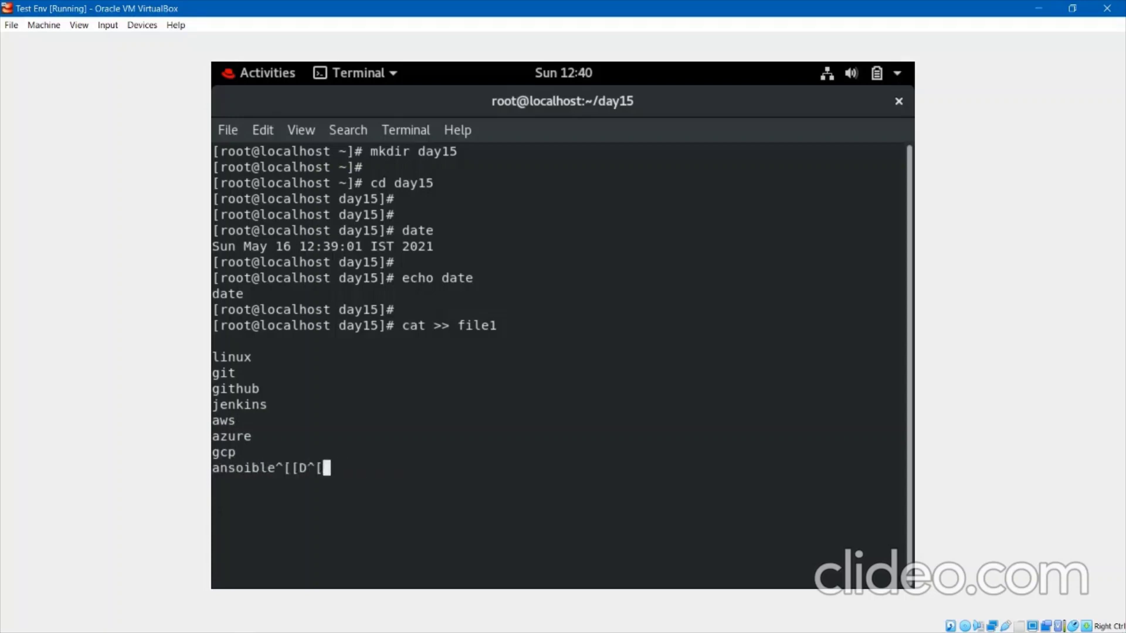
pyautogui.write('ible')
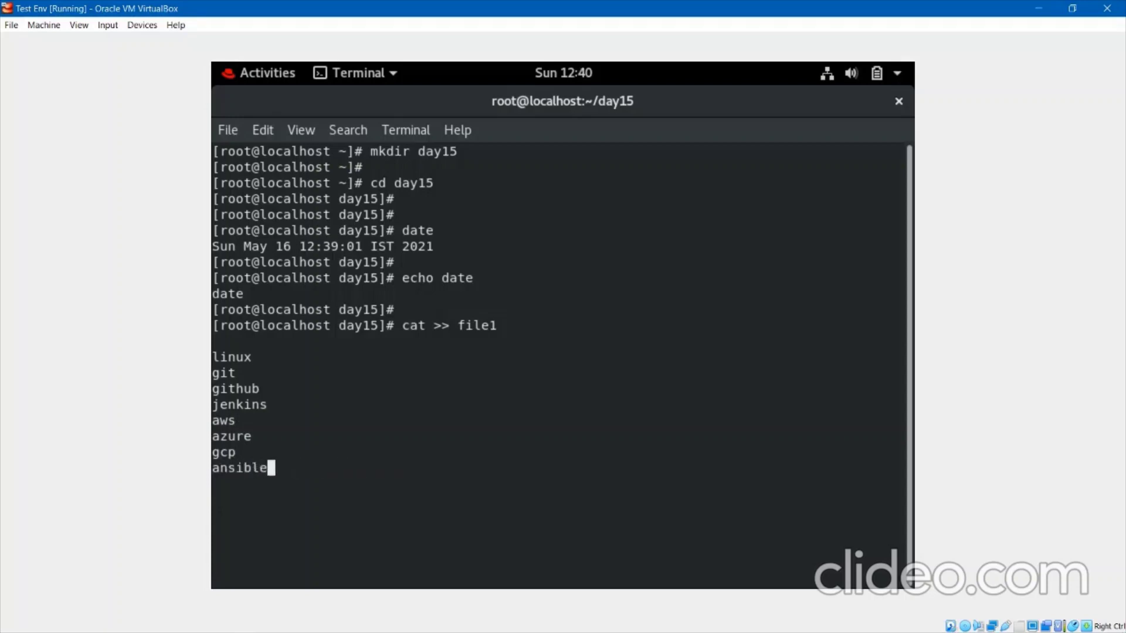
pyautogui.press('Return')
pyautogui.write('puppet')
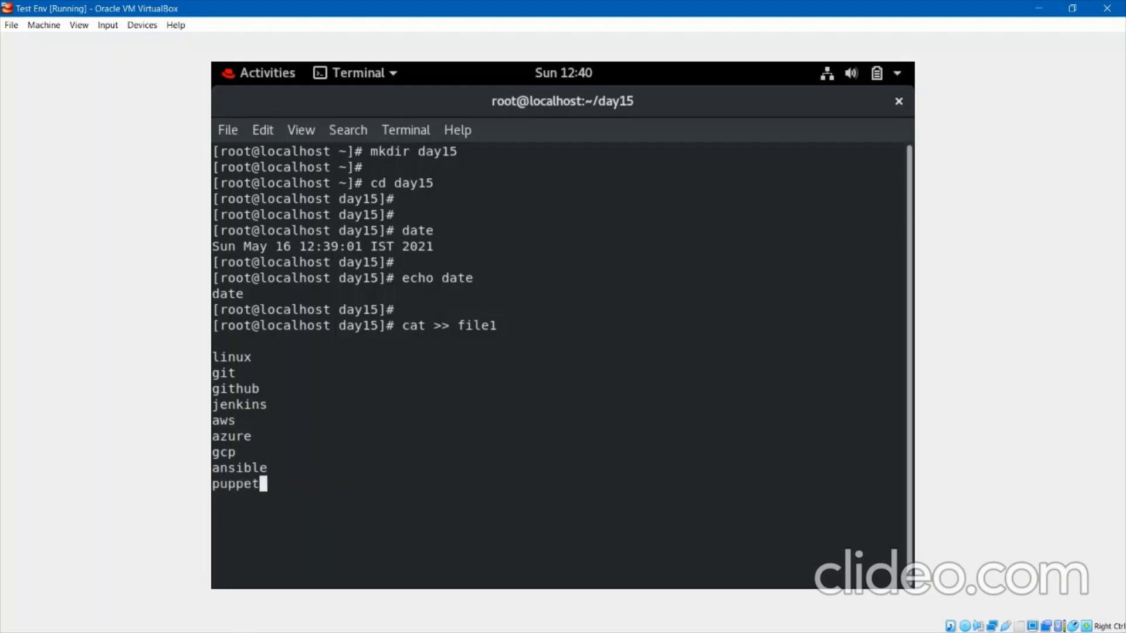
pyautogui.press('Return')
pyautogui.write('chef')
pyautogui.press('Return')
pyautogui.write('nagios')
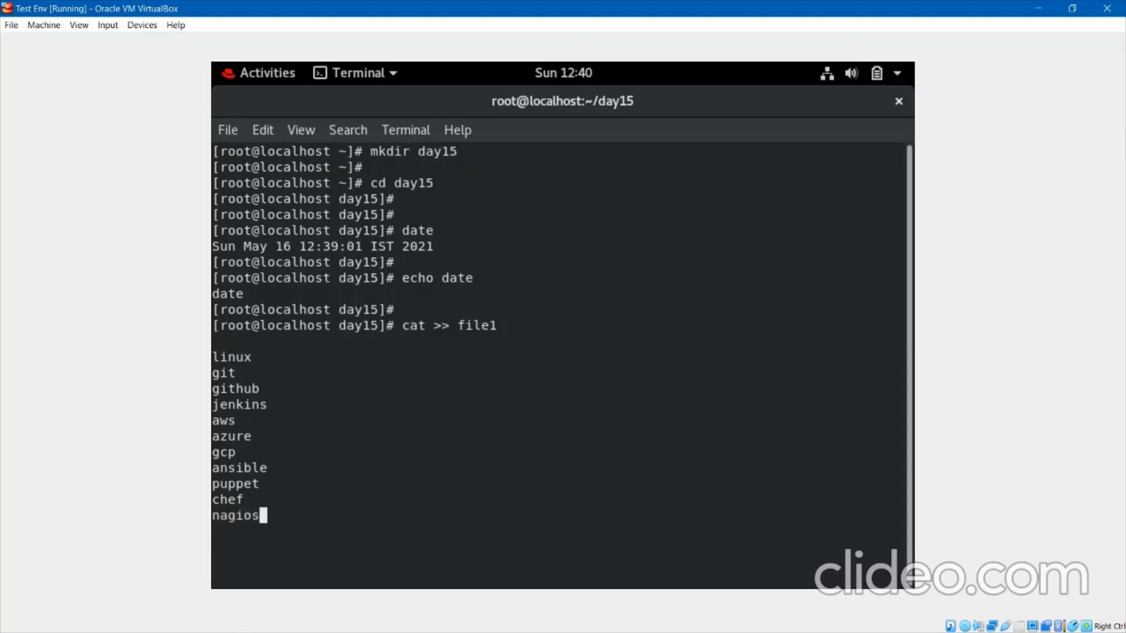
pyautogui.press('Return')
pyautogui.write('splunk')
pyautogui.press('Return')
pyautogui.press('Return')
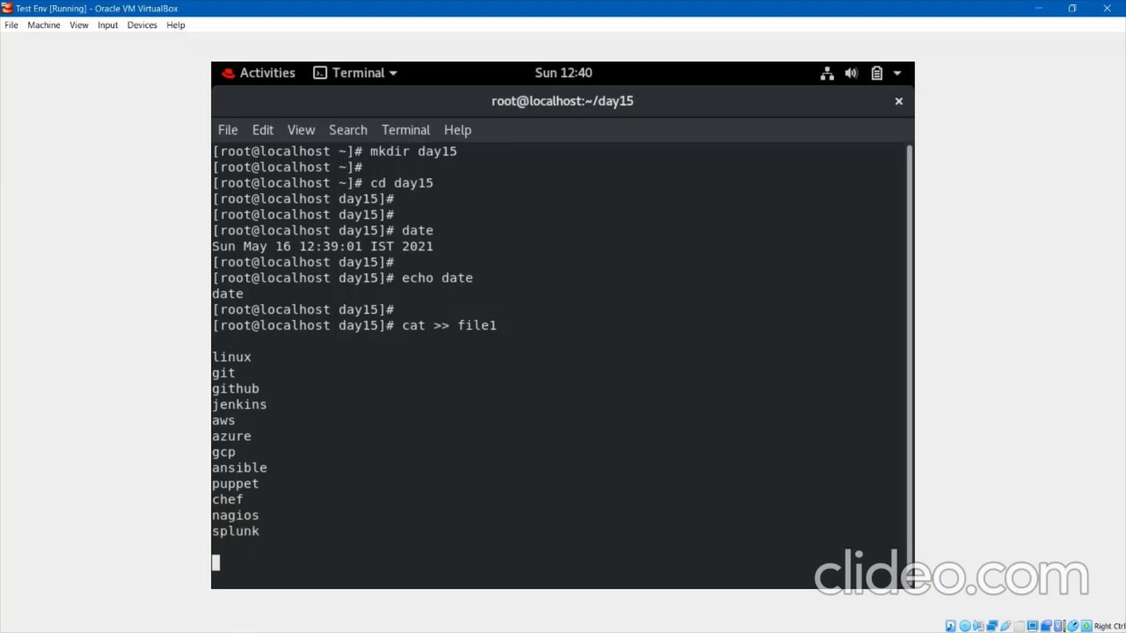
pyautogui.hotkey('ctrl', 'd')
pyautogui.press('Return')
pyautogui.press('Return')
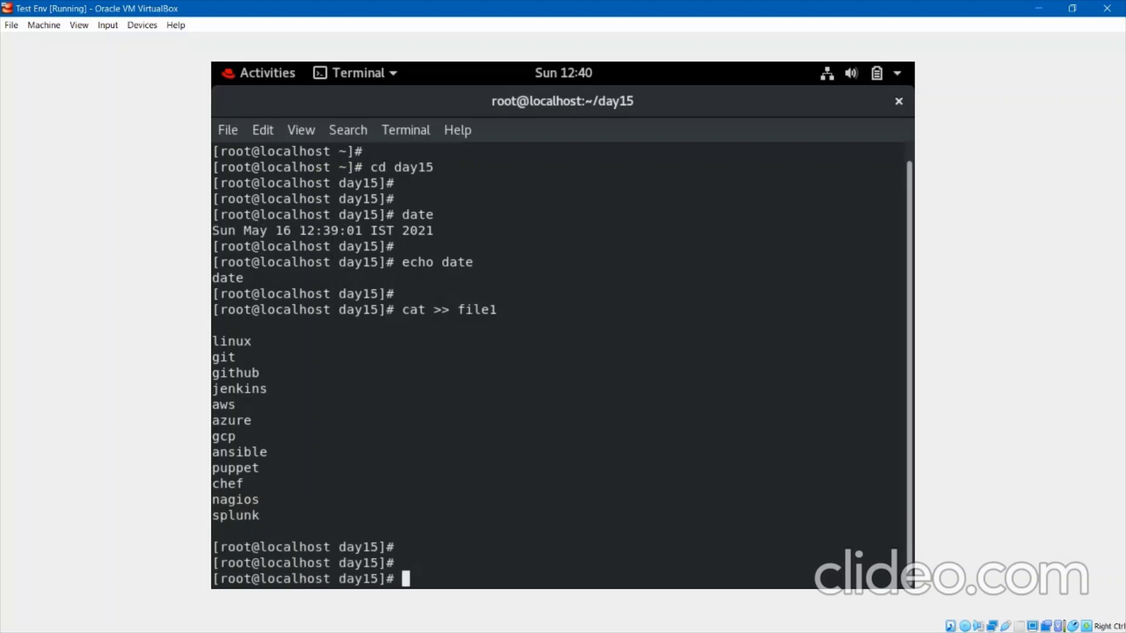
# Clear the terminal, display file1 with cat file1, and highlight 'pp' in puppet.
pyautogui.write('clear')
pyautogui.press('Return')
pyautogui.press('Return')
pyautogui.press('Return')
pyautogui.press('Return')
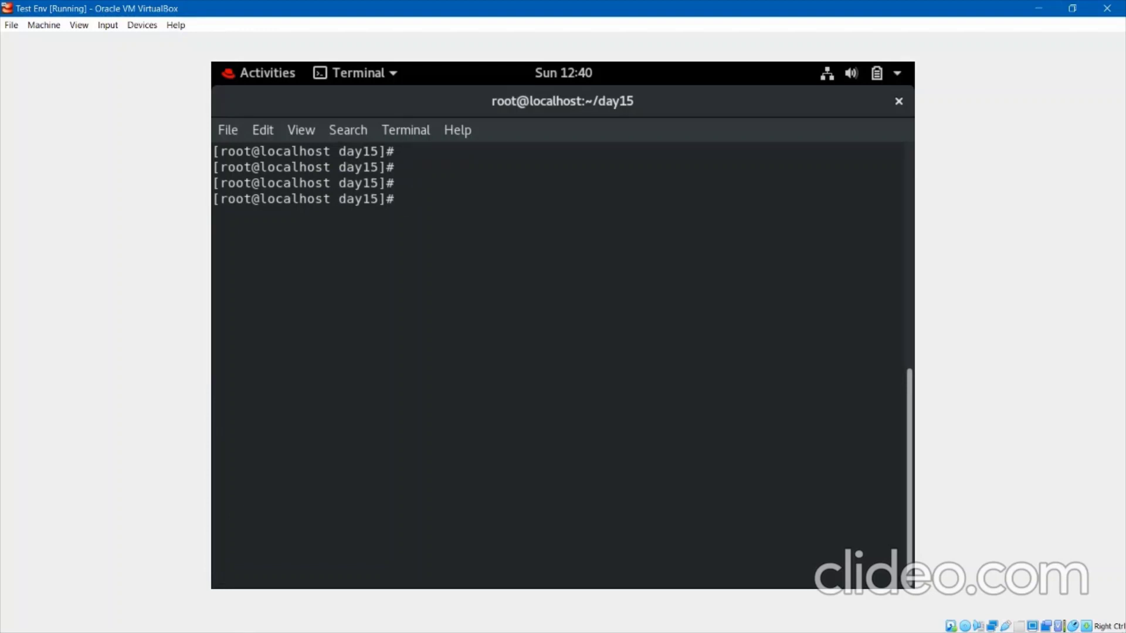
pyautogui.write('grep')
pyautogui.press('BackSpace')
pyautogui.press('BackSpace')
pyautogui.press('BackSpace')
pyautogui.press('BackSpace')
pyautogui.press('BackSpace')
pyautogui.write('cat file1')
pyautogui.press('Return')
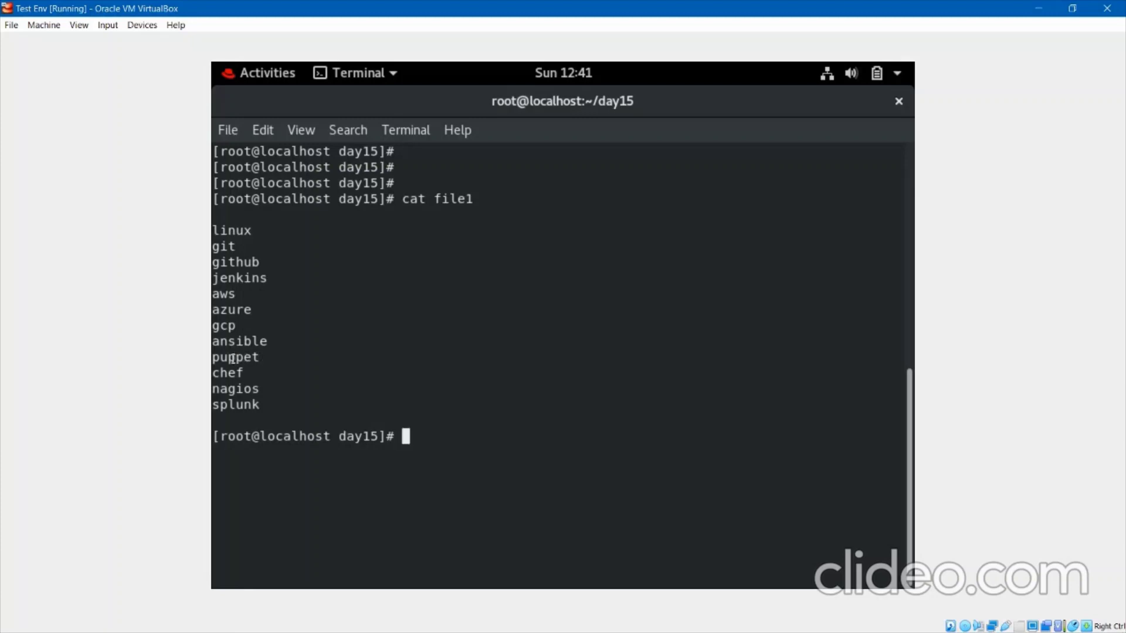
pyautogui.moveTo(232, 359); pyautogui.dragTo(240, 358)
# Run grep pp file1 and highlight the matching puppet line.
pyautogui.write('grep p')
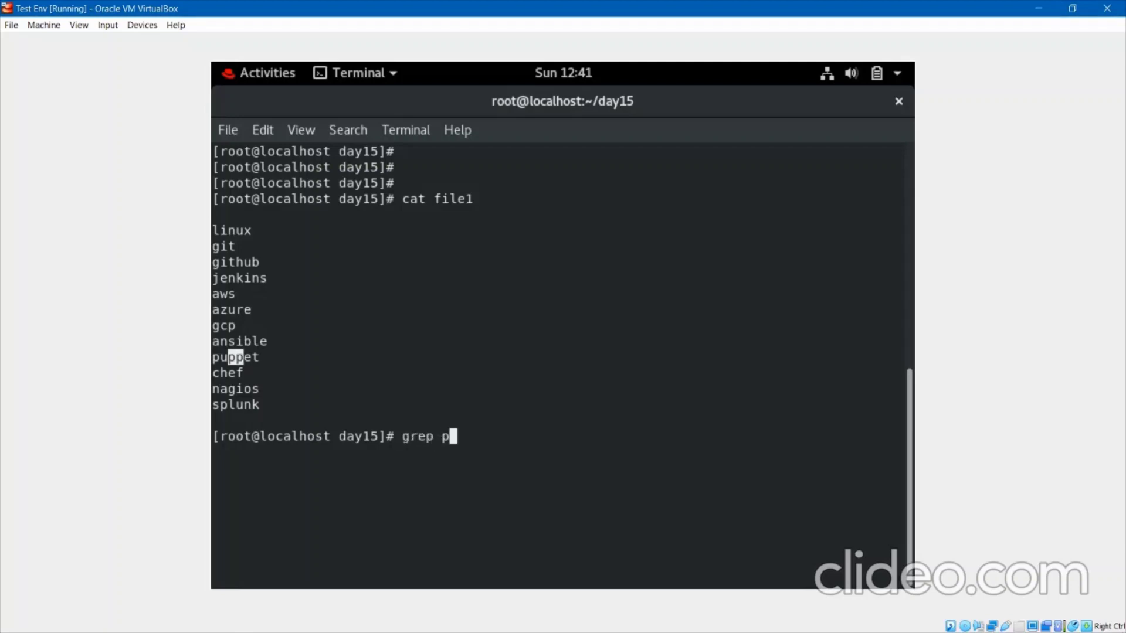
pyautogui.write('p file1')
pyautogui.press('Return')
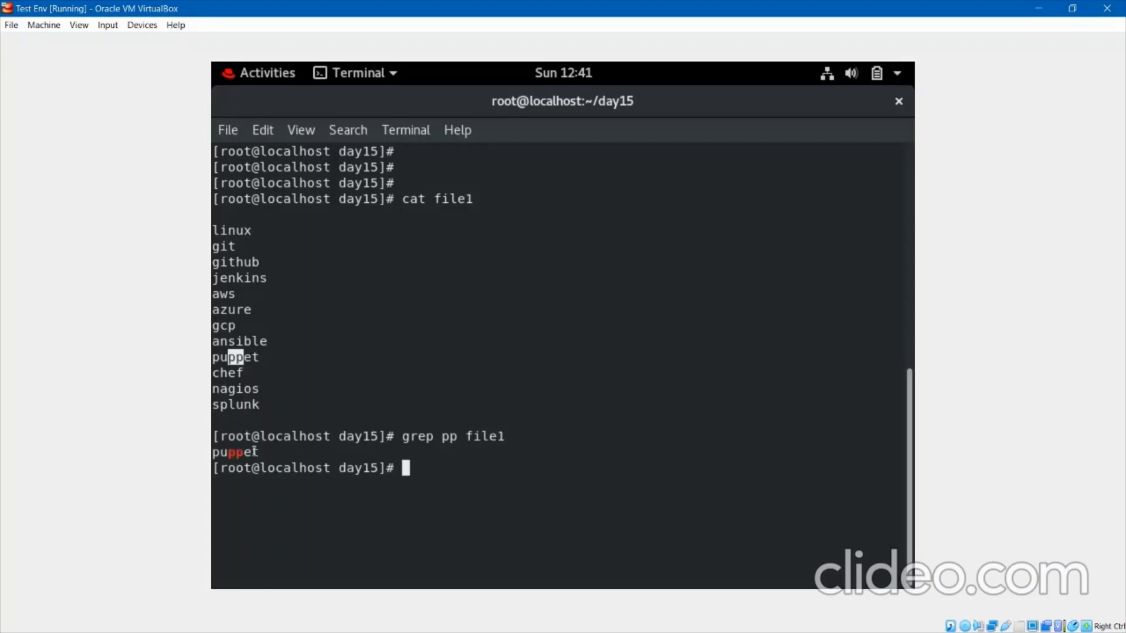
pyautogui.moveTo(259, 451); pyautogui.dragTo(213, 452)
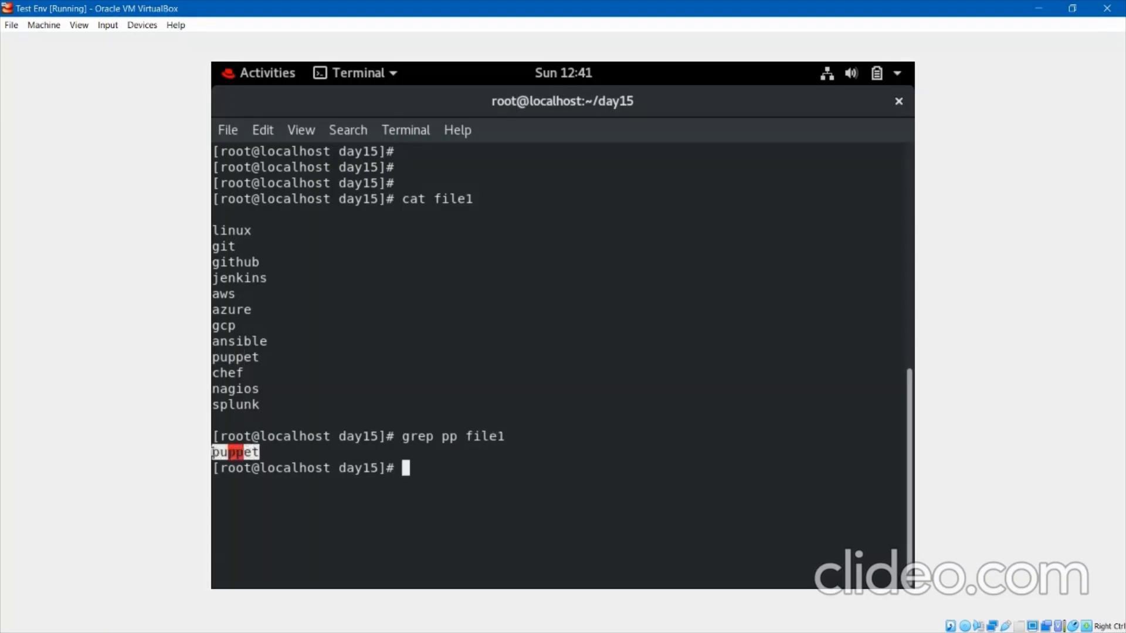
pyautogui.click(234, 454)
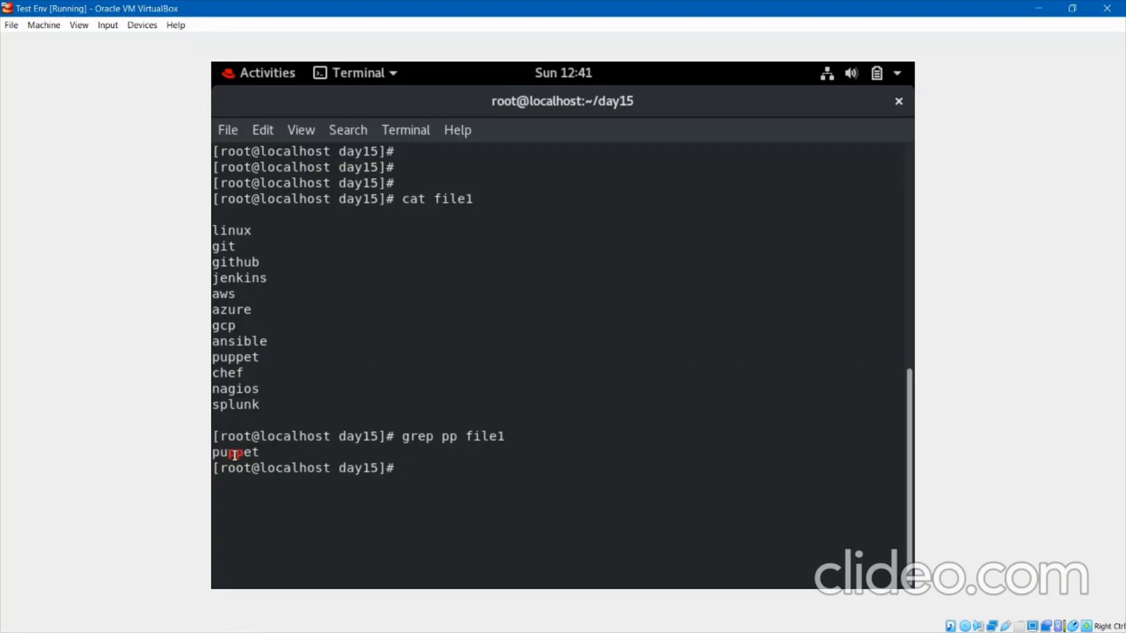
# Change the search to grep git file1, highlighting the git and github results.
pyautogui.doubleClick(215, 250)
pyautogui.press('Up')
pyautogui.press('Left')
pyautogui.press('Left')
pyautogui.press('Left')
pyautogui.press('Left')
pyautogui.press('Left')
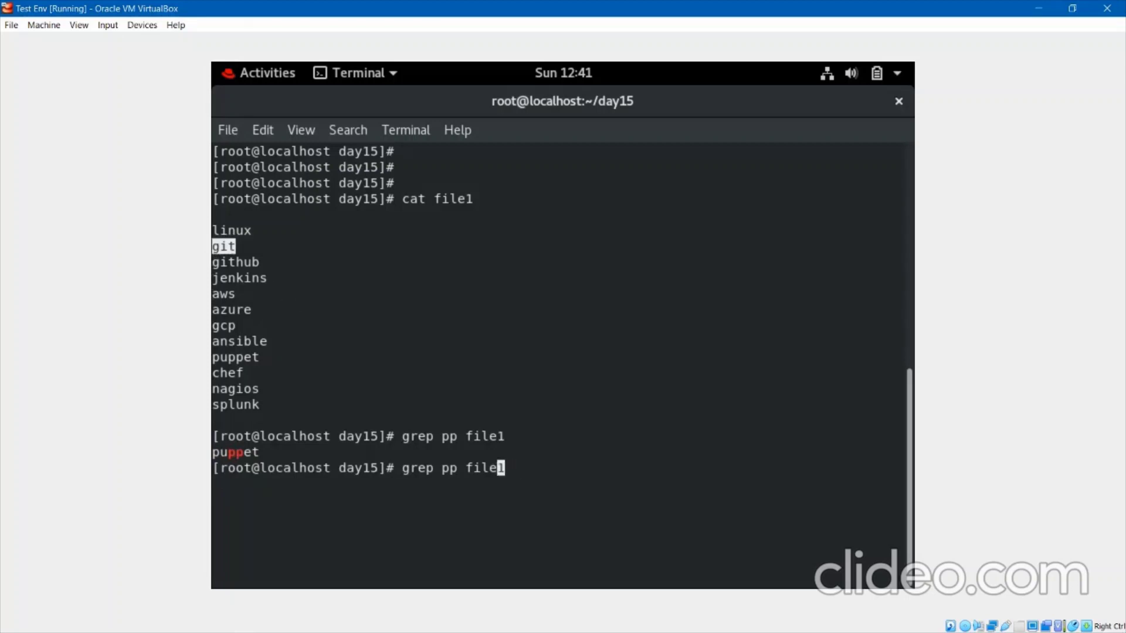
pyautogui.press('BackSpace')
pyautogui.press('BackSpace')
pyautogui.press('BackSpace')
pyautogui.press('Left')
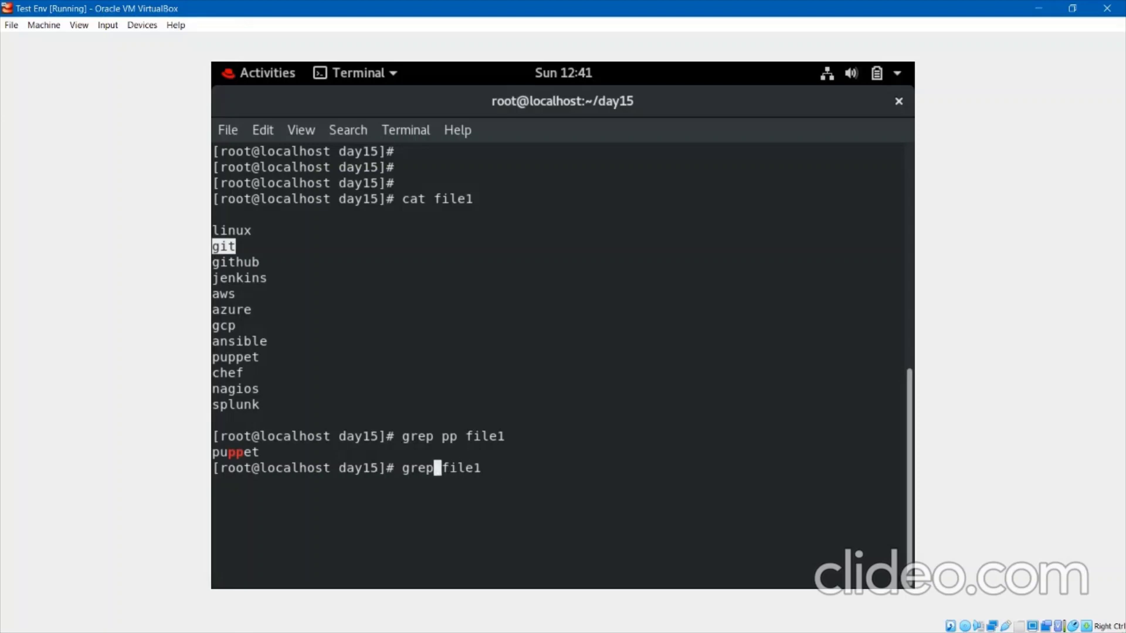
pyautogui.write('git')
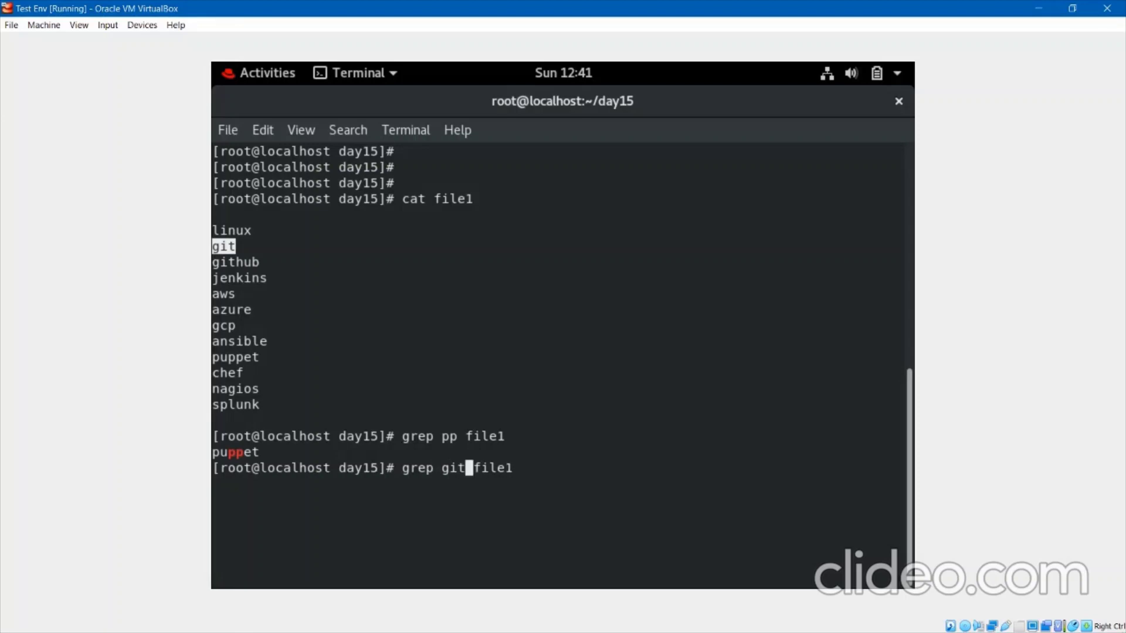
pyautogui.press('Return')
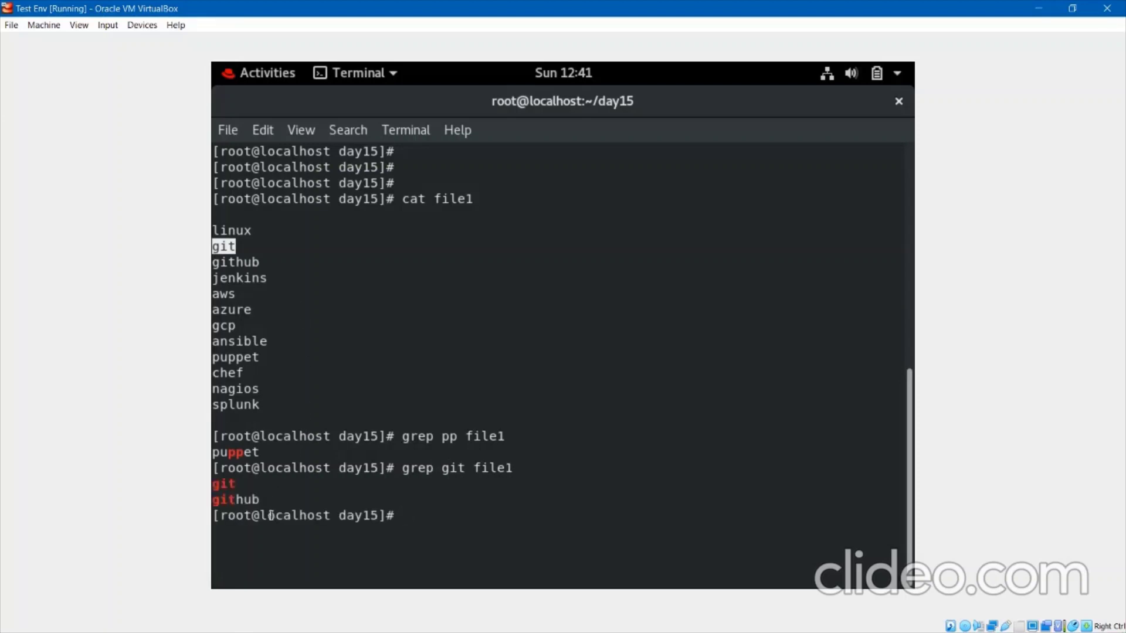
pyautogui.tripleClick(220, 500)
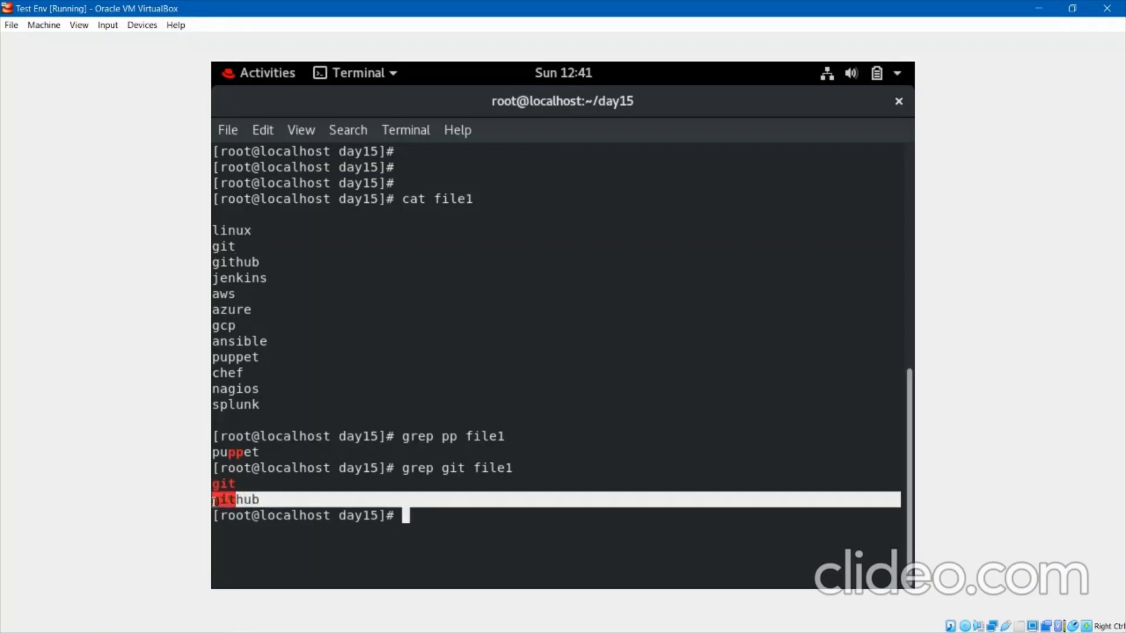
pyautogui.tripleClick(237, 484)
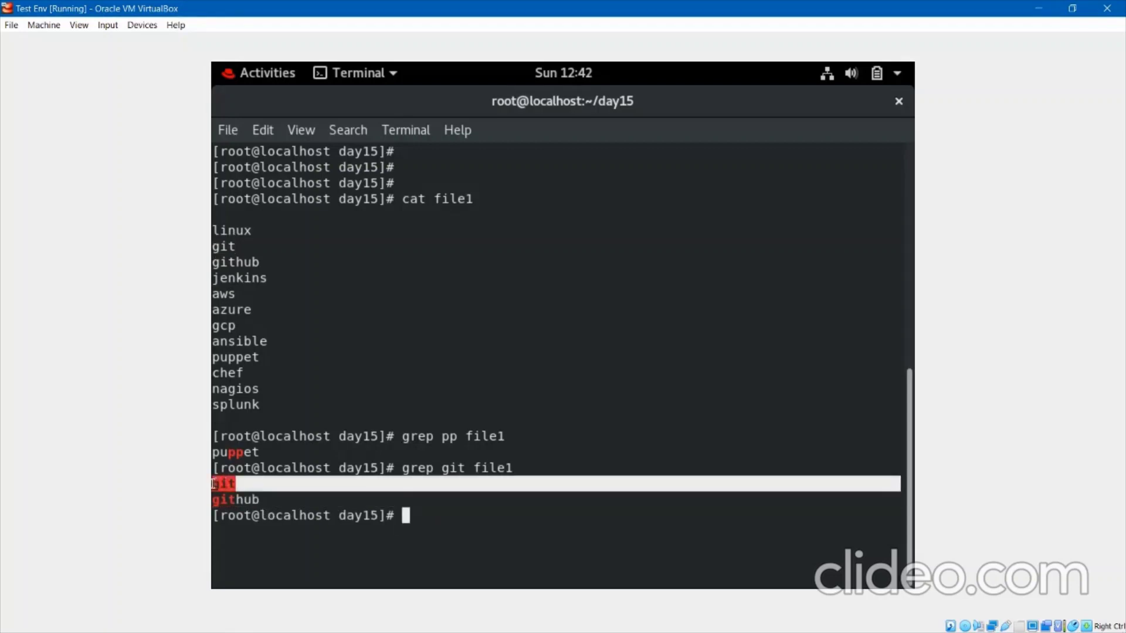
pyautogui.doubleClick(453, 469)
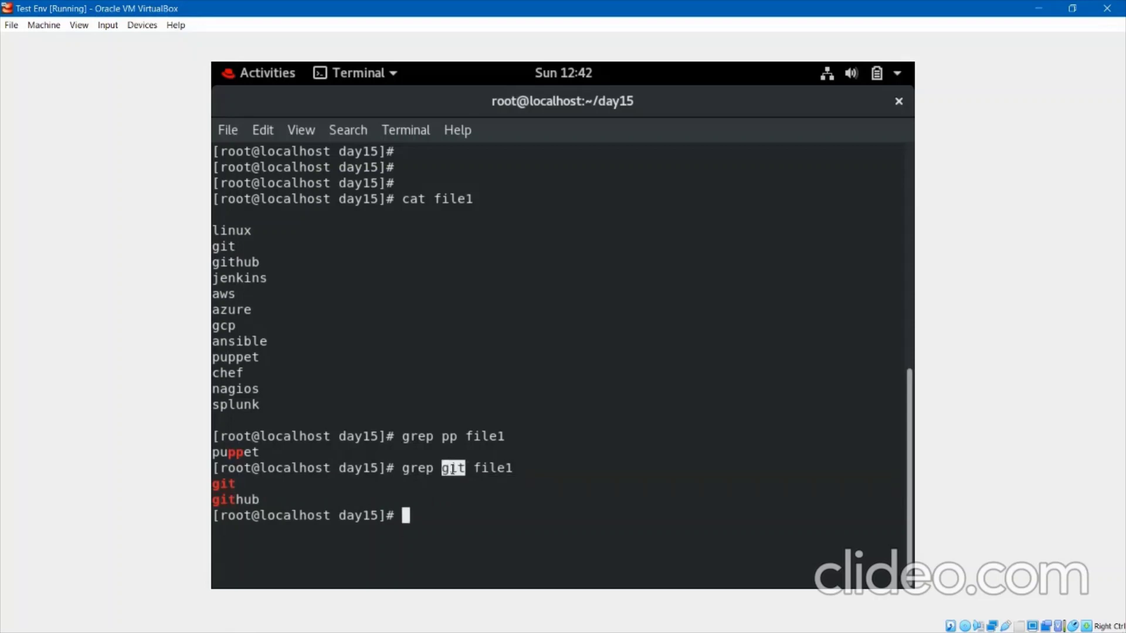
pyautogui.click(299, 494)
# Clear the terminal and list file1 again with cat, completing the file name by Tab.
pyautogui.write('clear')
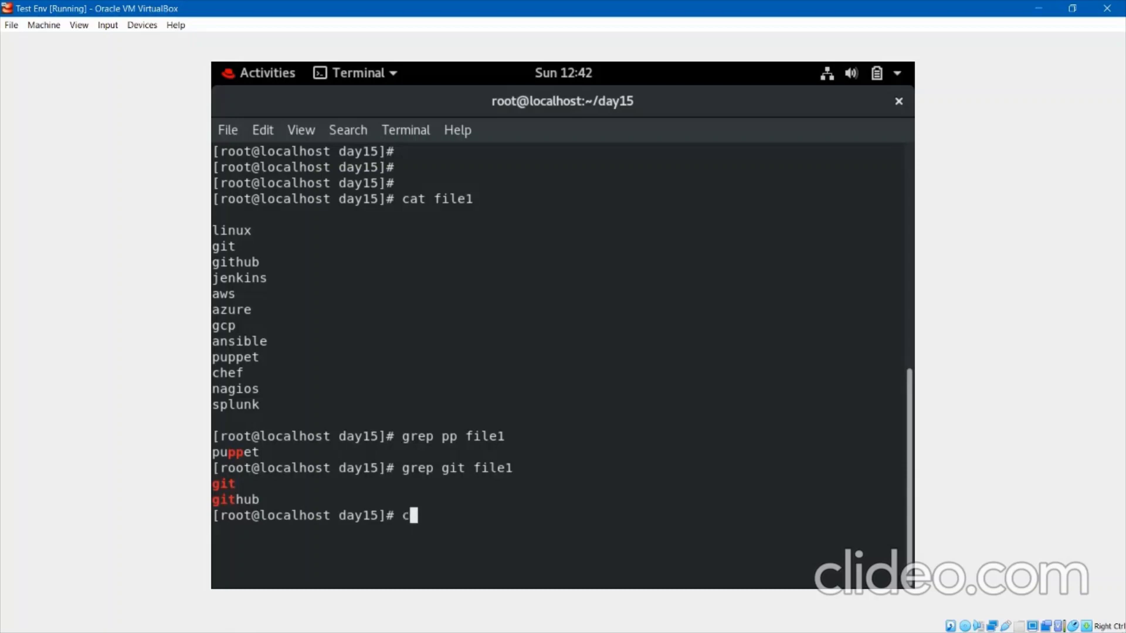
pyautogui.press('Return')
pyautogui.press('Return')
pyautogui.press('Return')
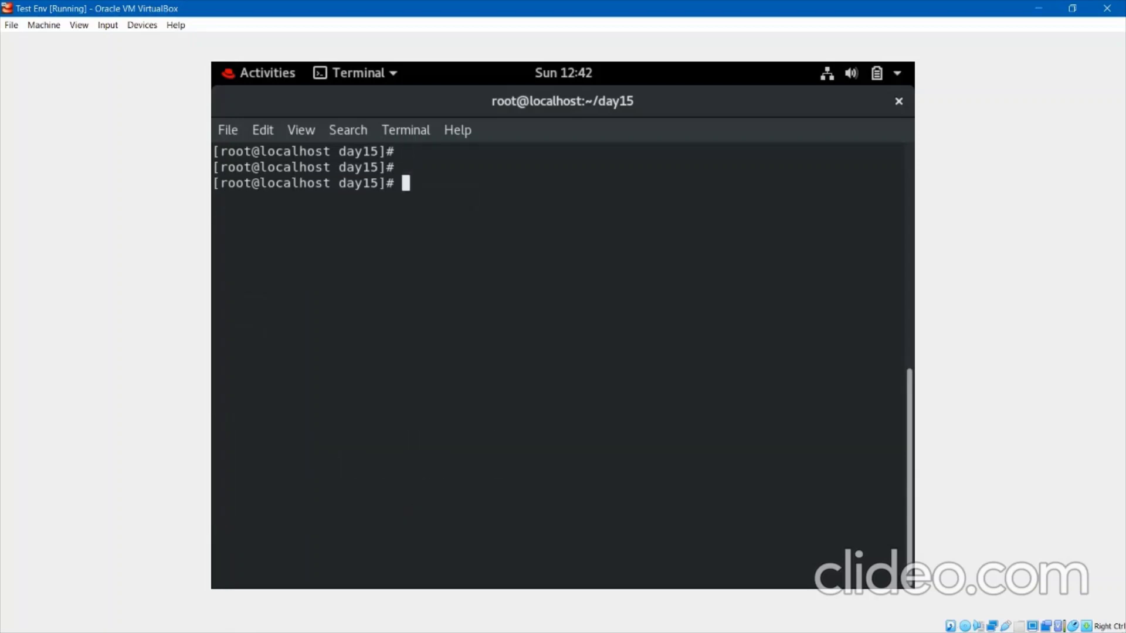
pyautogui.write('cat f')
pyautogui.press('Tab')
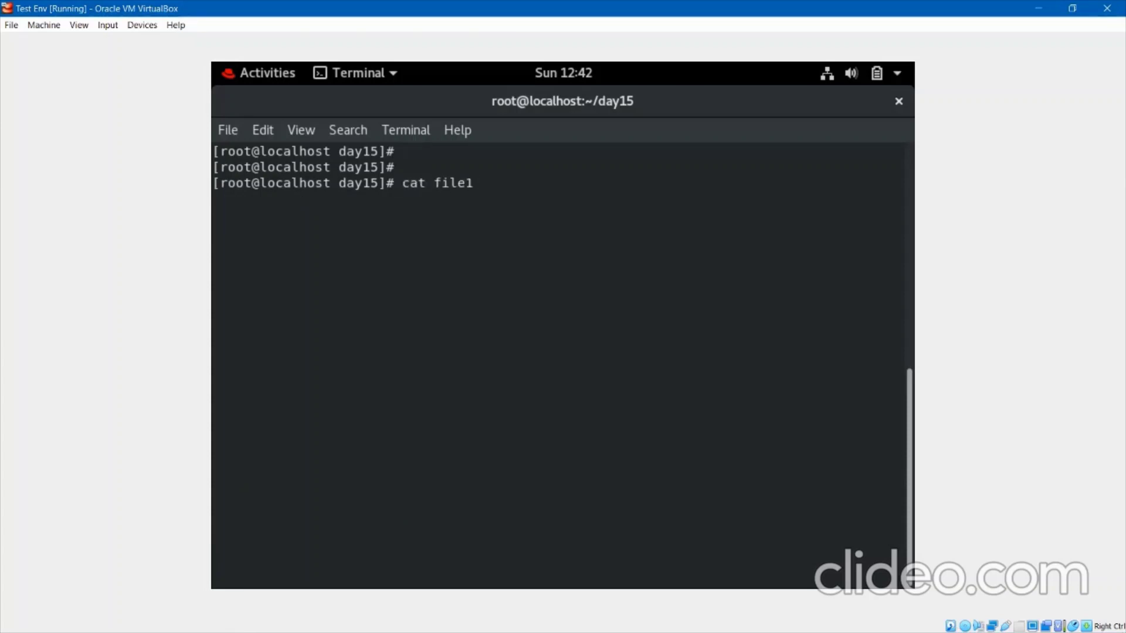
pyautogui.press('Return')
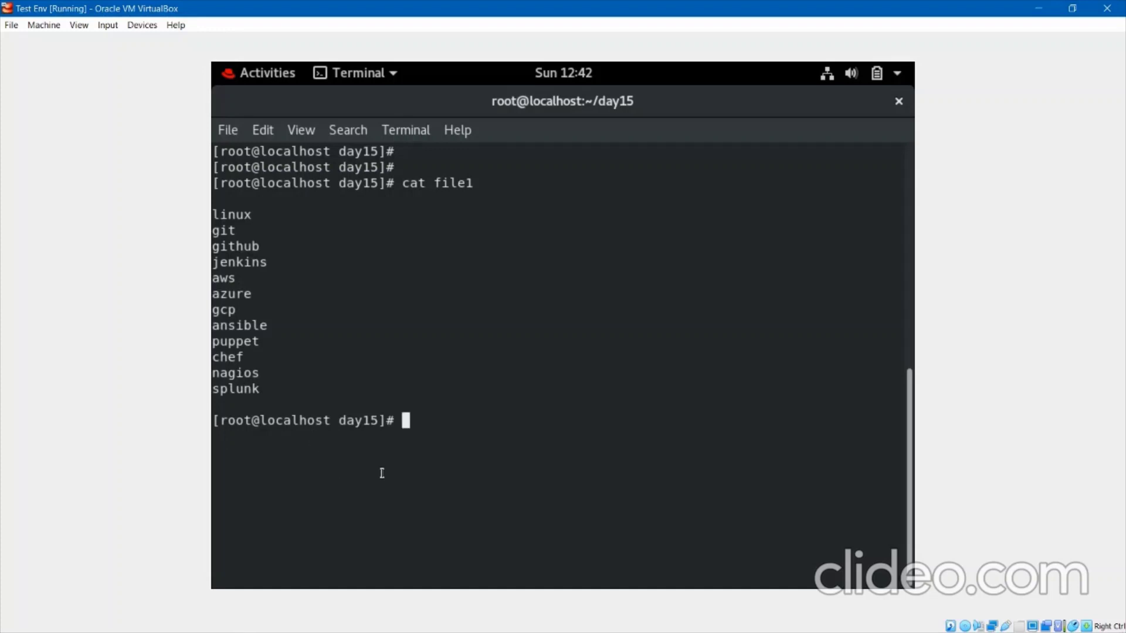
# In Notepad, add the line '# cat f | grep git' below the pipe syntax line.
pyautogui.hotkey('alt', 'Tab')
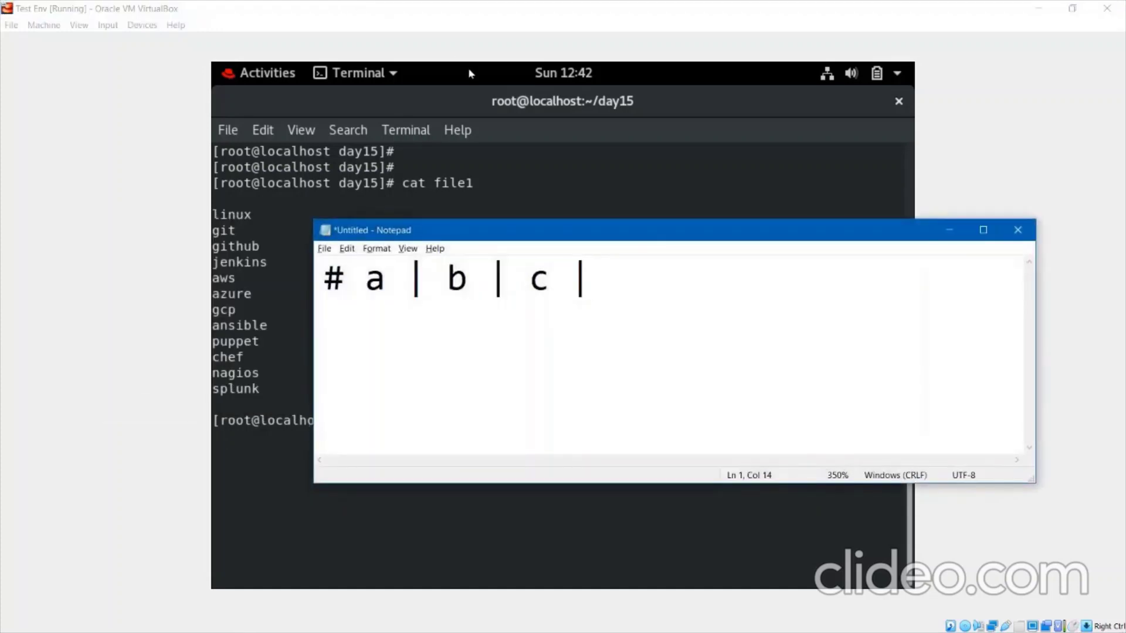
pyautogui.press('Return')
pyautogui.press('Return')
pyautogui.hotkey('ctrl', 'f')
pyautogui.write('#')
pyautogui.press('Escape')
pyautogui.write('# c')
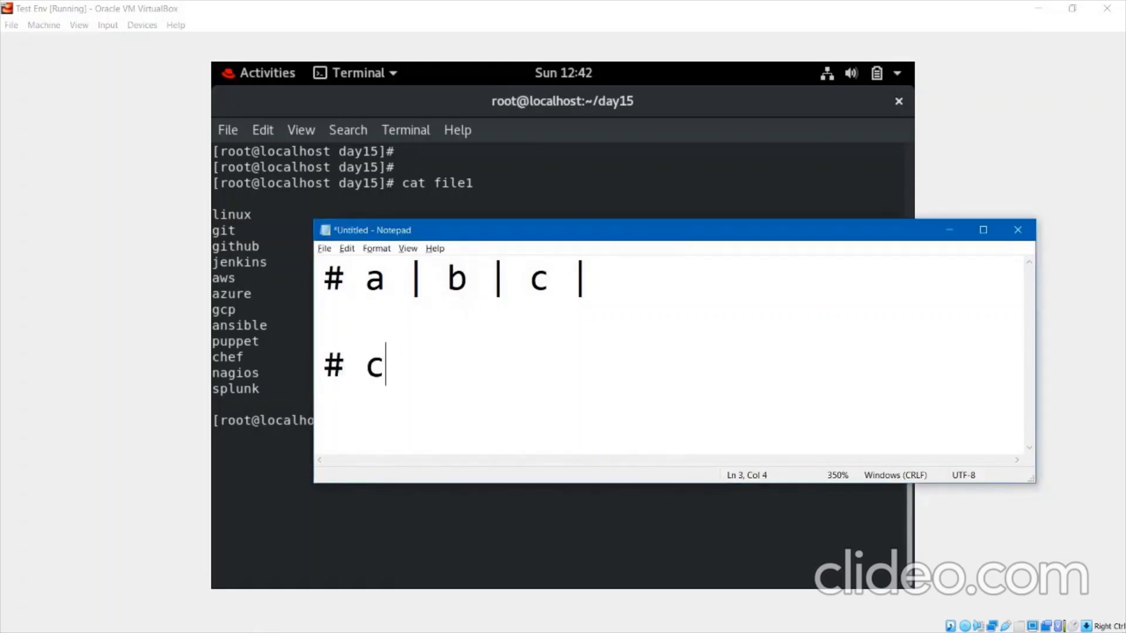
pyautogui.write('at f ')
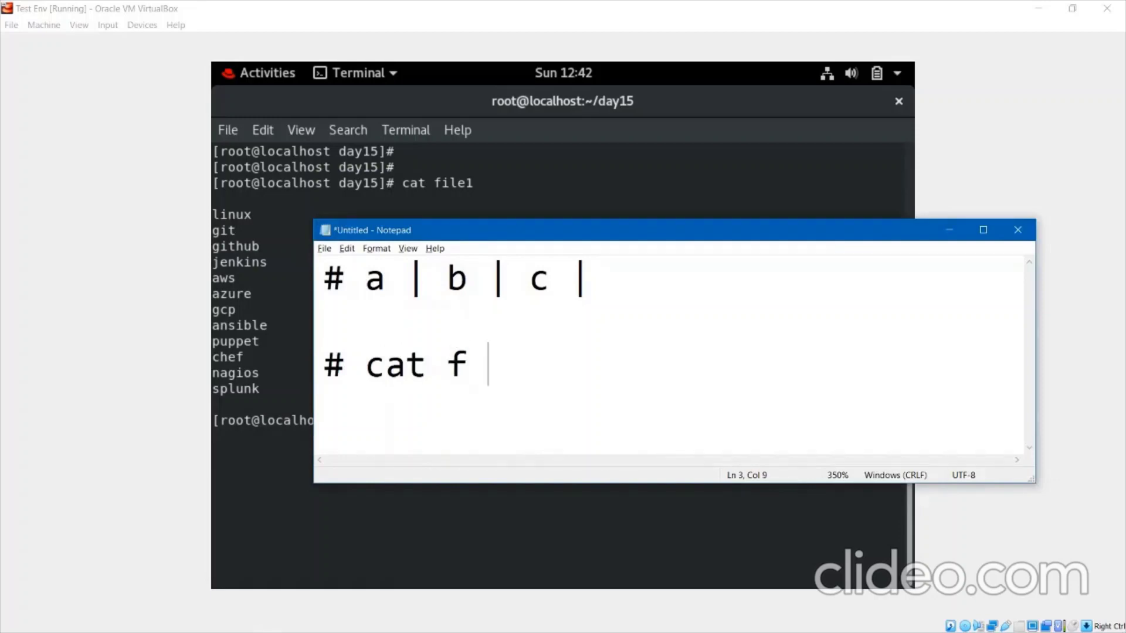
pyautogui.write('| ger')
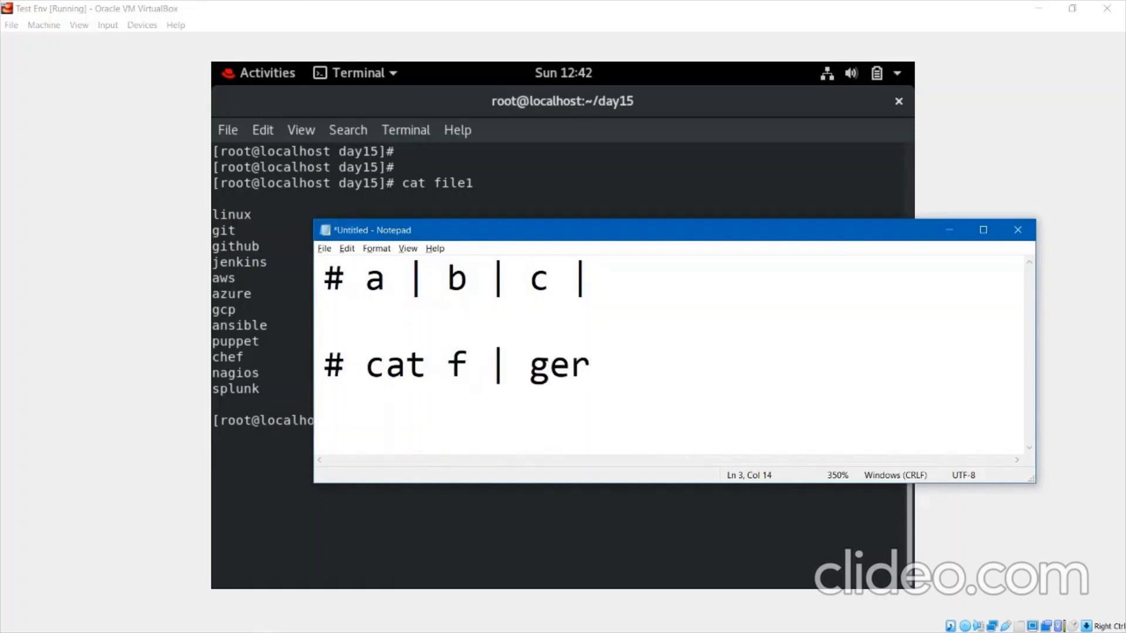
pyautogui.press('BackSpace')
pyautogui.press('BackSpace')
pyautogui.write('rep ')
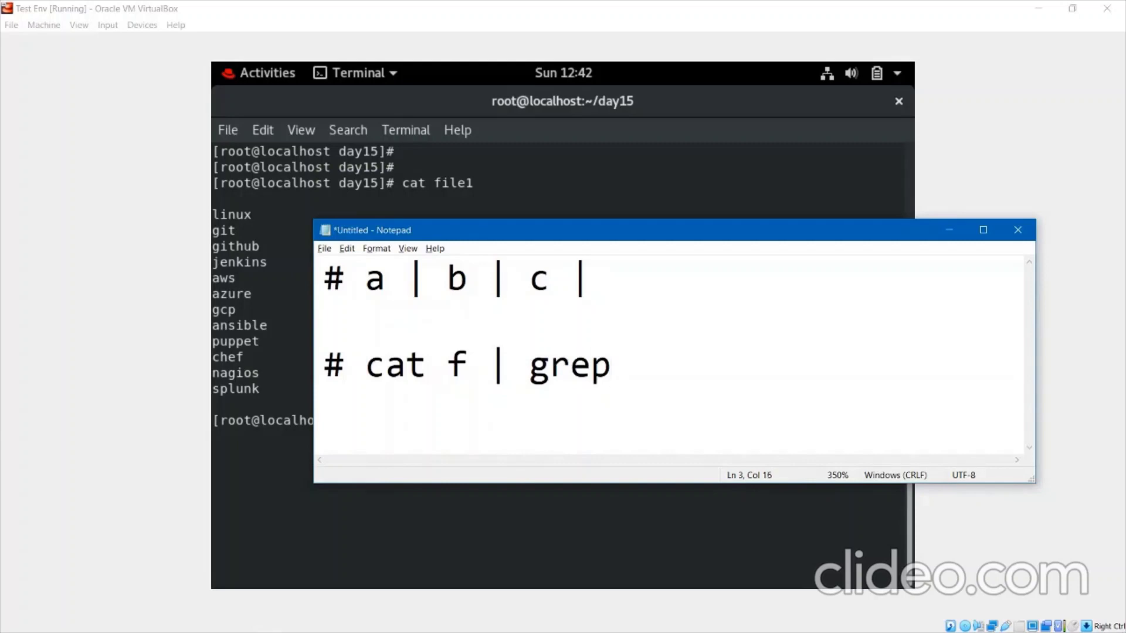
pyautogui.write('git')
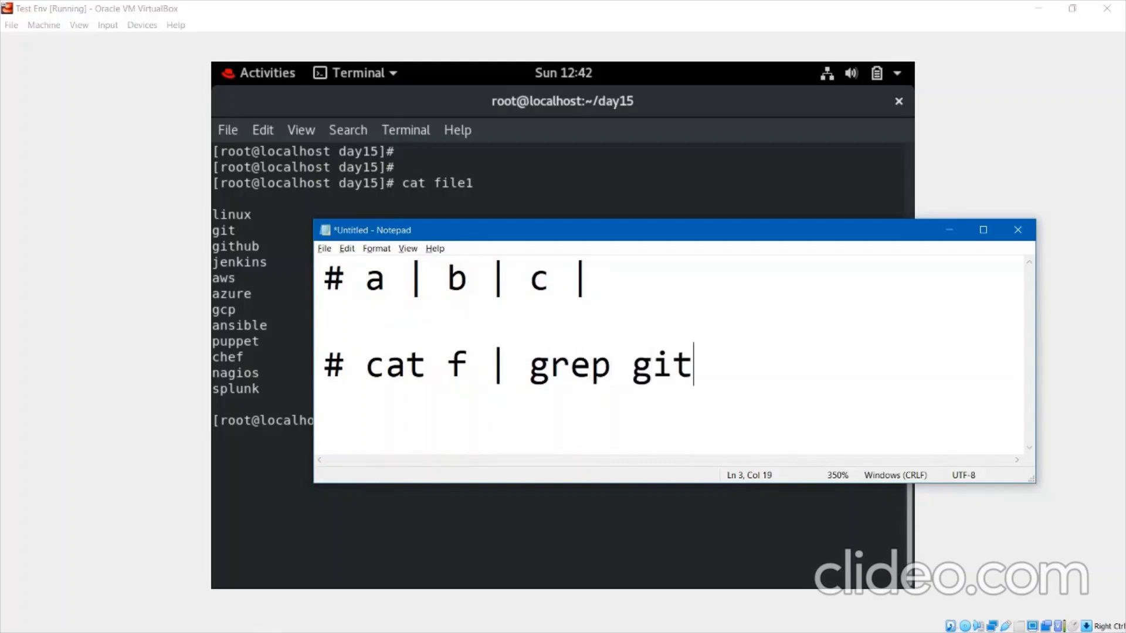
# Highlight 'cat f' and 'grep git' as the two piped commands, then minimize Notepad.
pyautogui.hotkey('shift', 'Right')
pyautogui.hotkey('shift', 'Right')
pyautogui.hotkey('shift', 'Right')
pyautogui.hotkey('shift', 'Right')
pyautogui.hotkey('shift', 'Right')
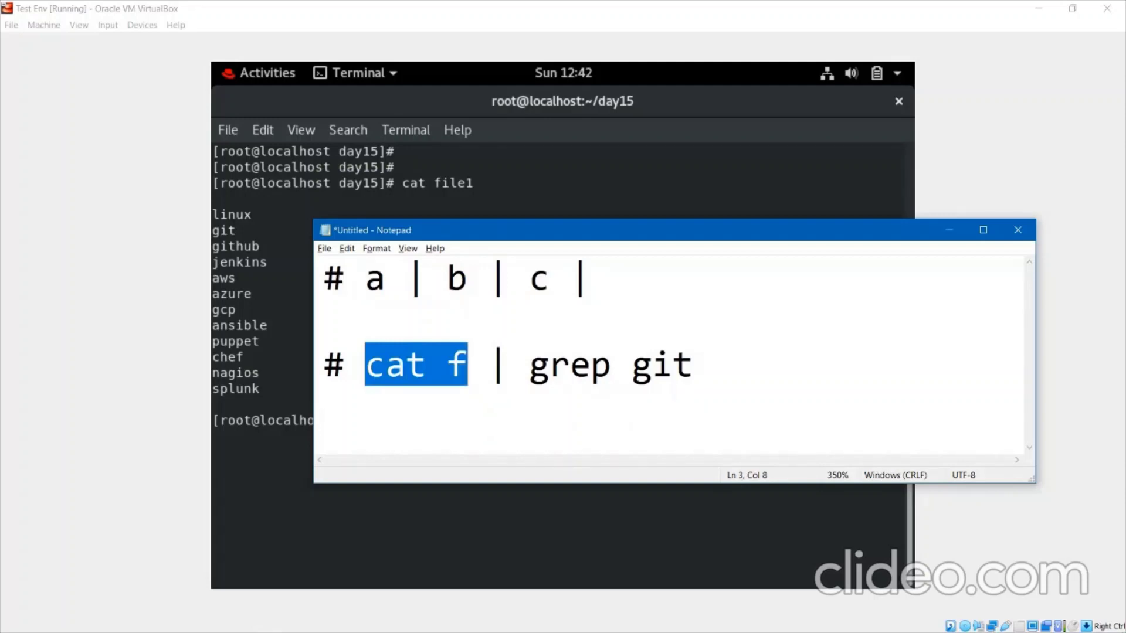
pyautogui.click(529, 365)
pyautogui.hotkey('shift', 'Right')
pyautogui.hotkey('shift', 'Right')
pyautogui.hotkey('shift', 'Right')
pyautogui.hotkey('shift', 'Right')
pyautogui.hotkey('shift', 'Right')
pyautogui.hotkey('shift', 'Right')
pyautogui.hotkey('shift', 'Right')
pyautogui.hotkey('shift', 'Right')
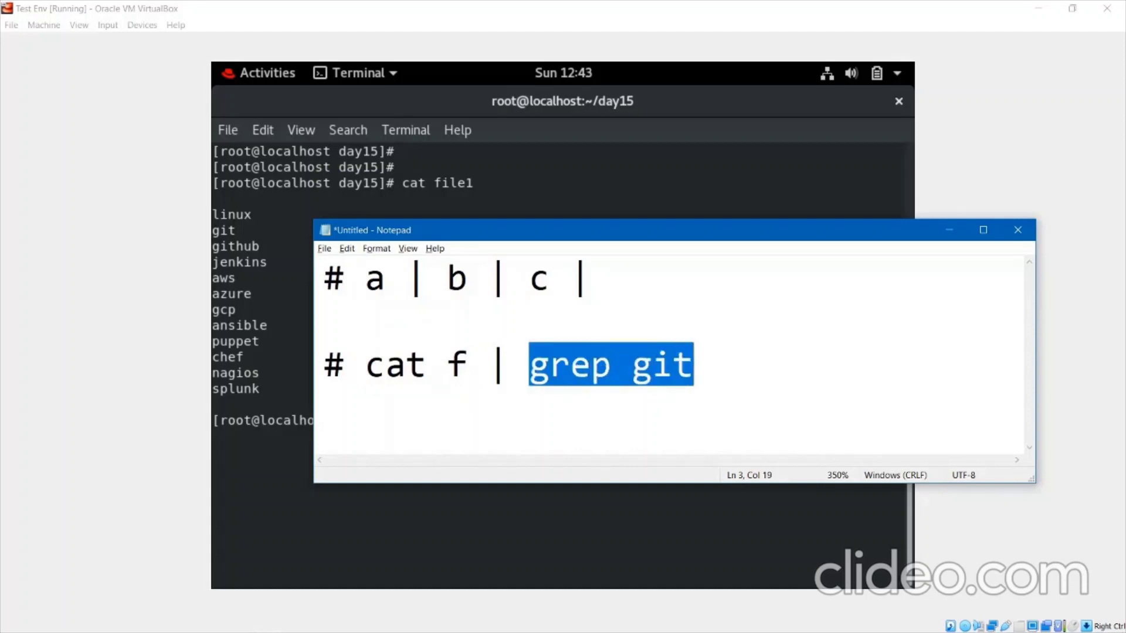
pyautogui.click(714, 365)
pyautogui.click(949, 230)
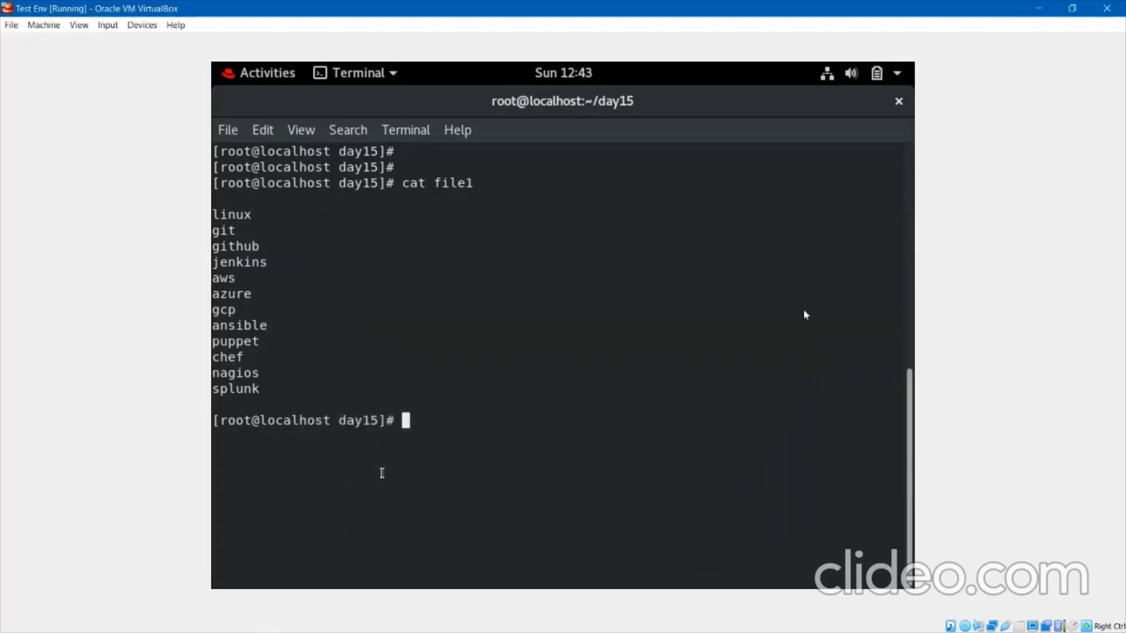
# Run cat file1 | grep git from the recalled command to show just git and github.
pyautogui.press('Up')
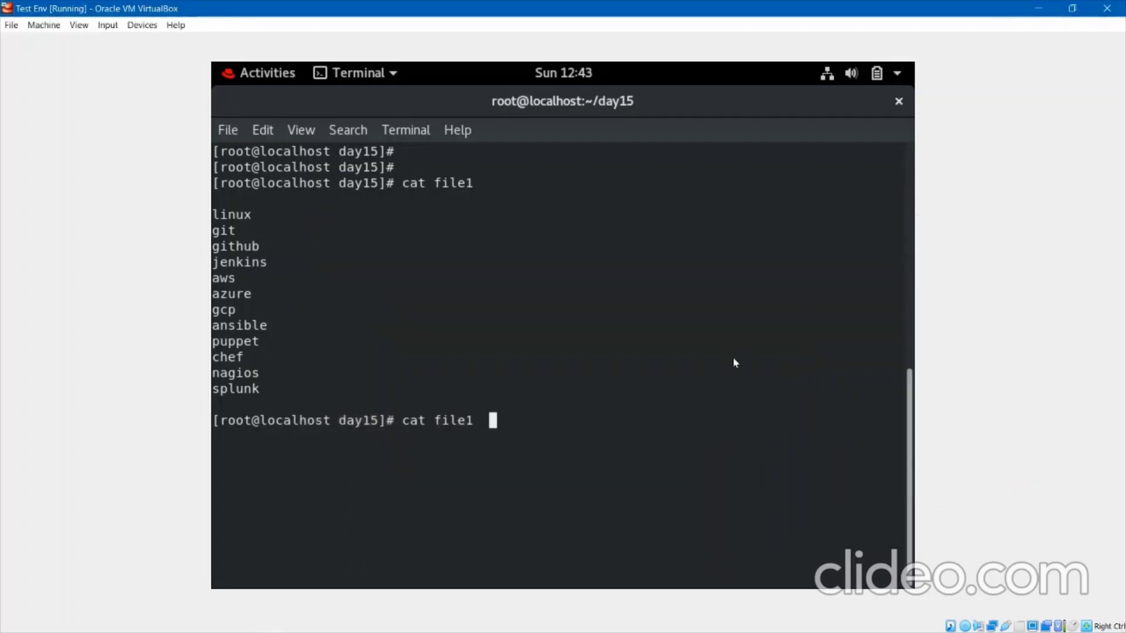
pyautogui.write('|  ')
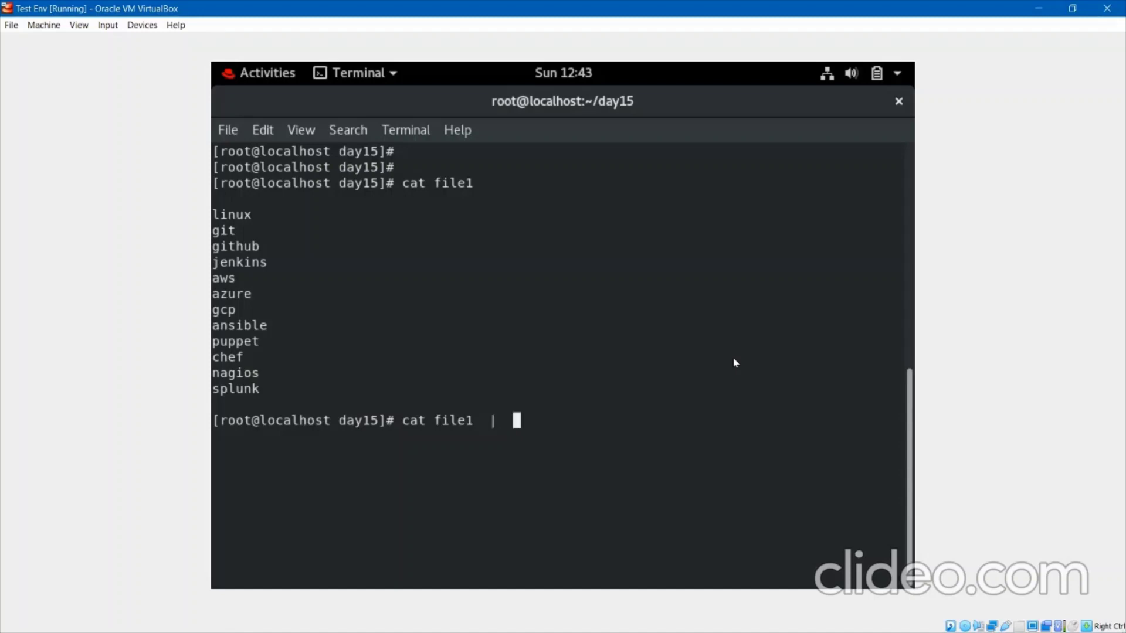
pyautogui.write('grep git')
pyautogui.press('Return')
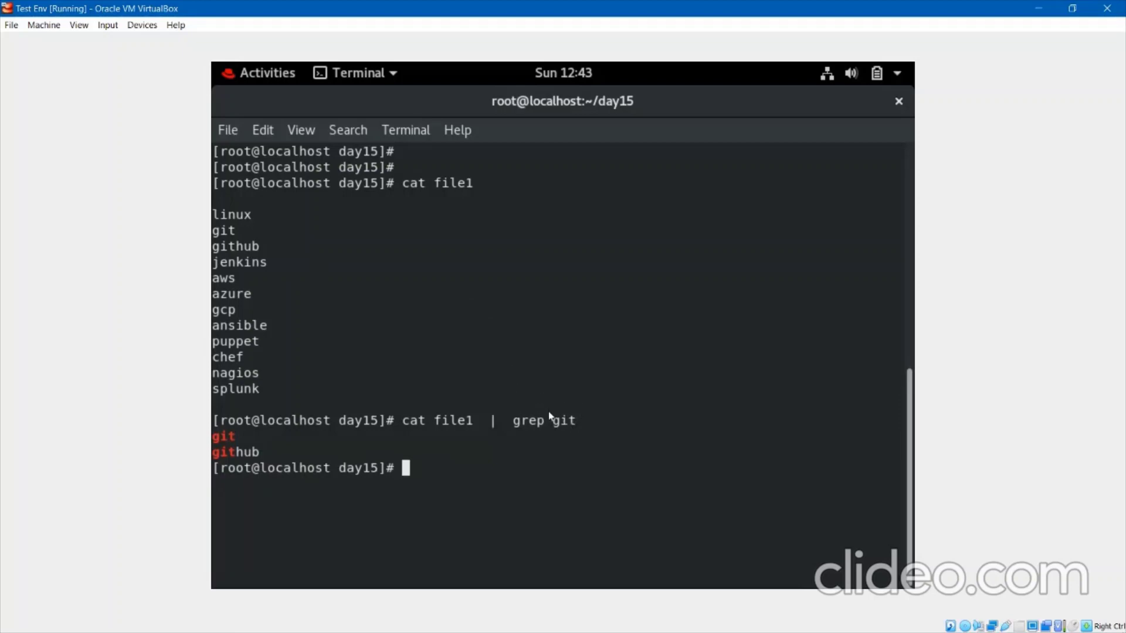
pyautogui.press('Return')
pyautogui.press('Return')
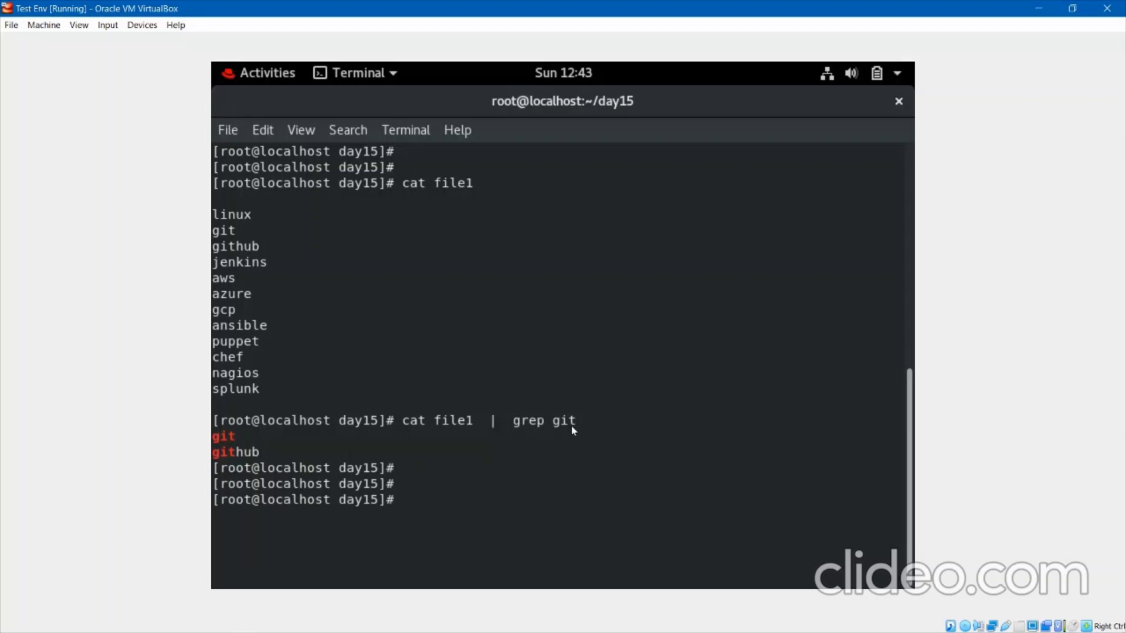
# Try wc with no arguments, cancel it with Ctrl+C, and show wc --help.
pyautogui.write('wc')
pyautogui.press('Return')
pyautogui.hotkey('ctrl', 'c')
pyautogui.press('Return')
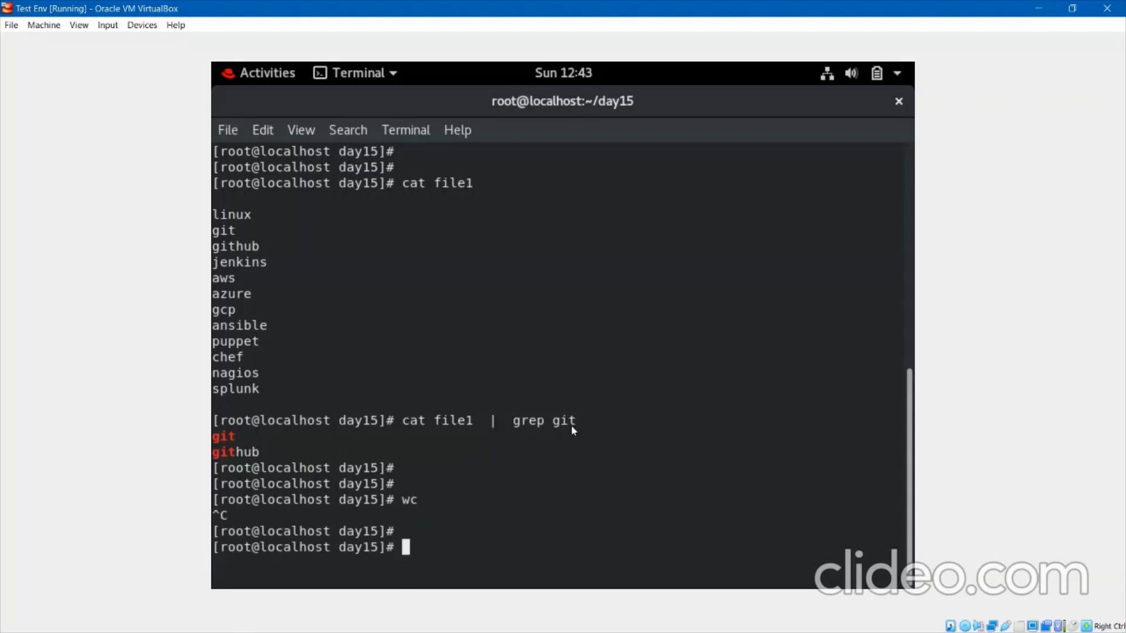
pyautogui.write('wc --help')
pyautogui.press('Return')
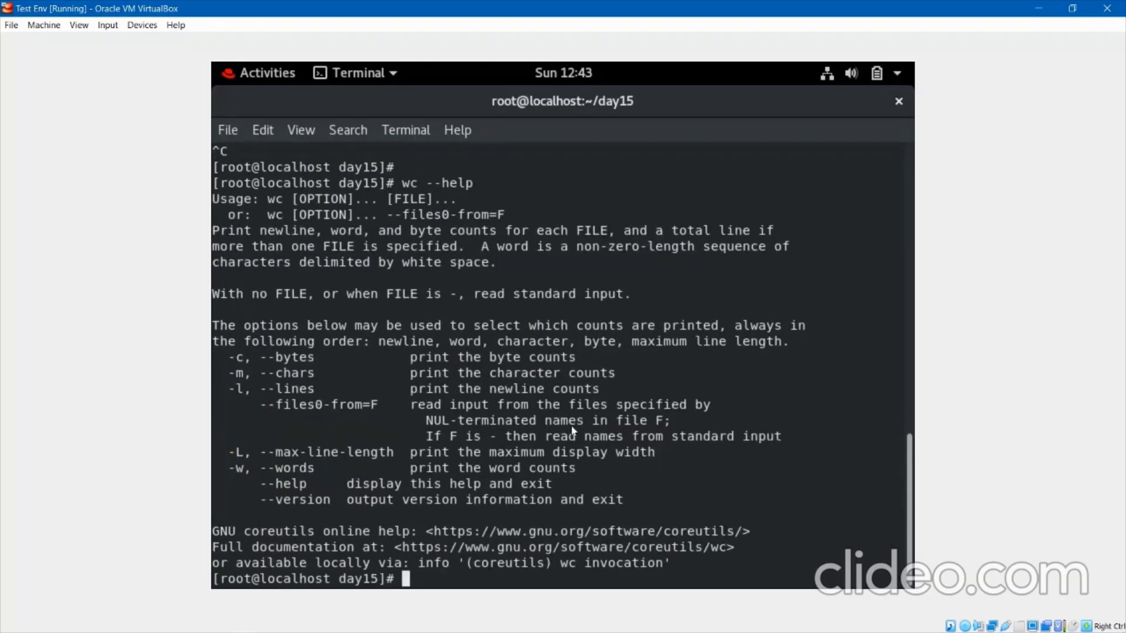
pyautogui.press('Return')
pyautogui.press('Return')
# Clear the terminal and count file1's lines with cat file1 | wc -l, giving 14.
pyautogui.write('c')
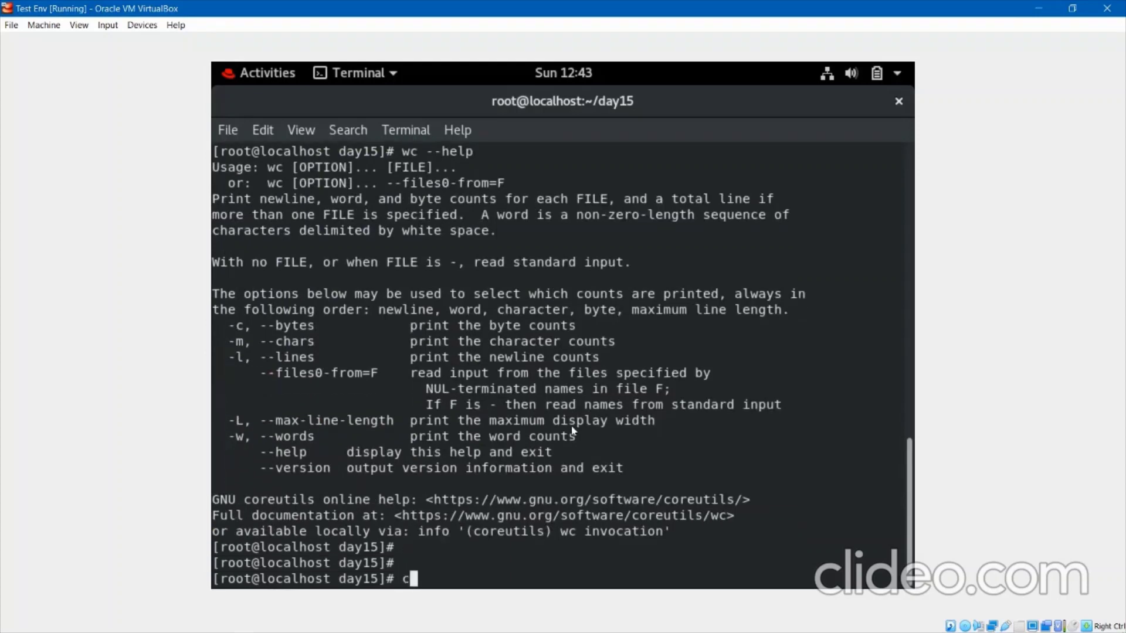
pyautogui.write('lear')
pyautogui.press('Return')
pyautogui.press('Return')
pyautogui.press('Return')
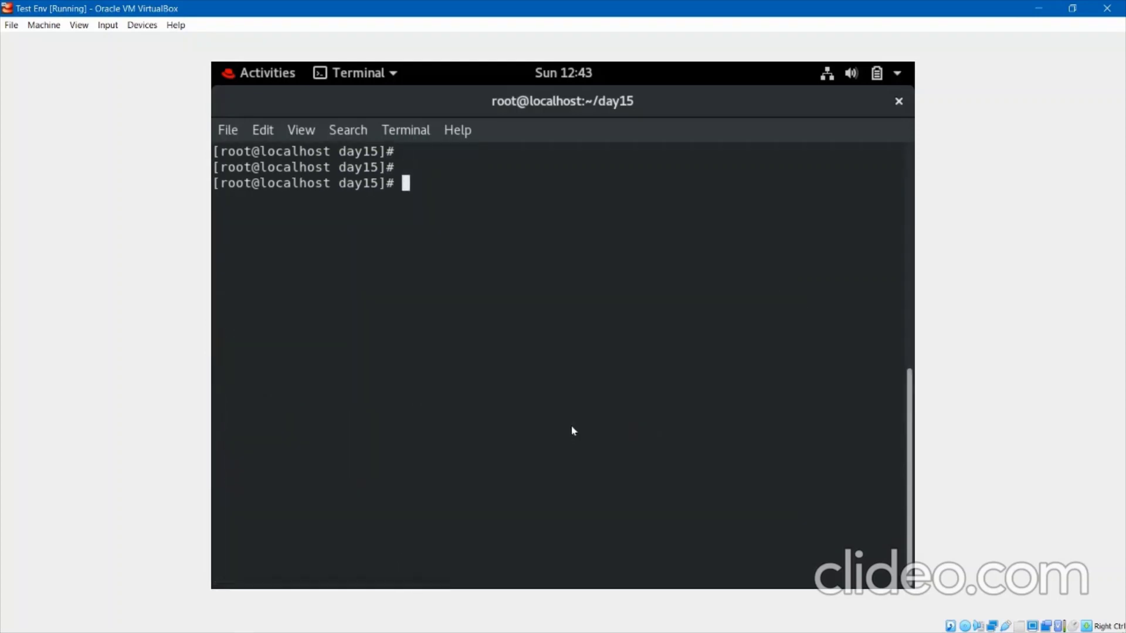
pyautogui.press('Up')
pyautogui.press('Up')
pyautogui.press('Up')
pyautogui.press('Up')
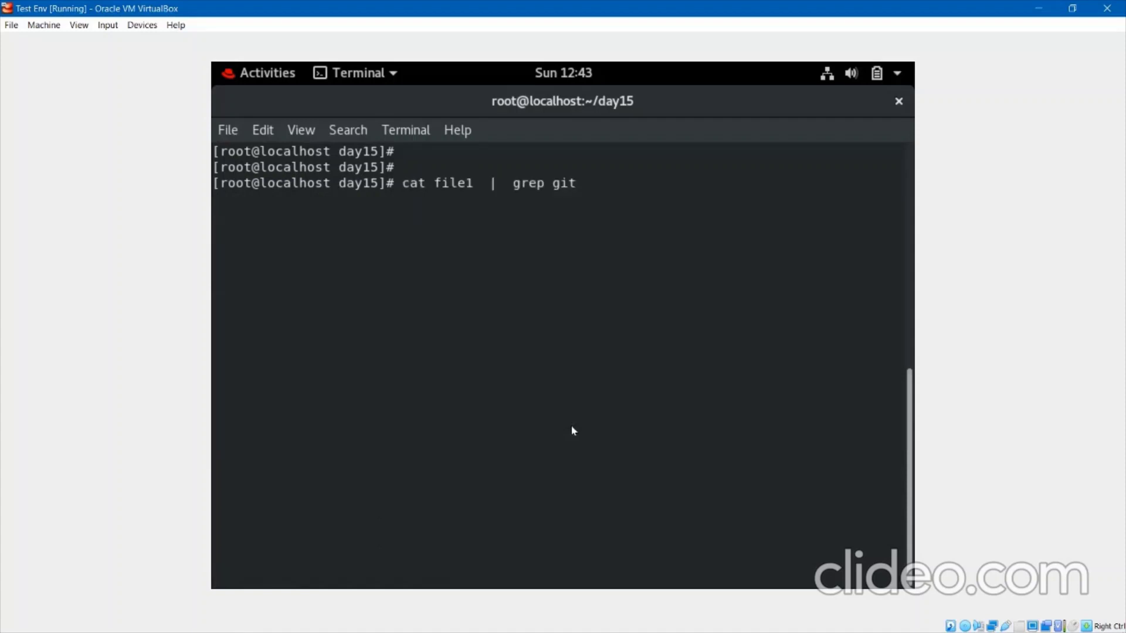
pyautogui.press('Up')
pyautogui.write('| ')
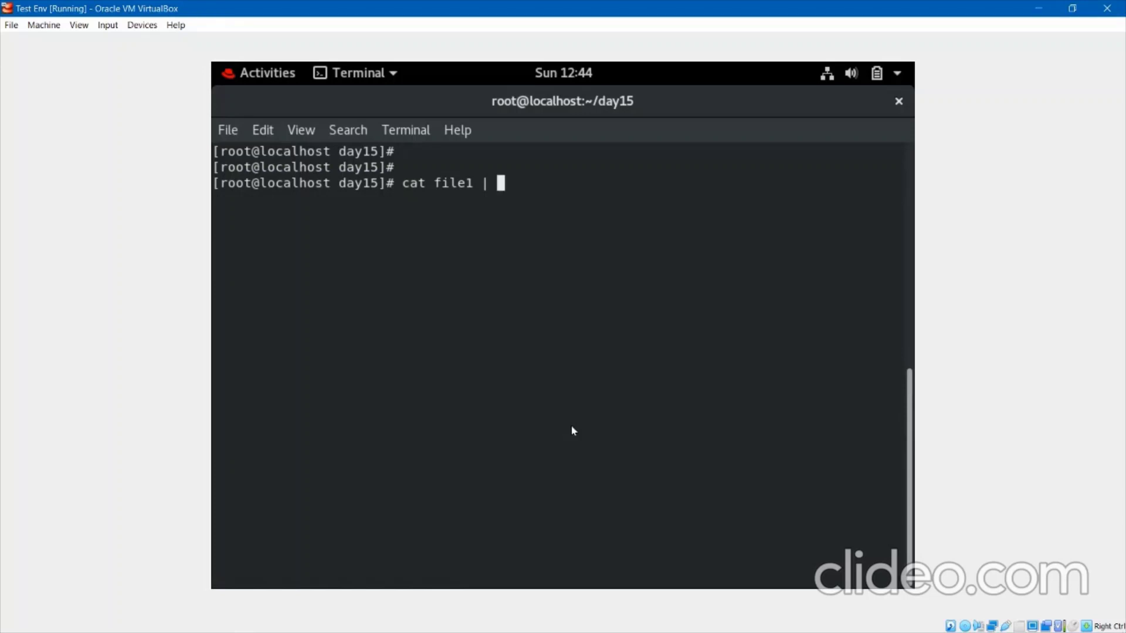
pyautogui.write('wc -l')
pyautogui.press('Return')
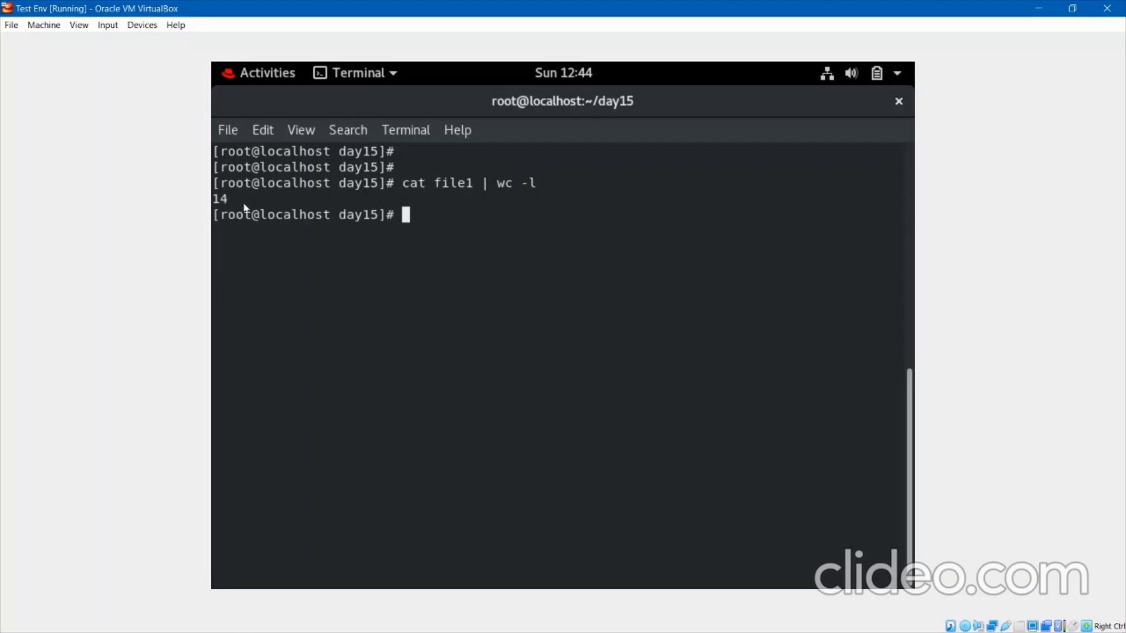
# Recall and run cat file1 from history, then enter the command grep a file1.
pyautogui.press('Up')
pyautogui.press('Up')
pyautogui.press('Up')
pyautogui.press('Up')
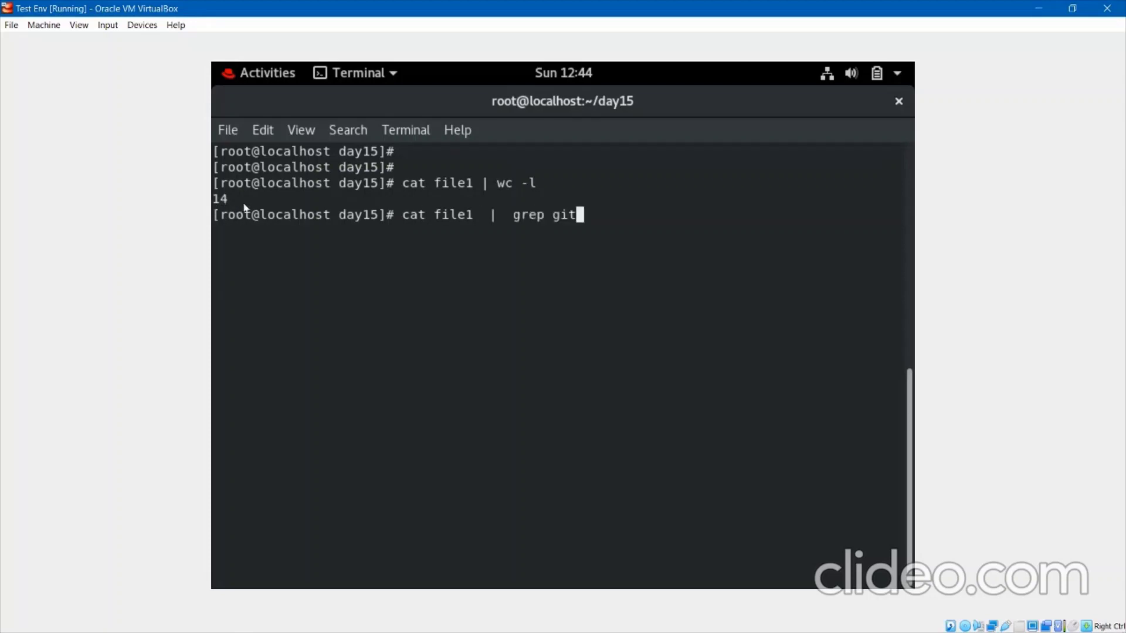
pyautogui.press('Up')
pyautogui.press('Return')
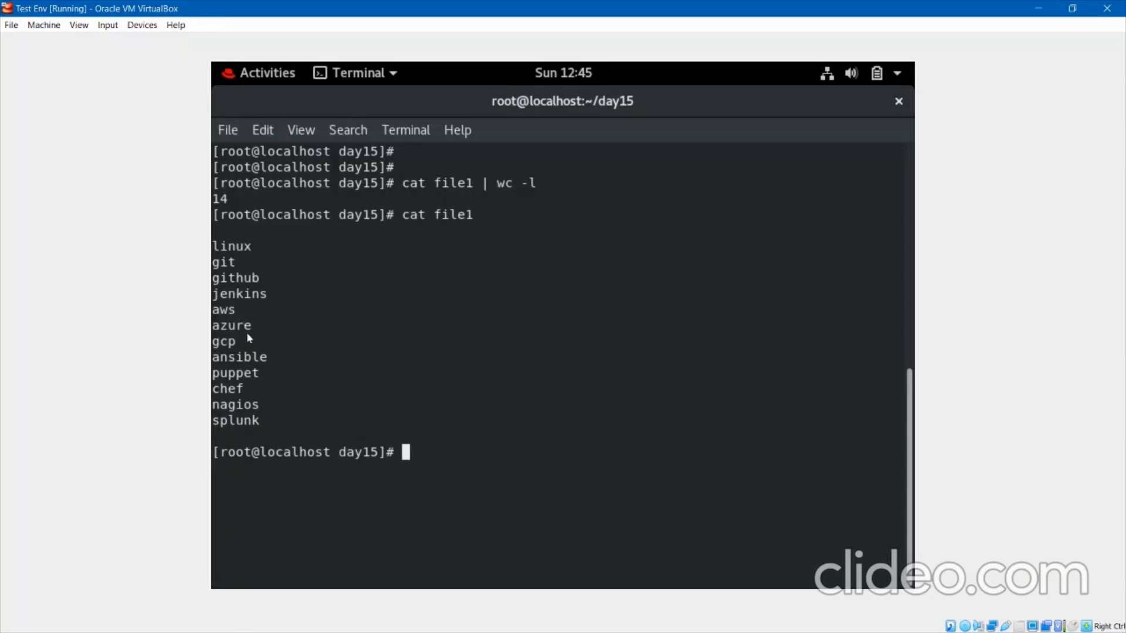
pyautogui.write('grep a file1')
# Run grep a file1 and grep ^a file1 (aws, azure, ansible), then open file1 in vim.
pyautogui.press('Return')
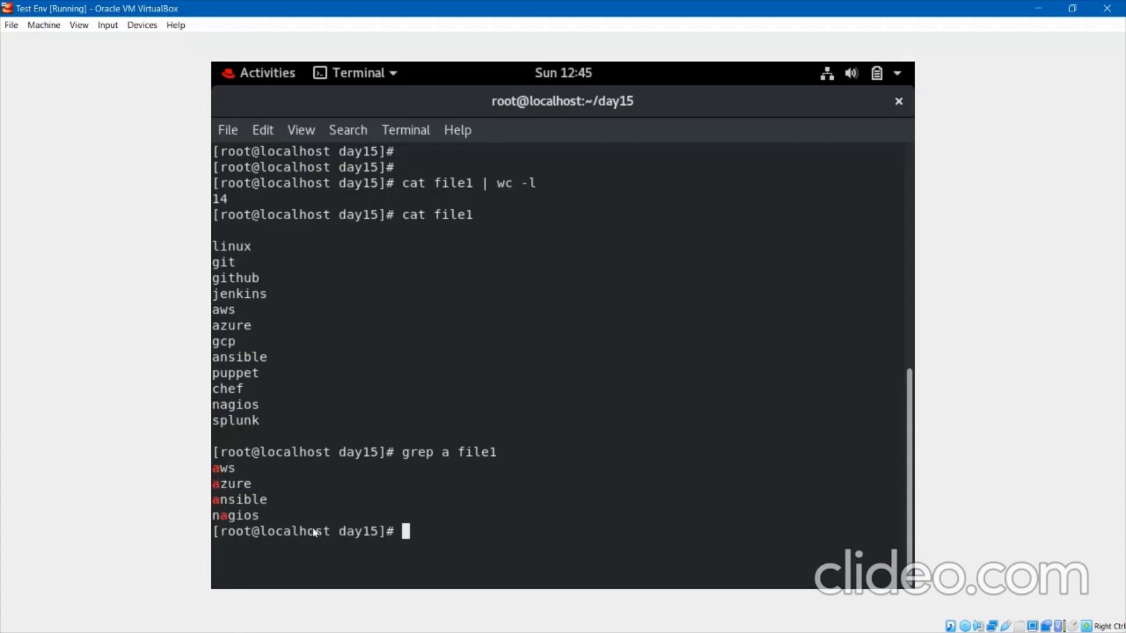
pyautogui.press('Up')
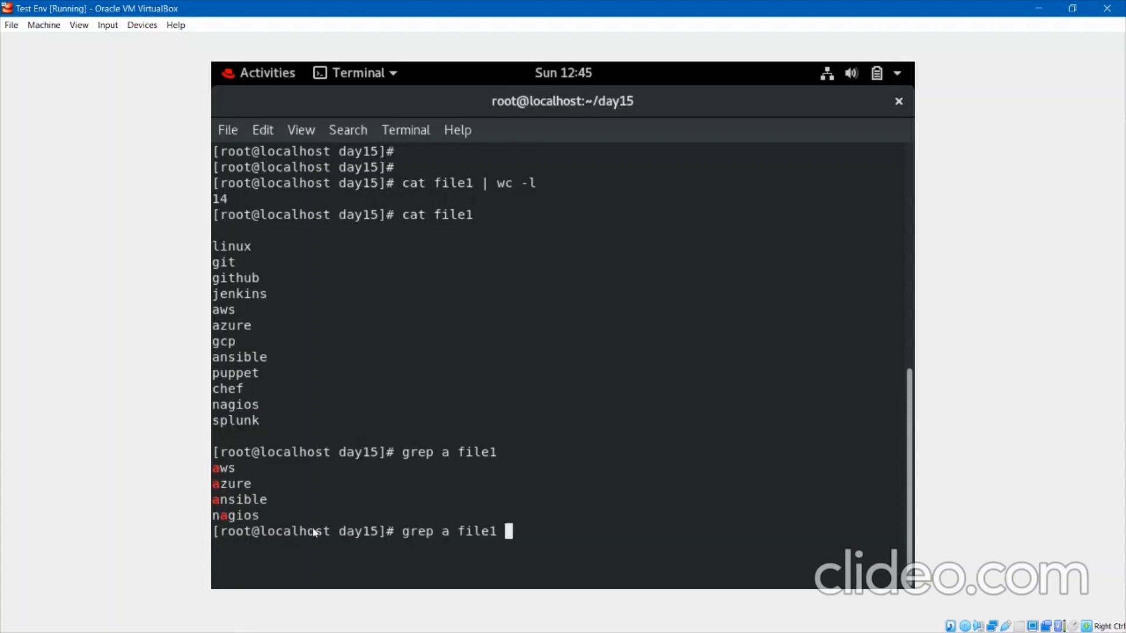
pyautogui.press('Left')
pyautogui.press('Left')
pyautogui.press('Left')
pyautogui.press('Left')
pyautogui.press('Left')
pyautogui.press('Left')
pyautogui.press('Left')
pyautogui.write('^')
pyautogui.press('Return')
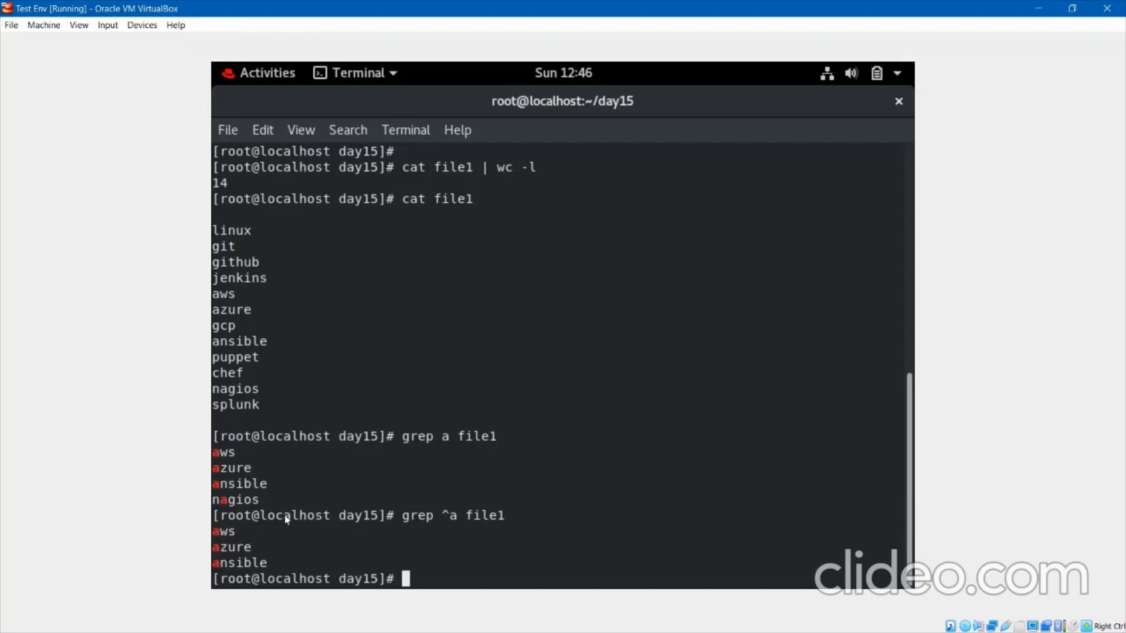
pyautogui.write('vim file1')
pyautogui.press('Return')
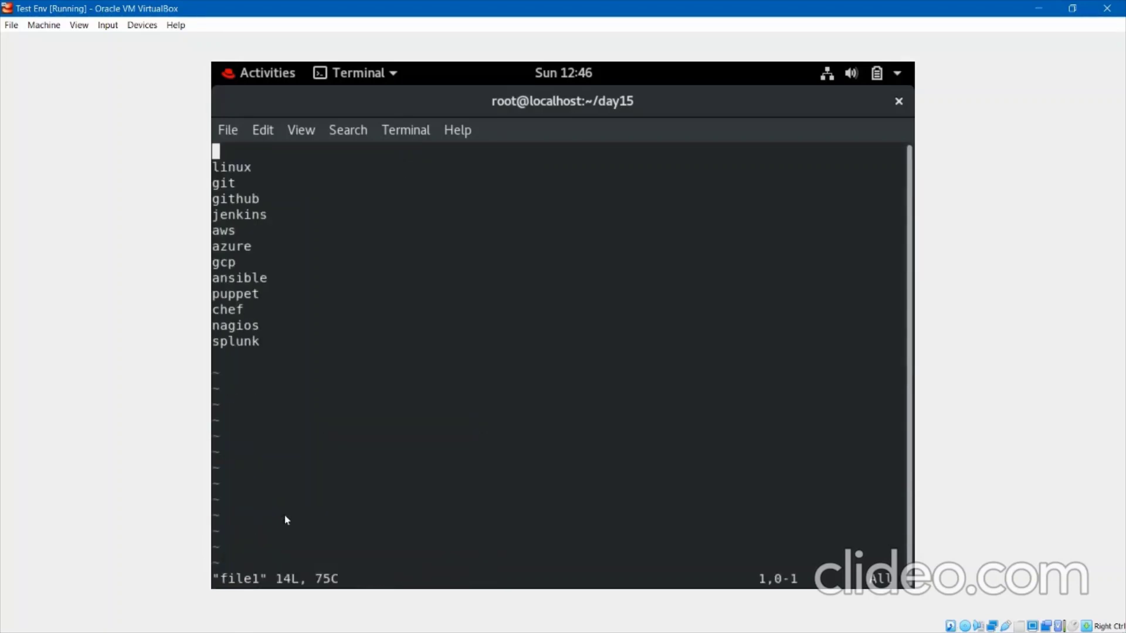
# In vim, append abc, bbcd, fgklk, fghjk and kkuh to the first five tool lines.
pyautogui.press('i')
pyautogui.press('Down')
pyautogui.press('End')
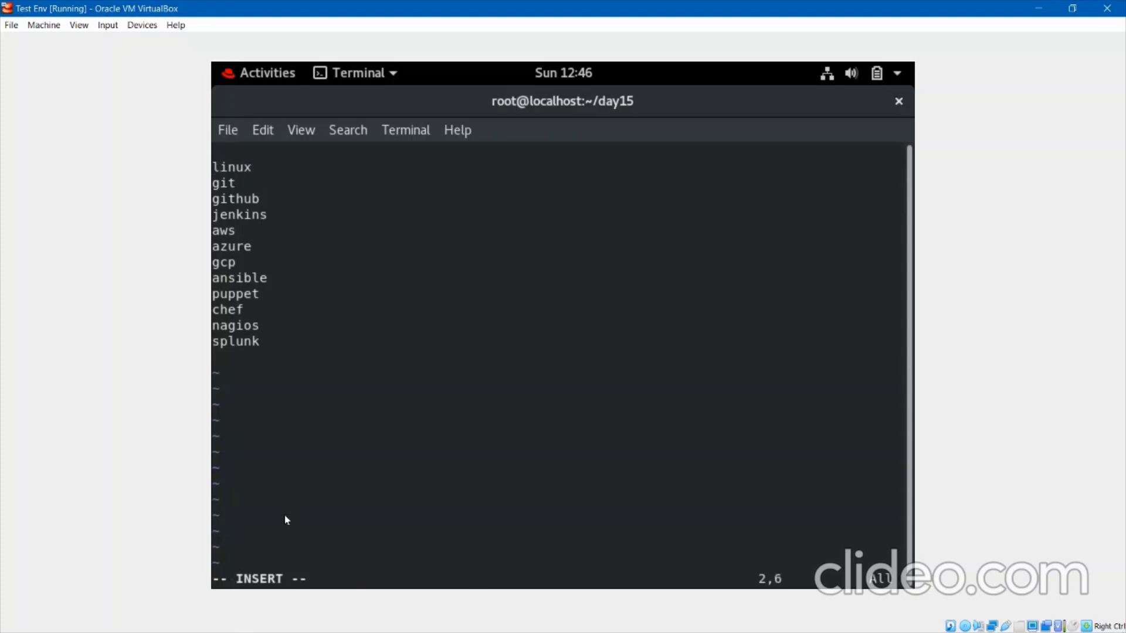
pyautogui.write('abc')
pyautogui.press('Down')
pyautogui.write('bbcd')
pyautogui.press('Down')
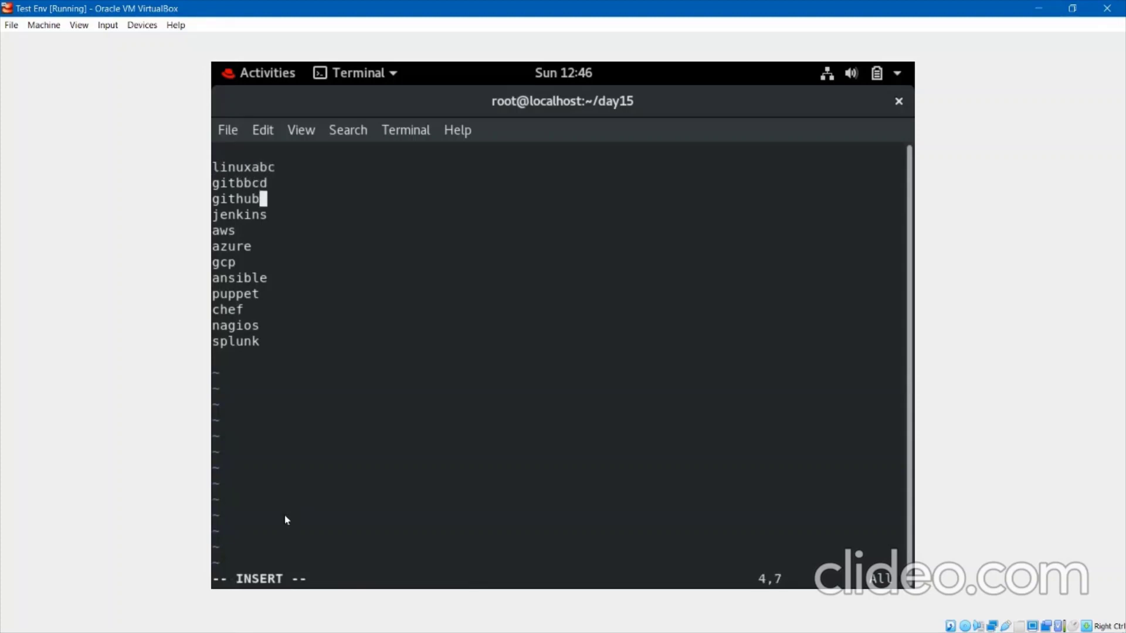
pyautogui.write('fgklk')
pyautogui.press('Down')
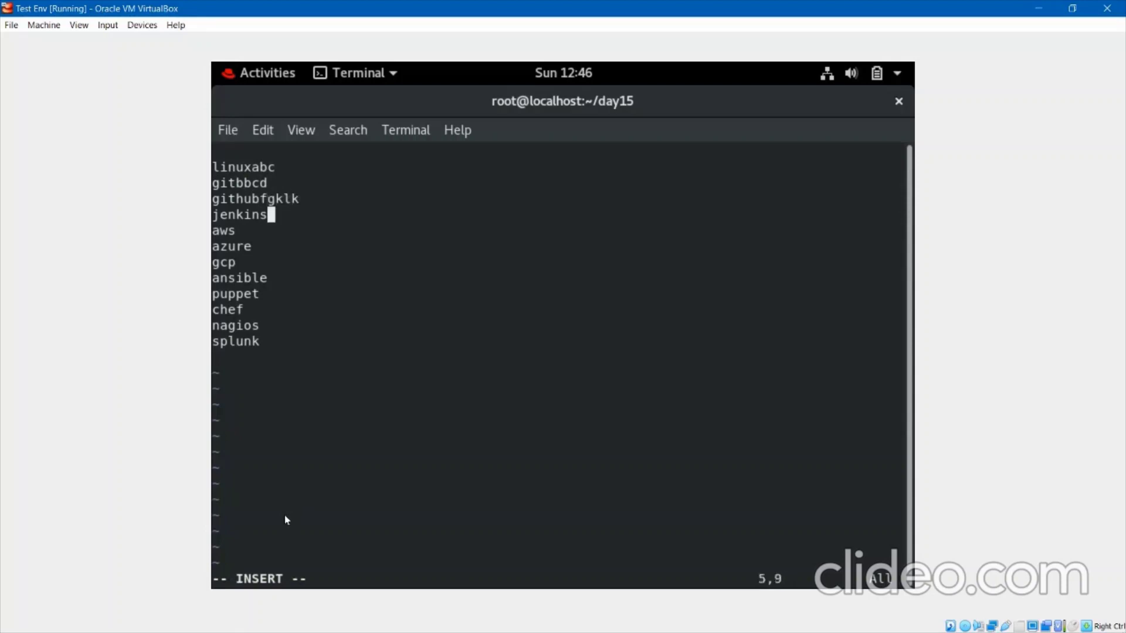
pyautogui.write('fghjk')
pyautogui.press('Down')
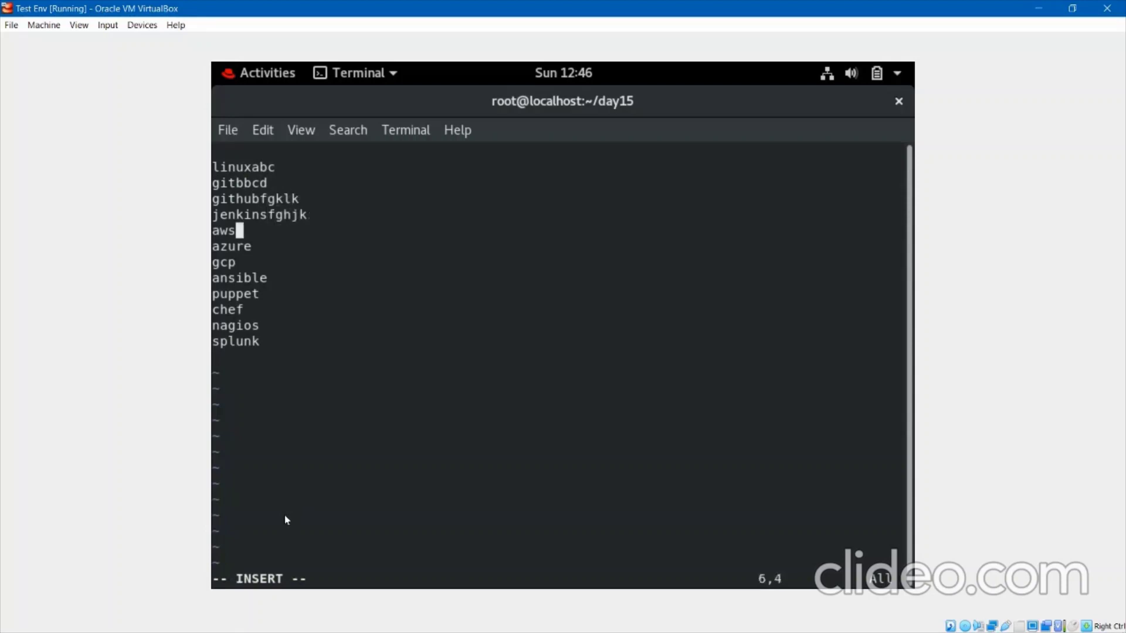
pyautogui.write('kkuh')
# Save and quit vim with :wq, then clear the terminal.
pyautogui.press('Escape')
pyautogui.write(':wq')
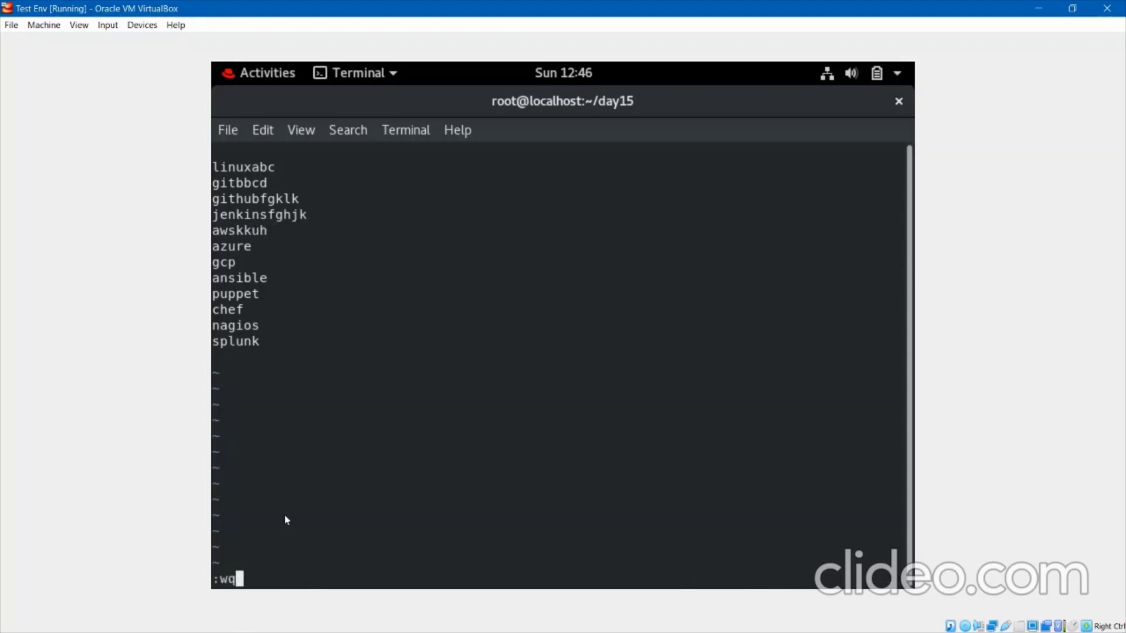
pyautogui.press('Return')
pyautogui.press('Return')
pyautogui.press('Return')
pyautogui.write('cle')
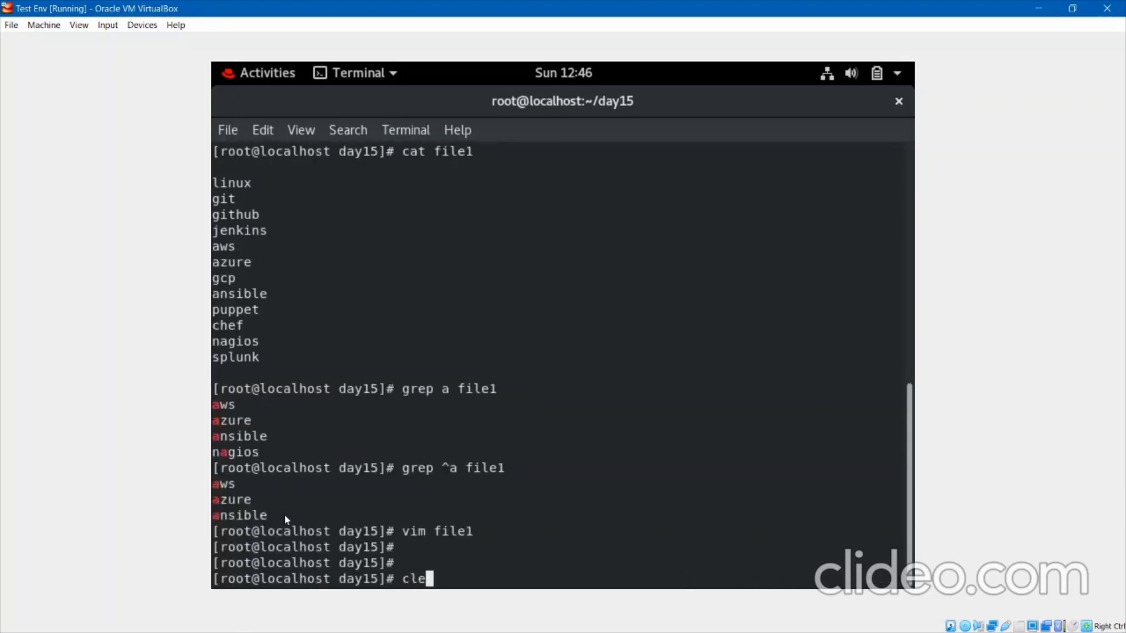
pyautogui.write('ar')
pyautogui.press('Return')
pyautogui.press('Up')
pyautogui.press('Up')
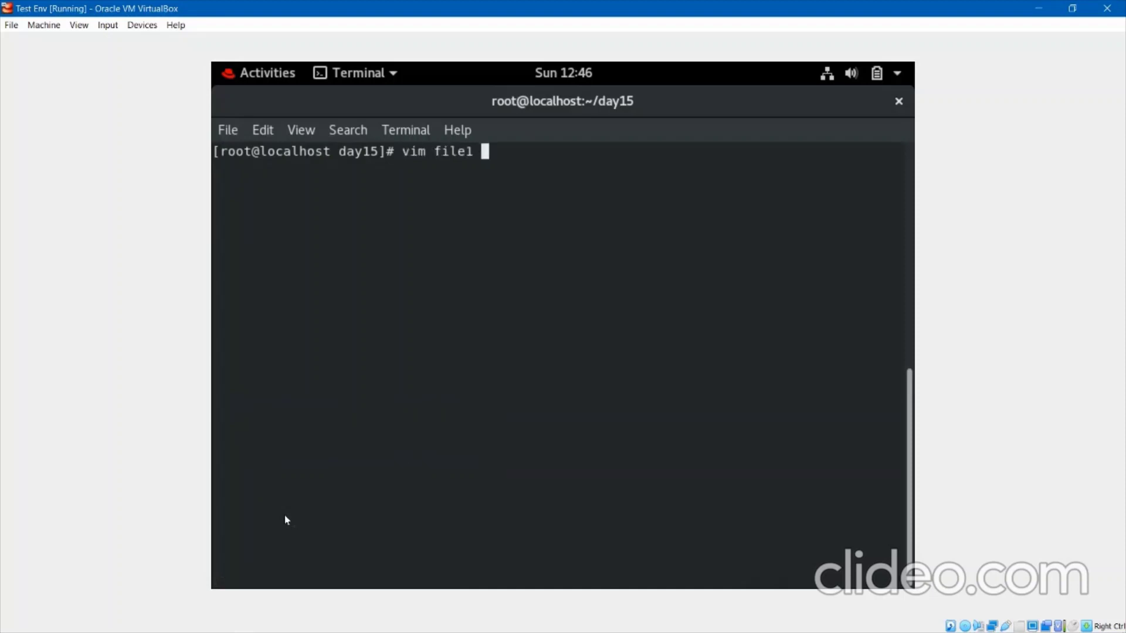
# List the edited file1 and search it for lines containing k with grep k file1.
pyautogui.press('Up')
pyautogui.press('Up')
pyautogui.press('Return')
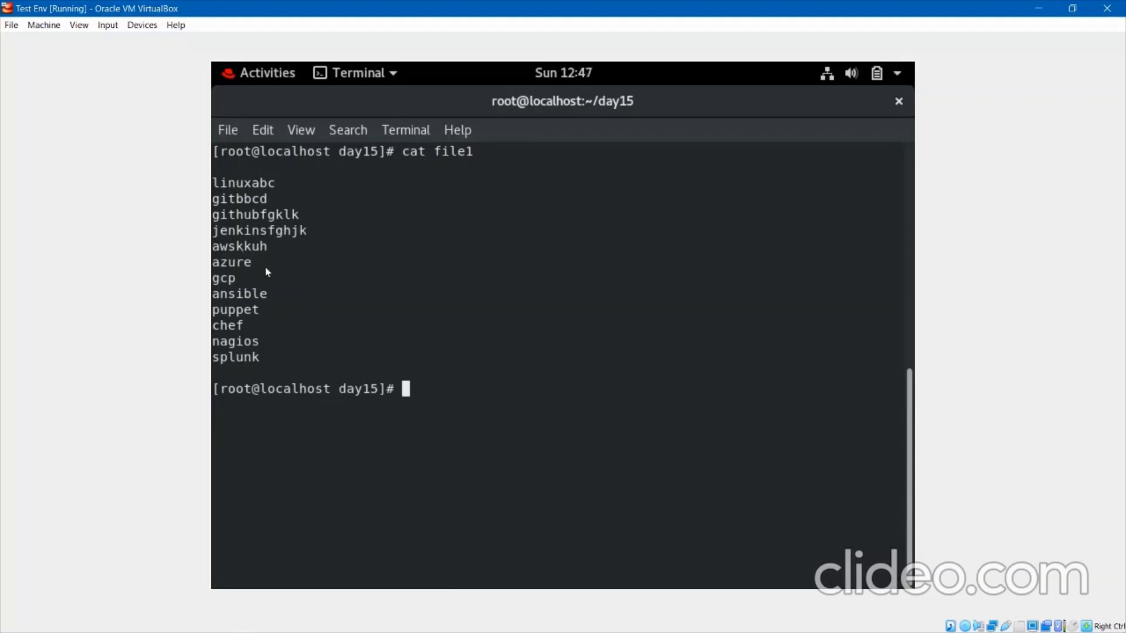
pyautogui.write('grep k f')
pyautogui.press('Tab')
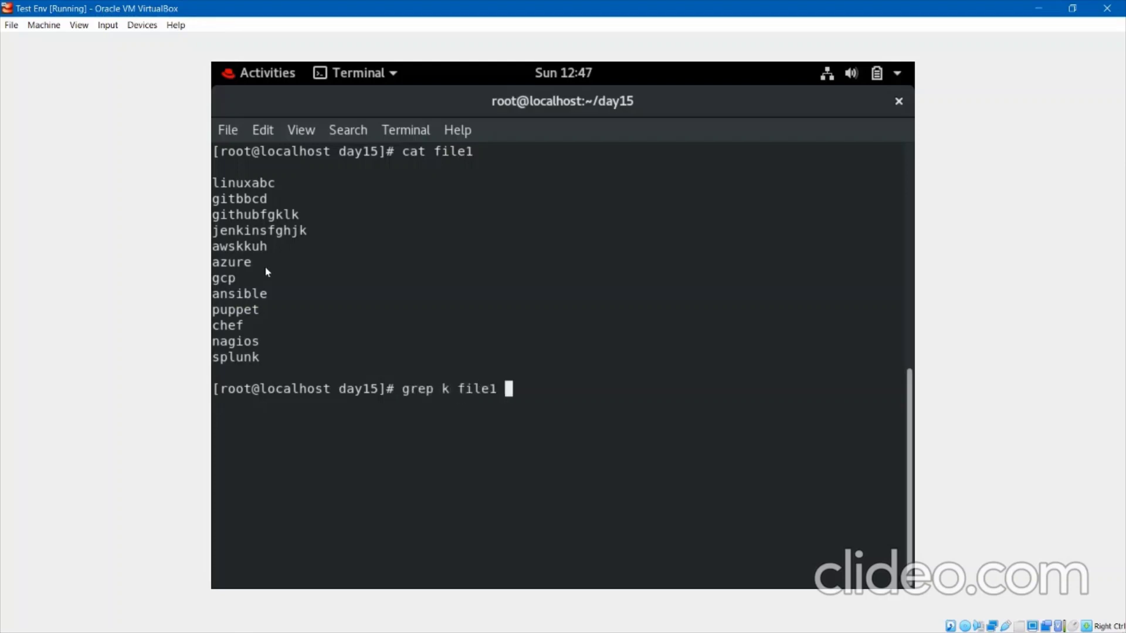
pyautogui.press('Return')
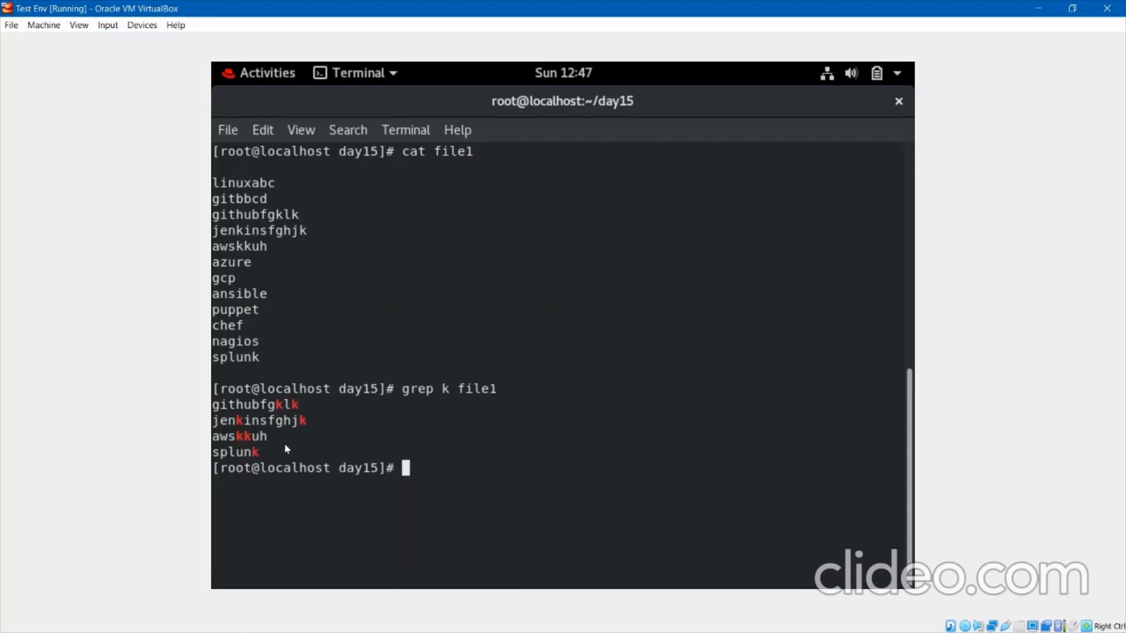
pyautogui.press('Return')
# Run grep k$ file1 to show only lines ending in k: githubfgklk, jenkinsfghjk, splunk.
pyautogui.press('Up')
pyautogui.press('Left')
pyautogui.press('Left')
pyautogui.press('Left')
pyautogui.press('Left')
pyautogui.press('Left')
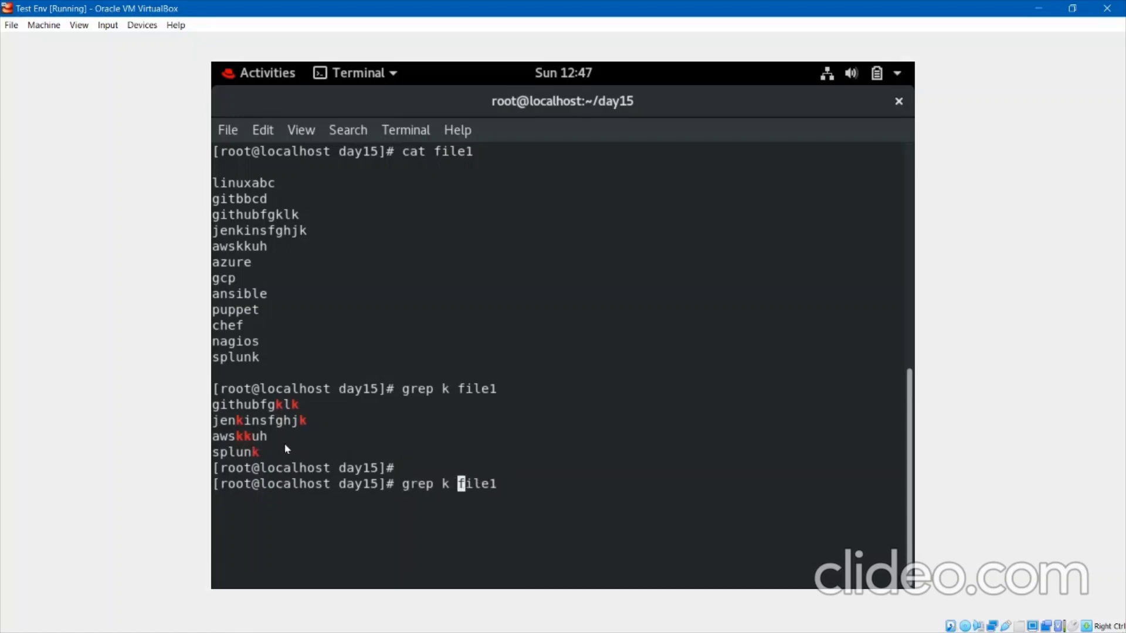
pyautogui.press('Left')
pyautogui.write('$')
pyautogui.press('Return')
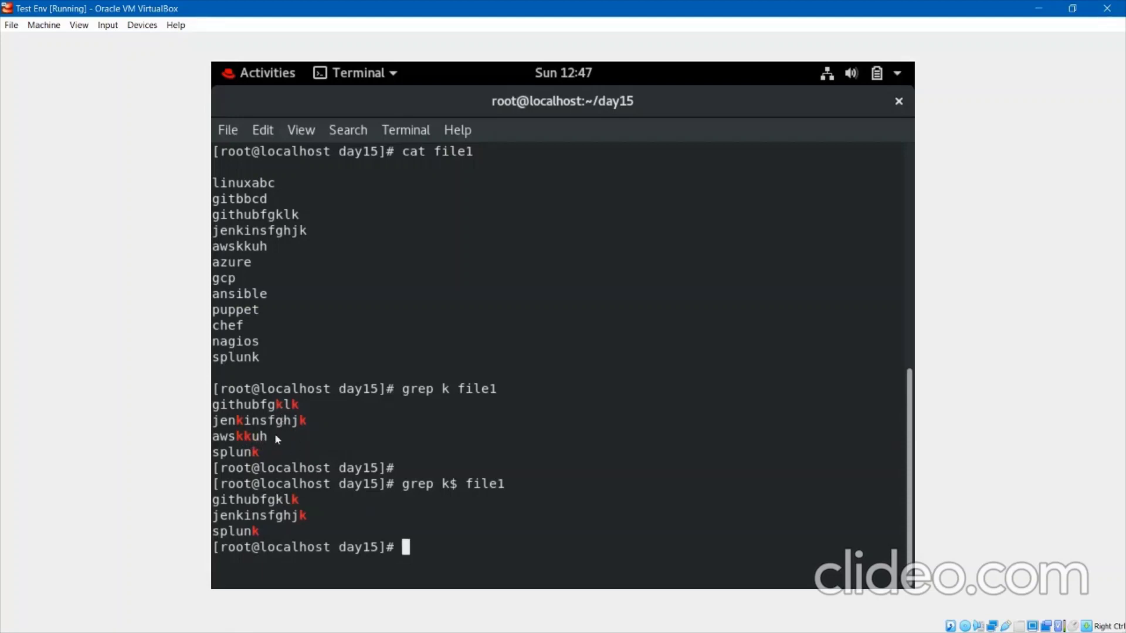
pyautogui.press('Return')
pyautogui.press('Return')
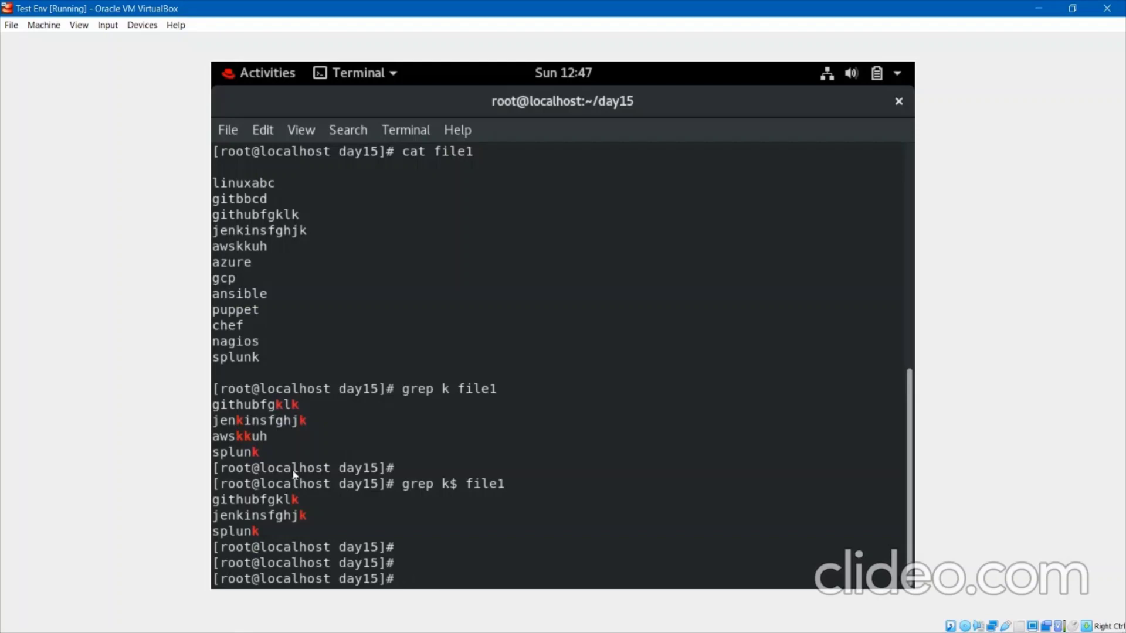
# Clear the terminal screen with the clear command.
pyautogui.write('clewar')
pyautogui.press('Left')
pyautogui.press('Left')
pyautogui.press('BackSpace')
pyautogui.press('Return')
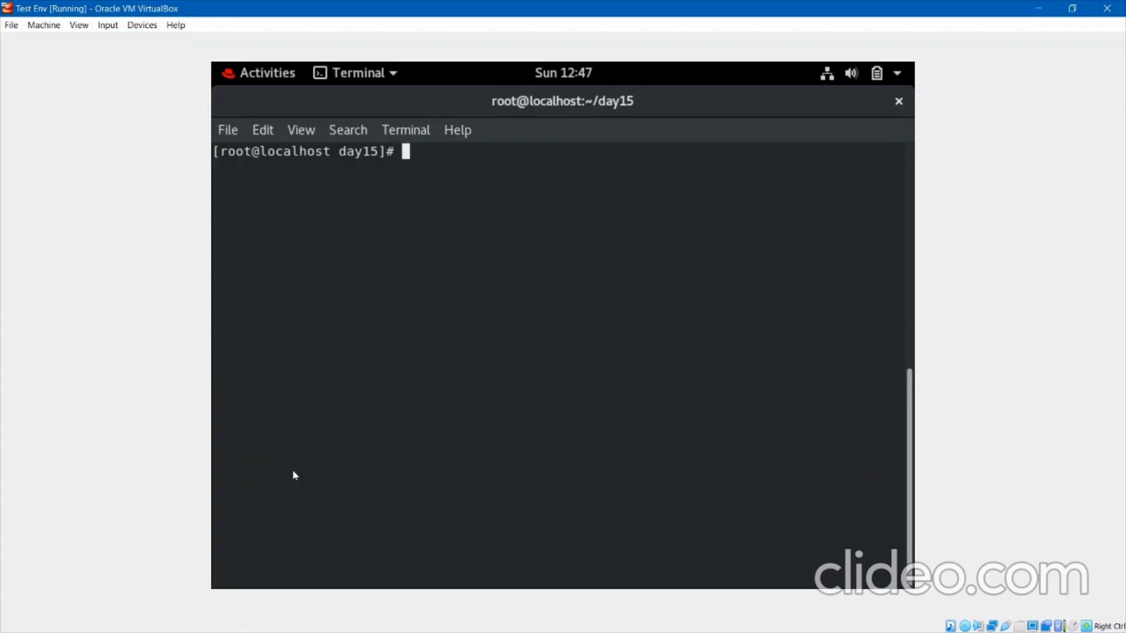
# Display the contents of file1 with cat.
pyautogui.press('Return')
pyautogui.write('c')
pyautogui.write('file1')
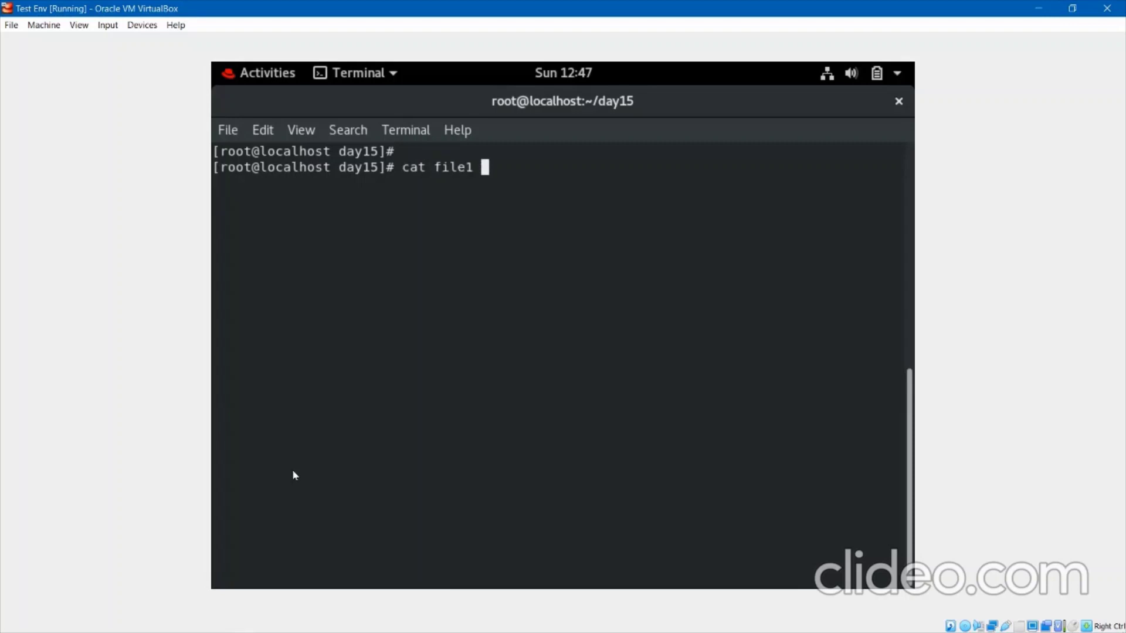
pyautogui.press('Return')
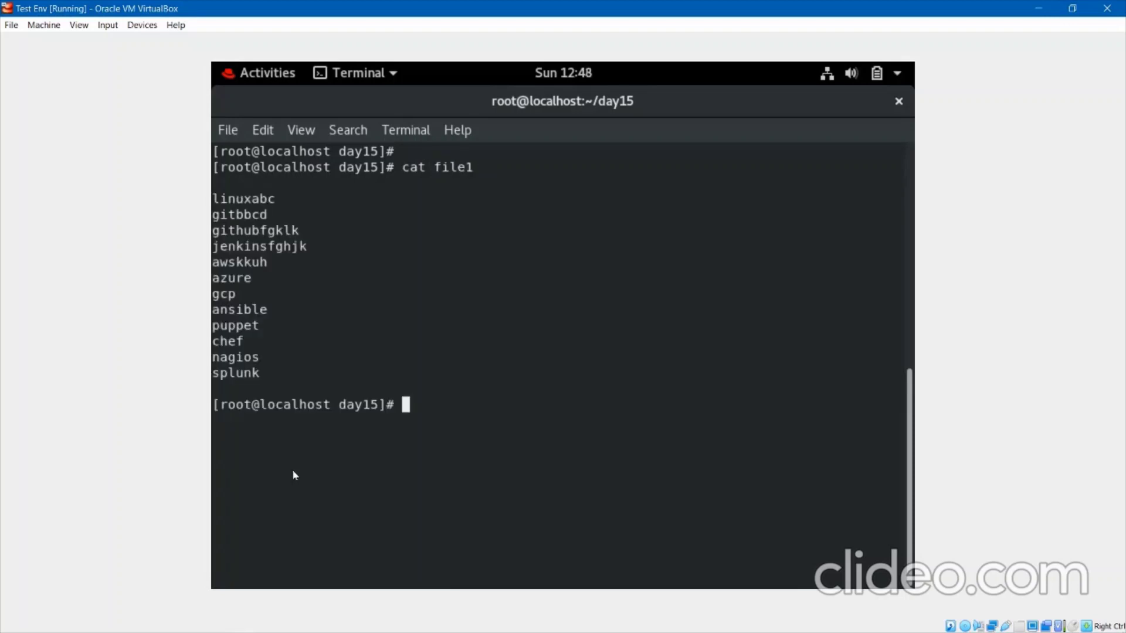
# Sort file1 alphabetically, then print its first ten lines with head file1.
pyautogui.write('sort file1')
pyautogui.press('Return')
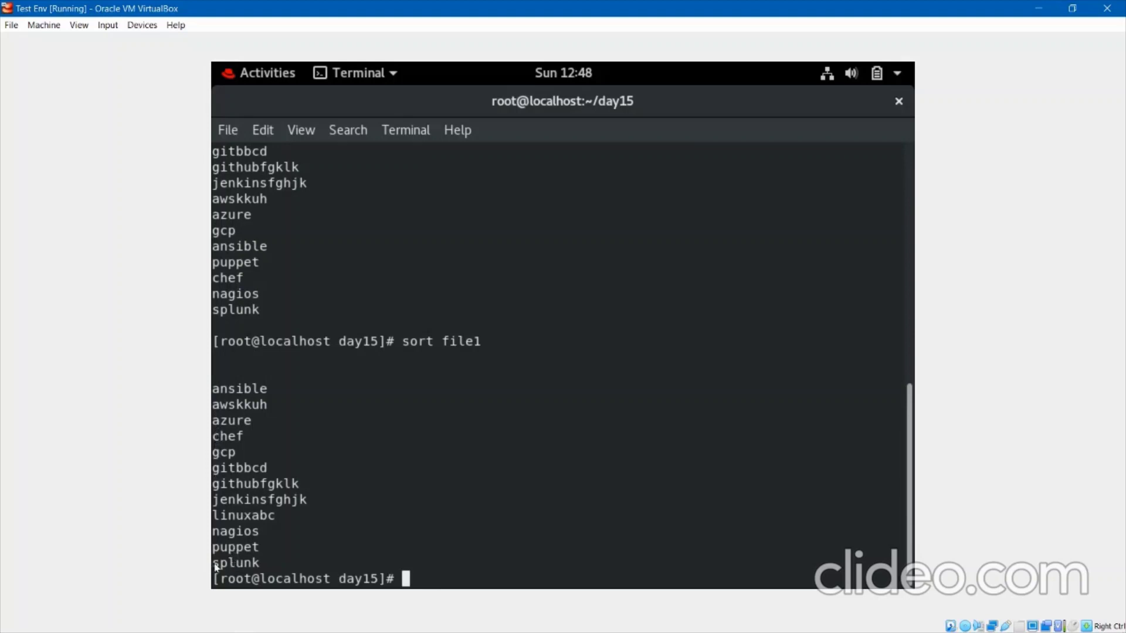
pyautogui.press('Return')
pyautogui.press('Return')
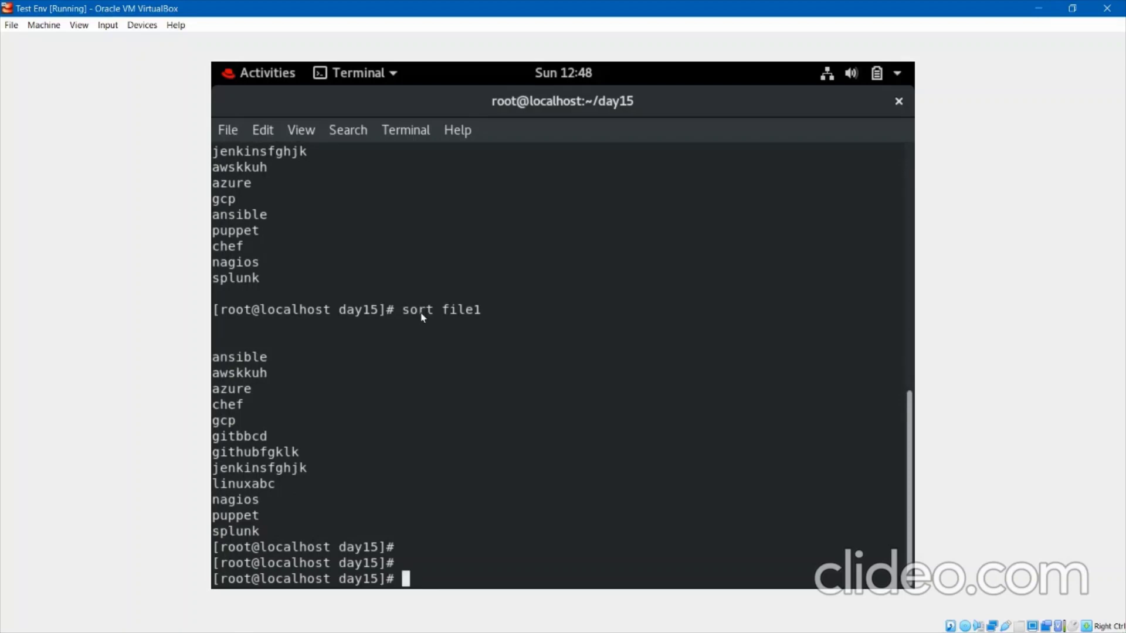
pyautogui.press('Return')
pyautogui.press('Return')
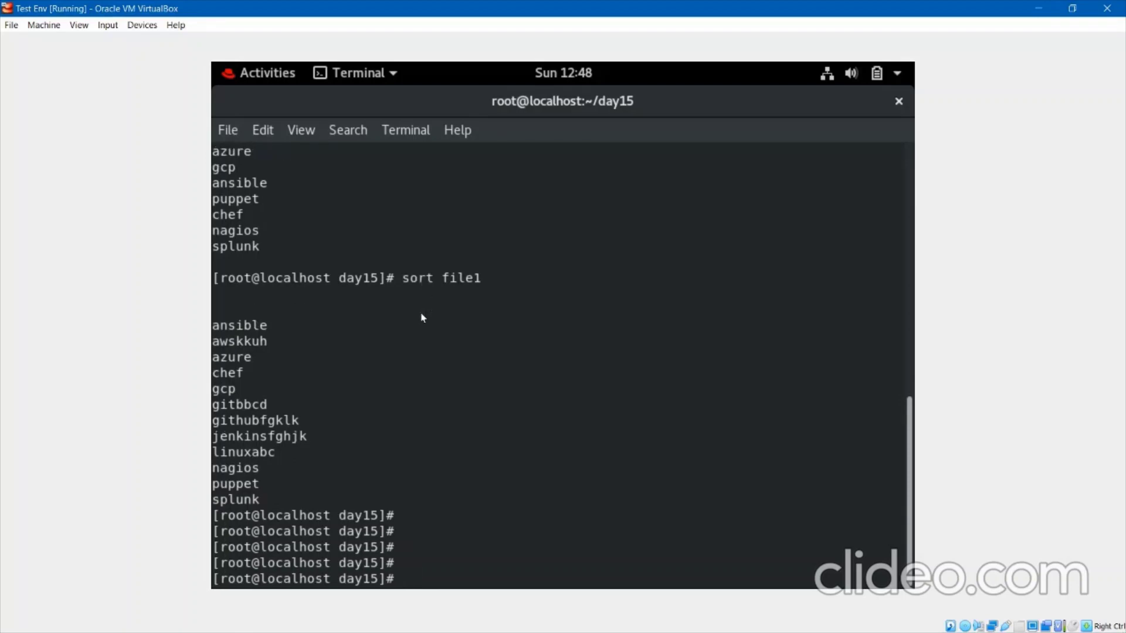
pyautogui.write('head file1')
pyautogui.press('Return')
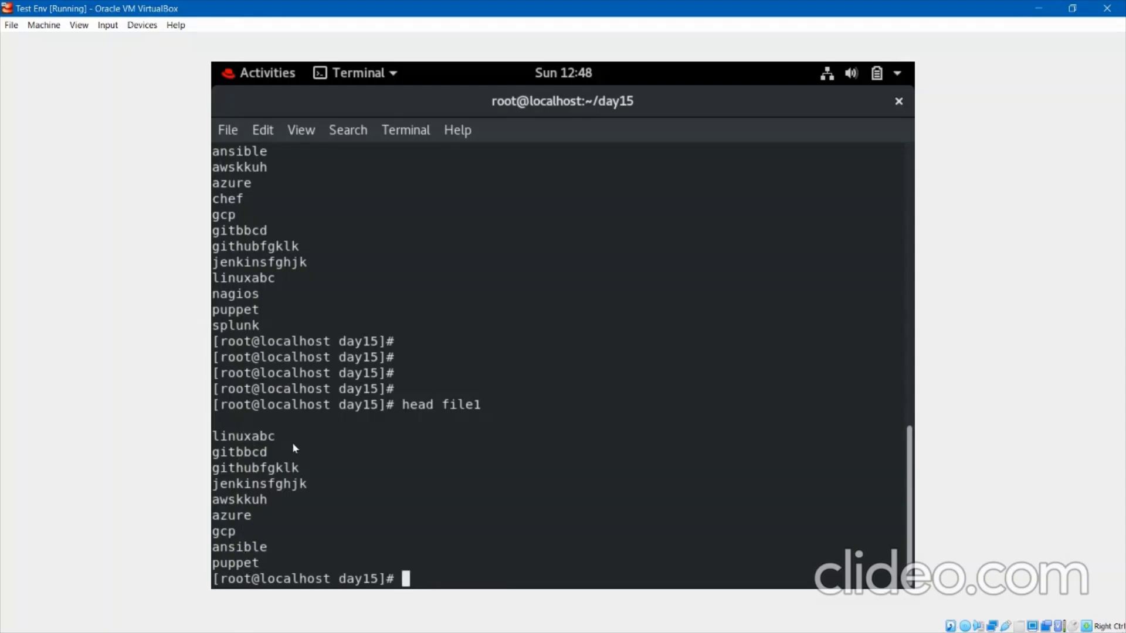
# Try head file1 5 and head 5 file1 to limit output to five lines.
pyautogui.press('Up')
pyautogui.write('5')
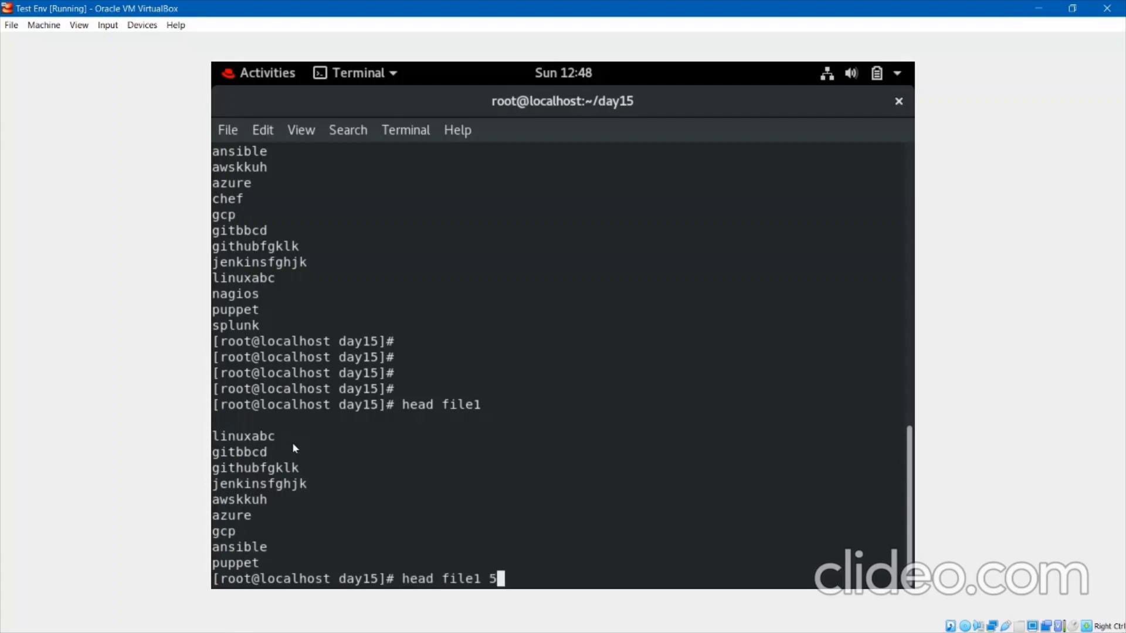
pyautogui.press('Return')
pyautogui.press('Up')
pyautogui.press('Left')
pyautogui.press('Left')
pyautogui.press('Left')
pyautogui.press('Left')
pyautogui.press('Left')
pyautogui.press('Left')
pyautogui.press('Left')
pyautogui.press('Left')
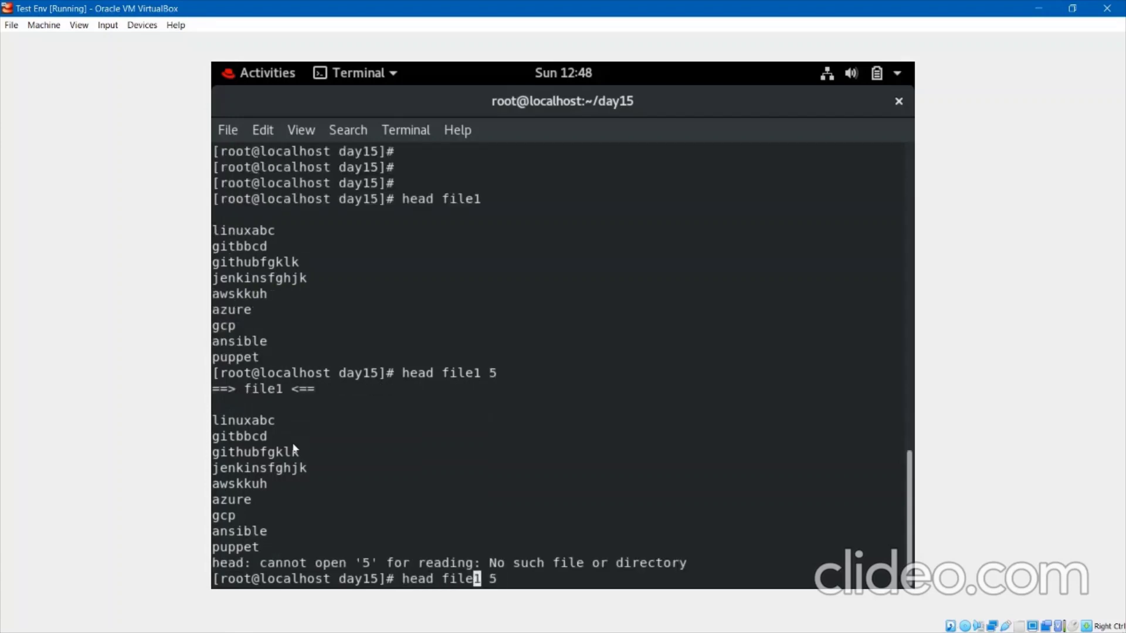
pyautogui.write('5')
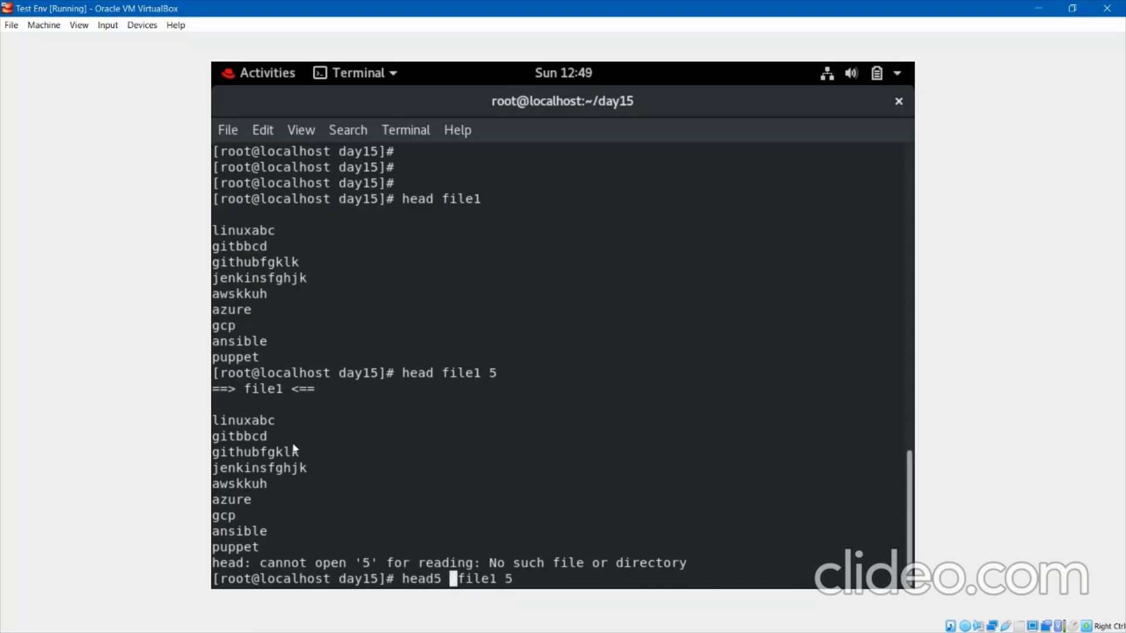
pyautogui.press('Left')
pyautogui.press('Left')
pyautogui.press('Left')
pyautogui.press('Right')
pyautogui.press('End')
pyautogui.press('BackSpace')
pyautogui.press('BackSpace')
pyautogui.press('Return')
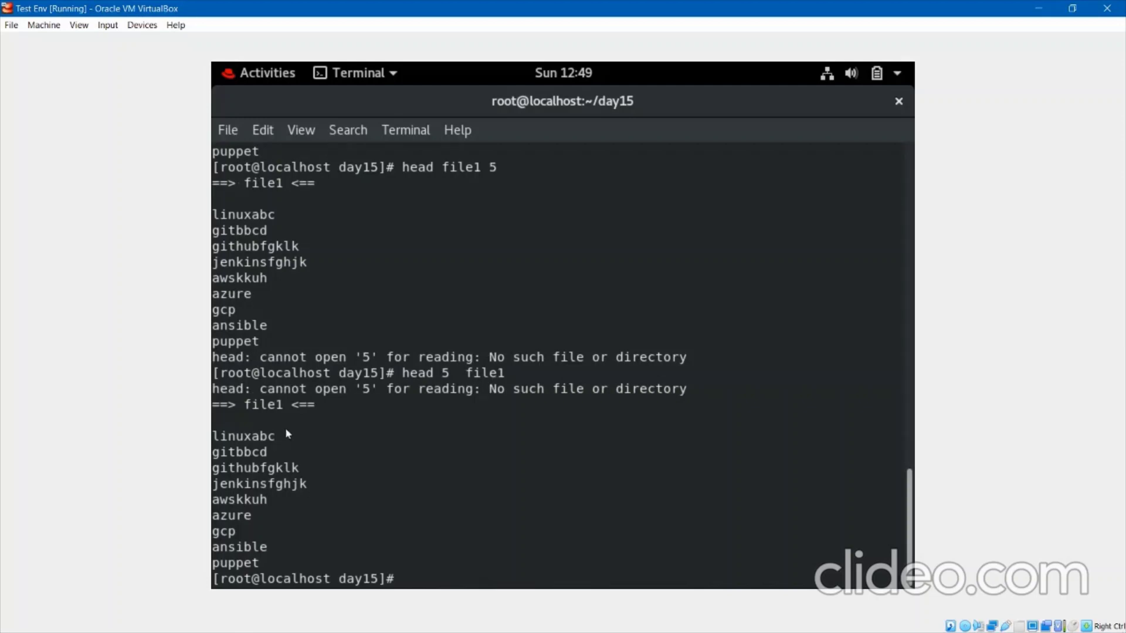
# Clear the screen, view head --help for the -n option, then clear again.
pyautogui.press('Return')
pyautogui.press('Return')
pyautogui.write('c')
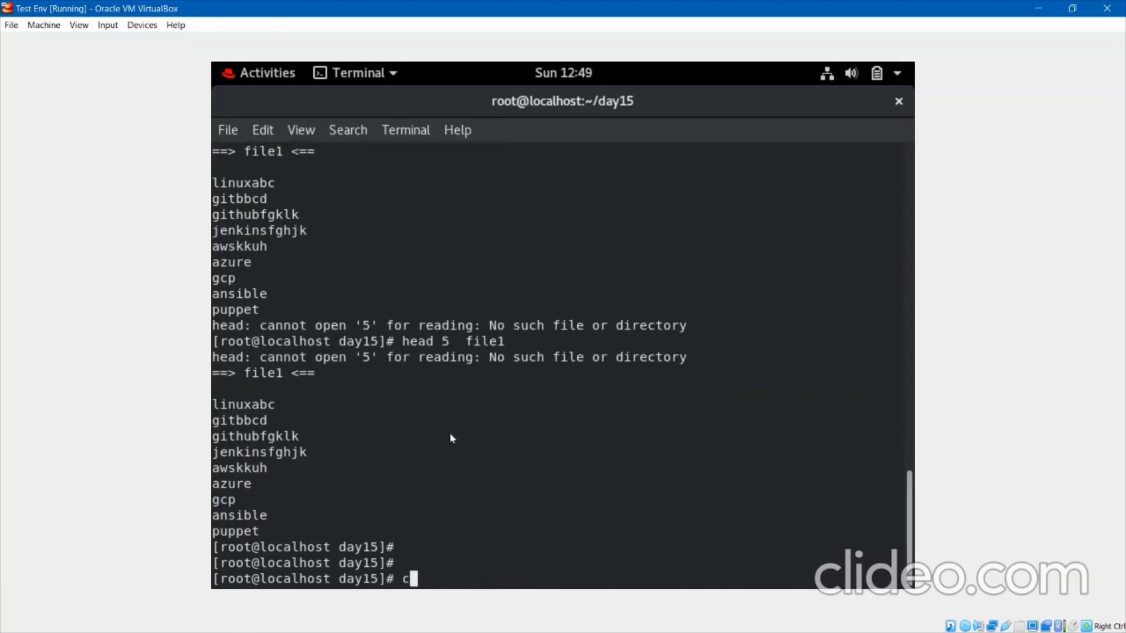
pyautogui.write('lear')
pyautogui.press('Return')
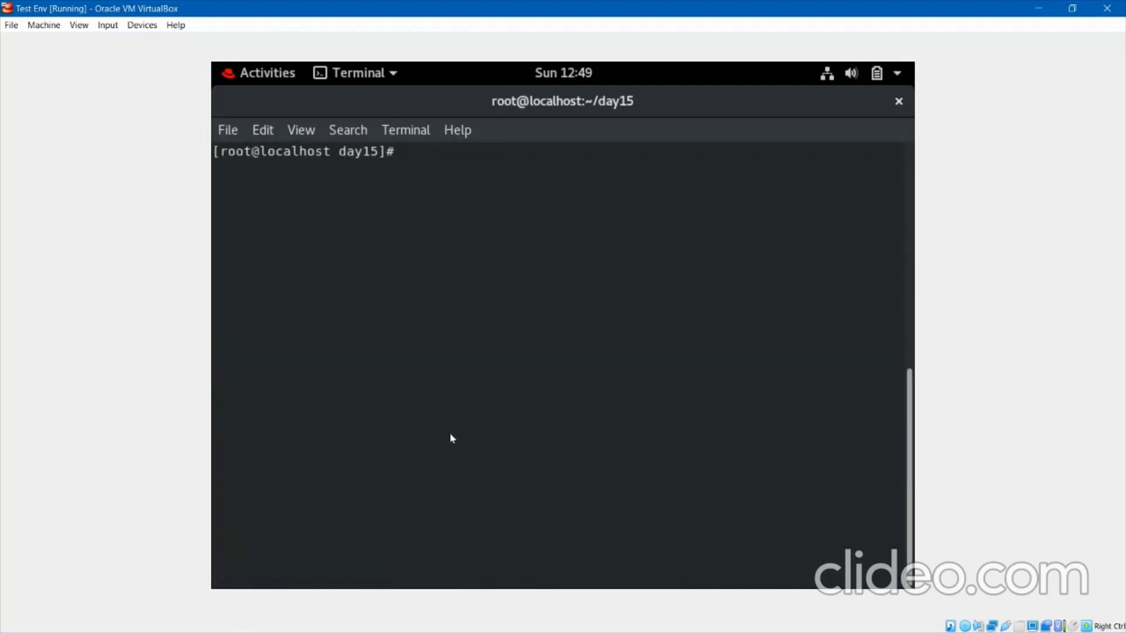
pyautogui.write('head --help')
pyautogui.press('Return')
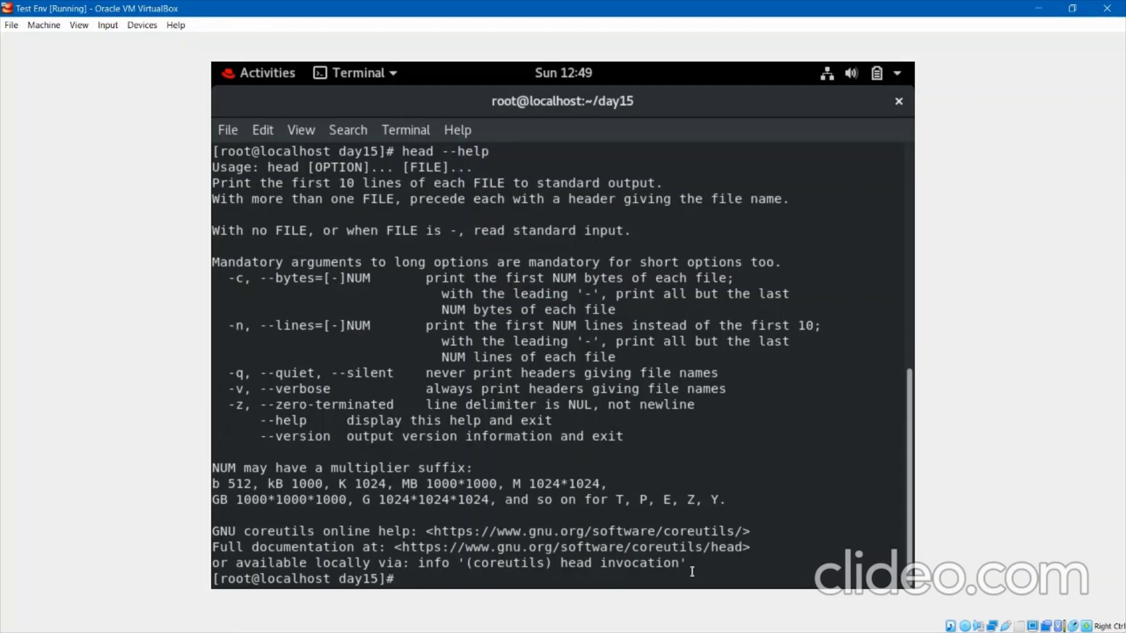
pyautogui.write('clear')
pyautogui.press('Return')
pyautogui.press('Return')
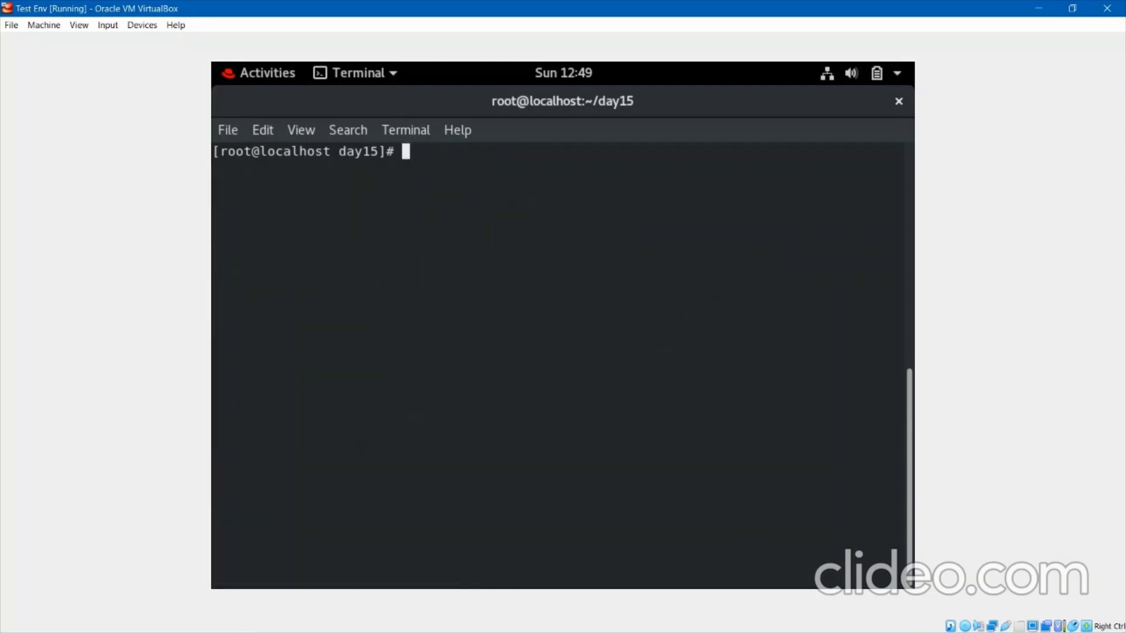
# Print file1's first 5 lines with head -n 5 and last 3 with tail -n 3.
pyautogui.press('Return')
pyautogui.write('head  -n ')
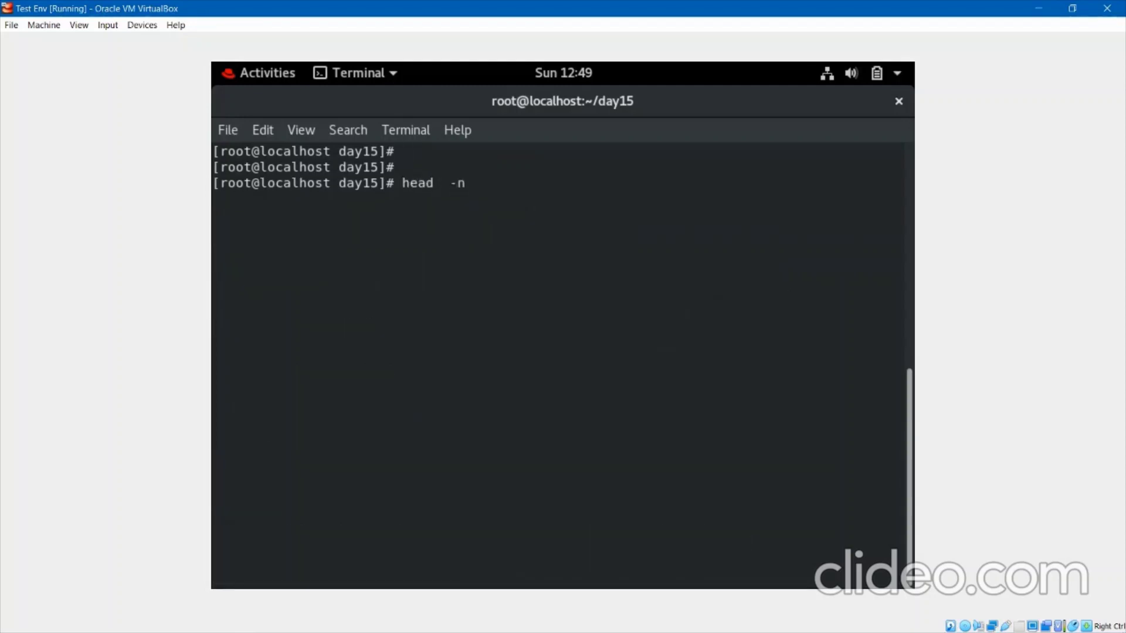
pyautogui.write('5 file1')
pyautogui.press('Return')
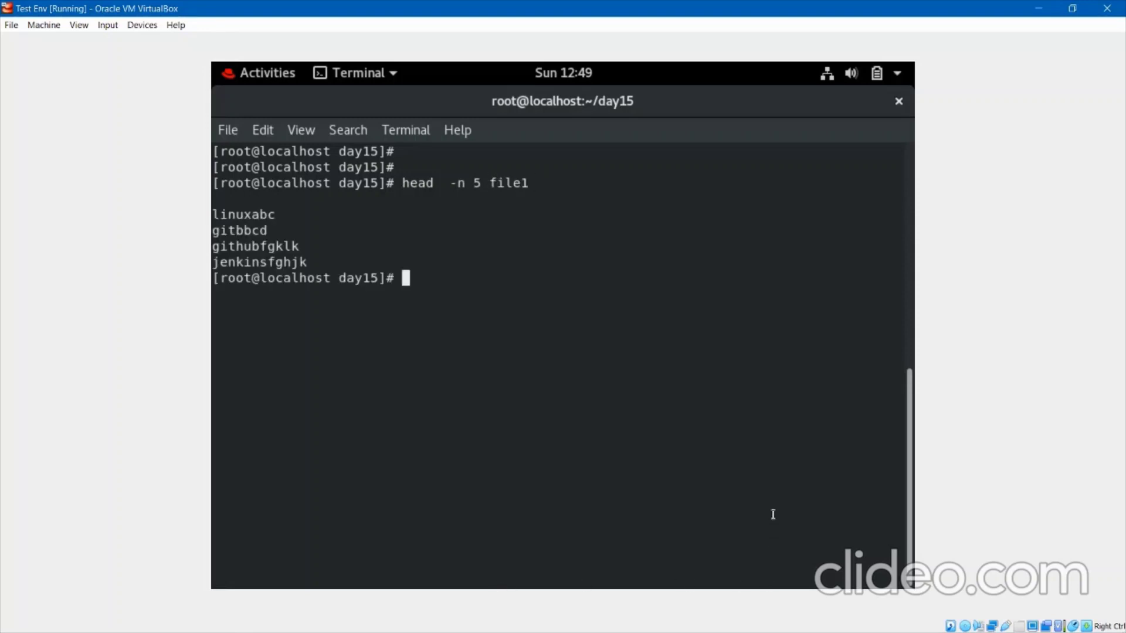
pyautogui.press('Return')
pyautogui.press('Return')
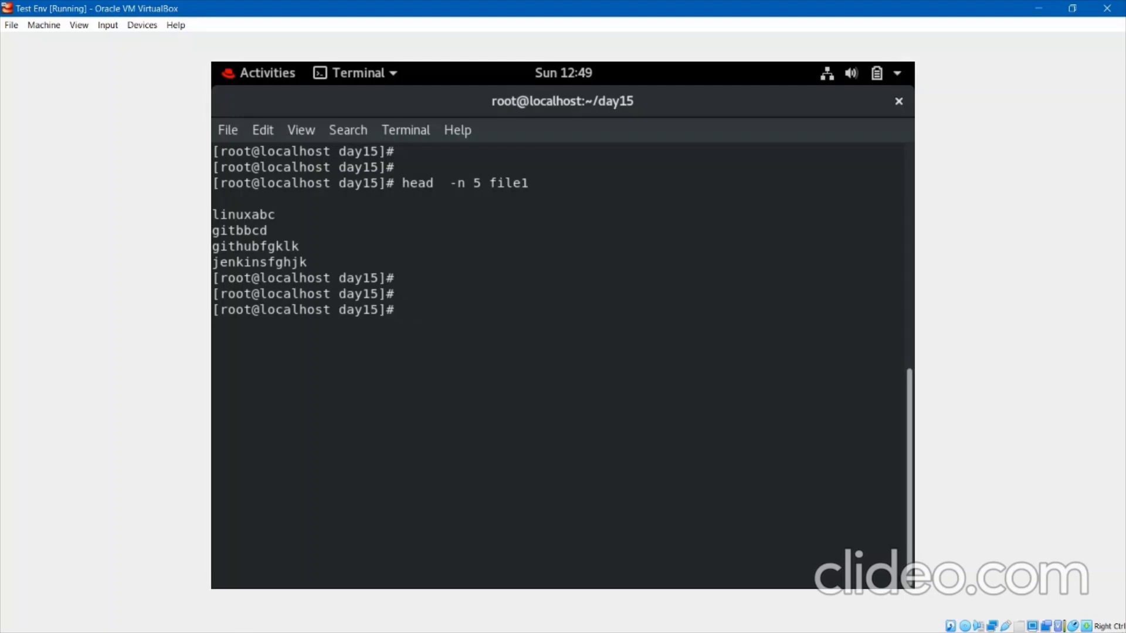
pyautogui.write('tail  -n  3 file1')
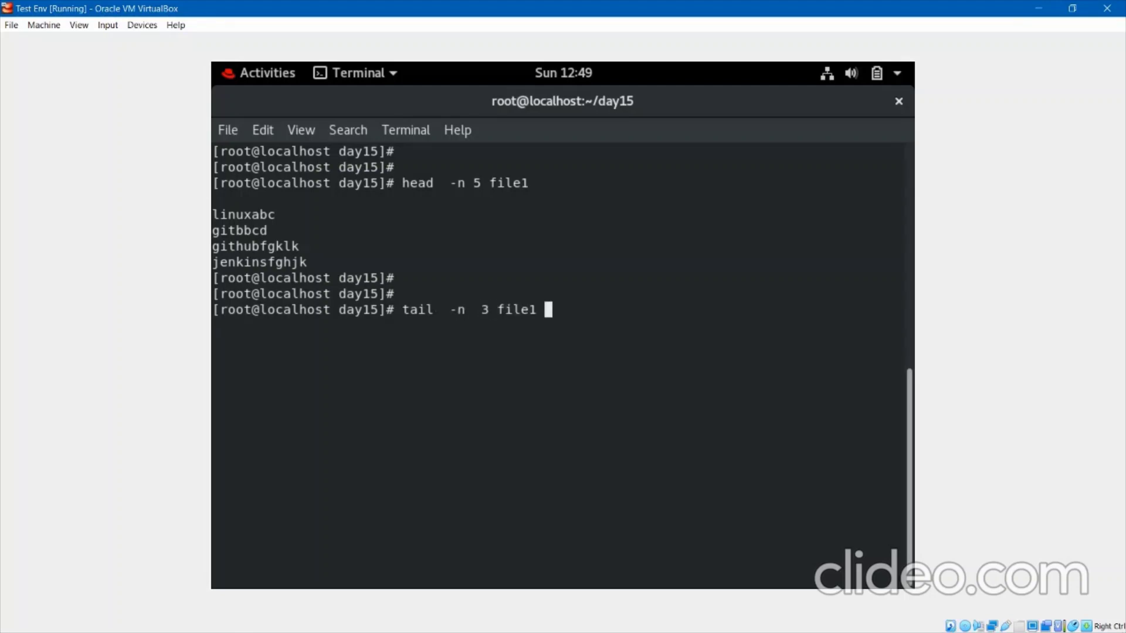
pyautogui.press('Return')
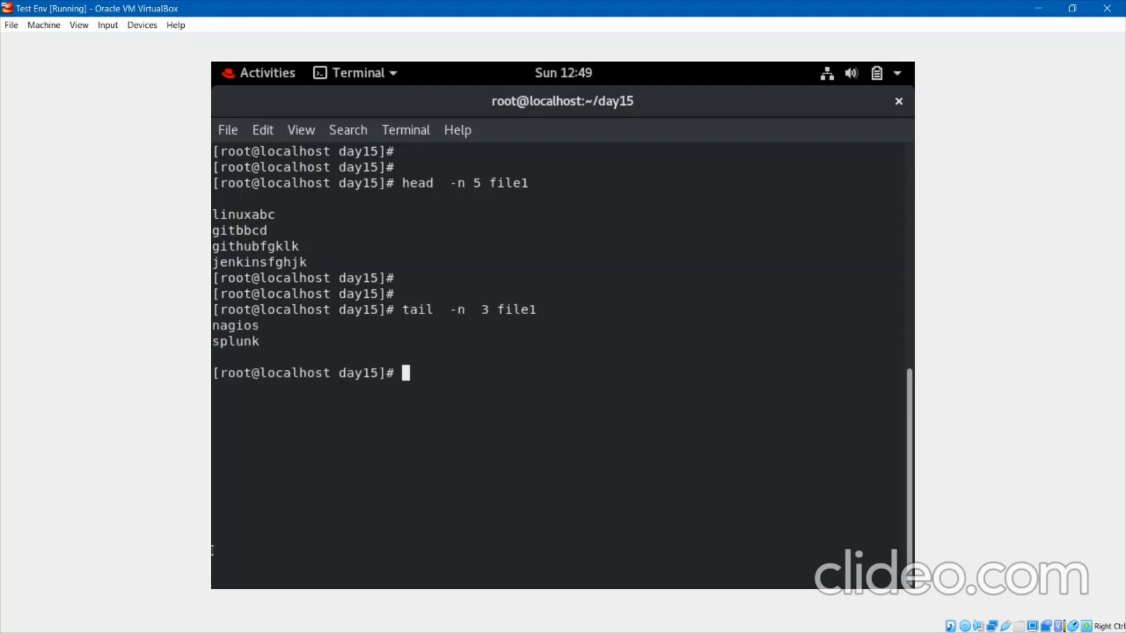
pyautogui.tripleClick(212, 355)
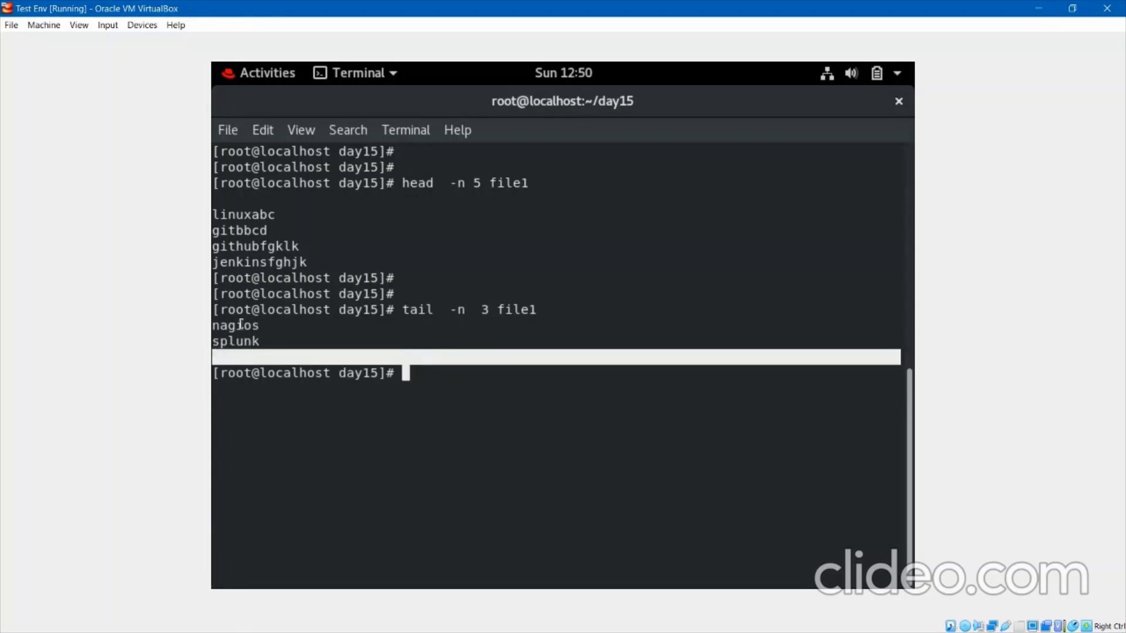
# List file1 sorted, then recall sort file1 and append a pipe symbol.
pyautogui.press('Return')
pyautogui.press('Return')
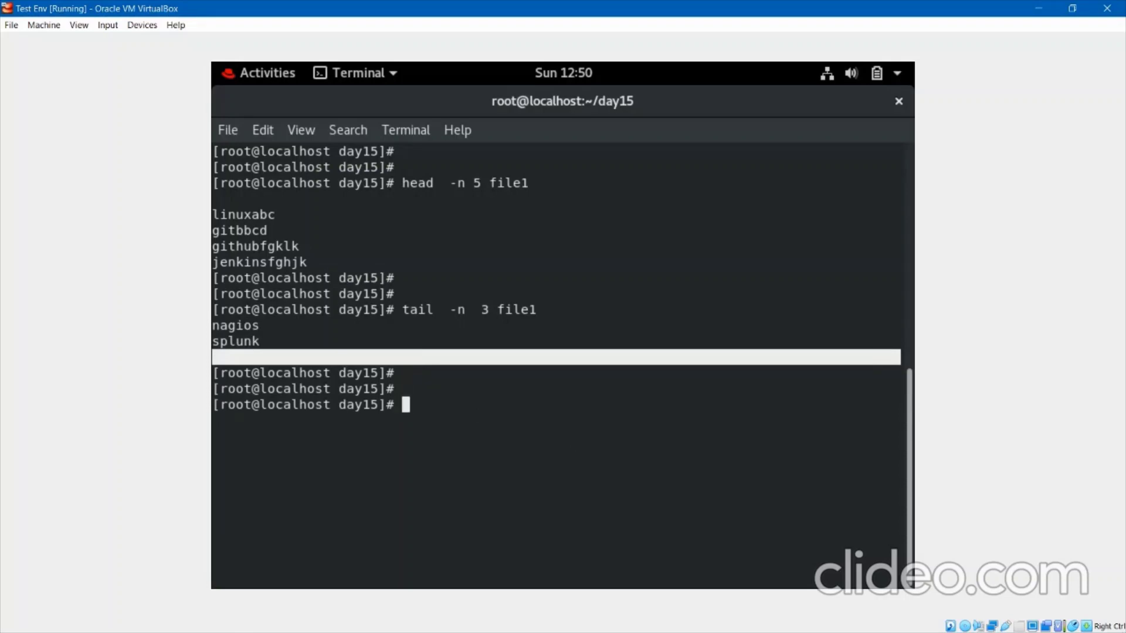
pyautogui.write('sort file1')
pyautogui.press('Return')
pyautogui.press('Return')
pyautogui.press('Return')
pyautogui.press('Return')
pyautogui.press('Return')
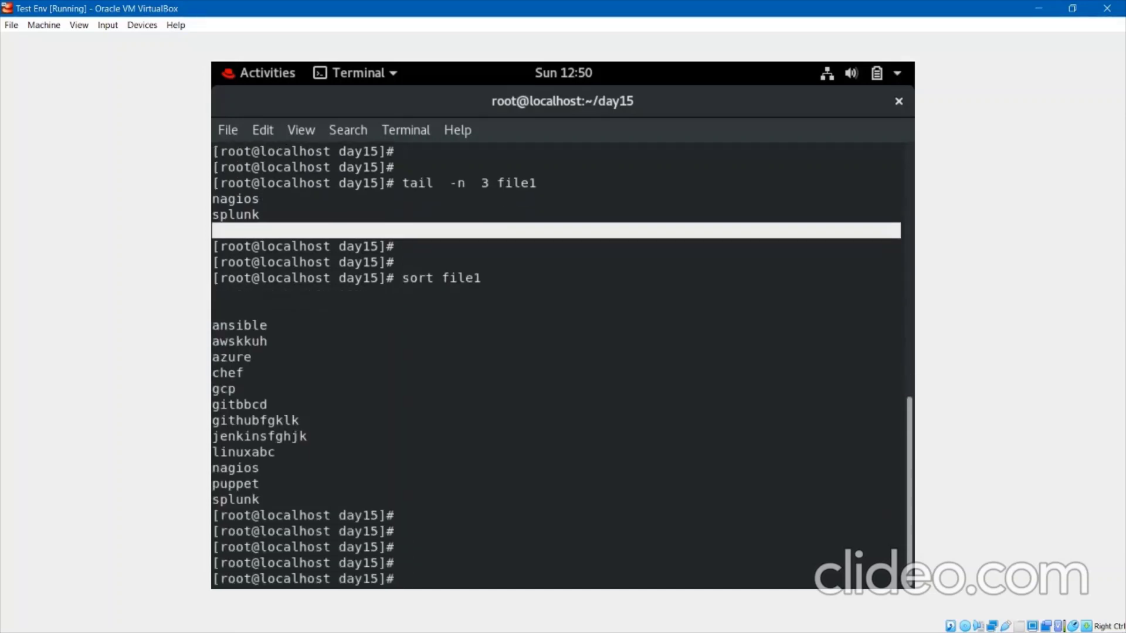
pyautogui.press('Up')
pyautogui.write('|')
# Run sort file1 | tail -n 3, giving nagios, puppet, splunk, and highlight each part.
pyautogui.write('tail -')
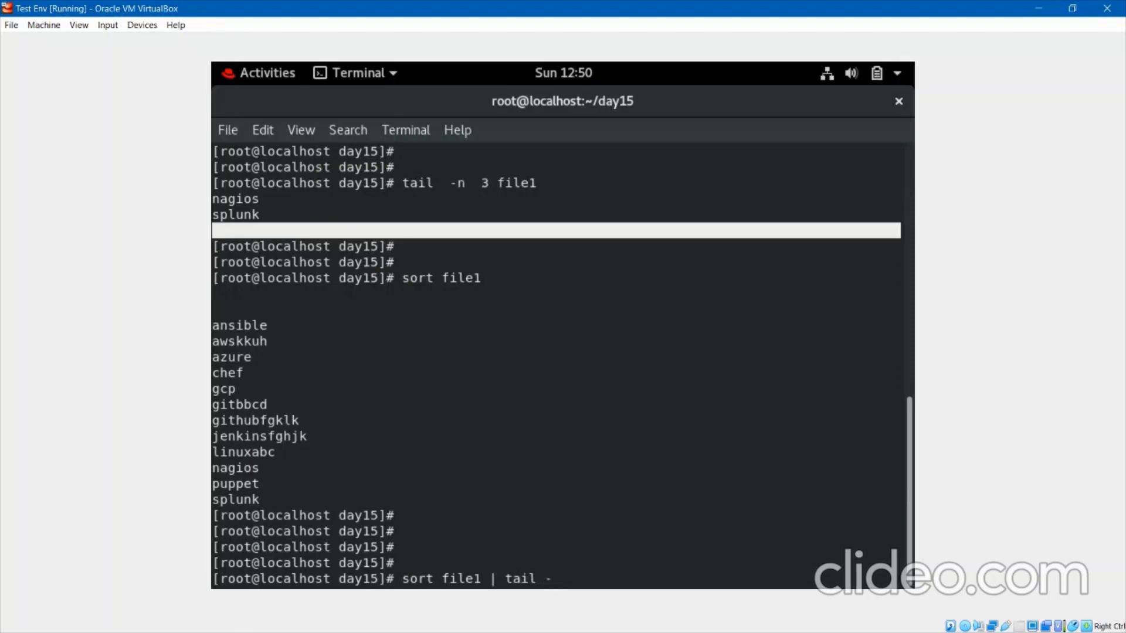
pyautogui.write('n 3')
pyautogui.press('Return')
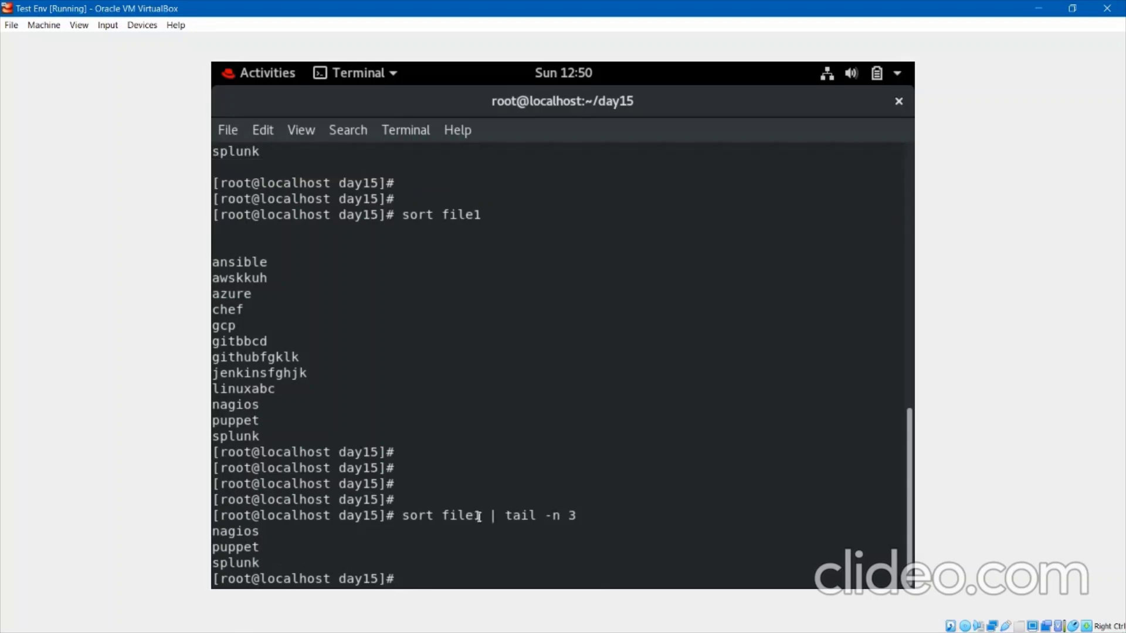
pyautogui.moveTo(478, 517); pyautogui.dragTo(404, 518)
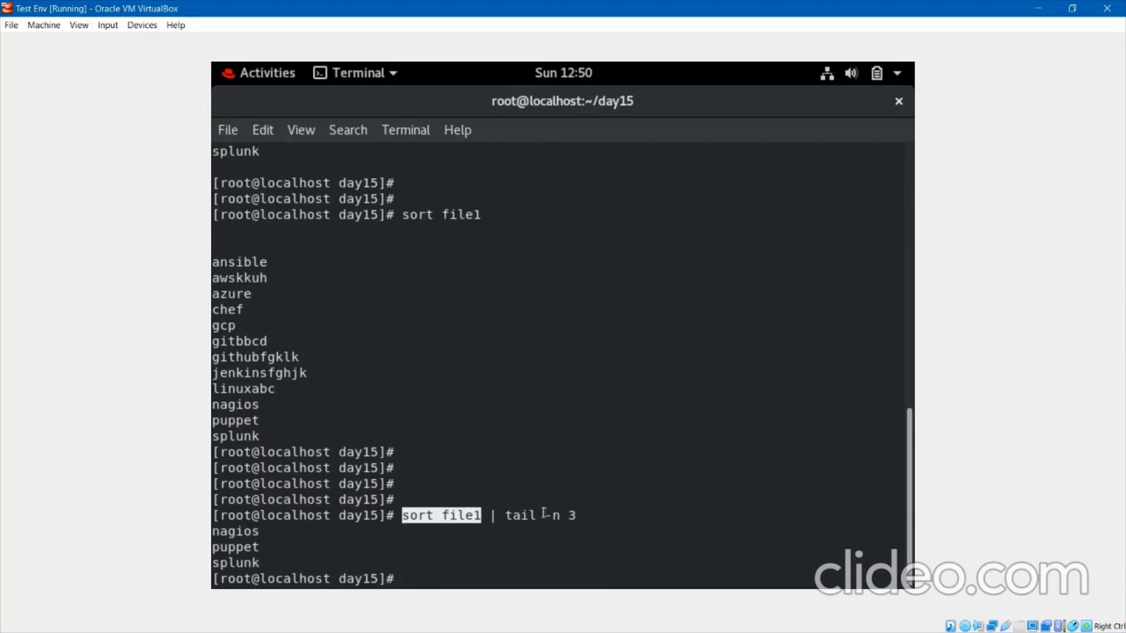
pyautogui.moveTo(538, 516); pyautogui.dragTo(576, 515)
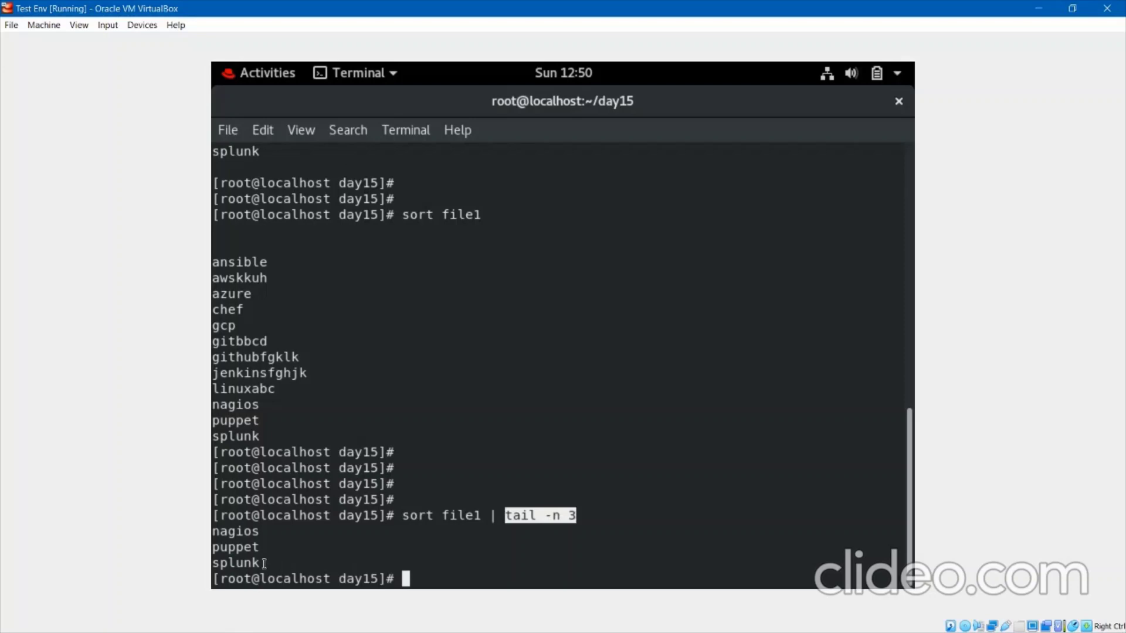
pyautogui.moveTo(264, 564); pyautogui.dragTo(215, 535)
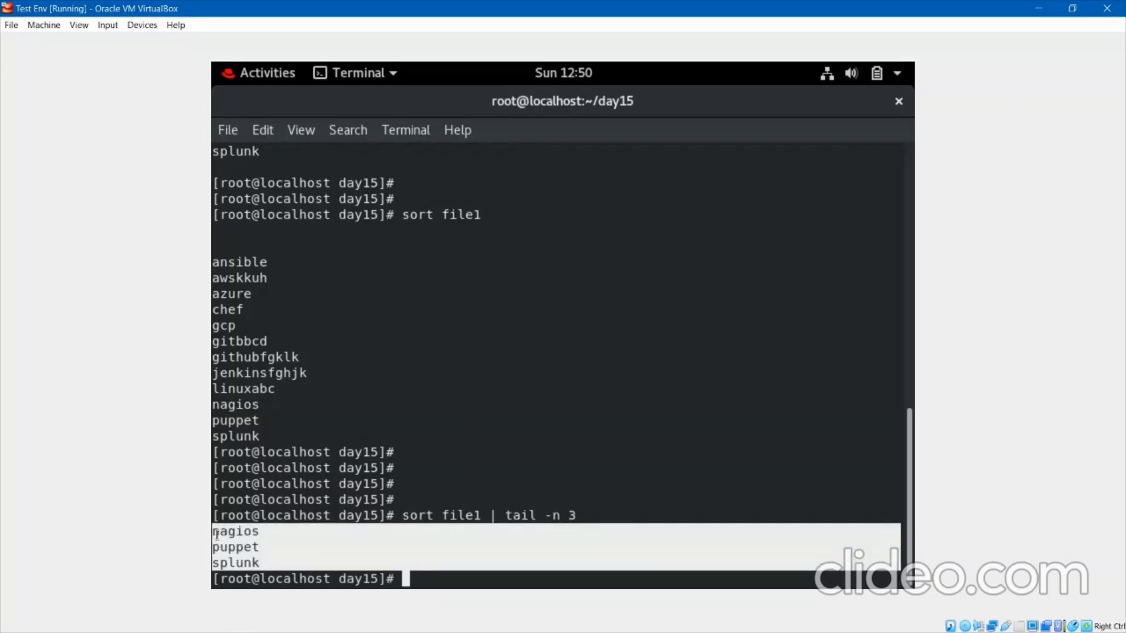
pyautogui.click(333, 536)
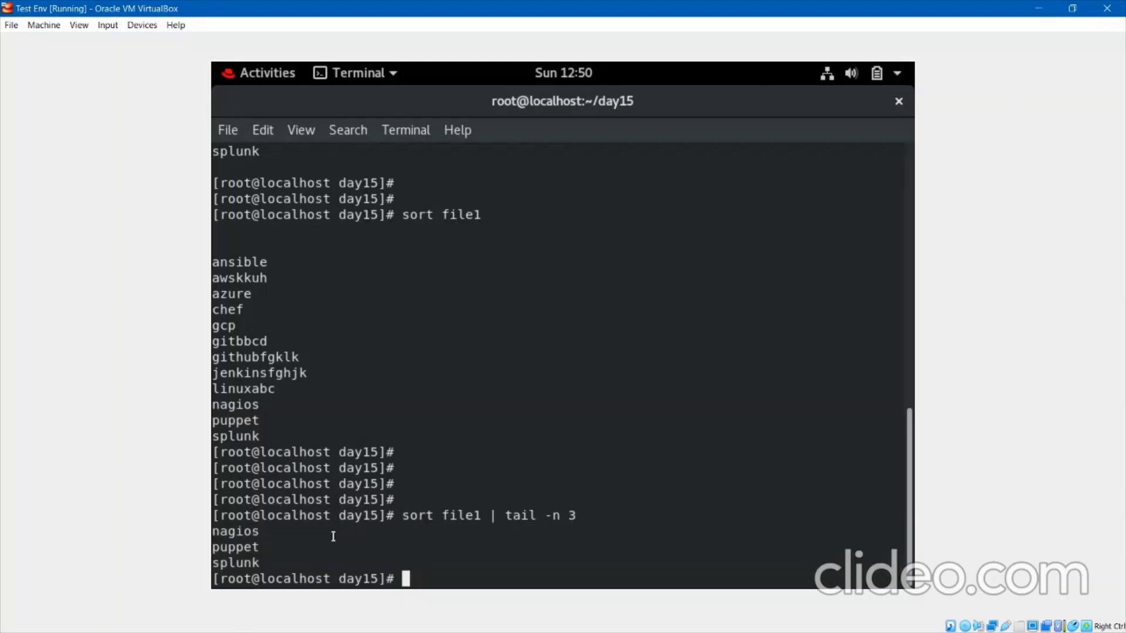
# Clear the terminal and list /etc/group with cat.
pyautogui.write('clear')
pyautogui.press('Return')
pyautogui.press('Return')
pyautogui.press('Return')
pyautogui.write('cat /')
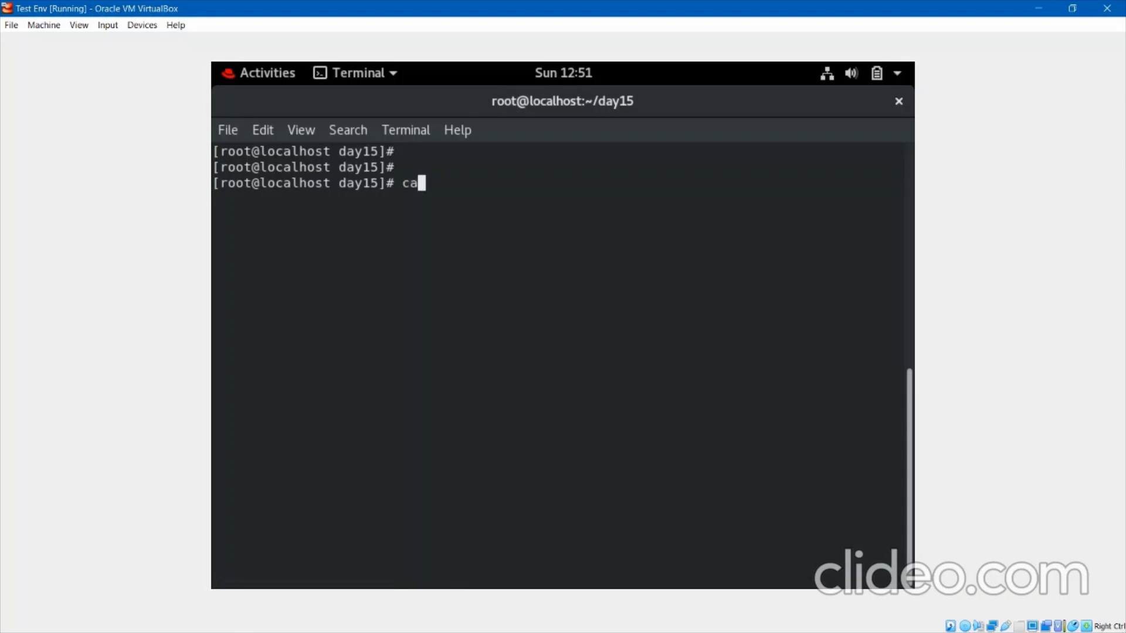
pyautogui.write('etc/gro')
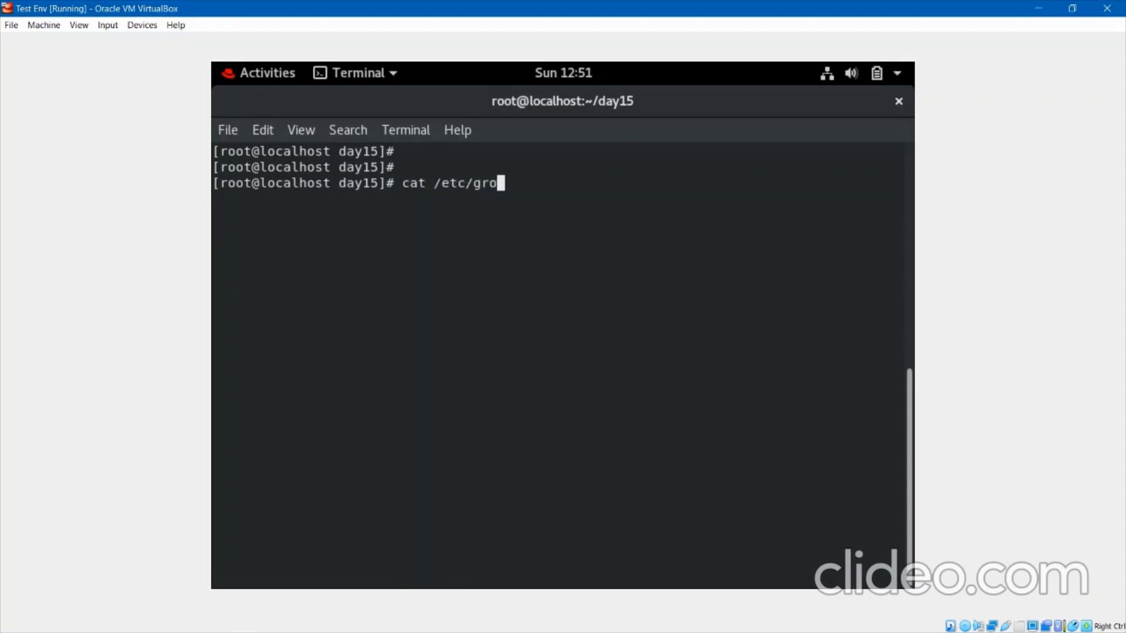
pyautogui.write('up')
pyautogui.press('Return')
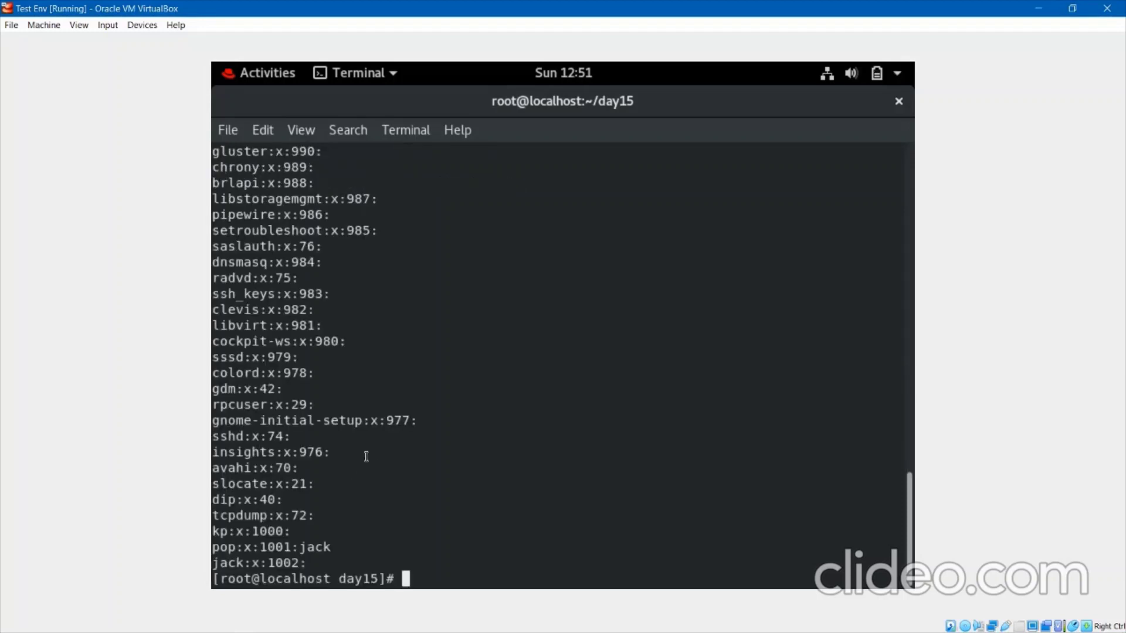
# Scroll through the group listing, highlight the jack:x:1002: line, and start typing clear.
pyautogui.scroll(4, 433, 426)
pyautogui.scroll(6, 432, 427)
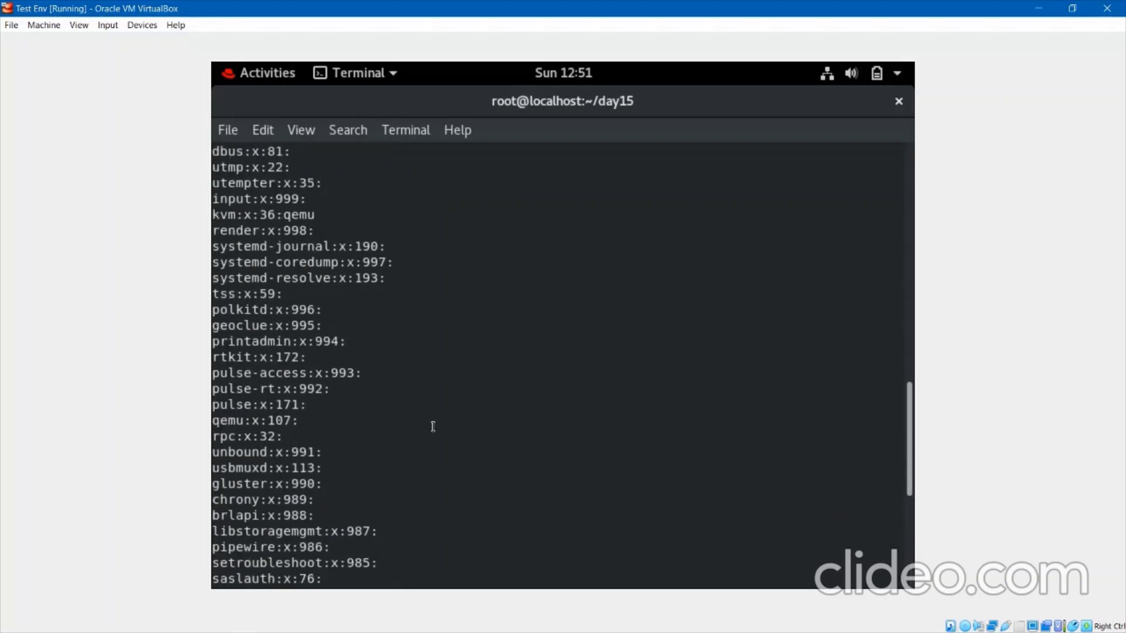
pyautogui.scroll(-10, 433, 426)
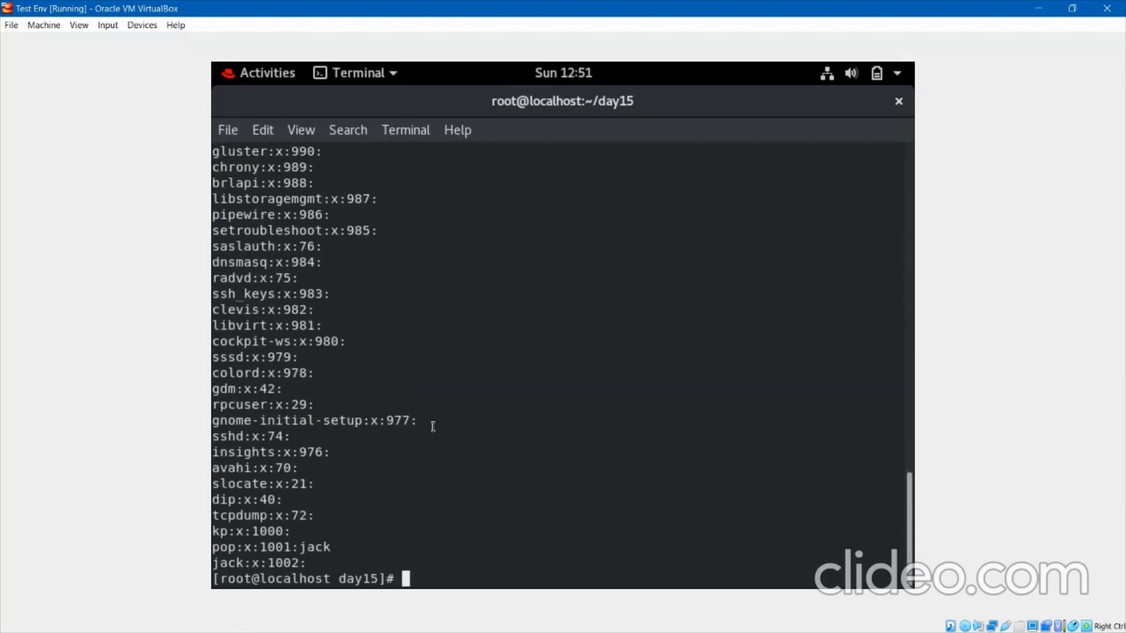
pyautogui.scroll(6, 433, 427)
pyautogui.scroll(-6, 432, 426)
pyautogui.moveTo(314, 564); pyautogui.dragTo(215, 563)
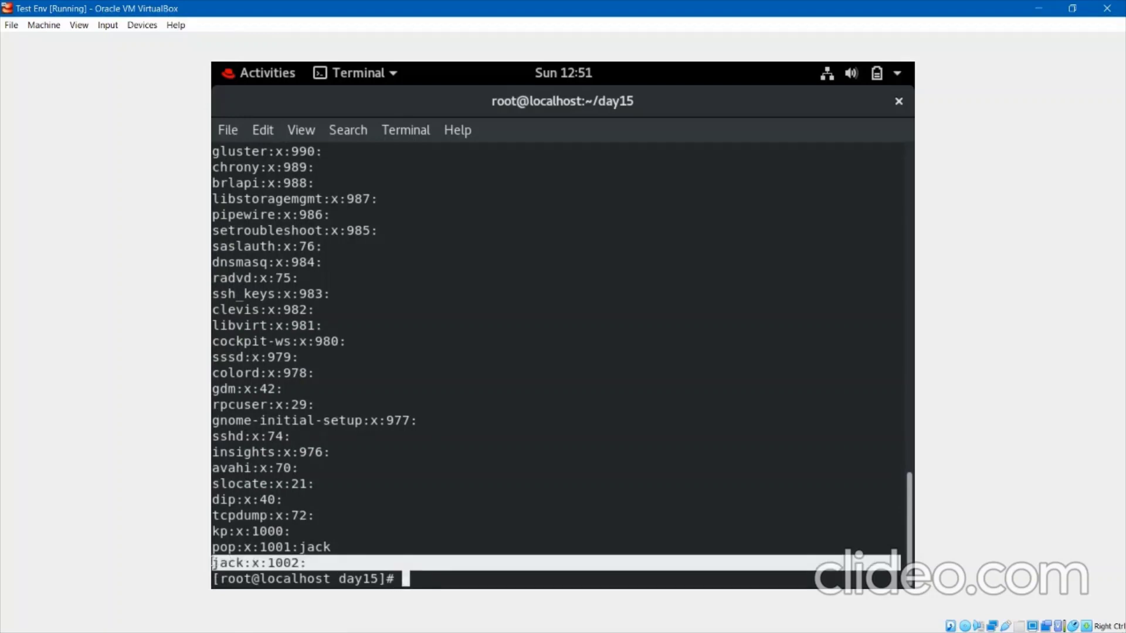
pyautogui.scroll(16, 456, 244)
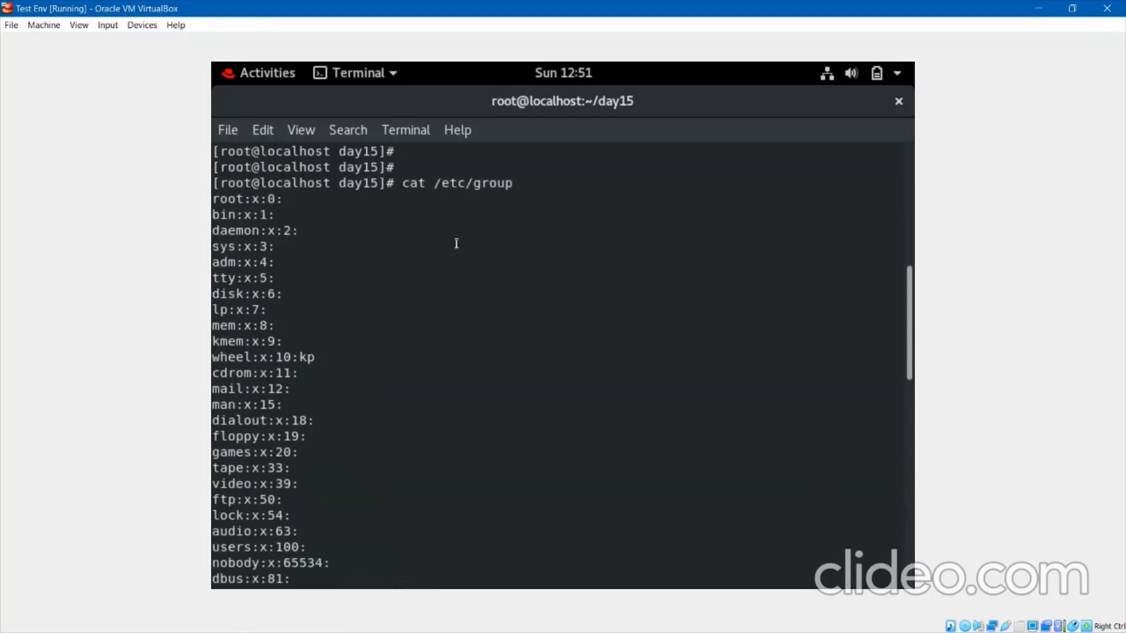
pyautogui.scroll(-16, 456, 244)
pyautogui.press('Return')
pyautogui.press('Return')
pyautogui.write('cleas')
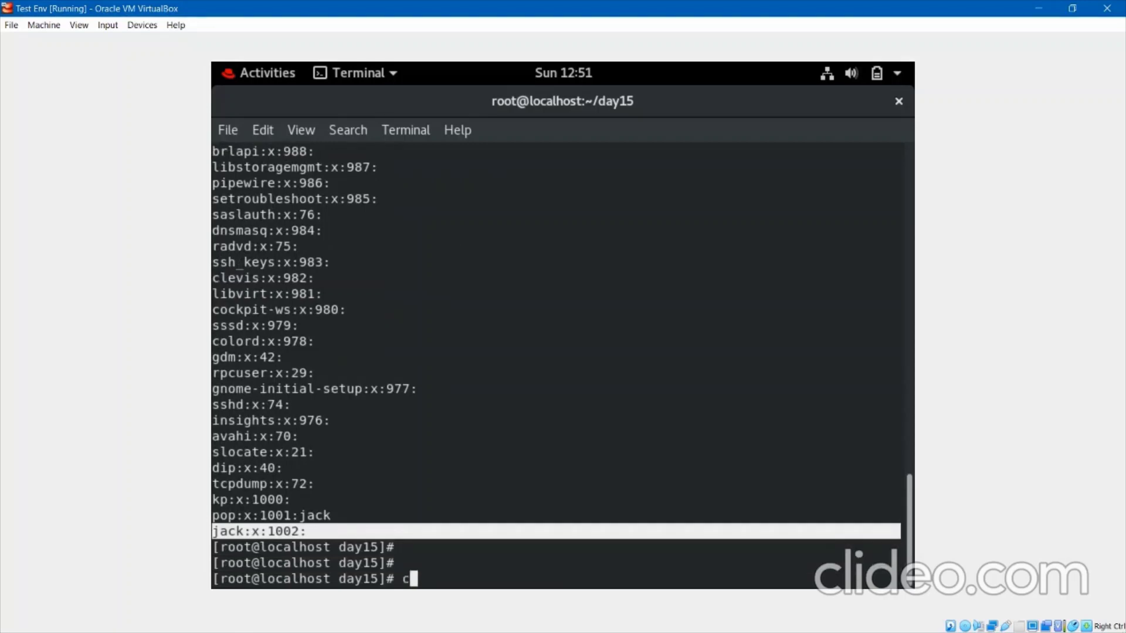
pyautogui.press('BackSpace')
# Clear the screen and open /etc/group in the less pager.
pyautogui.write('r')
pyautogui.press('Return')
pyautogui.press('Return')
pyautogui.press('Return')
pyautogui.write('less ')
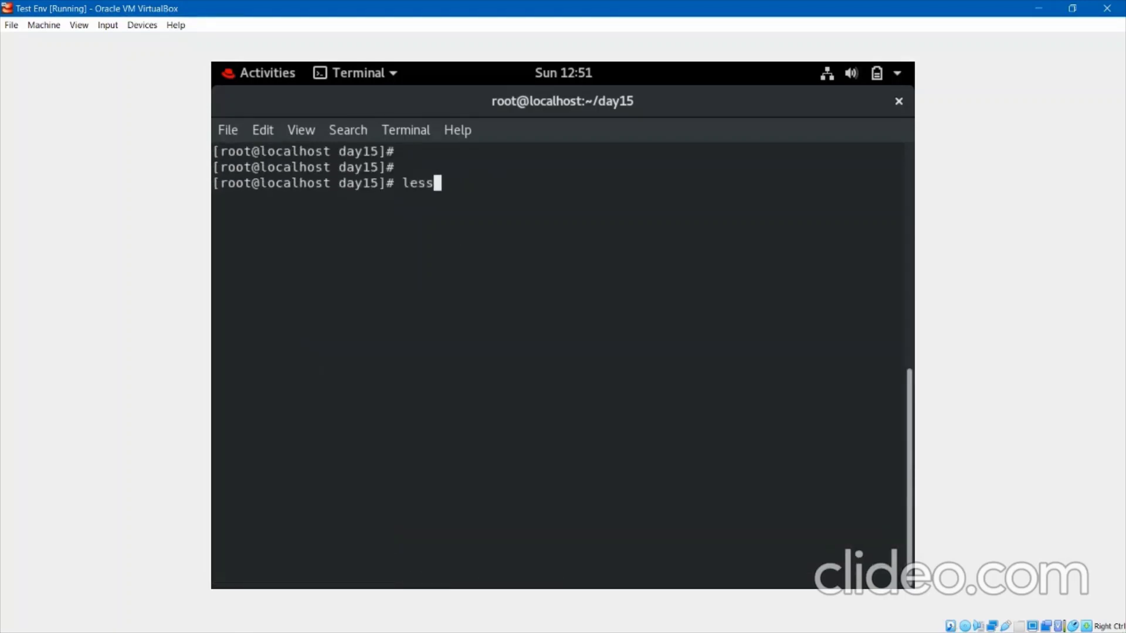
pyautogui.write('/etc/group')
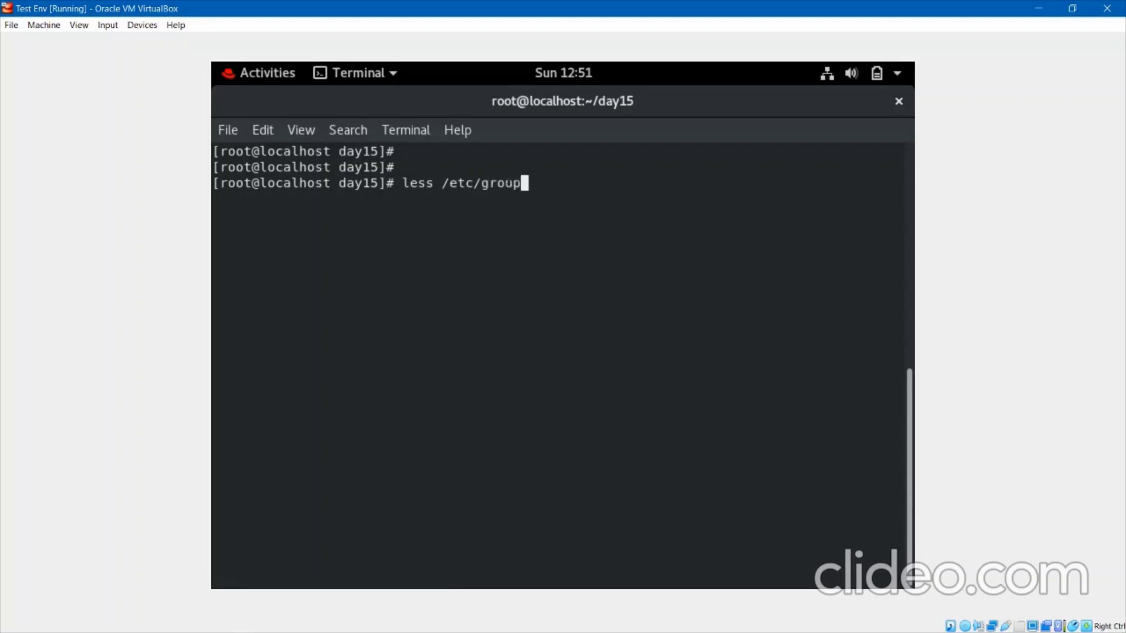
pyautogui.press('Return')
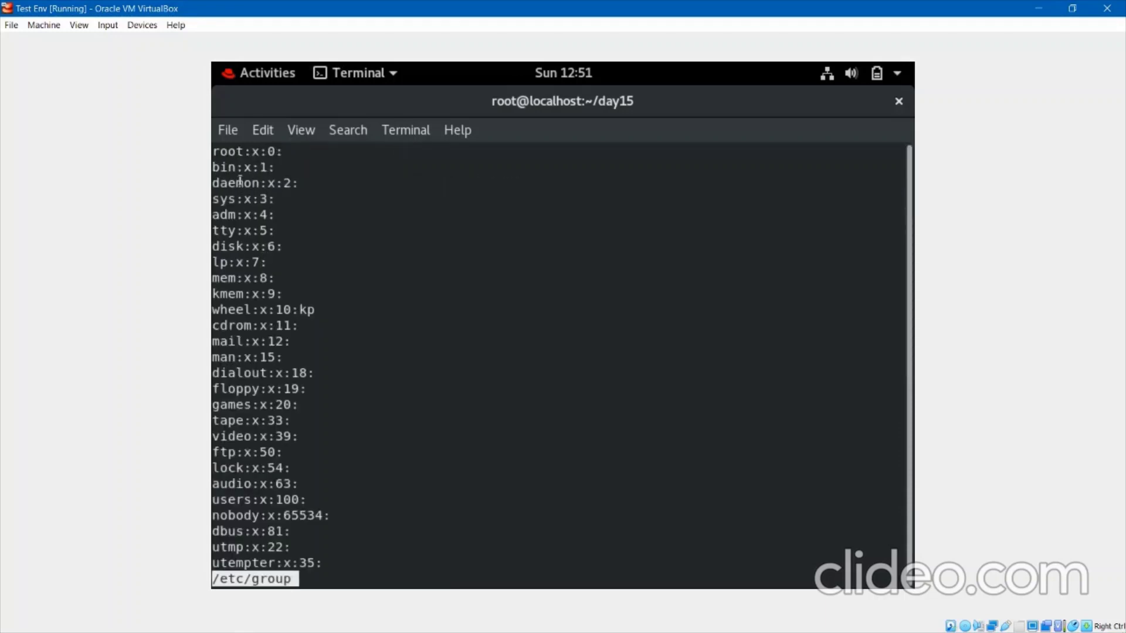
# Step down a few lines in less, quit with q, and recall the less command.
pyautogui.doubleClick(227, 151)
pyautogui.press('Down')
pyautogui.press('Down')
pyautogui.press('Down')
pyautogui.press('Down')
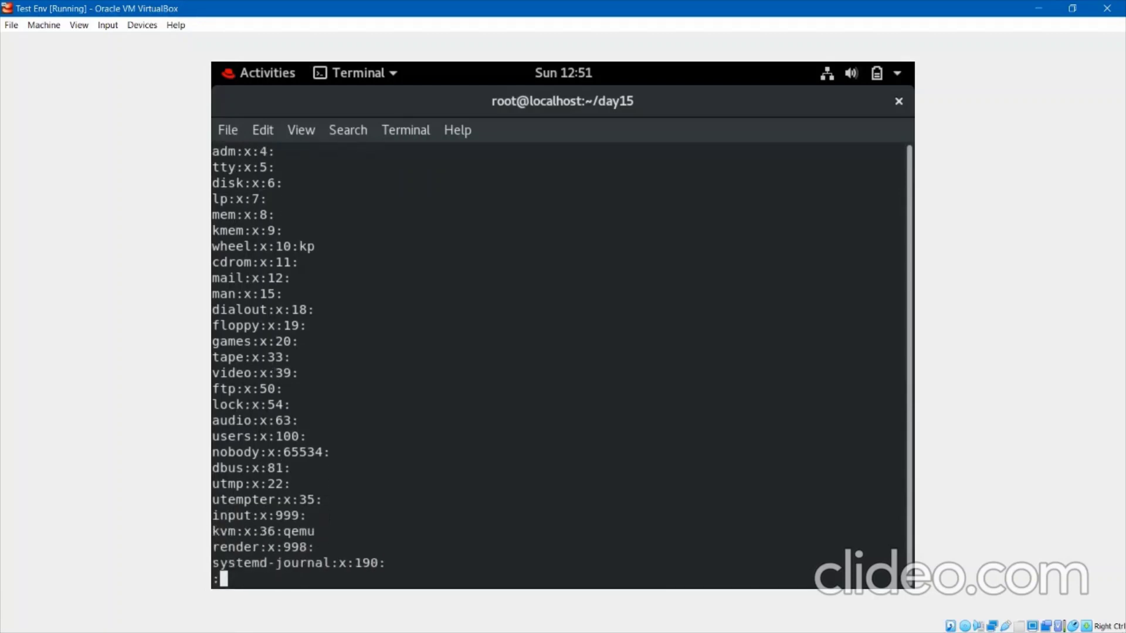
pyautogui.press('Down')
pyautogui.press('Down')
pyautogui.press('Down')
pyautogui.press('Down')
pyautogui.press('Down')
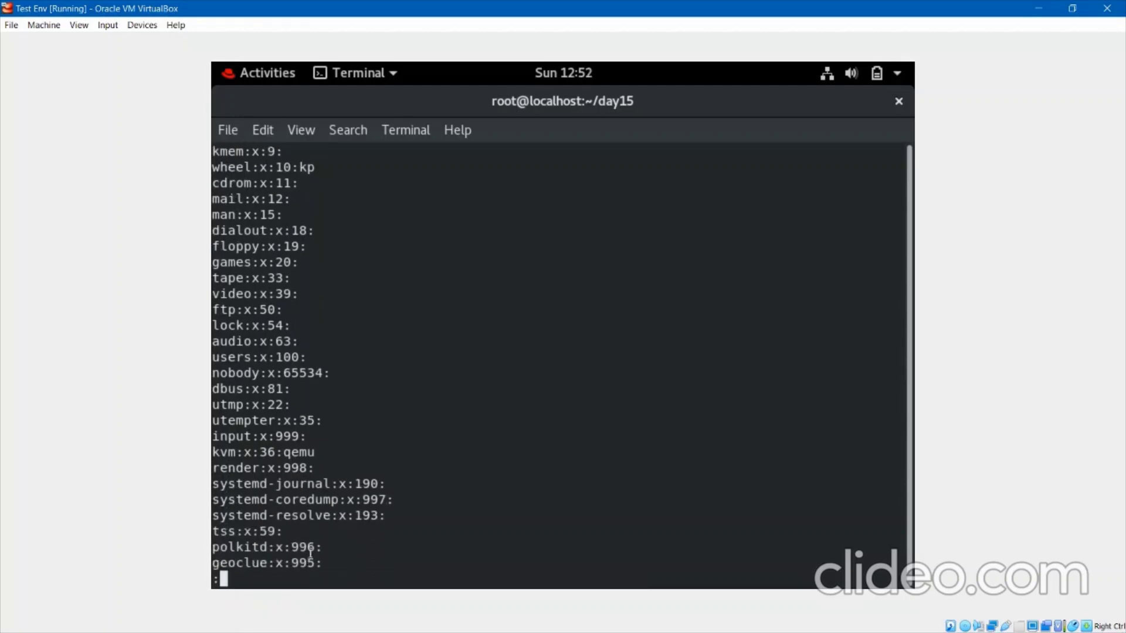
pyautogui.press('q')
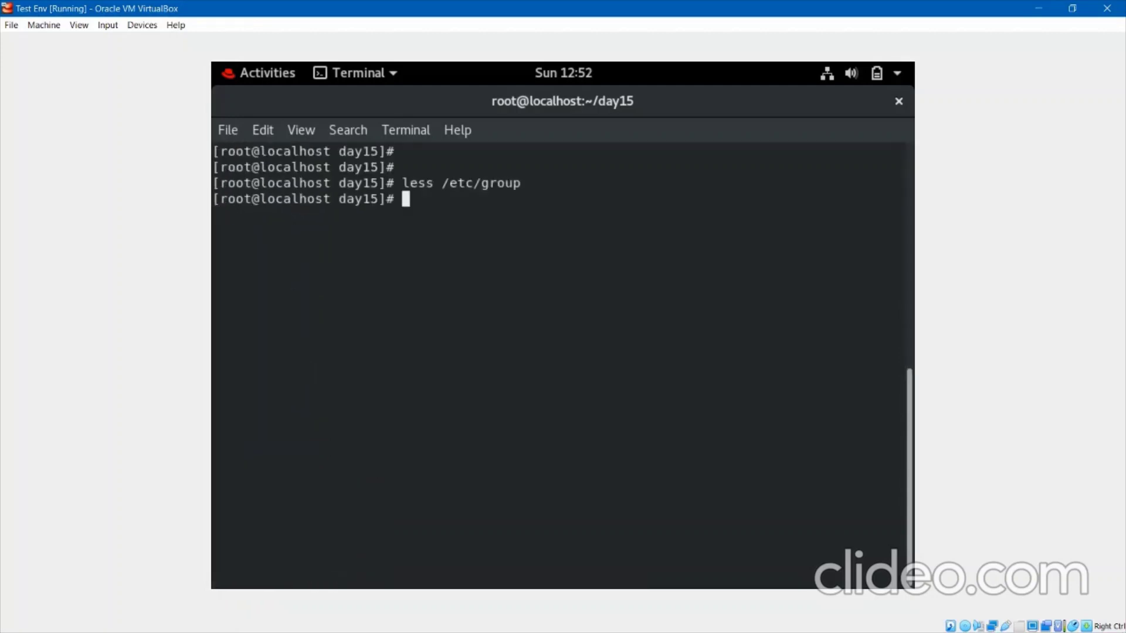
pyautogui.press('Return')
pyautogui.press('Return')
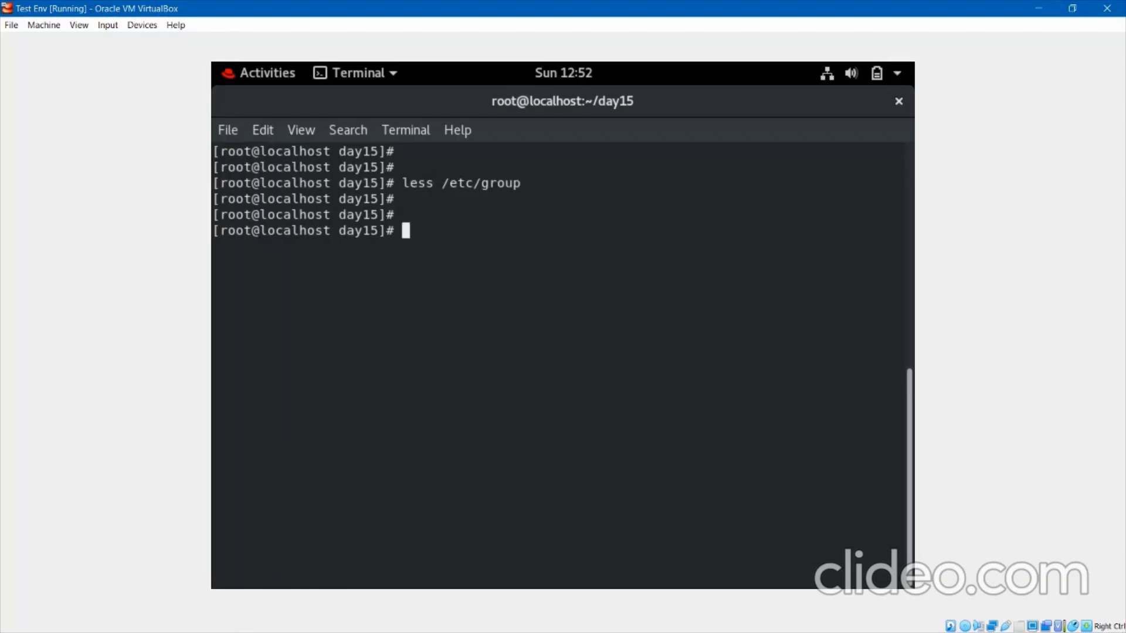
pyautogui.press('Up')
pyautogui.press('Left')
pyautogui.press('Left')
pyautogui.press('Left')
pyautogui.press('Left')
pyautogui.press('Left')
pyautogui.press('Left')
pyautogui.press('Left')
pyautogui.press('Left')
pyautogui.press('Left')
pyautogui.press('Left')
pyautogui.press('Left')
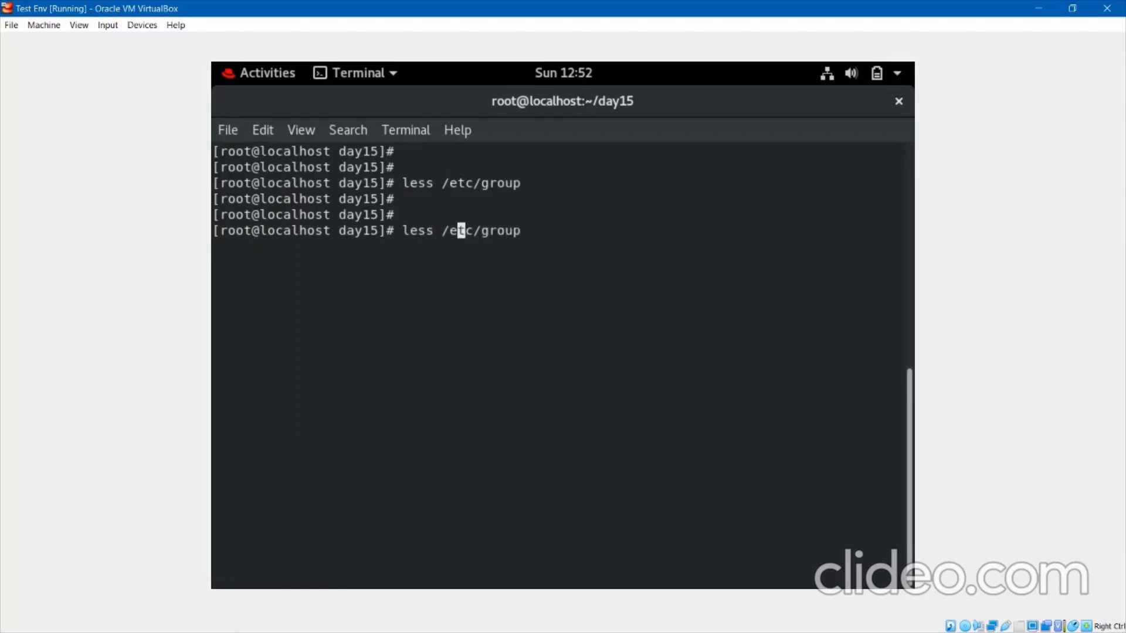
# Change the recalled command to more /etc/group and page through to the file's end.
pyautogui.press('BackSpace')
pyautogui.press('BackSpace')
pyautogui.press('BackSpace')
pyautogui.press('BackSpace')
pyautogui.write('more')
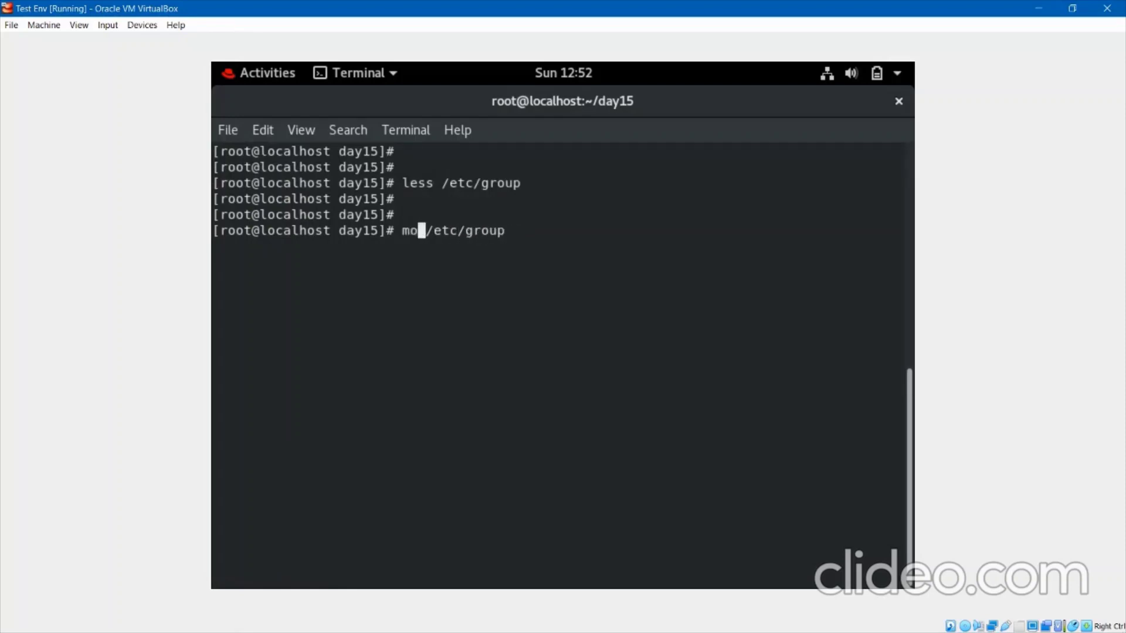
pyautogui.press('Return')
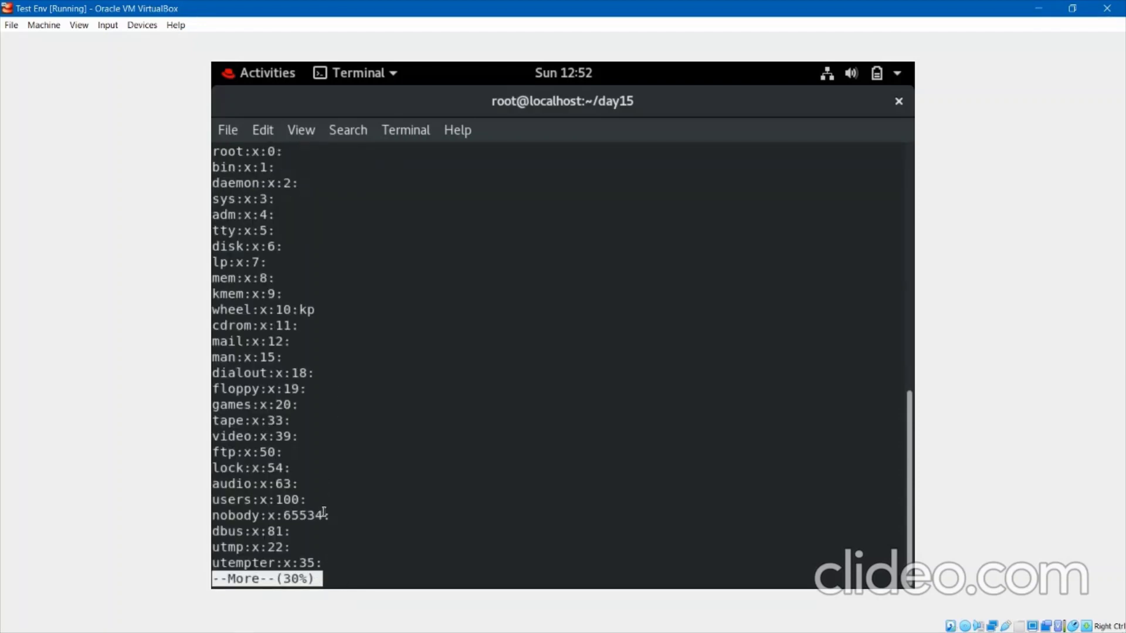
pyautogui.press('Return')
pyautogui.press('Return')
pyautogui.press('Return')
pyautogui.press('Return')
pyautogui.press('Return')
pyautogui.press('Return')
pyautogui.press('Return')
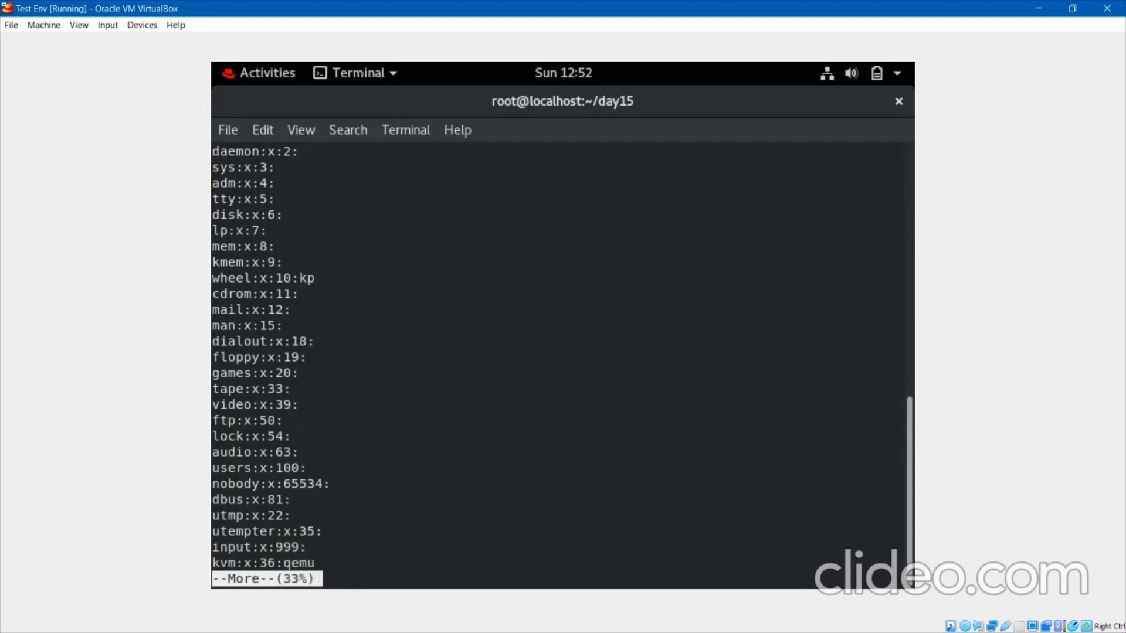
pyautogui.press('Return')
pyautogui.press('Return')
pyautogui.press('Return')
pyautogui.press('Return')
pyautogui.press('Return')
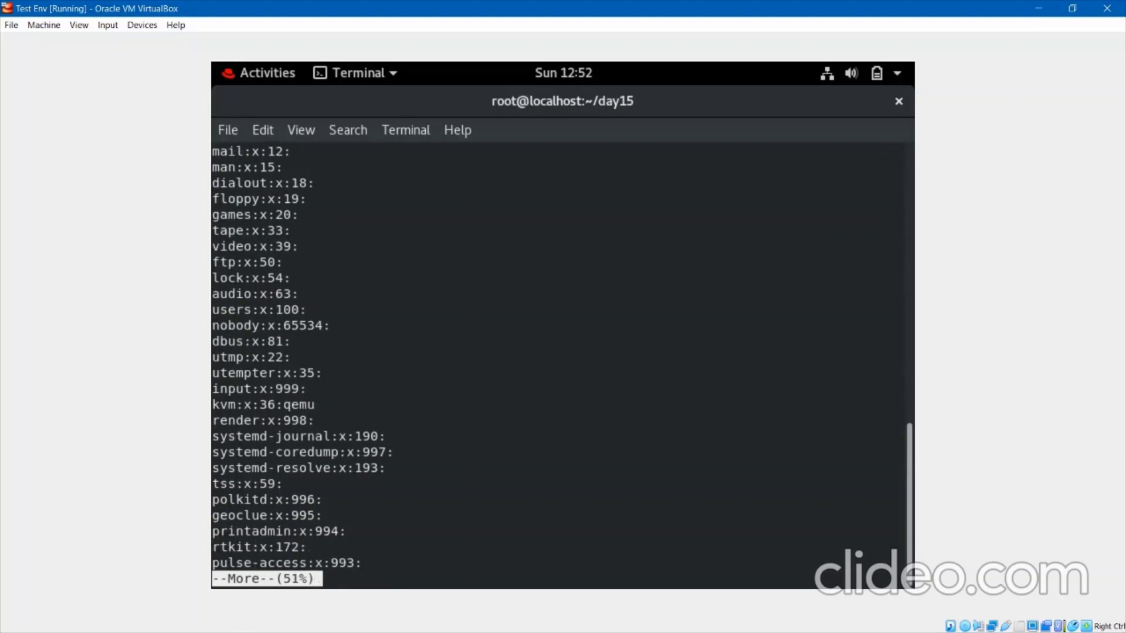
pyautogui.press('Return')
pyautogui.press('Return')
pyautogui.press('Return')
pyautogui.press('Return')
pyautogui.press('Return')
pyautogui.press('Return')
pyautogui.press('Return')
pyautogui.press('Return')
pyautogui.press('Return')
pyautogui.press('Return')
pyautogui.press('Return')
pyautogui.press('Return')
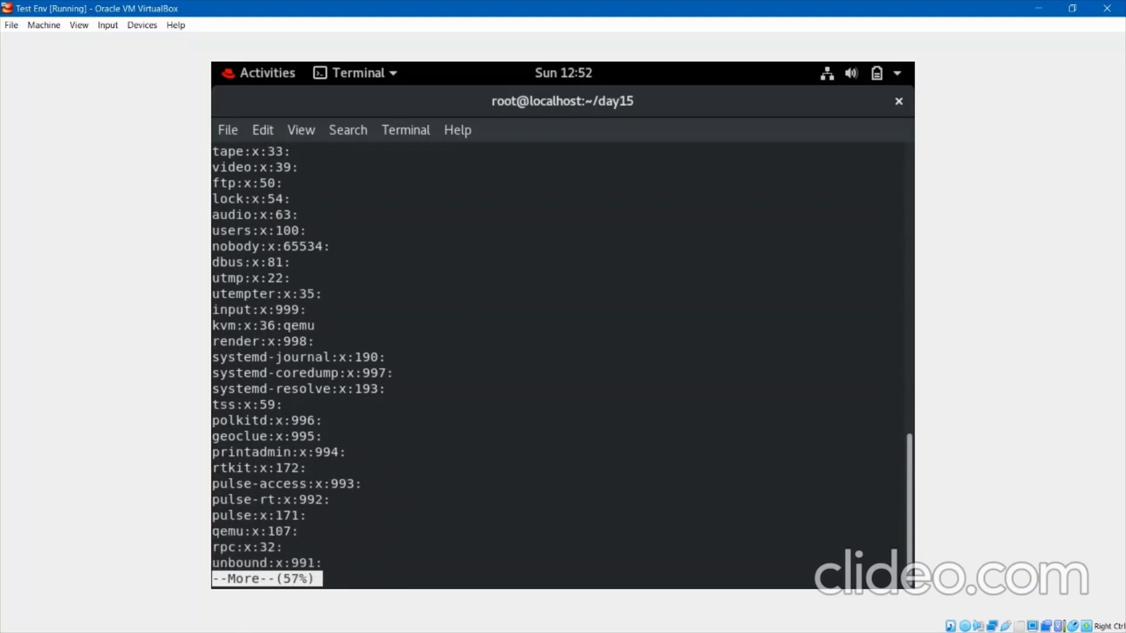
pyautogui.press('Return')
pyautogui.press('Return')
pyautogui.press('Return')
pyautogui.press('Return')
pyautogui.press('Return')
pyautogui.press('Return')
pyautogui.press('Return')
pyautogui.press('Return')
pyautogui.press('Return')
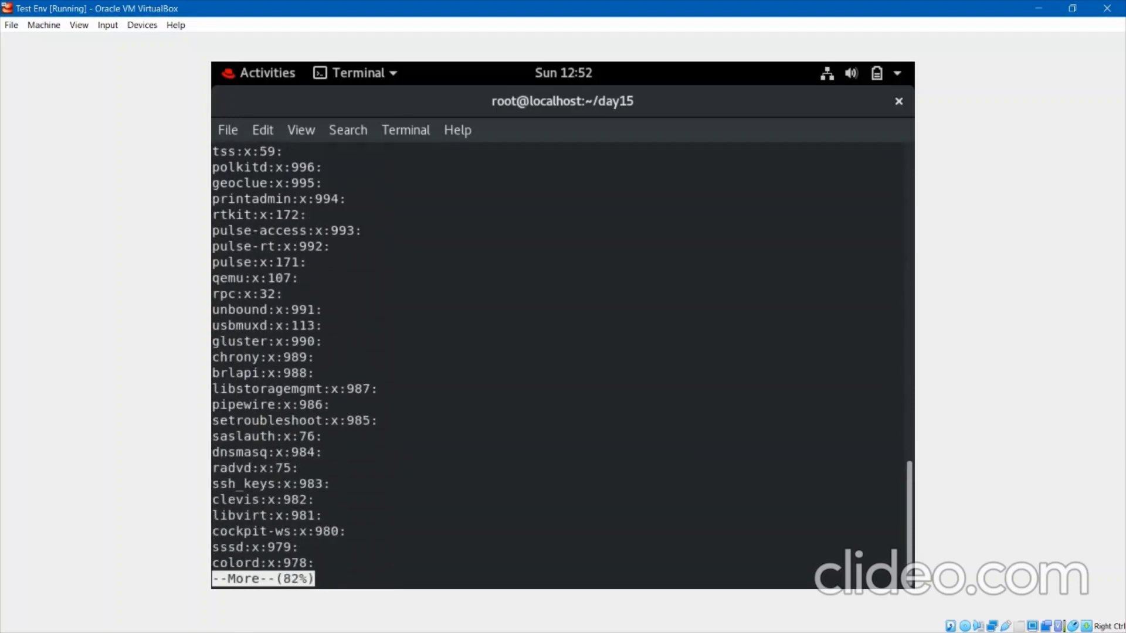
pyautogui.press('Return')
pyautogui.press('Return')
pyautogui.press('Return')
pyautogui.press('Return')
pyautogui.press('Return')
pyautogui.press('Return')
pyautogui.press('Return')
pyautogui.press('Return')
pyautogui.press('Return')
pyautogui.press('Return')
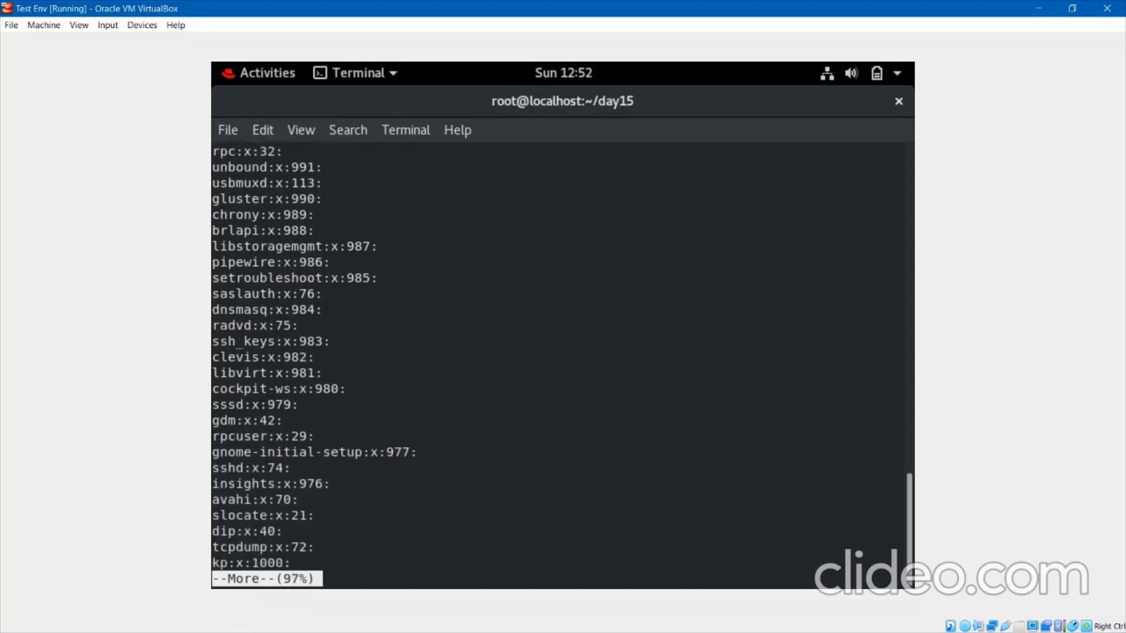
pyautogui.press('Return')
pyautogui.press('Return')
pyautogui.press('Return')
pyautogui.press('Return')
# Clear the terminal to a fresh empty prompt.
pyautogui.write('clear')
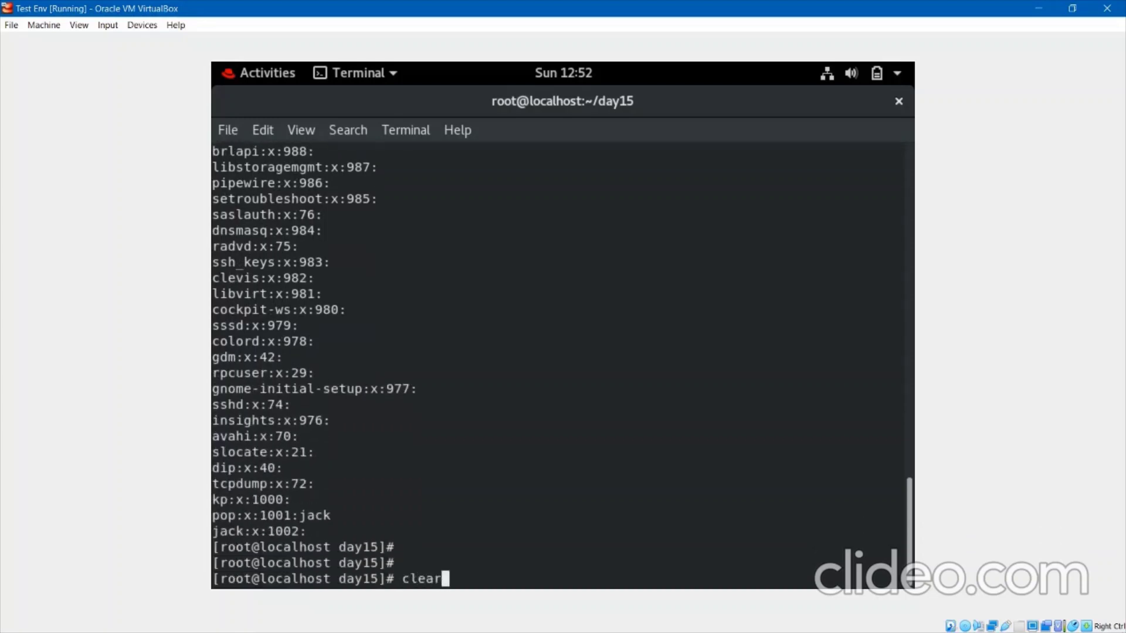
pyautogui.press('Return')
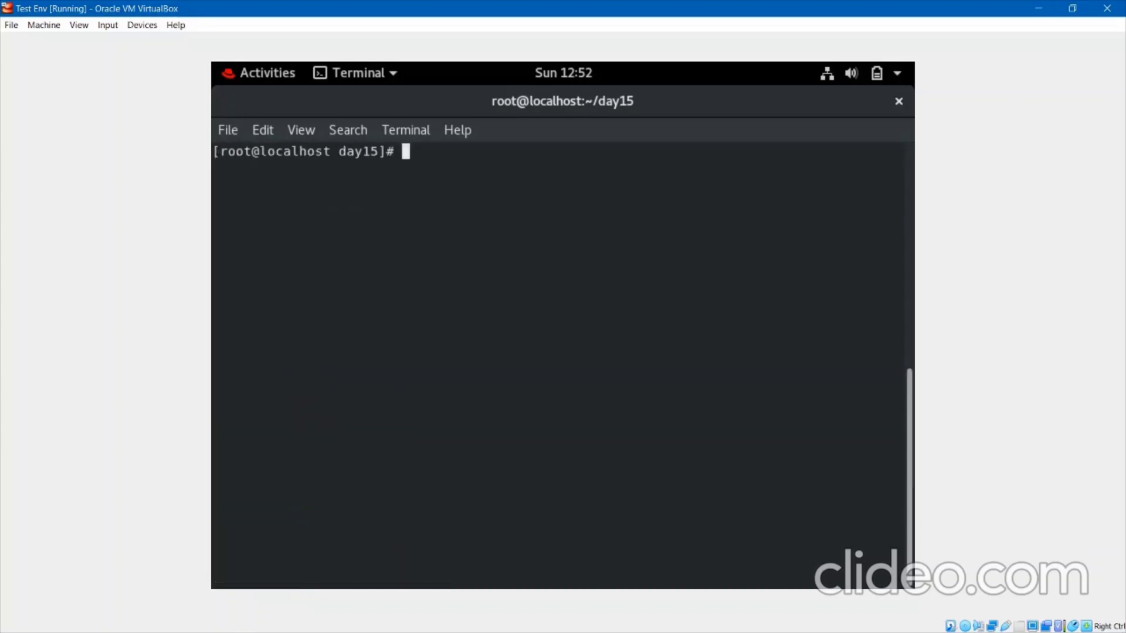
pyautogui.press('Return')
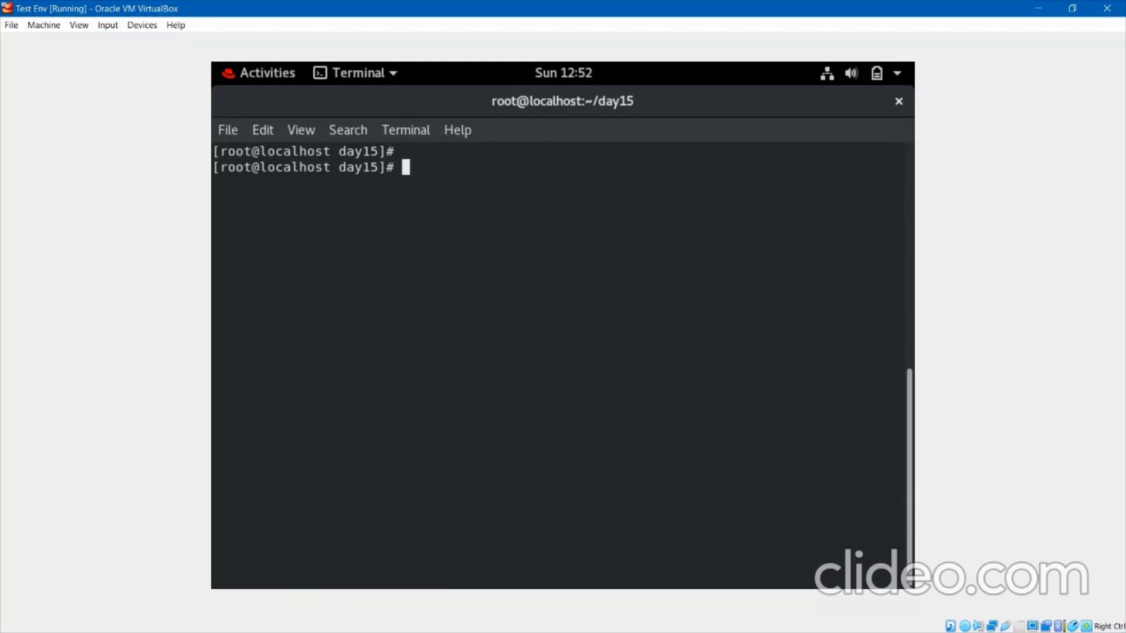
# Run wget with no arguments to show its missing-URL usage message.
pyautogui.write('wget')
pyautogui.press('Return')
pyautogui.press('Return')
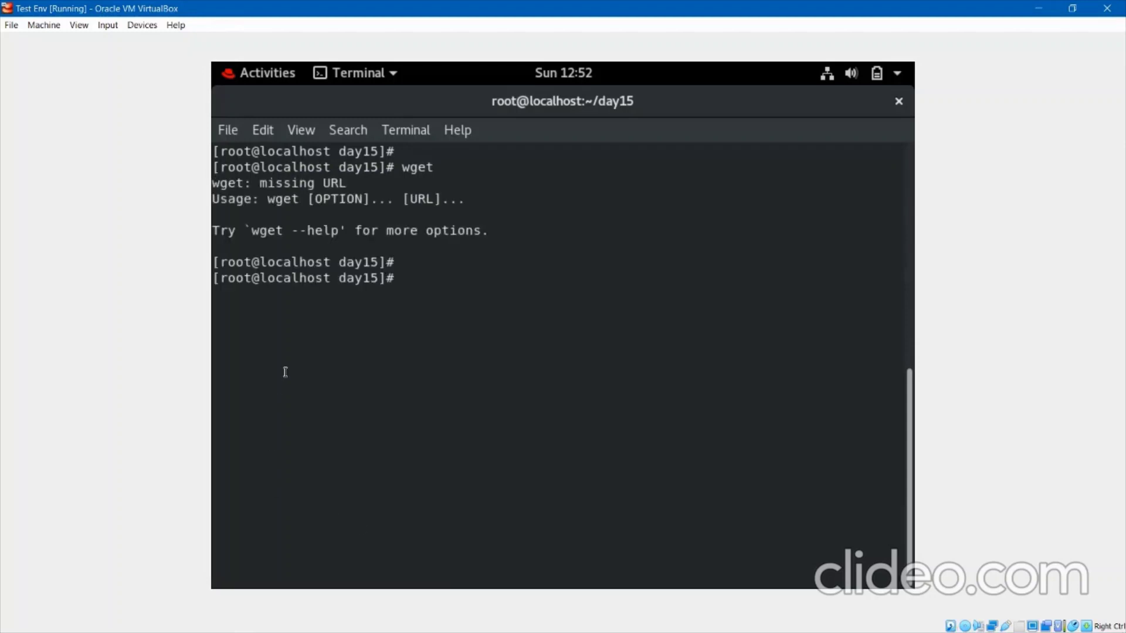
pyautogui.tripleClick(281, 214)
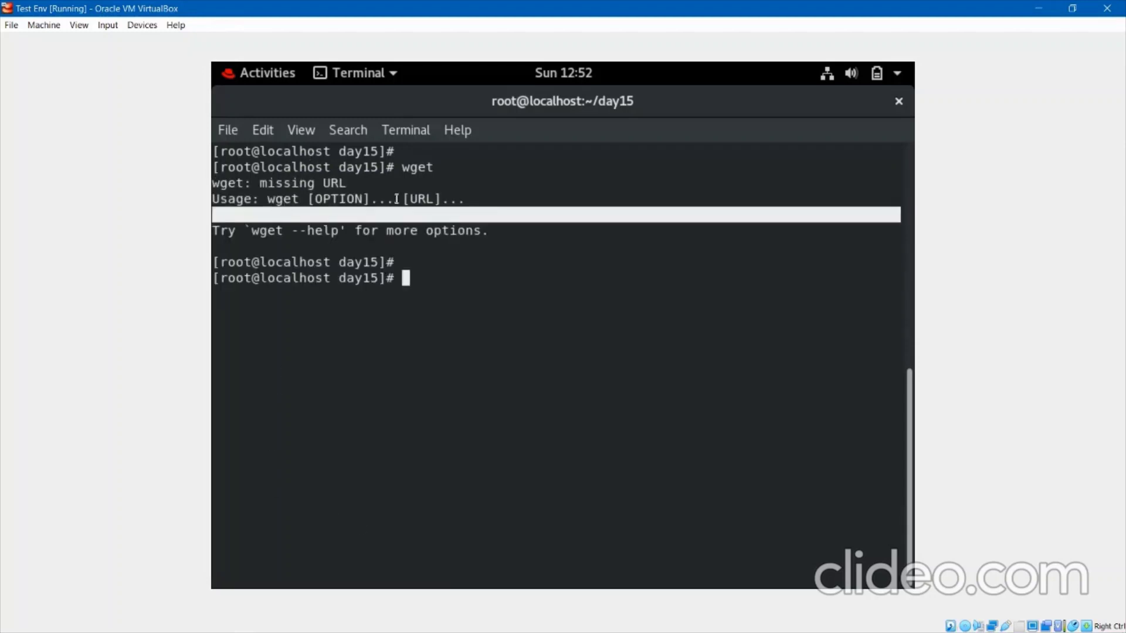
pyautogui.doubleClick(425, 199)
# Launch Firefox from the GNOME Activities overview.
pyautogui.click(414, 271)
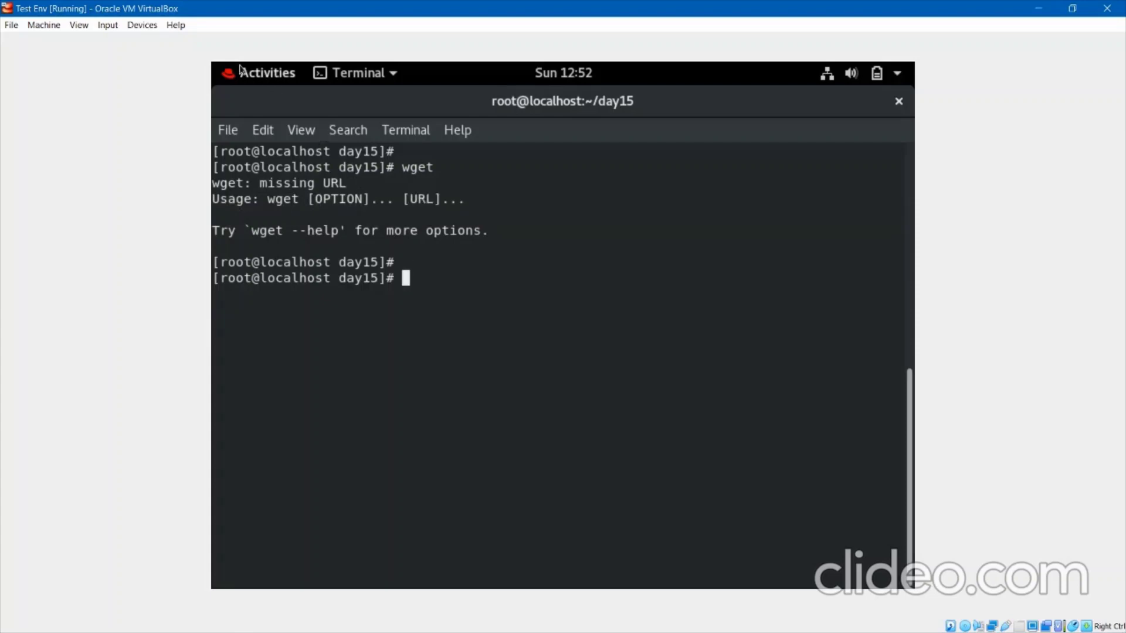
pyautogui.click(241, 71)
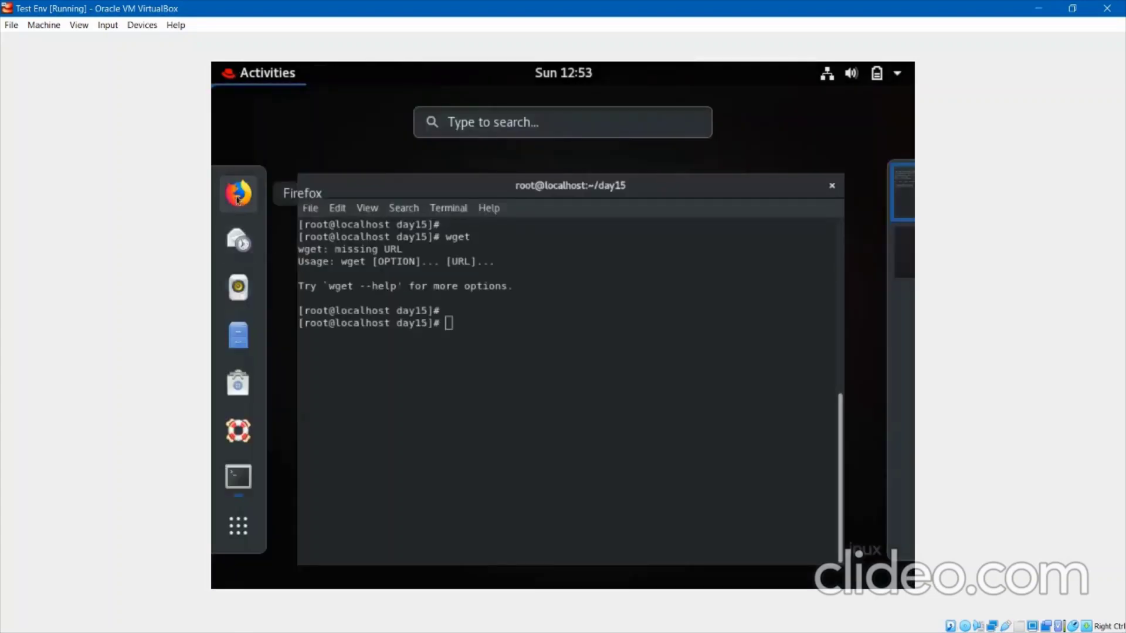
pyautogui.click(238, 194)
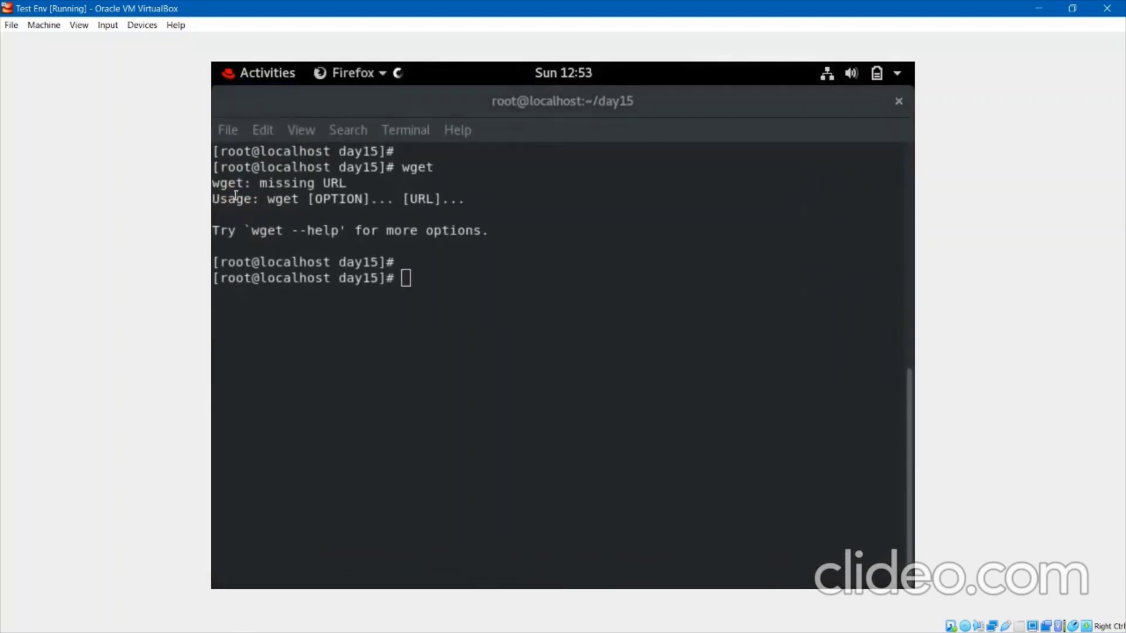
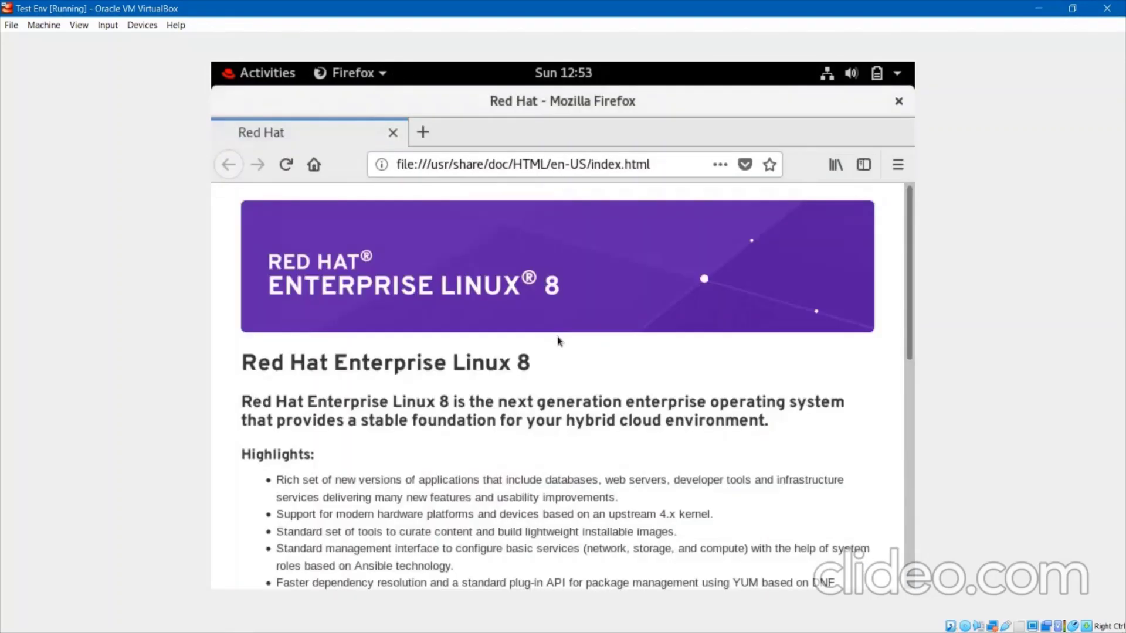
# Replace the Red Hat tab with a Google search for the person's full name plus 'github'.
pyautogui.click(423, 132)
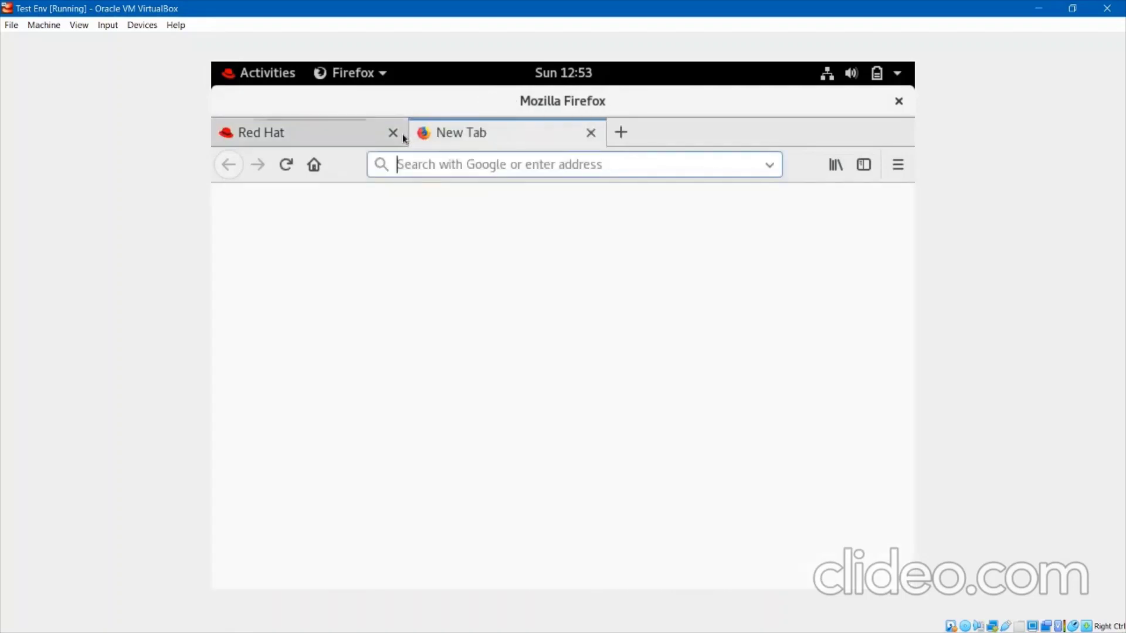
pyautogui.click(394, 135)
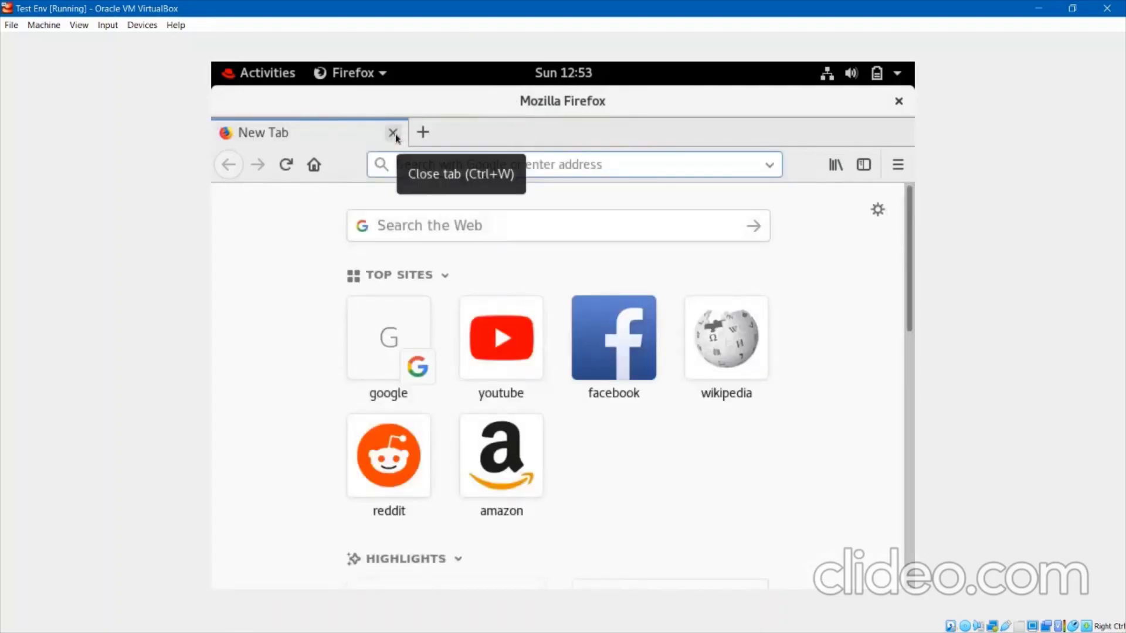
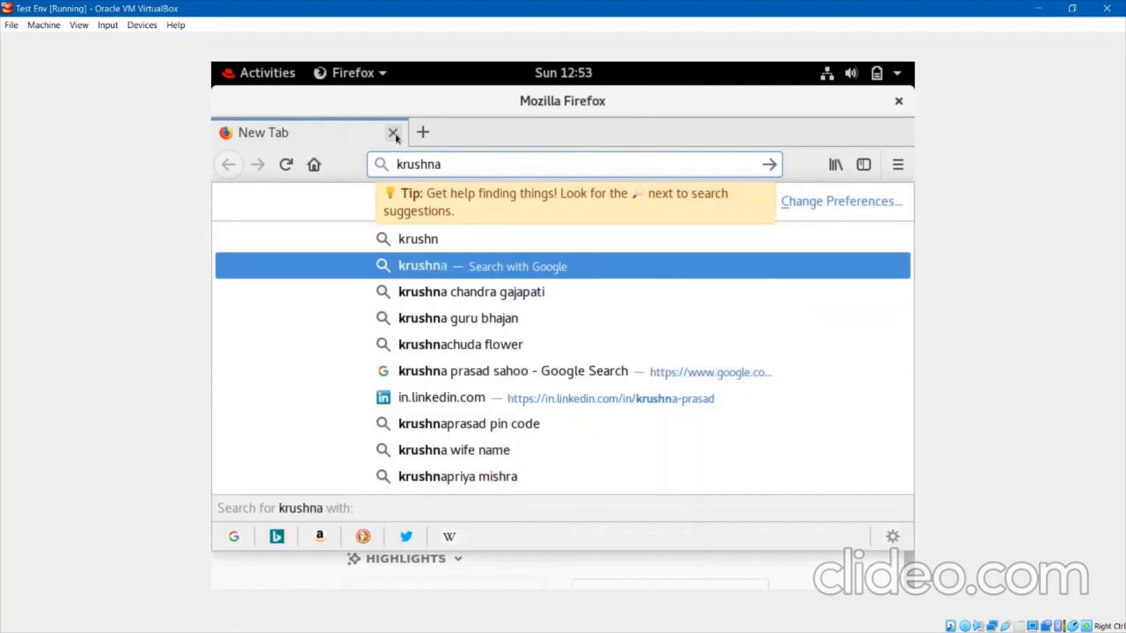
pyautogui.press('Down')
pyautogui.press('Down')
pyautogui.press('Down')
pyautogui.press('Down')
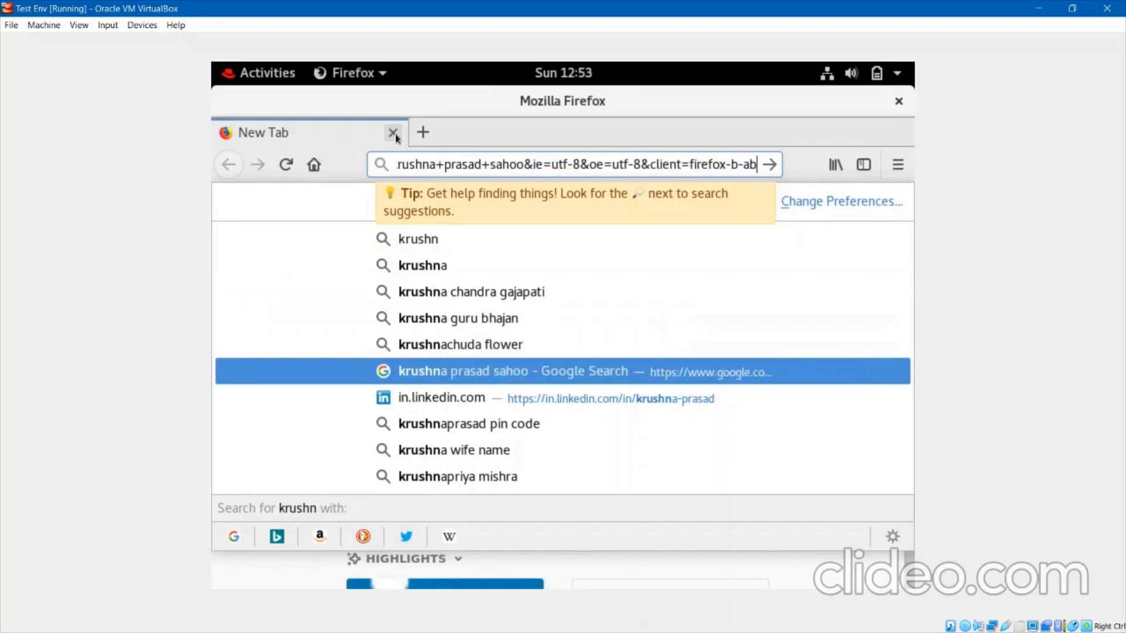
pyautogui.press('Up')
pyautogui.press('Up')
pyautogui.press('Up')
pyautogui.press('Up')
pyautogui.press('Up')
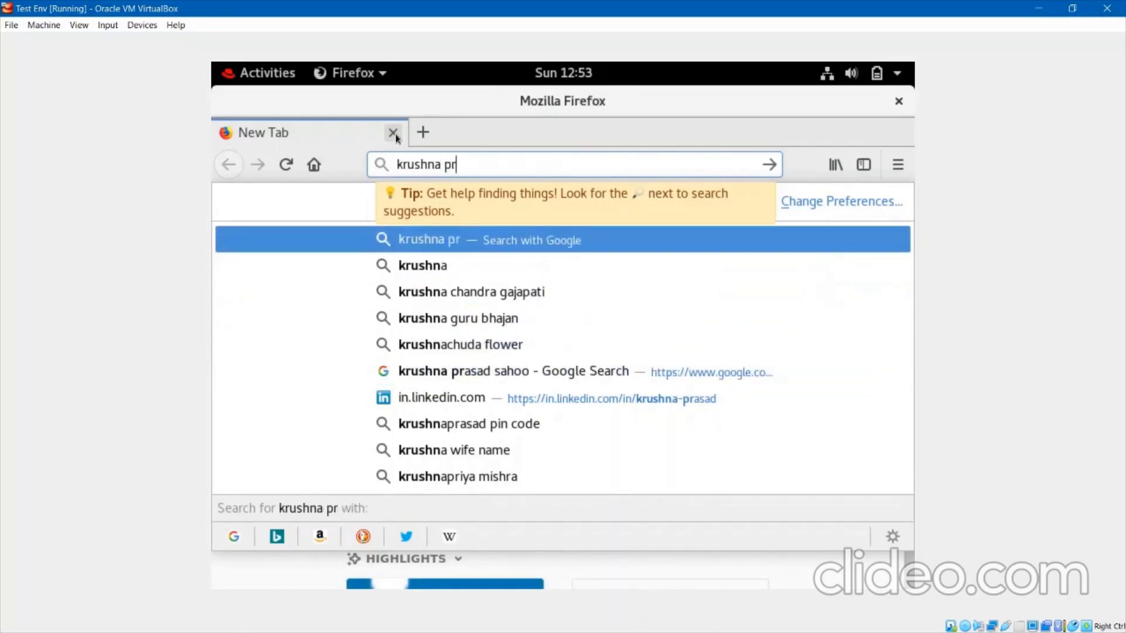
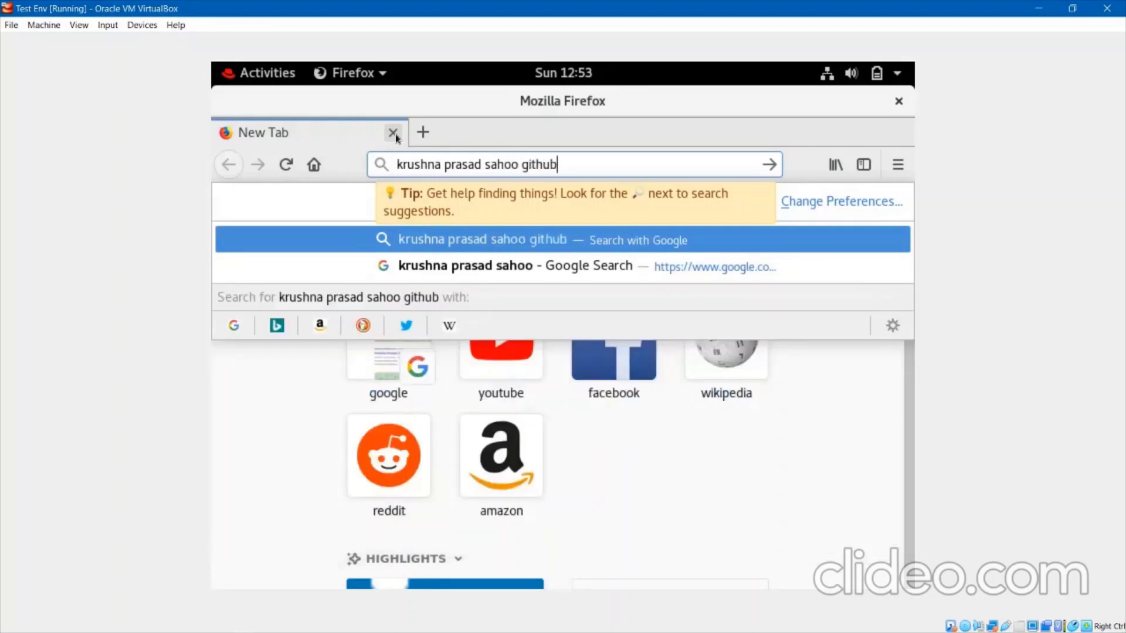
pyautogui.press('Return')
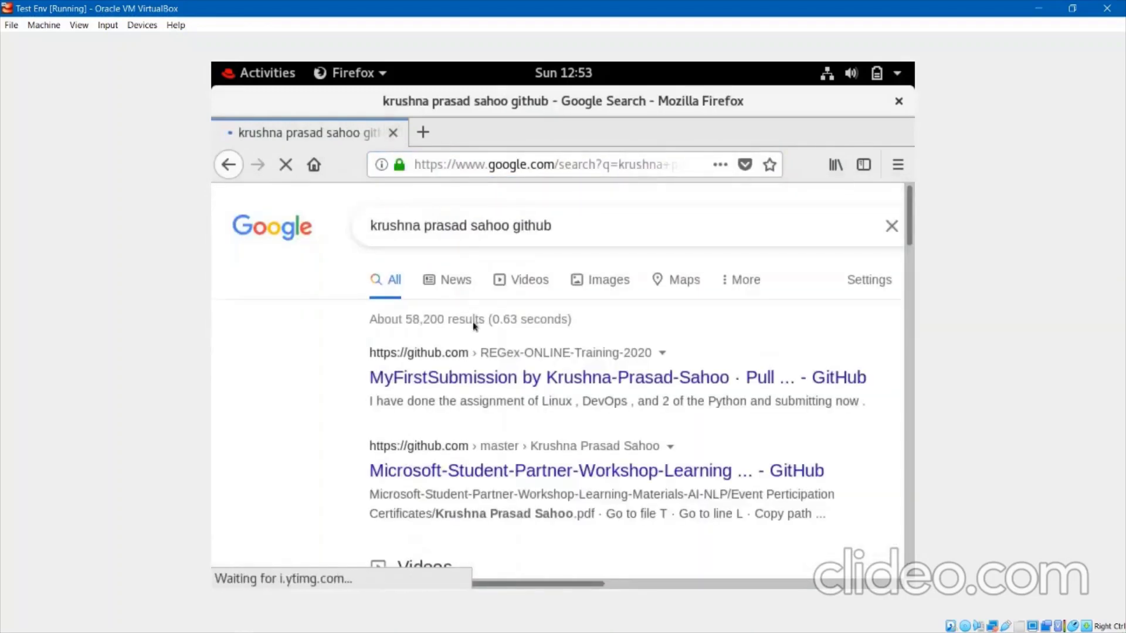
# Look through the workshop-materials GitHub result, then go back to the search results.
pyautogui.scroll(-3, 478, 401)
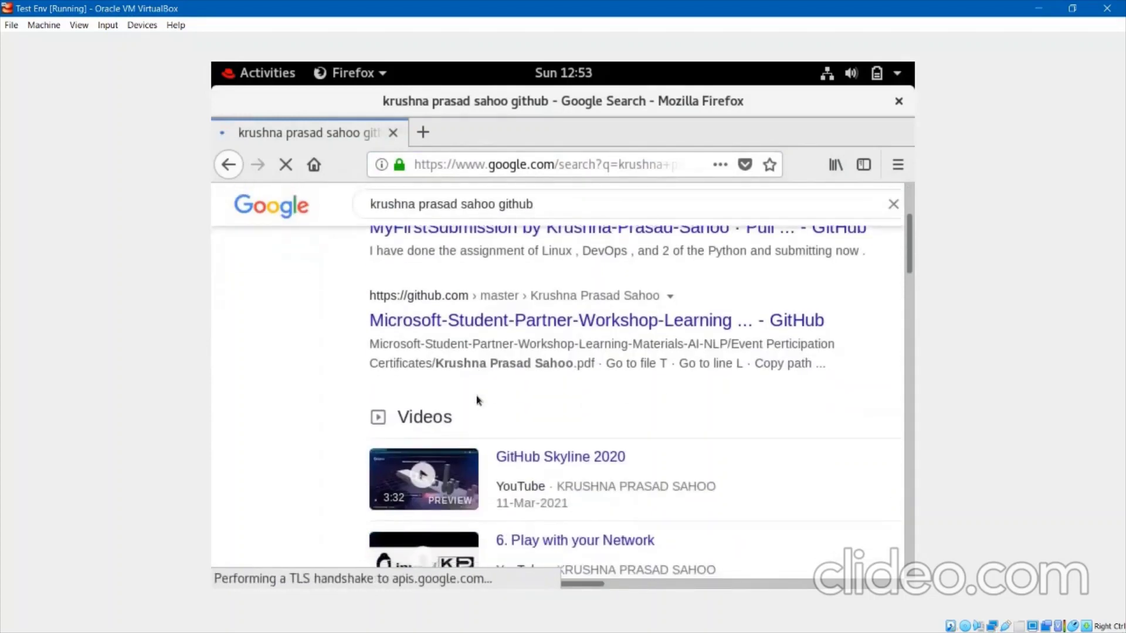
pyautogui.click(487, 323)
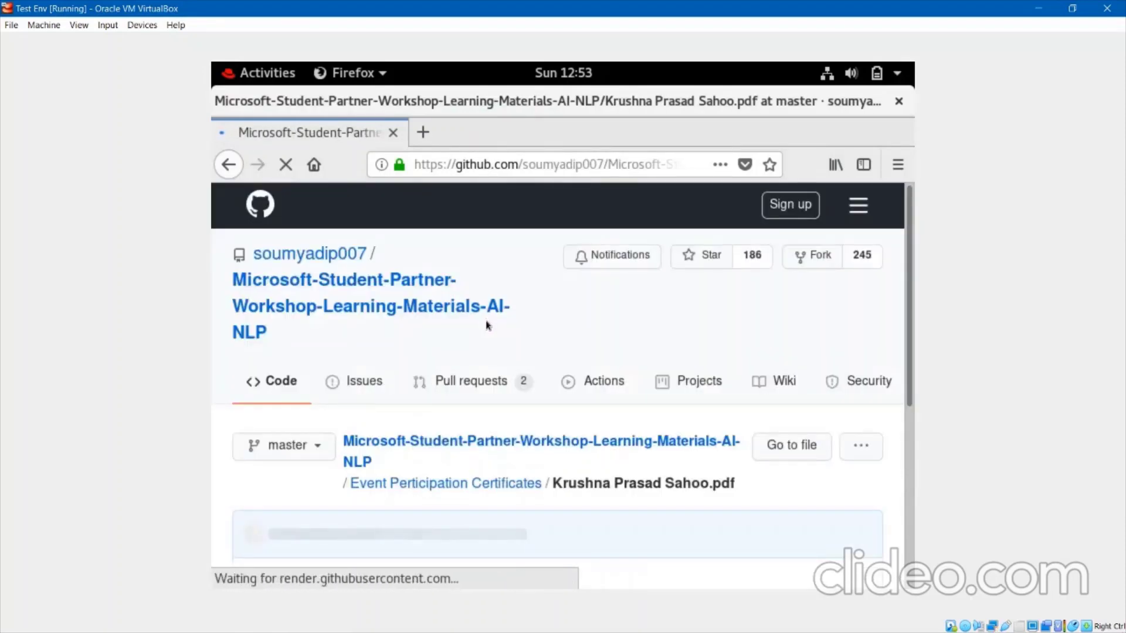
pyautogui.scroll(-5, 510, 379)
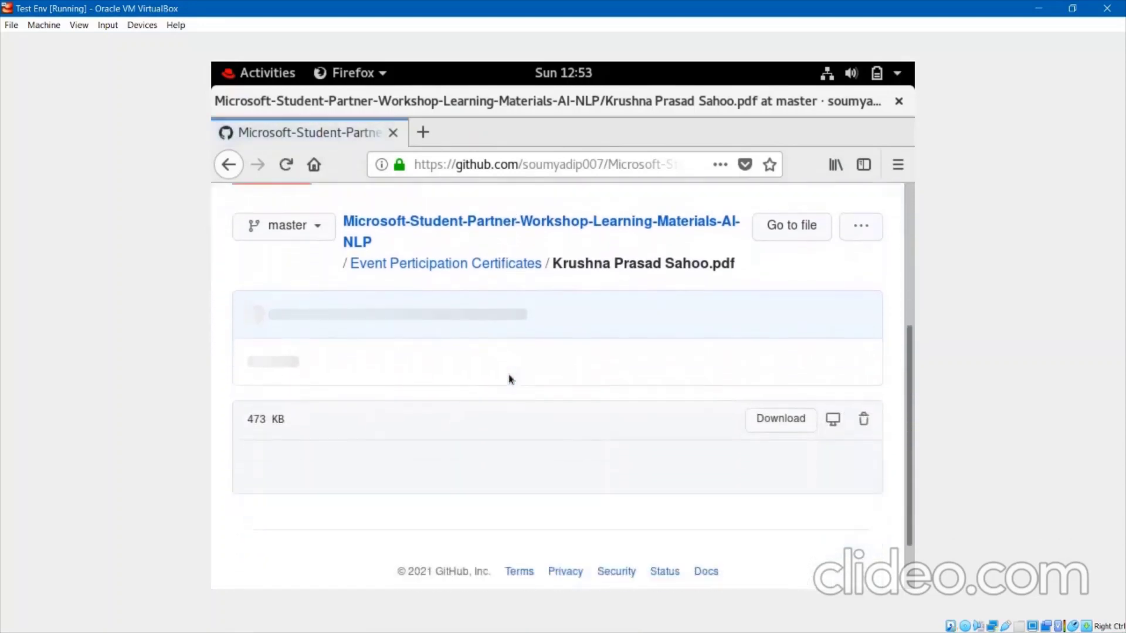
pyautogui.scroll(-2, 509, 379)
pyautogui.scroll(3, 509, 379)
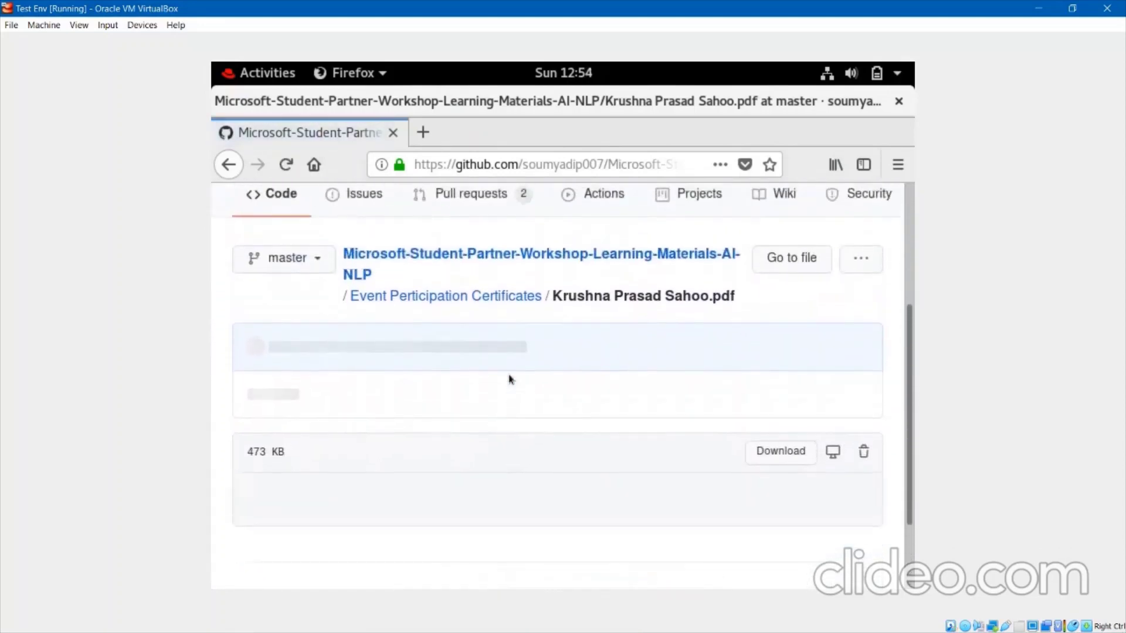
pyautogui.scroll(3, 394, 283)
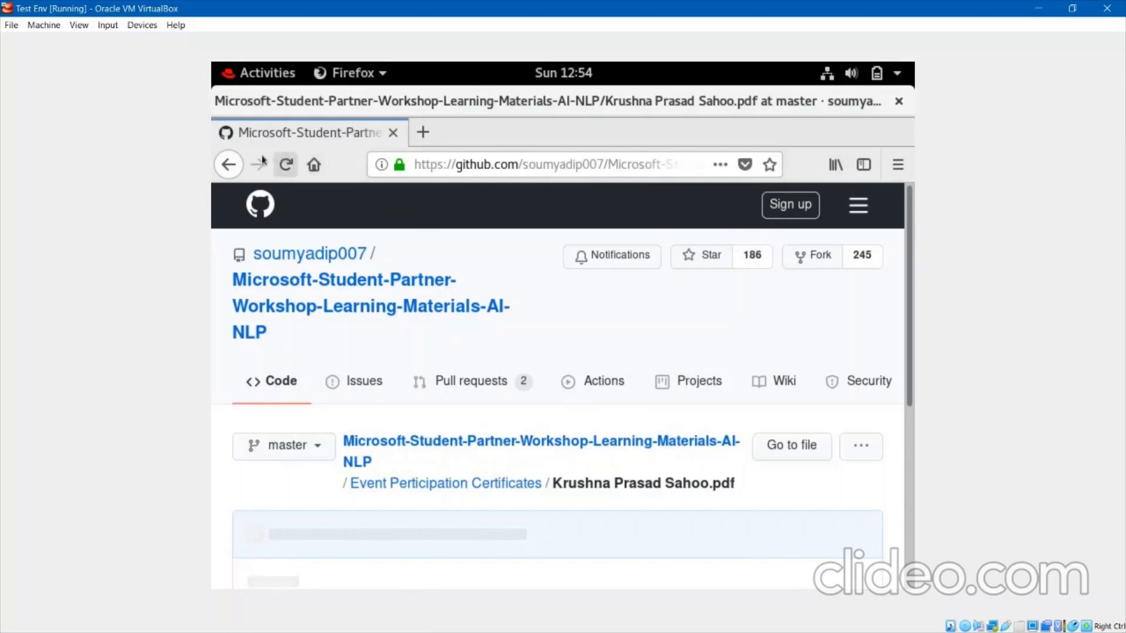
pyautogui.click(229, 164)
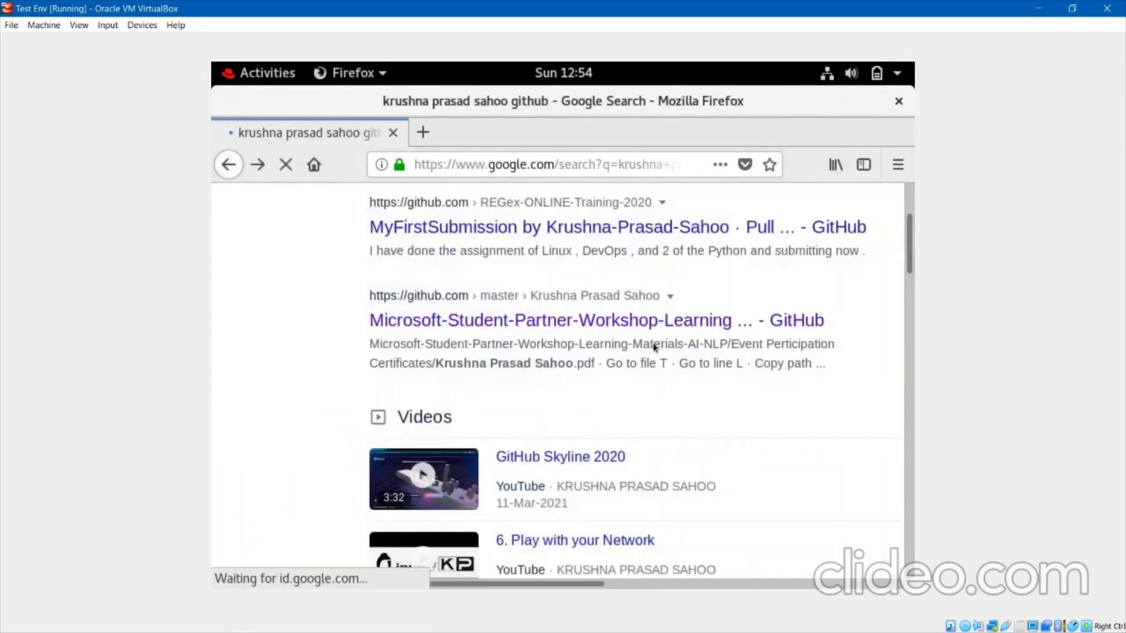
# Open the MyFirstSubmission pull request and then its author's profile.
pyautogui.scroll(2, 649, 345)
pyautogui.click(649, 335)
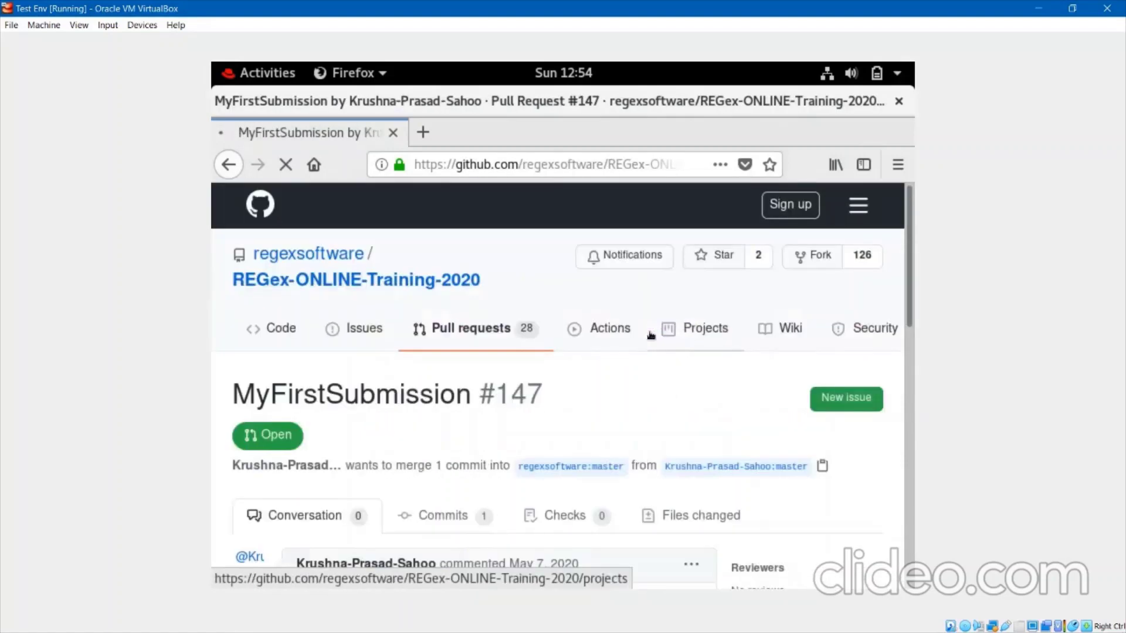
pyautogui.click(292, 466)
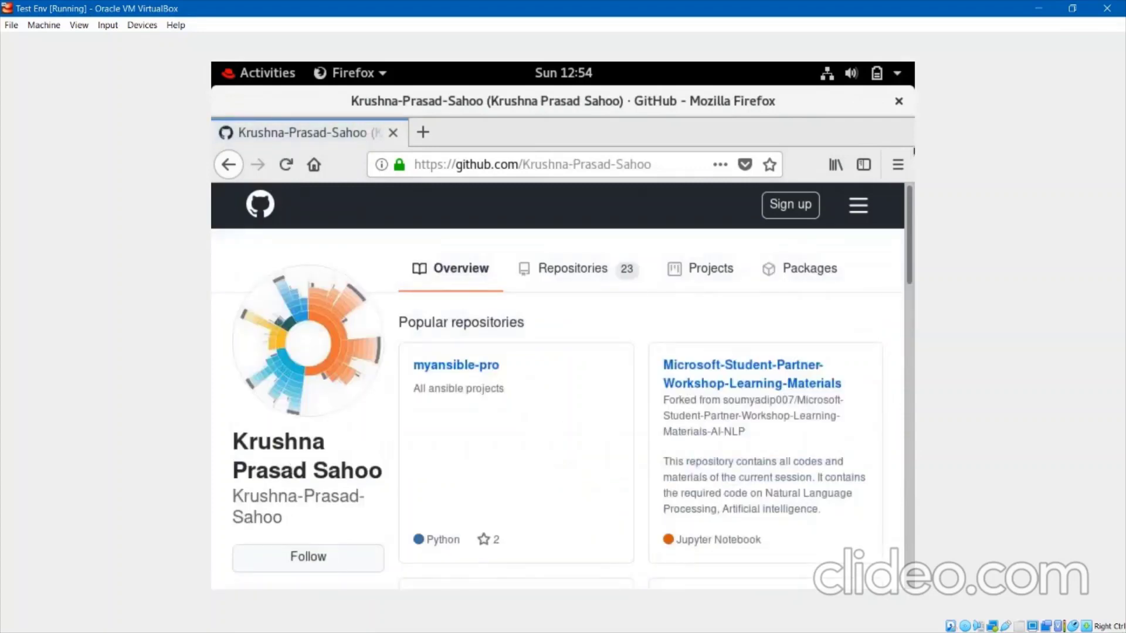
# Zoom the page to 90% and list the user's 23 repositories.
pyautogui.click(896, 168)
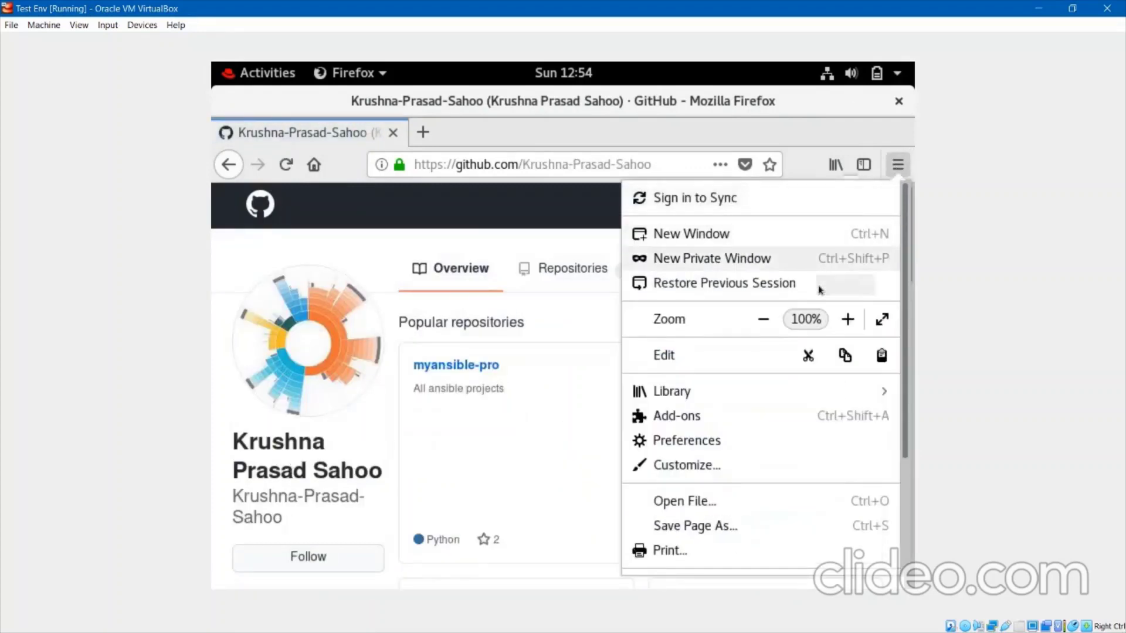
pyautogui.click(765, 322)
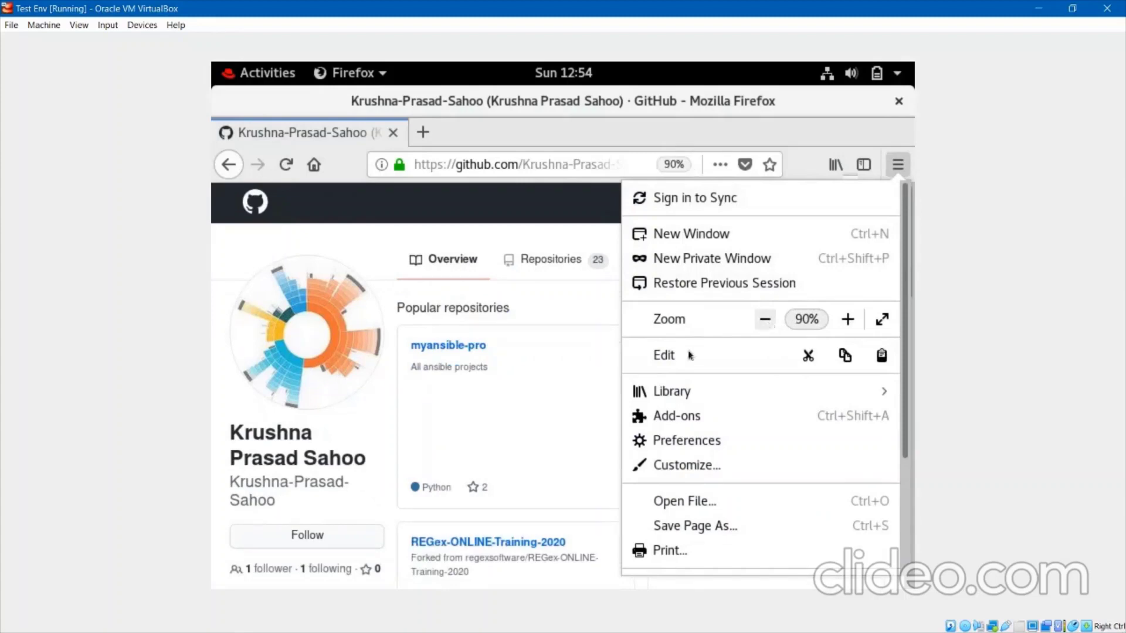
pyautogui.click(378, 253)
pyautogui.click(547, 266)
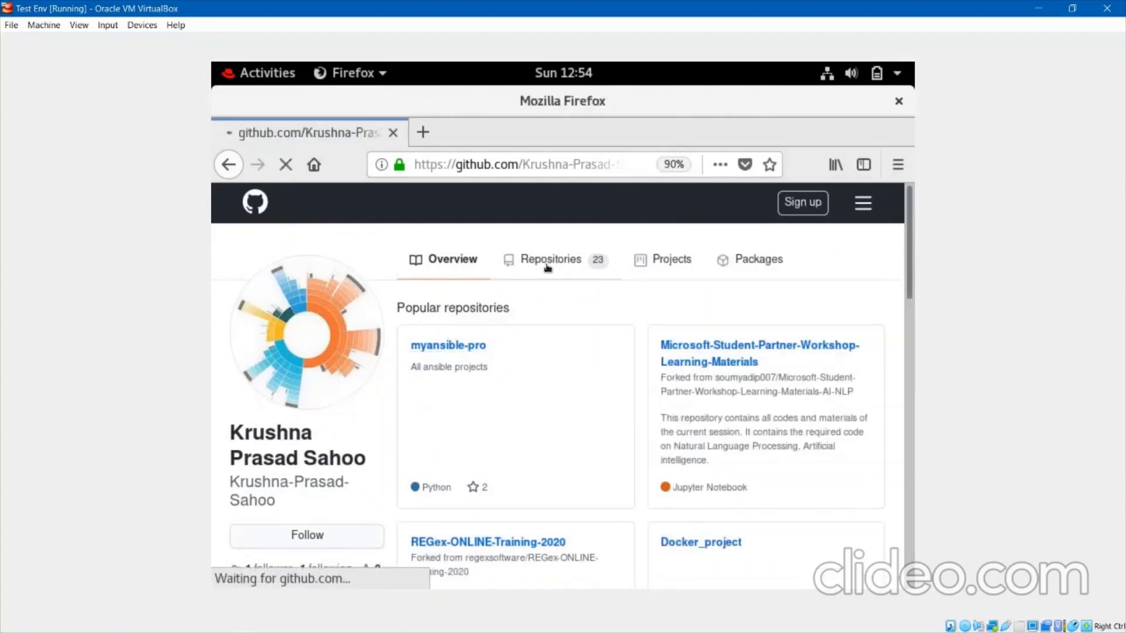
pyautogui.scroll(-5, 529, 356)
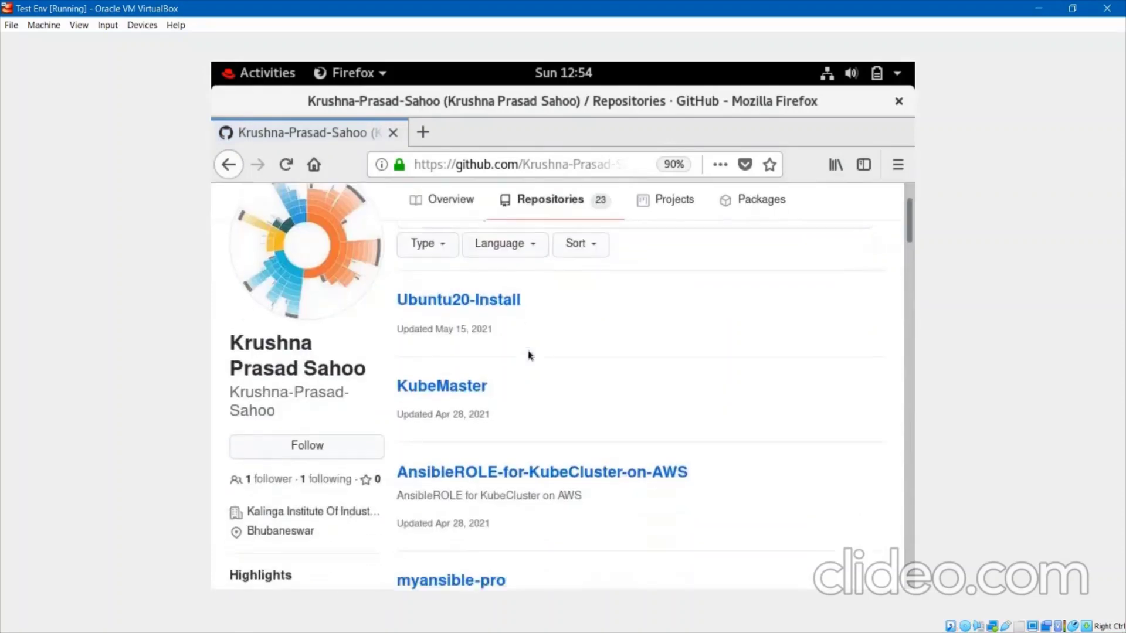
pyautogui.scroll(-7, 529, 350)
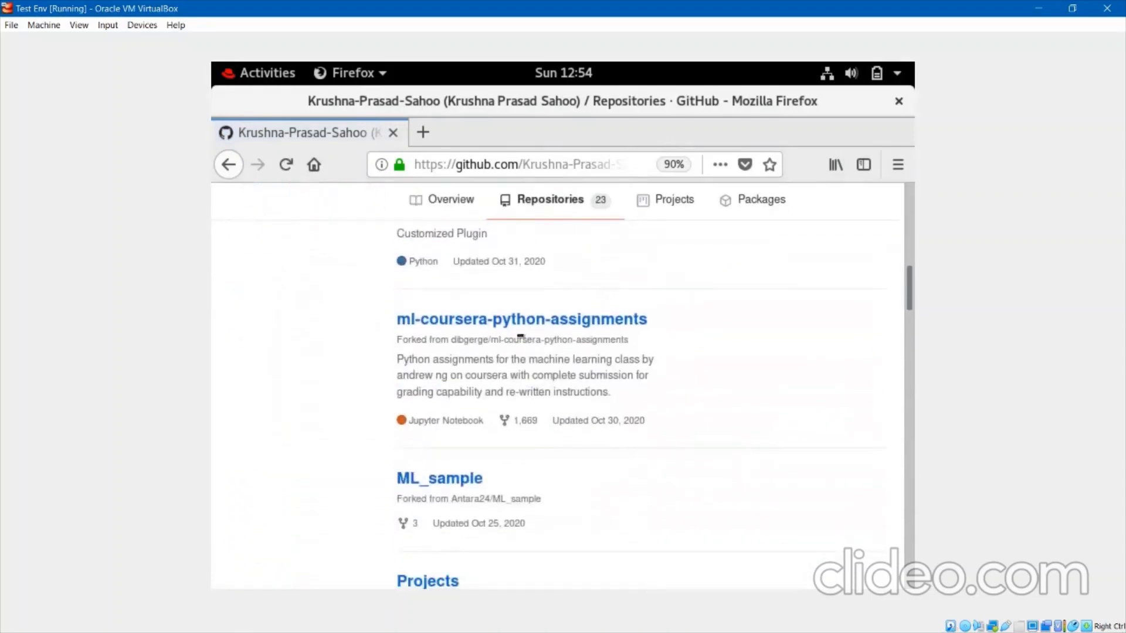
# Open Exercise6/utils.py in ml-coursera-python-assignments and view it as raw text.
pyautogui.click(515, 321)
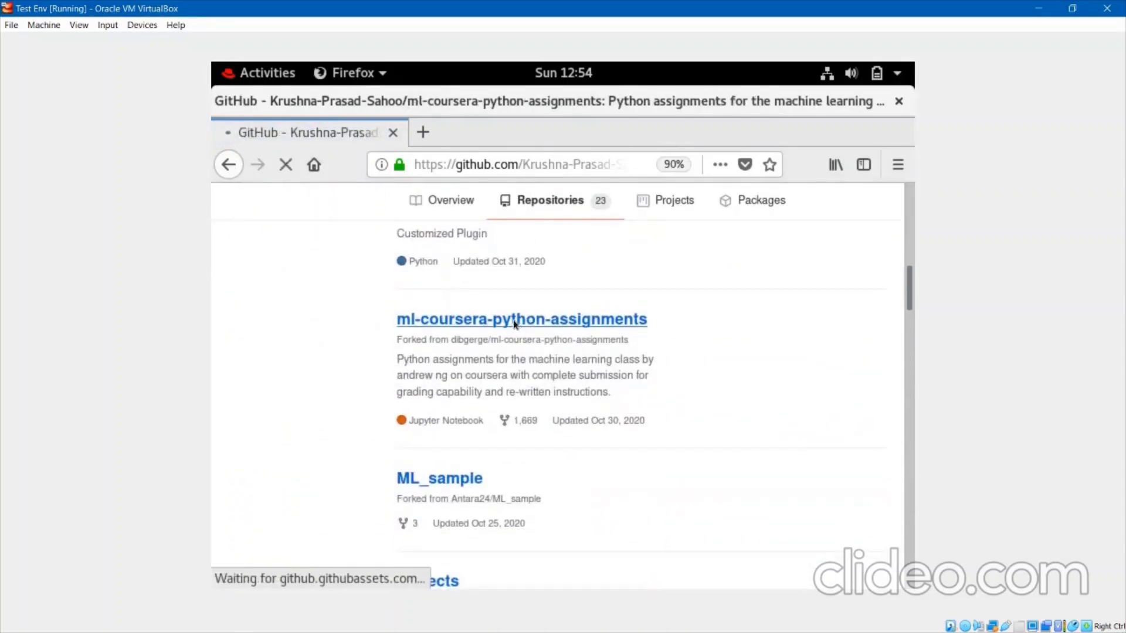
pyautogui.scroll(-5, 486, 421)
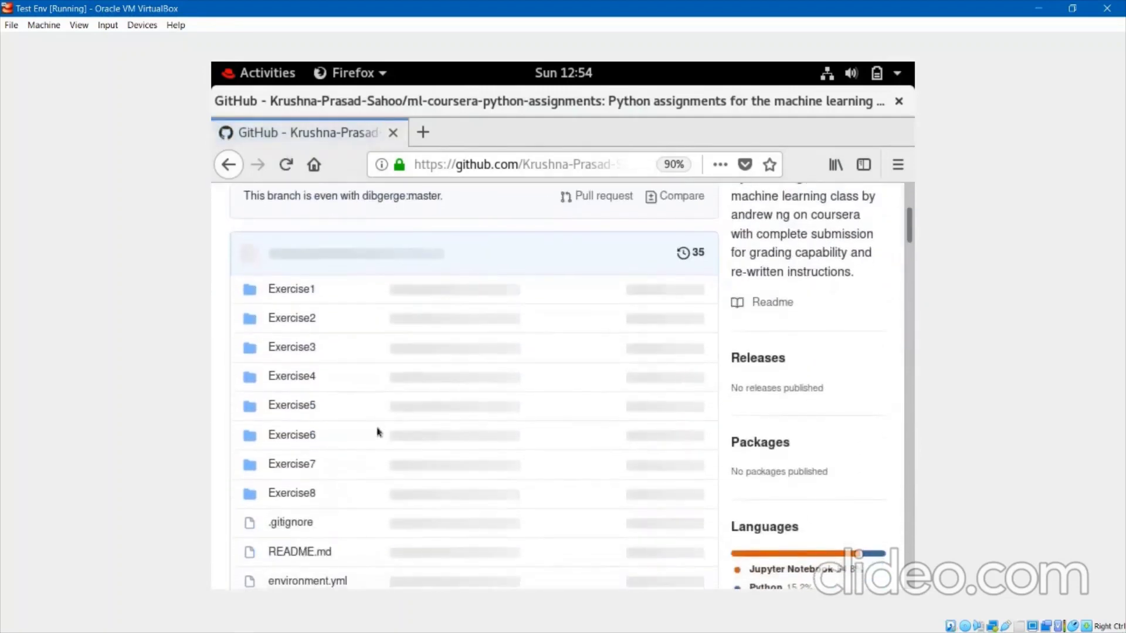
pyautogui.click(304, 437)
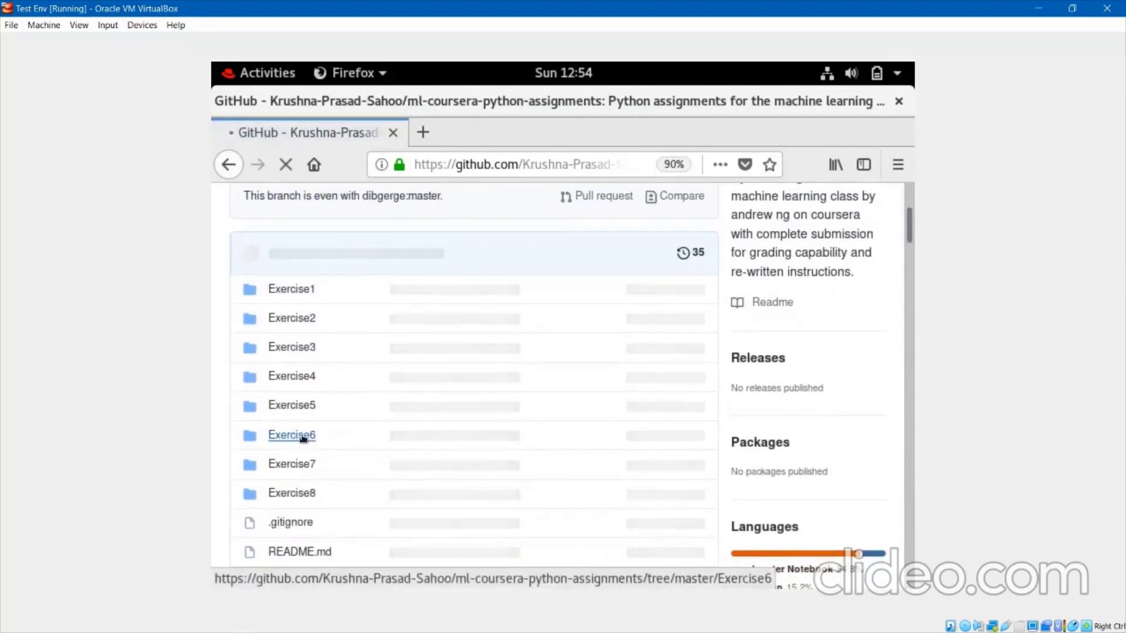
pyautogui.scroll(-5, 409, 472)
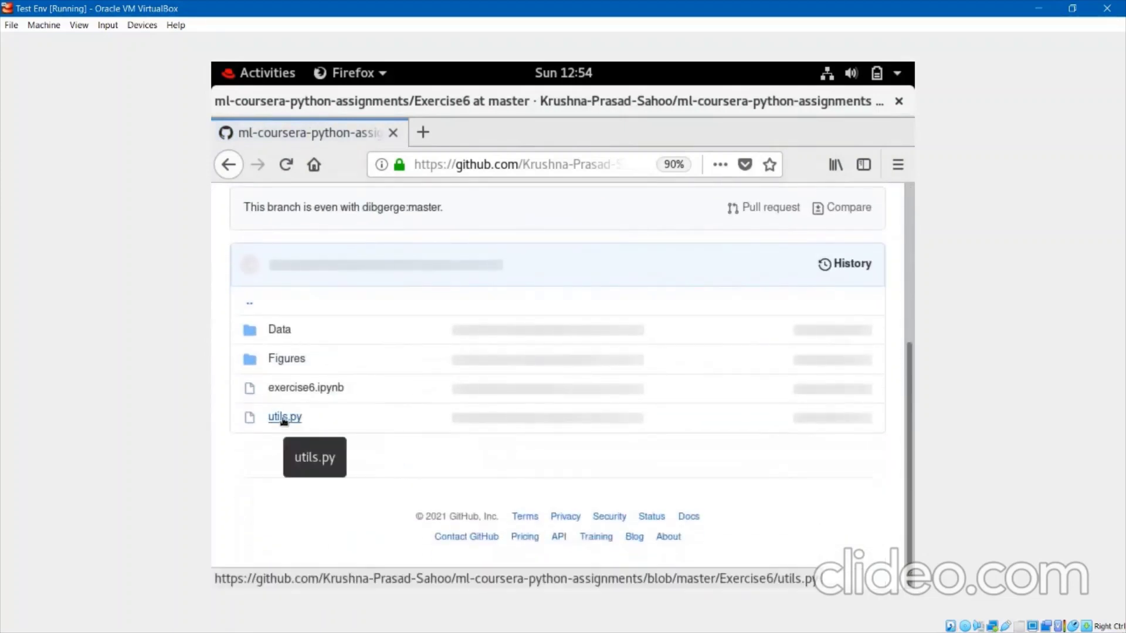
pyautogui.click(283, 418)
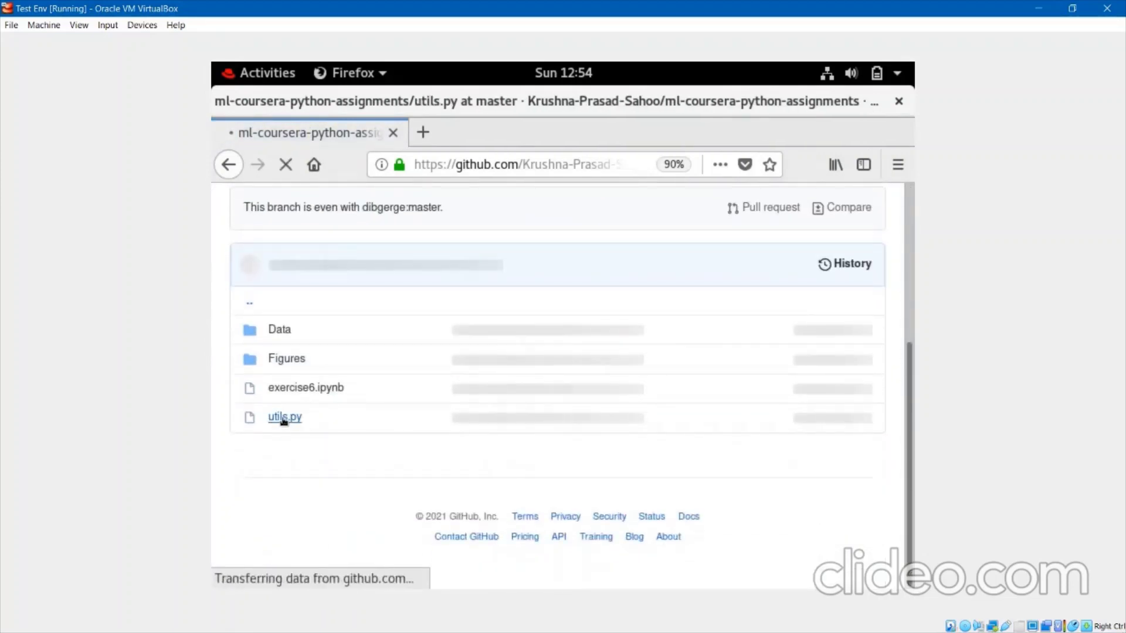
pyautogui.scroll(-5, 422, 443)
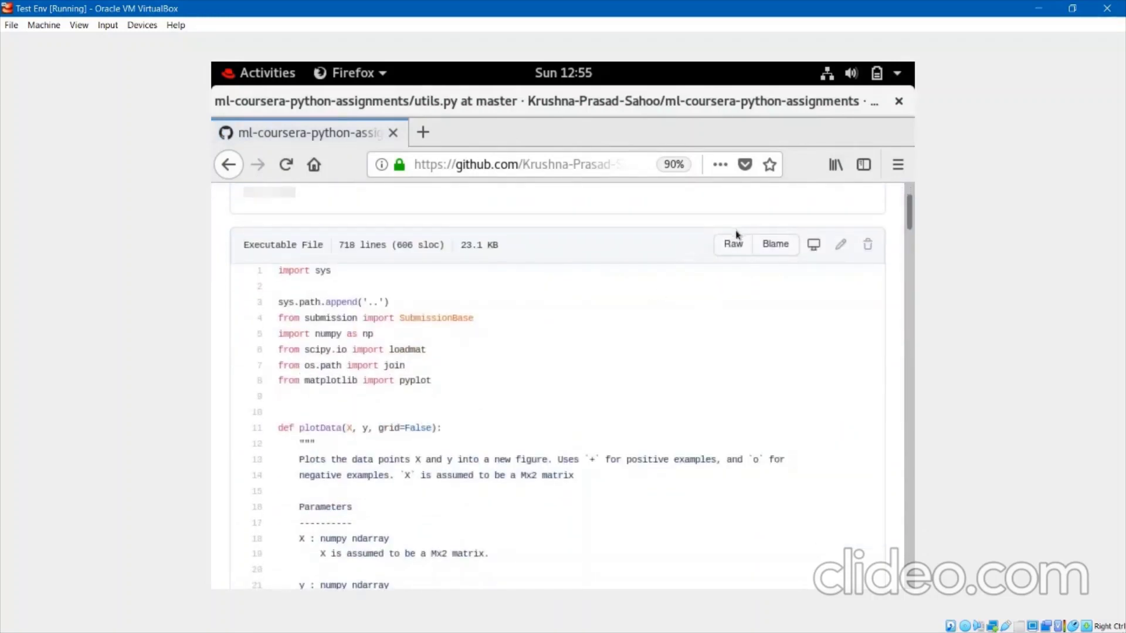
pyautogui.click(737, 249)
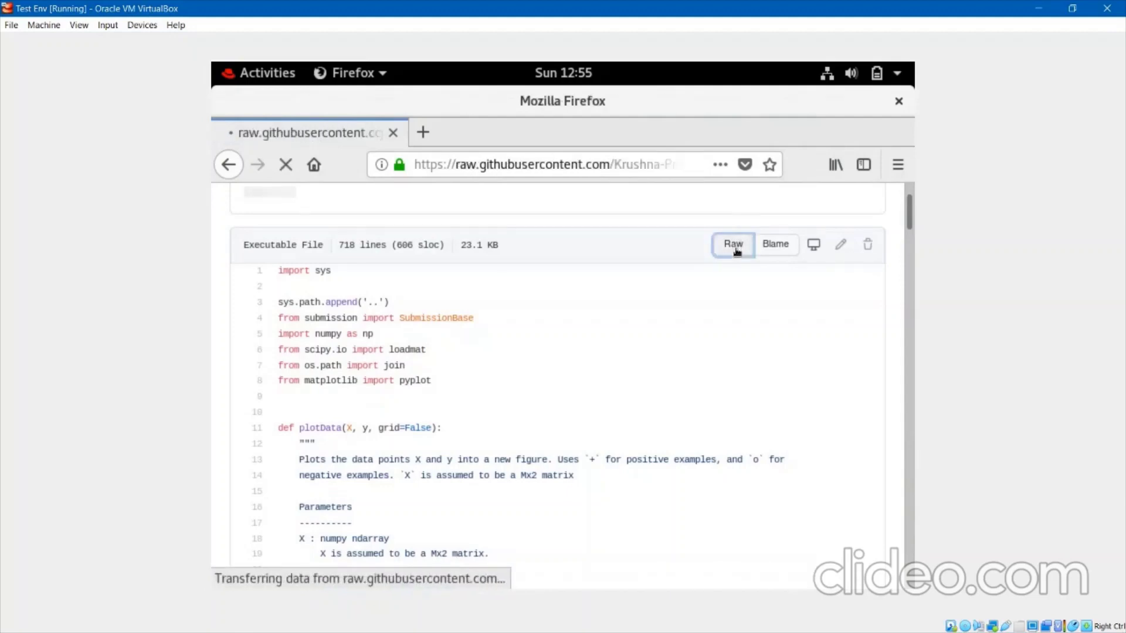
# Copy the raw utils.py page's web address from the address bar.
pyautogui.click(476, 166)
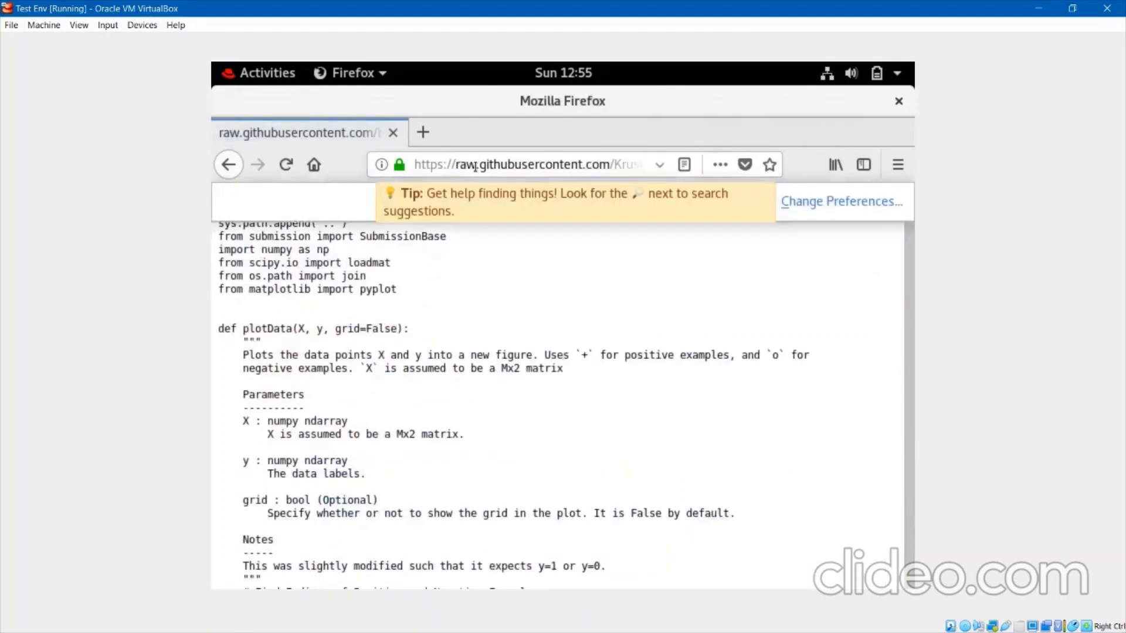
pyautogui.click(475, 166)
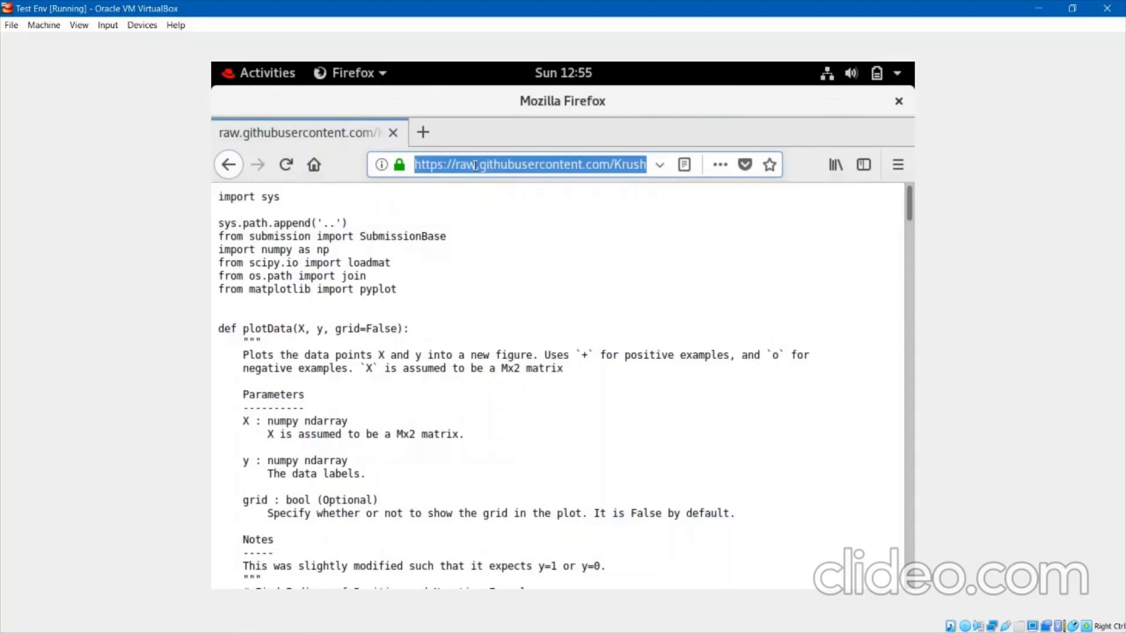
pyautogui.rightClick(475, 165)
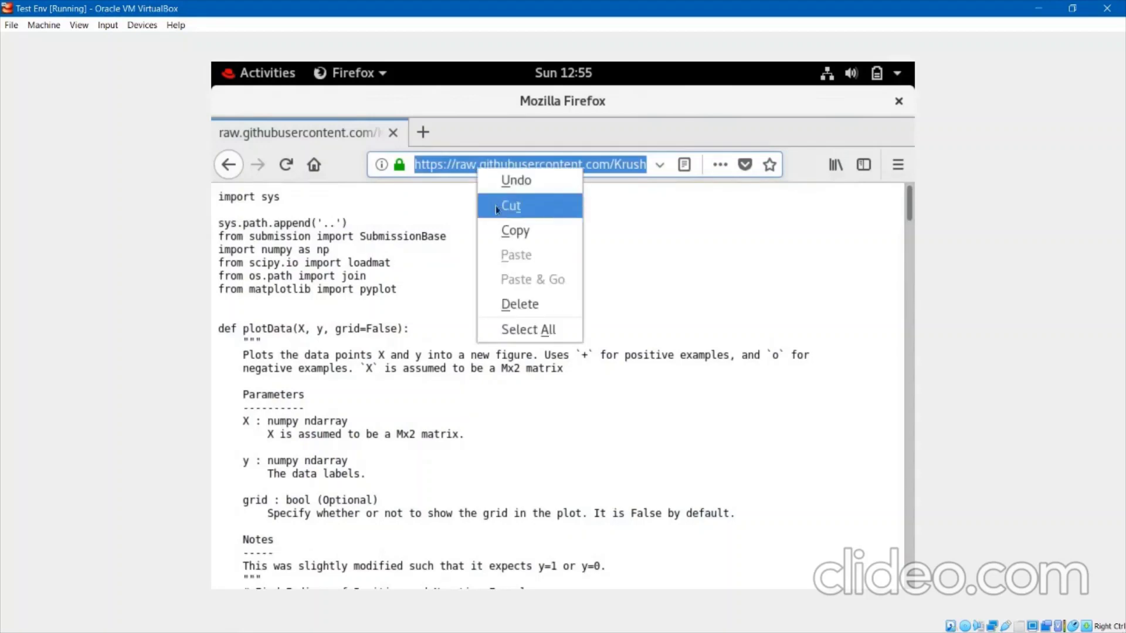
pyautogui.click(495, 234)
# Download the raw utils.py into day15 with wget and the pasted URL.
pyautogui.hotkey('alt', 'Tab')
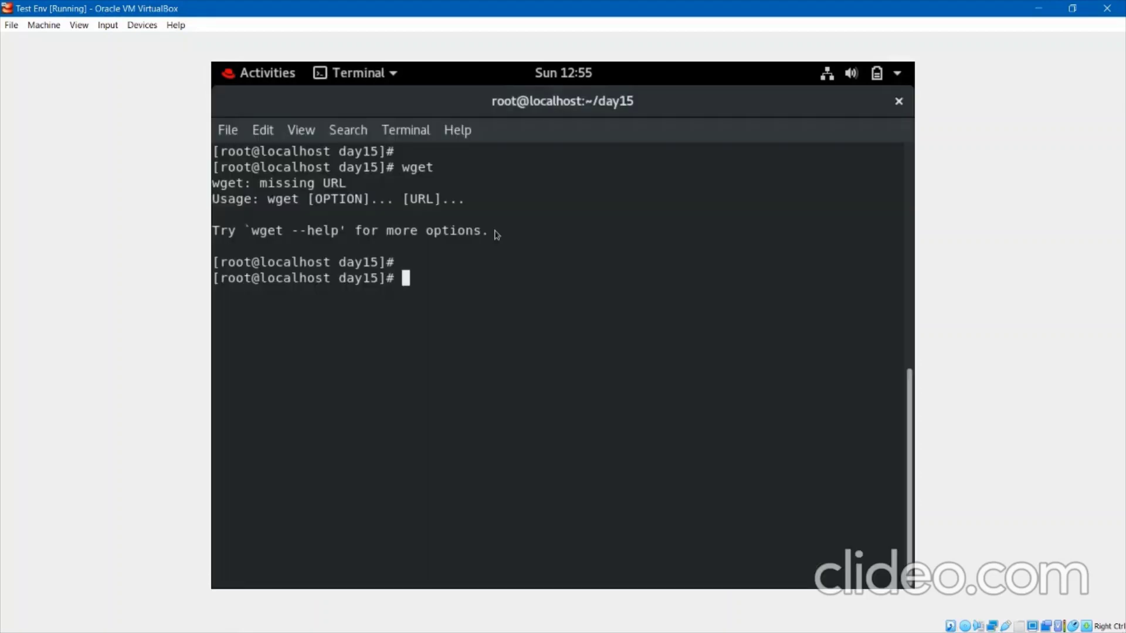
pyautogui.write('wget')
pyautogui.rightClick(512, 269)
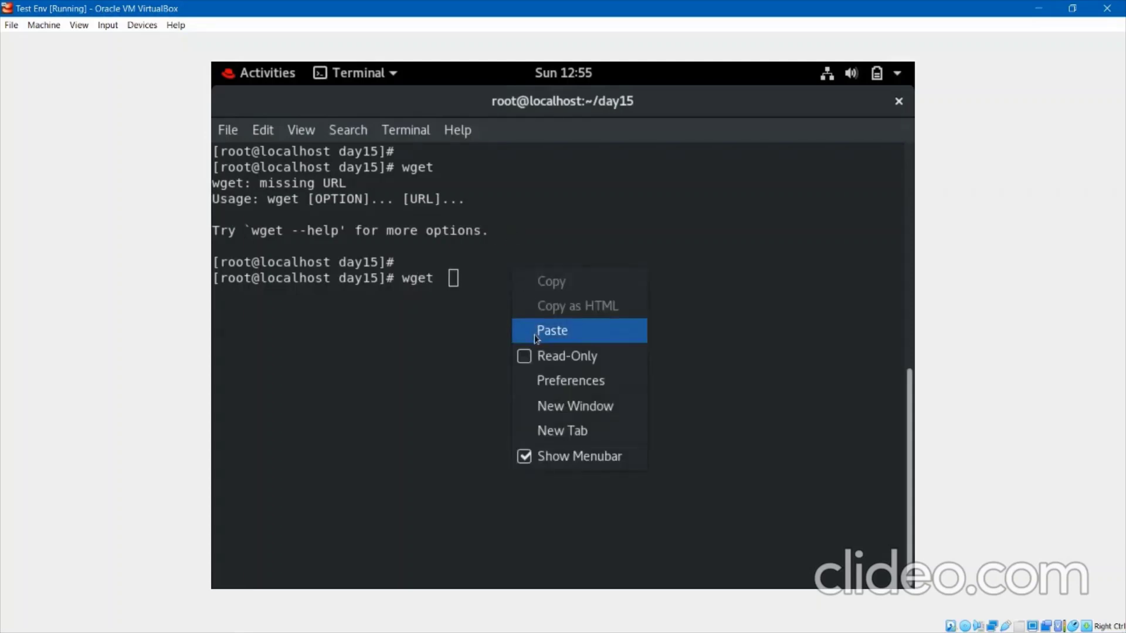
pyautogui.click(552, 331)
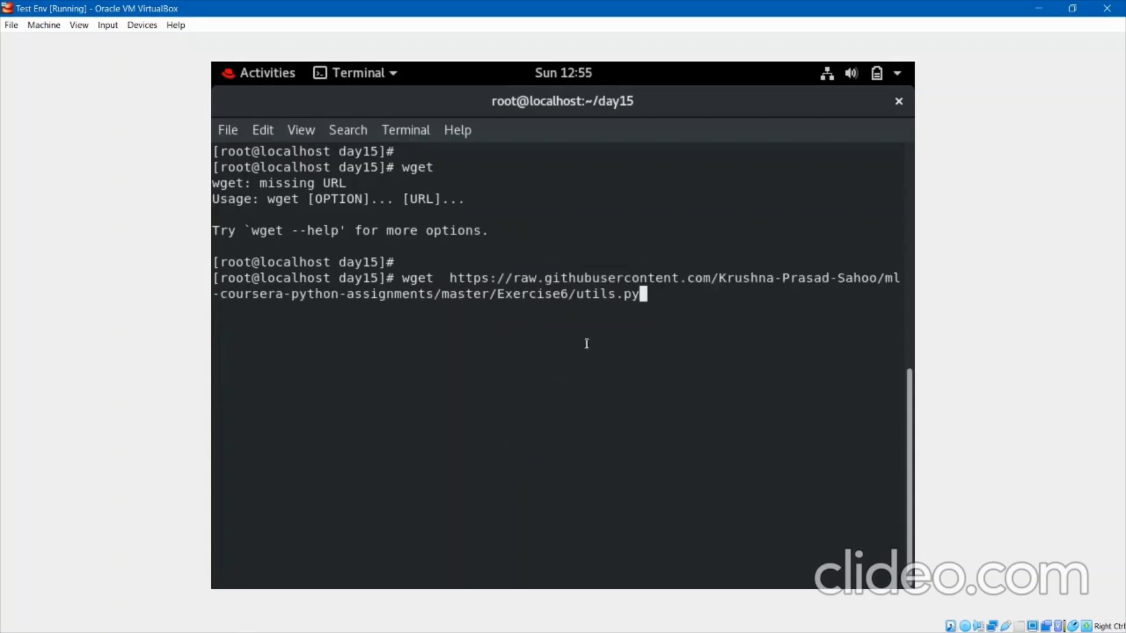
pyautogui.press('Return')
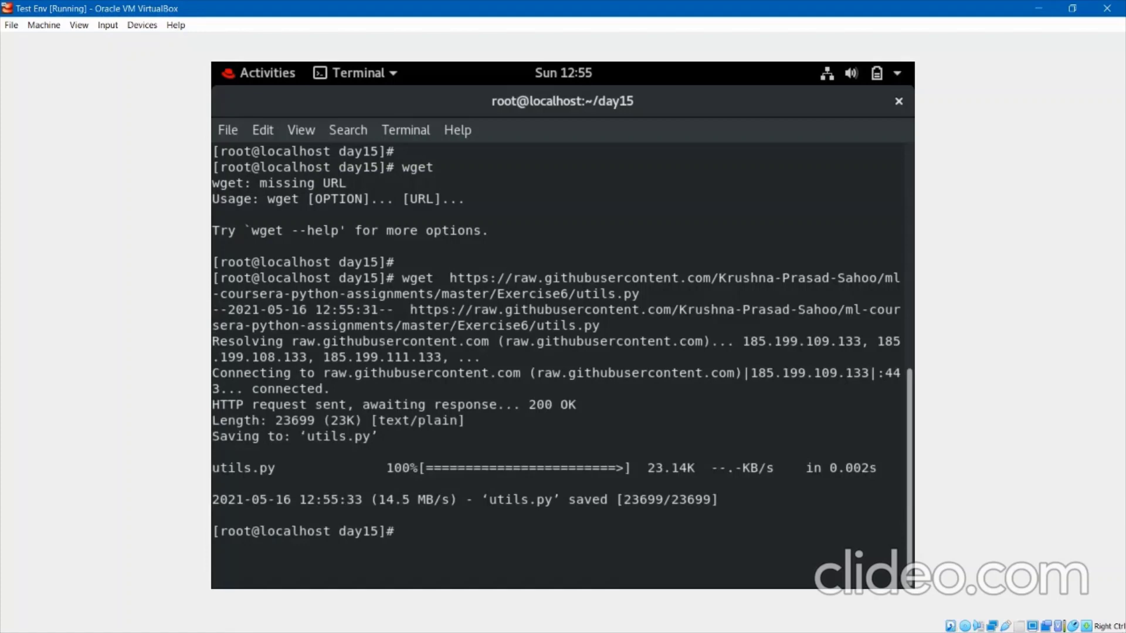
pyautogui.press('Return')
pyautogui.press('Return')
# List day15 to confirm utils.py is there, then print it with cat utils.py.
pyautogui.write('ls')
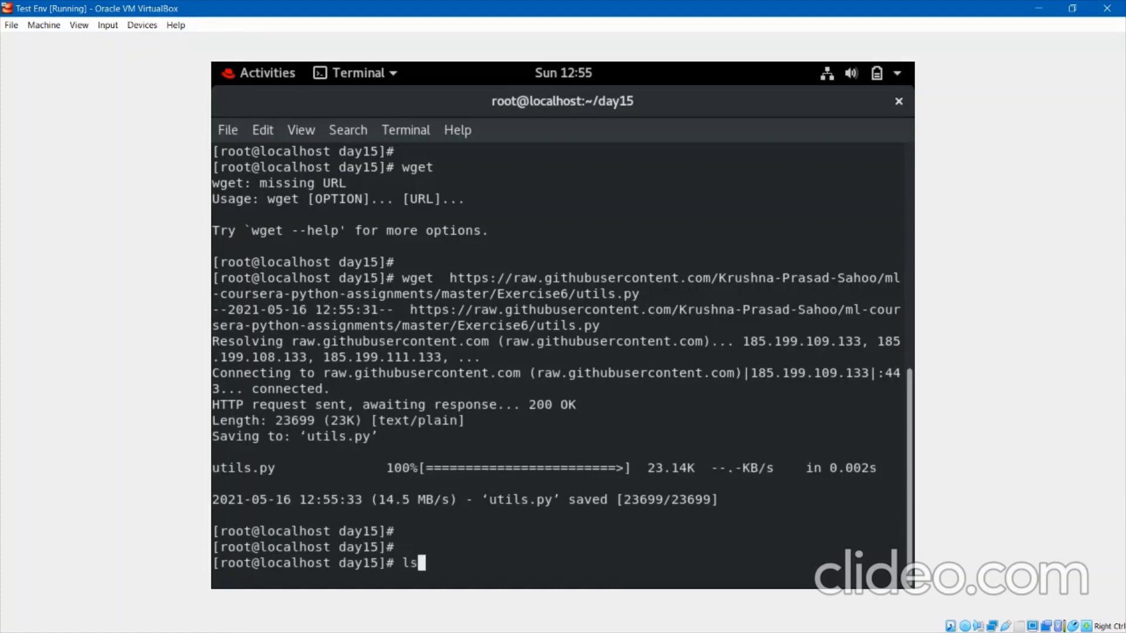
pyautogui.press('Return')
pyautogui.press('Return')
pyautogui.press('Return')
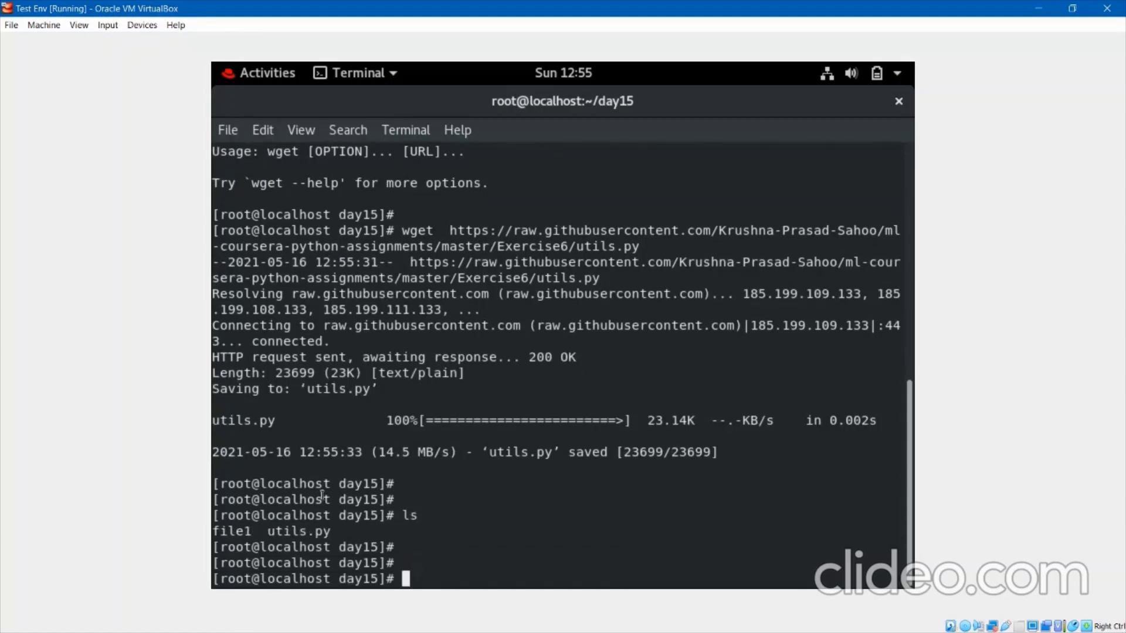
pyautogui.moveTo(267, 531); pyautogui.dragTo(338, 532)
pyautogui.click(339, 532)
pyautogui.write('cat u')
pyautogui.press('Tab')
pyautogui.press('Return')
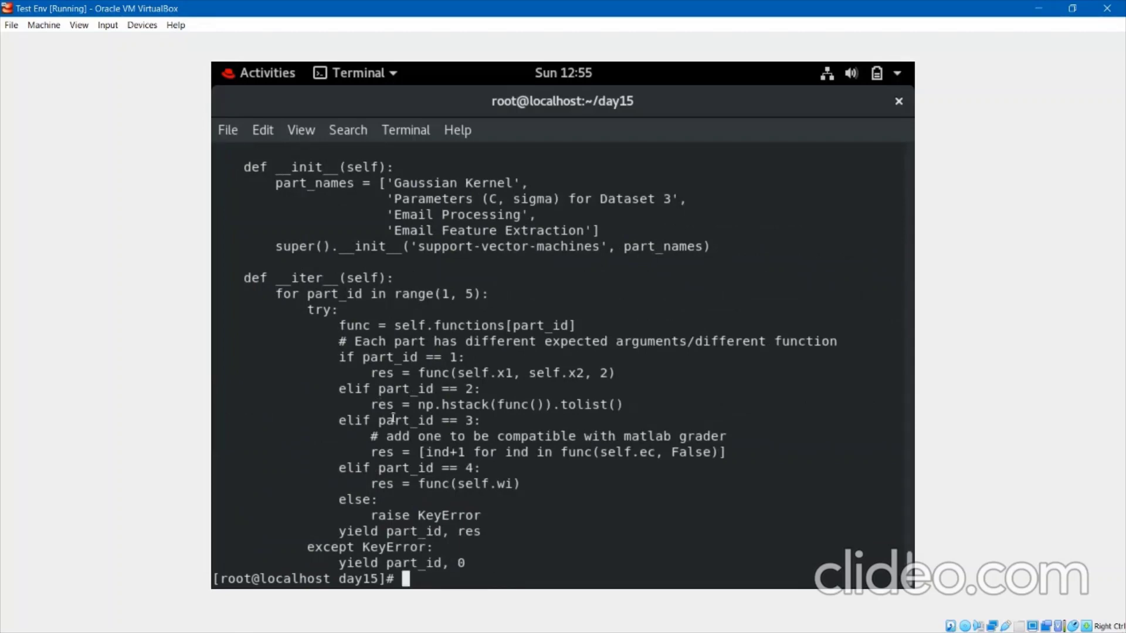
pyautogui.press('Return')
pyautogui.press('Return')
pyautogui.press('Return')
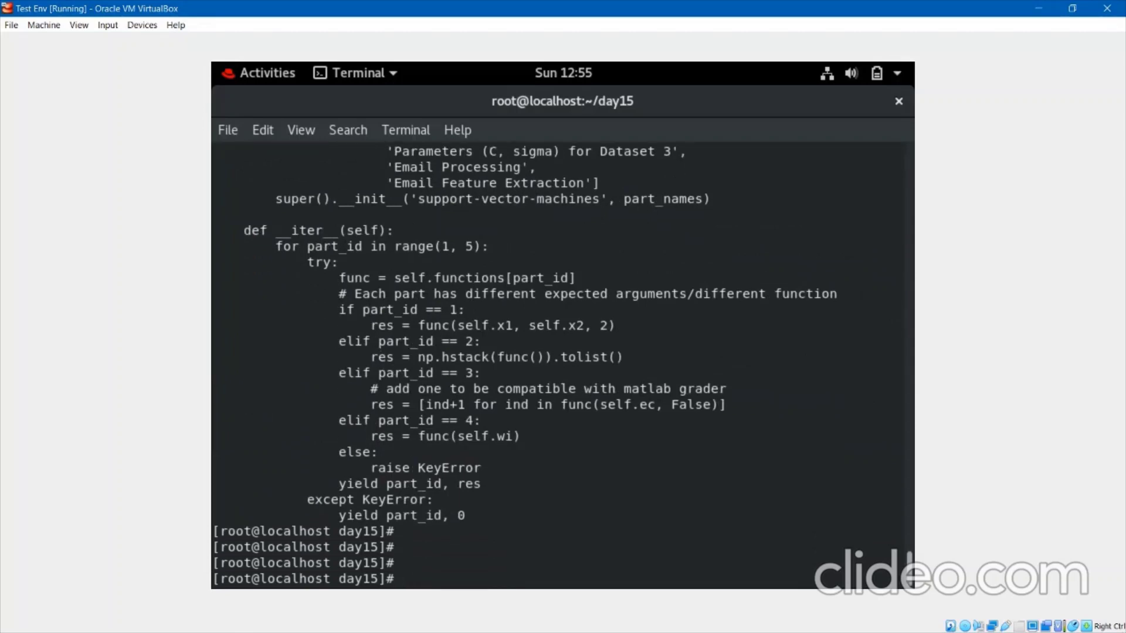
# Open utils.py with less and compare its opening lines to the browser copy.
pyautogui.write('less utils.py')
pyautogui.press('Return')
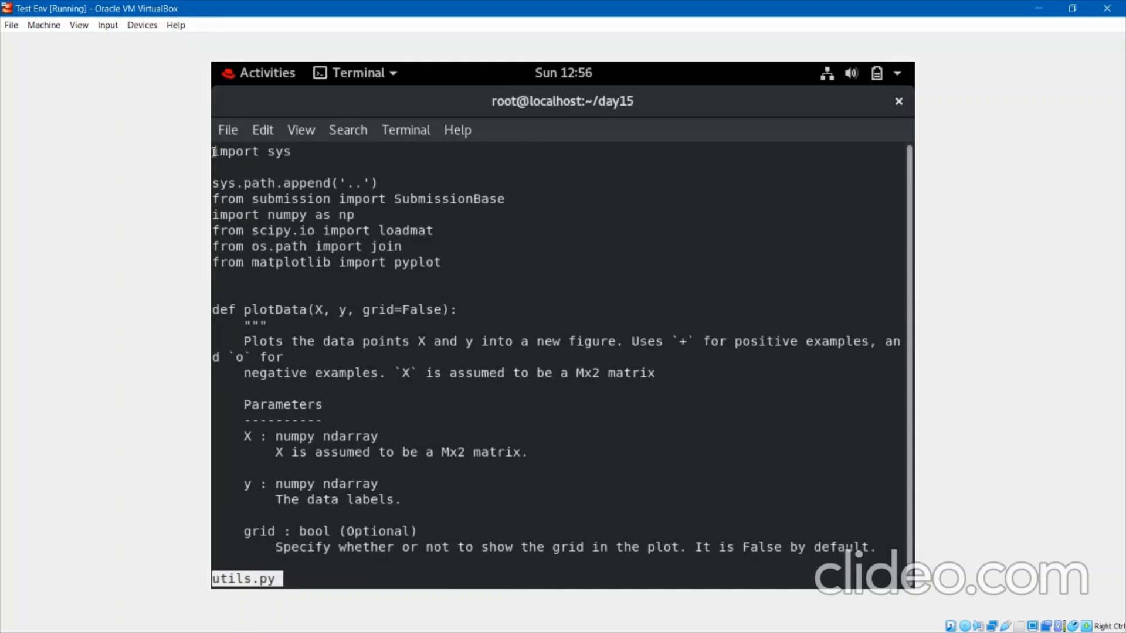
pyautogui.moveTo(213, 151); pyautogui.dragTo(417, 342)
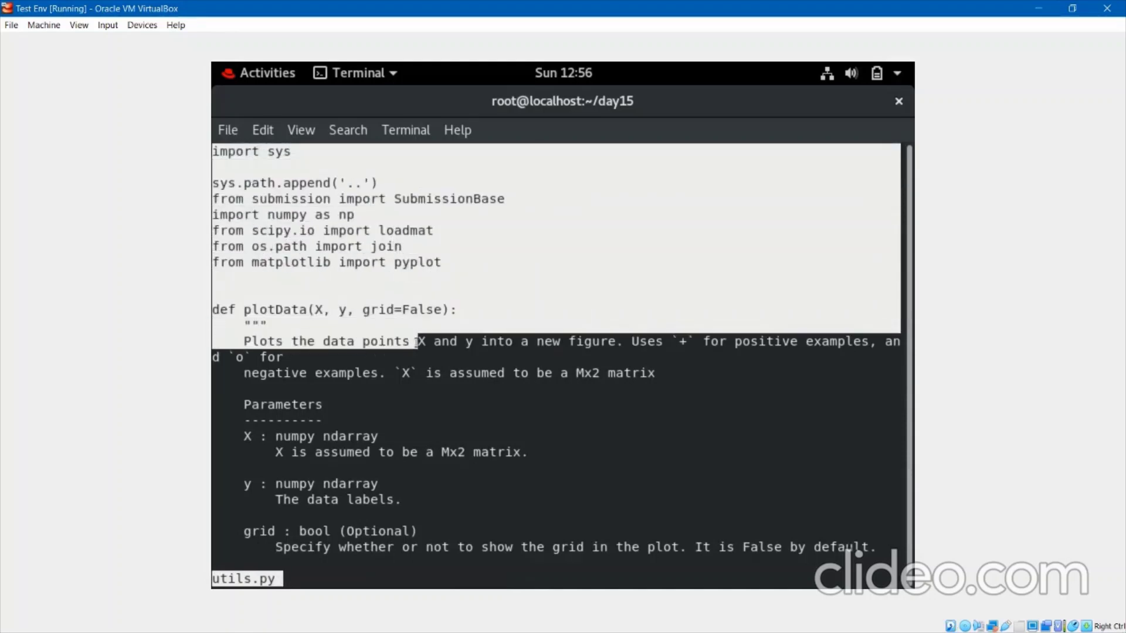
pyautogui.hotkey('alt', 'Tab')
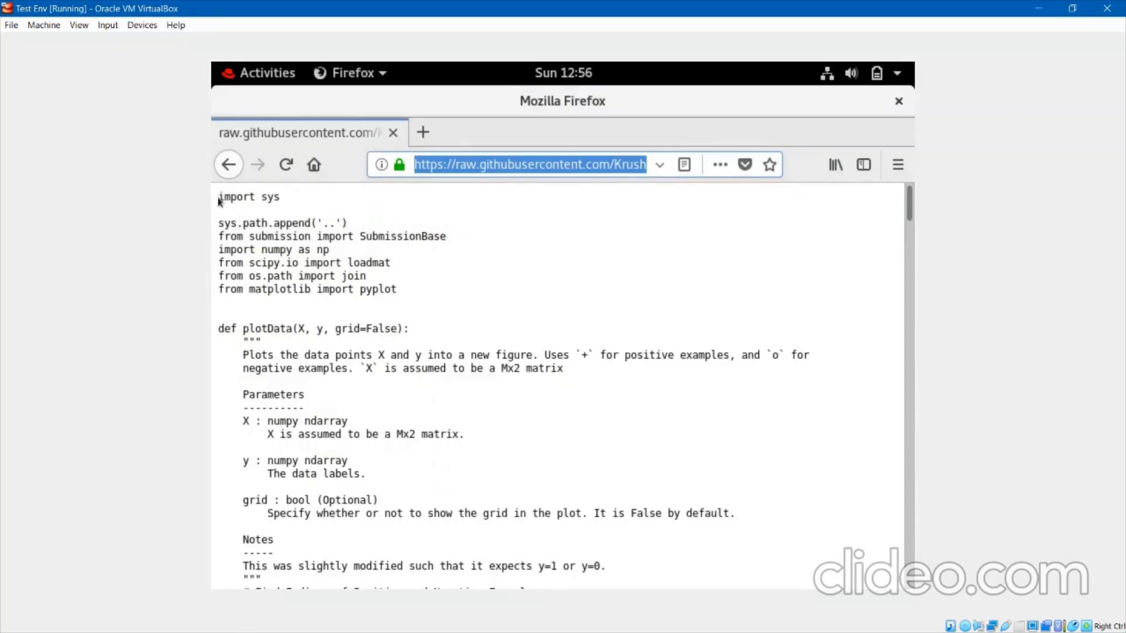
pyautogui.moveTo(218, 201); pyautogui.dragTo(439, 537)
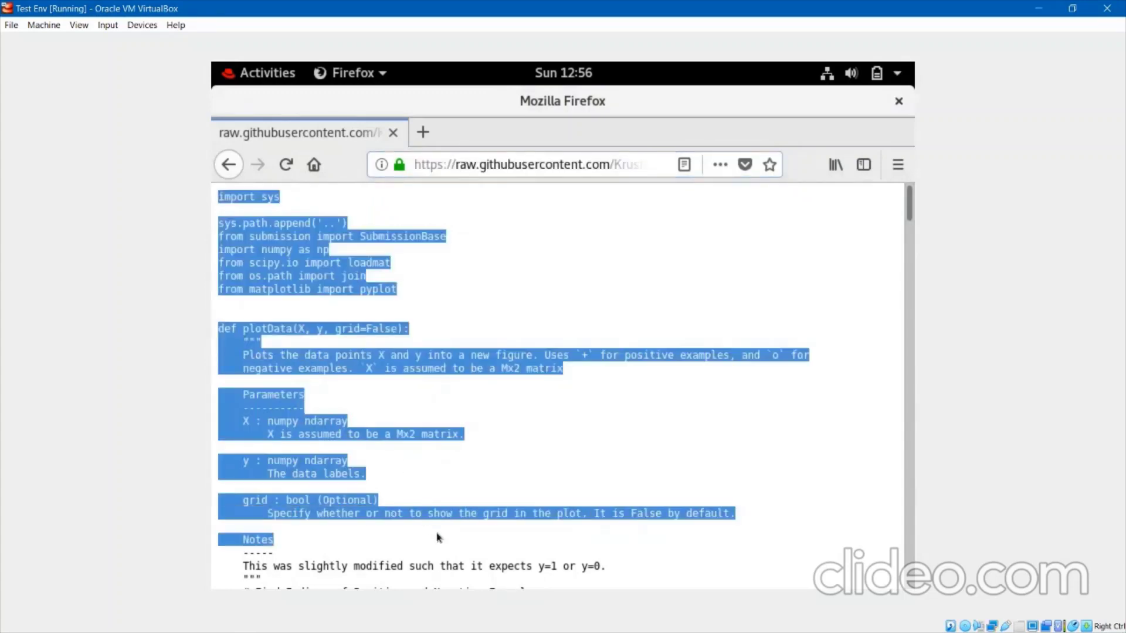
# Quit less, clear the screen, and print utils.py again with cat.
pyautogui.hotkey('alt', 'Tab')
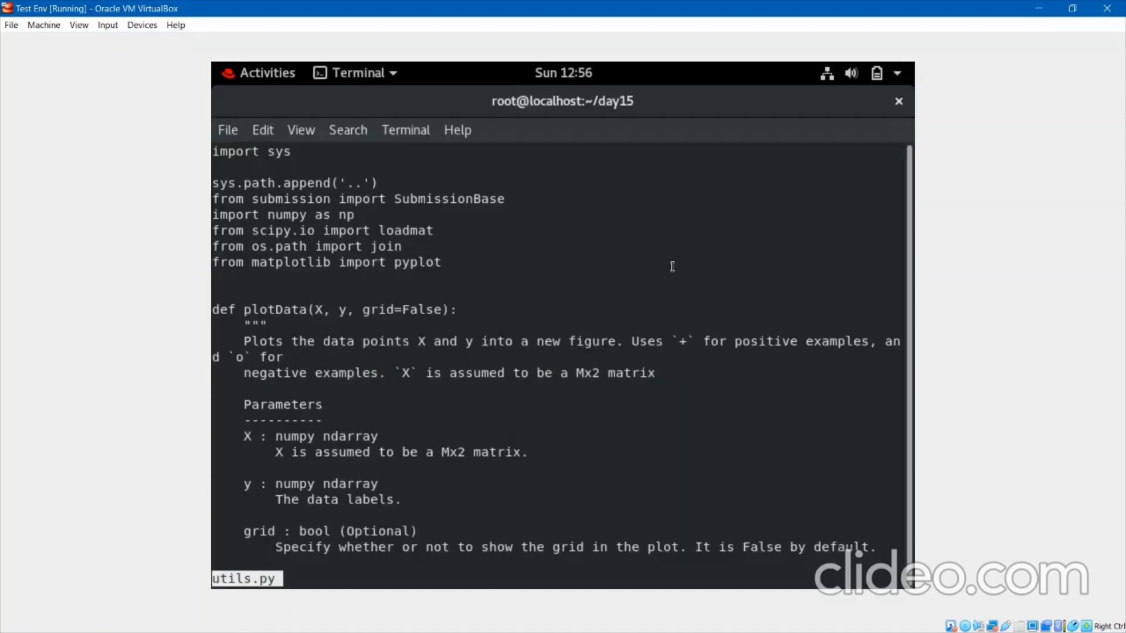
pyautogui.press('q')
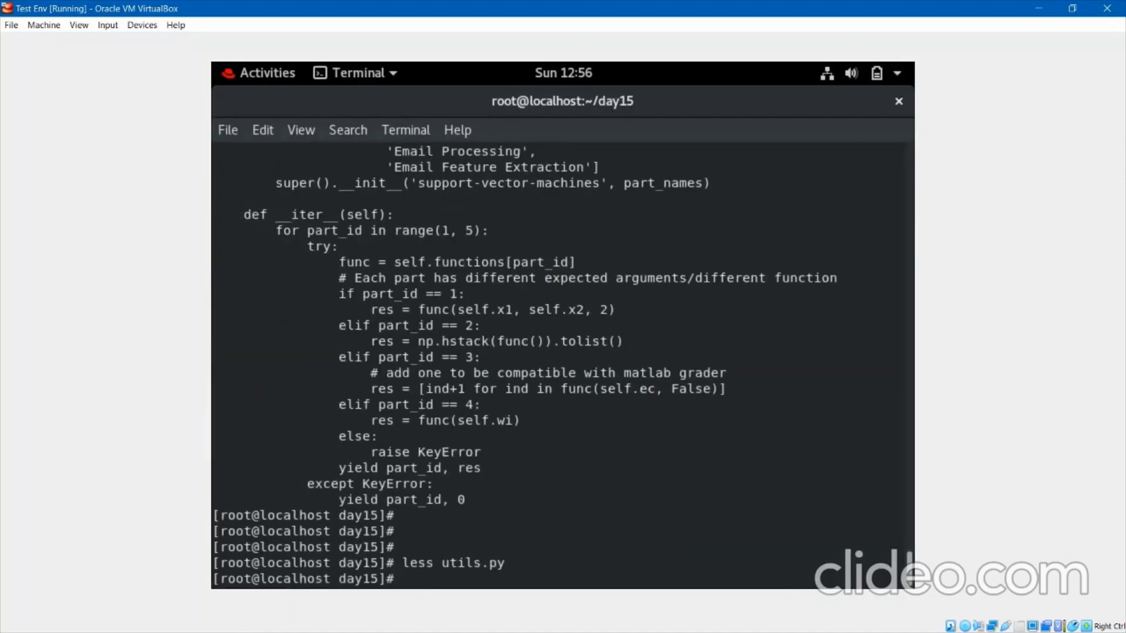
pyautogui.press('Return')
pyautogui.press('Return')
pyautogui.write('clear')
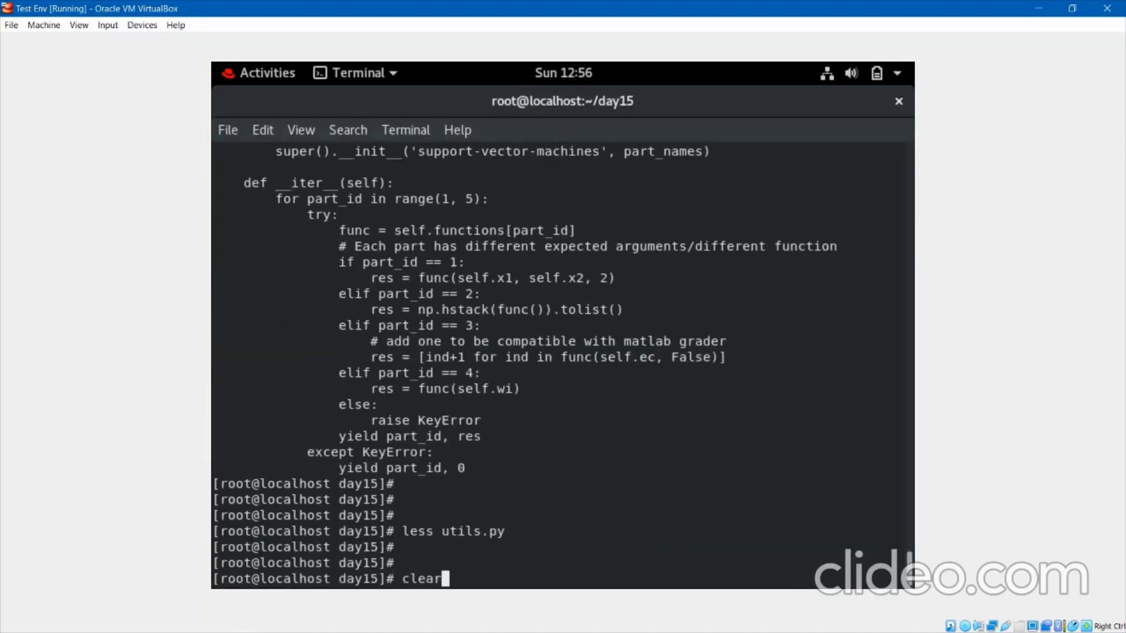
pyautogui.press('Return')
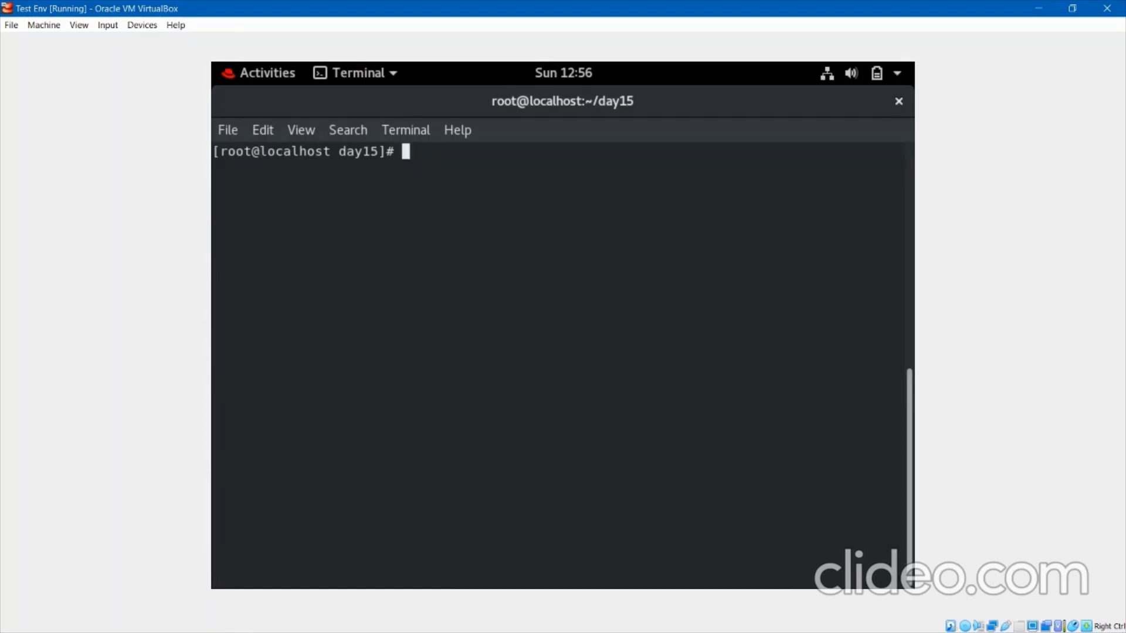
pyautogui.press('Return')
pyautogui.press('Return')
pyautogui.write('tr')
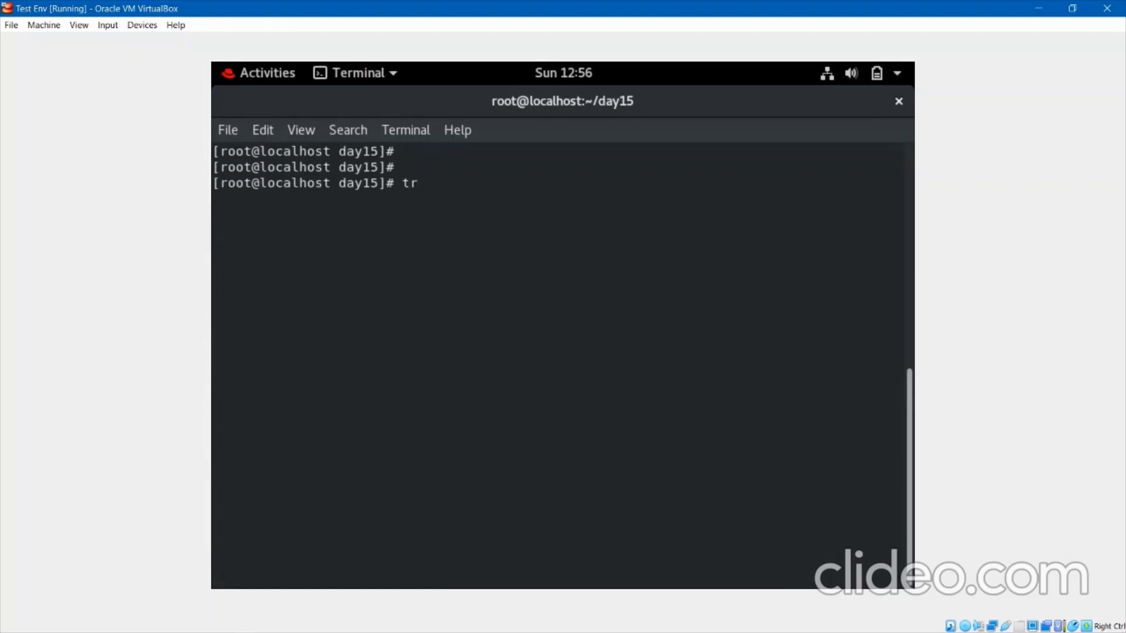
pyautogui.press('BackSpace')
pyautogui.press('BackSpace')
pyautogui.write('ca')
pyautogui.write('t')
pyautogui.press('Tab')
pyautogui.press('Return')
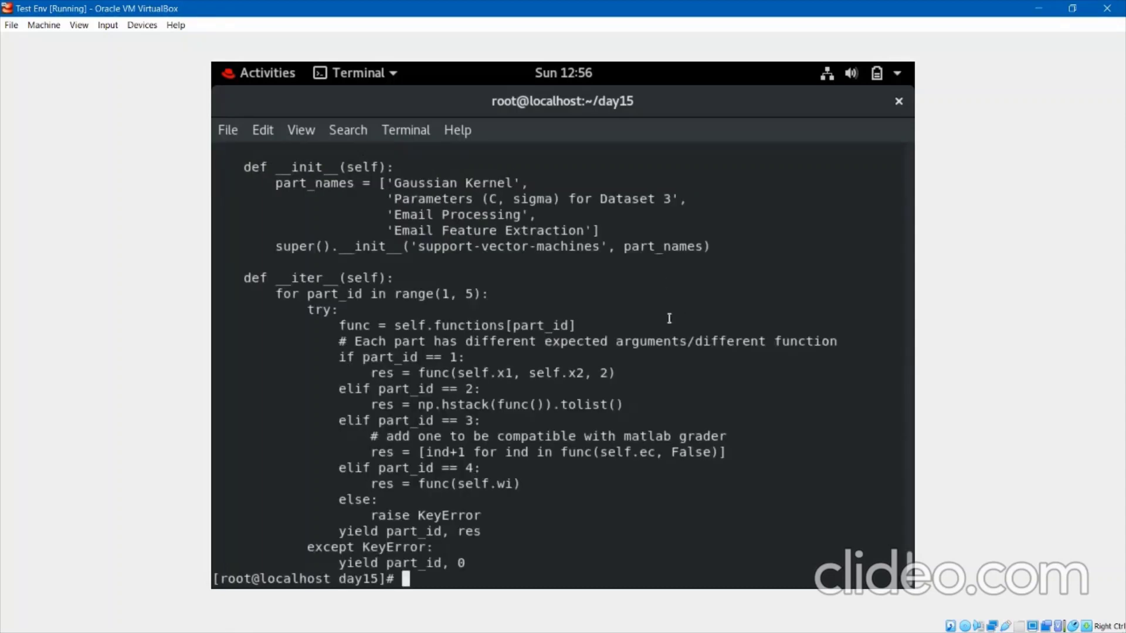
pyautogui.press('Return')
pyautogui.press('Return')
pyautogui.press('Return')
# Clear the screen and compose tr 'a-z' 'A-Z' < utils.py.
pyautogui.write('clear')
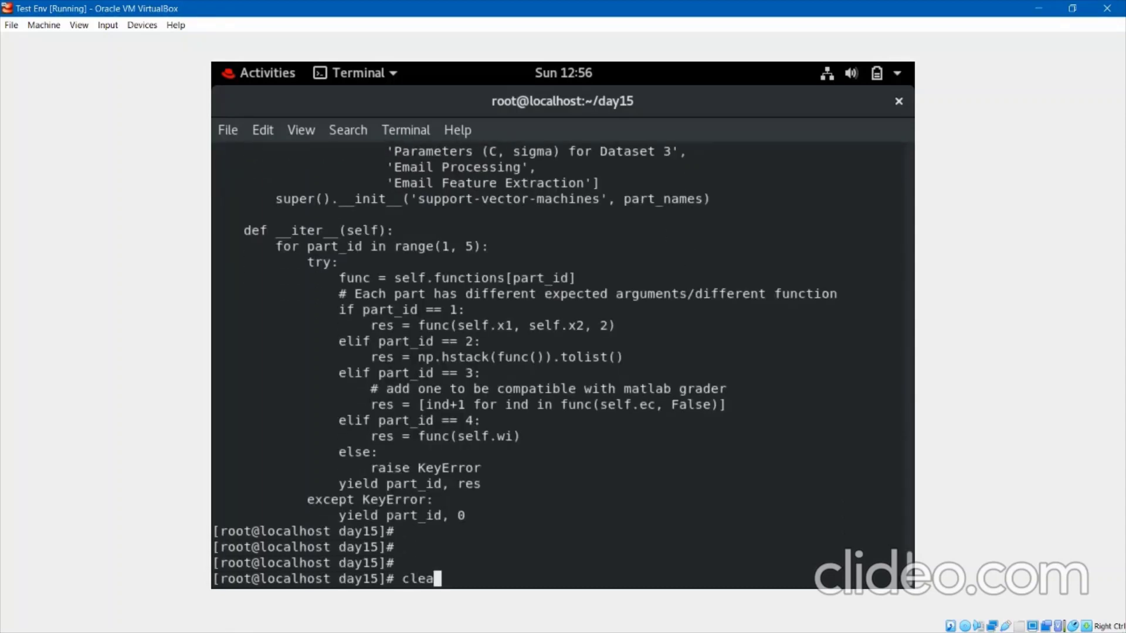
pyautogui.press('Return')
pyautogui.press('Return')
pyautogui.press('Return')
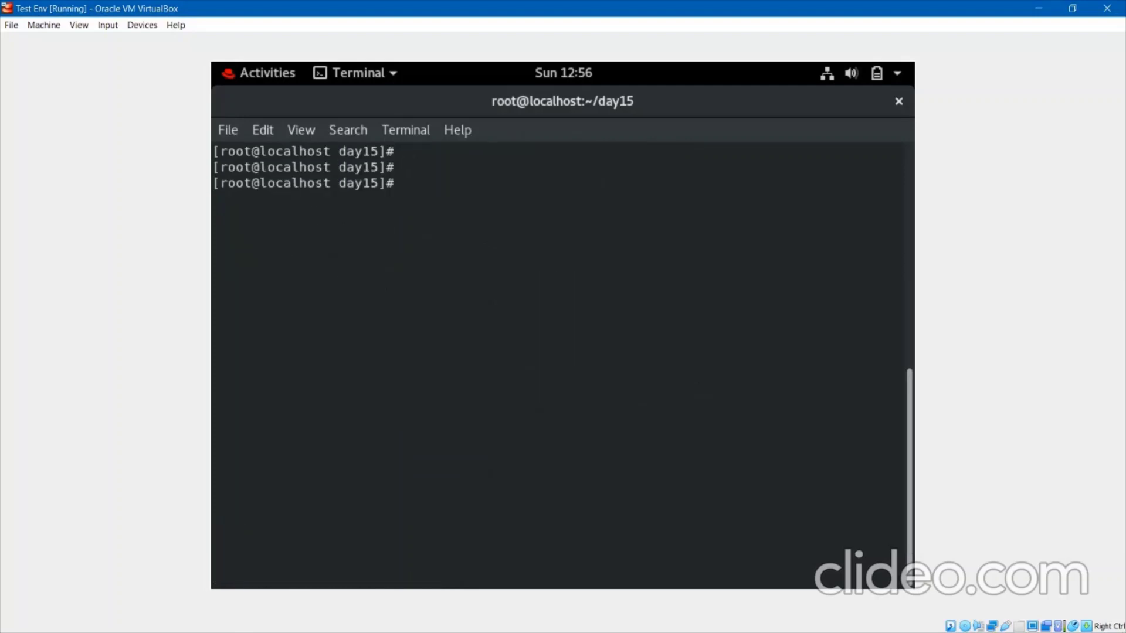
pyautogui.write('tr  ')
pyautogui.write("'a'")
pyautogui.press('Left')
pyautogui.write('a-z')
pyautogui.press('Right')
pyautogui.write("''")
pyautogui.press('Left')
pyautogui.write('A-Z')
pyautogui.press('Right')
pyautogui.write('<  ut')
pyautogui.press('Tab')
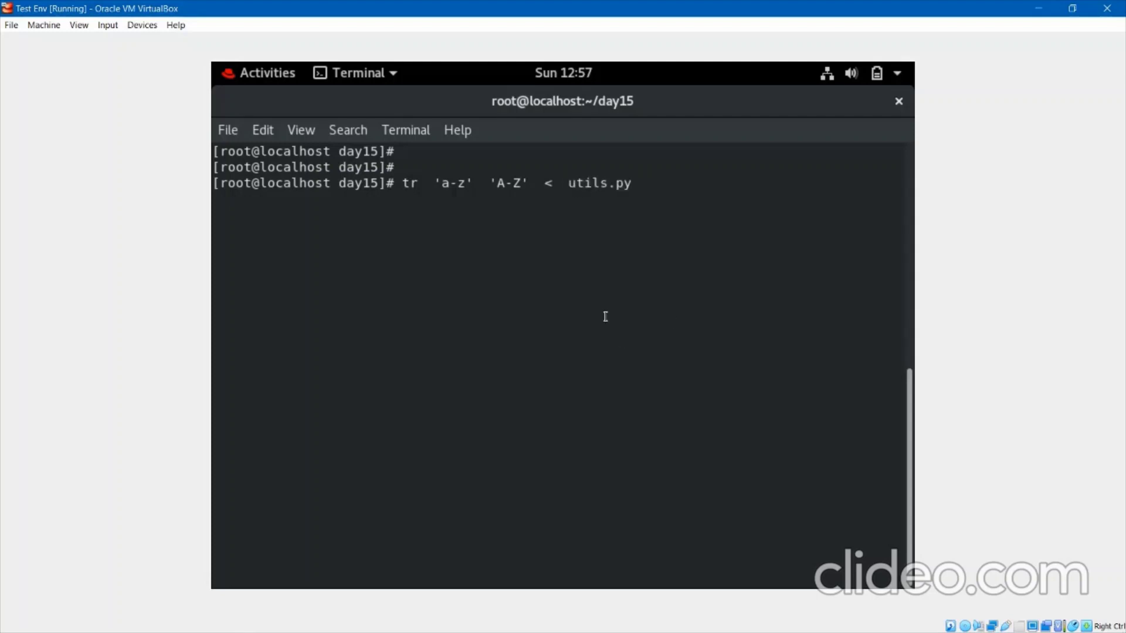
# Point out the < redirection, run the conversion, and scroll the uppercase output.
pyautogui.doubleClick(546, 185)
pyautogui.click(551, 185)
pyautogui.press('Return')
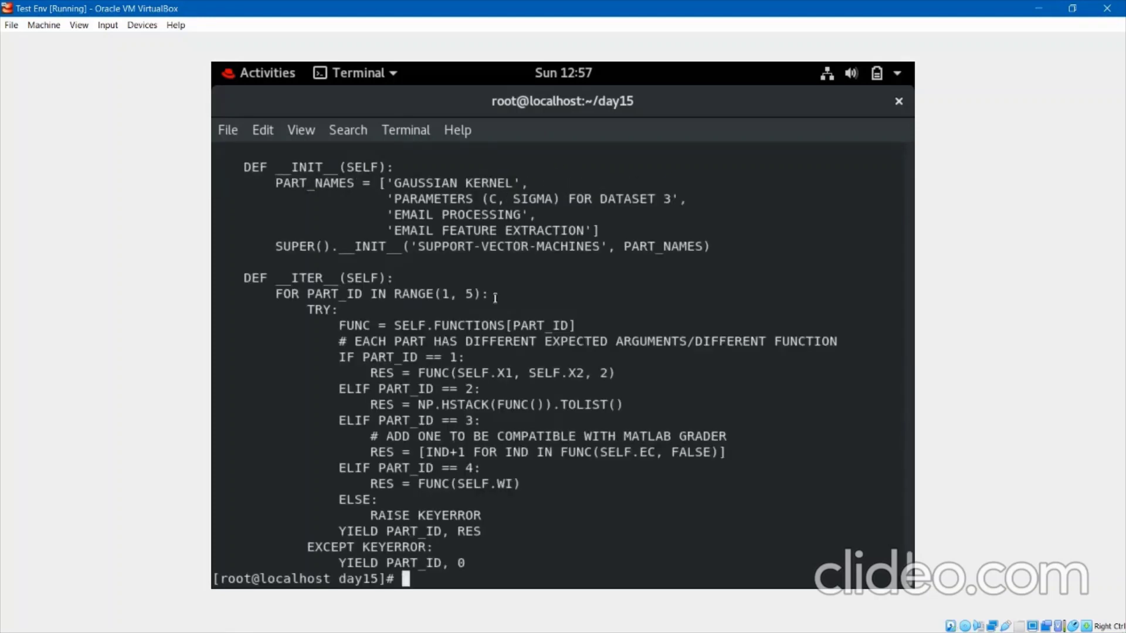
pyautogui.moveTo(243, 166); pyautogui.dragTo(558, 478)
pyautogui.scroll(6, 559, 478)
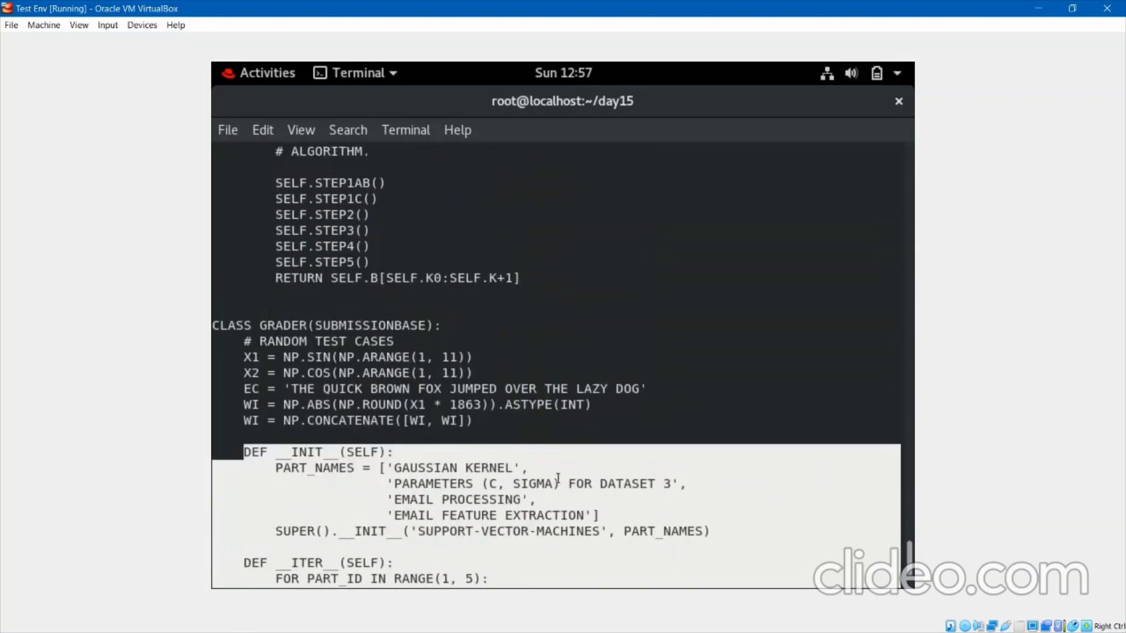
pyautogui.scroll(12, 559, 478)
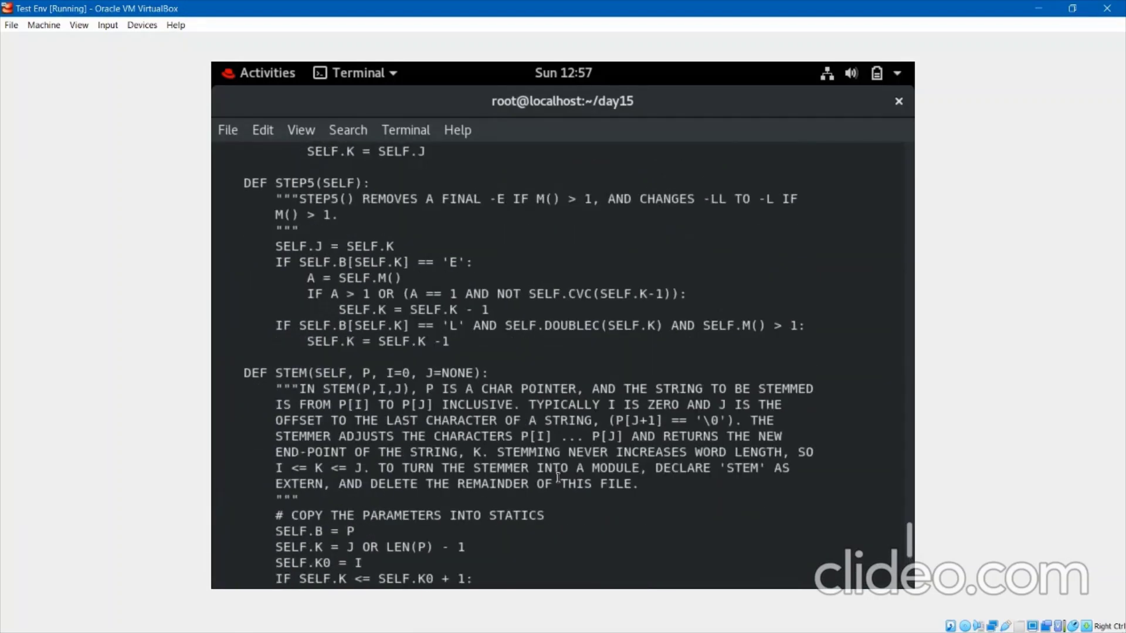
pyautogui.scroll(-18, 549, 449)
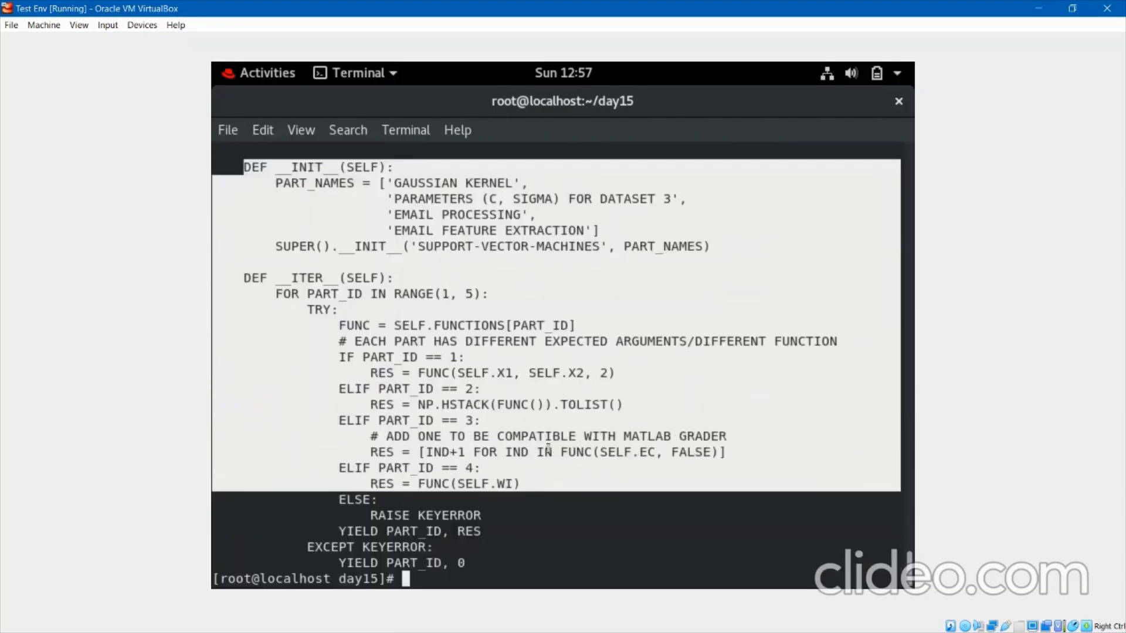
pyautogui.press('Return')
pyautogui.press('Return')
pyautogui.press('Return')
# Clear the screen, recall the tr command, and cancel it with Ctrl+C.
pyautogui.write('clear')
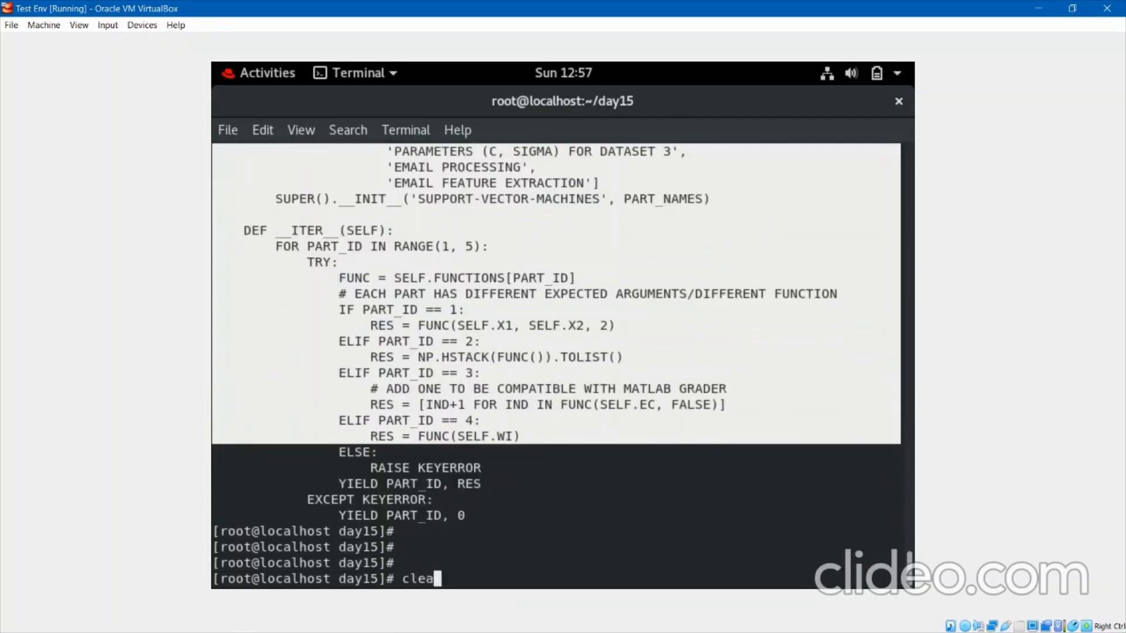
pyautogui.press('Return')
pyautogui.press('Return')
pyautogui.press('Return')
pyautogui.press('Up')
pyautogui.press('Up')
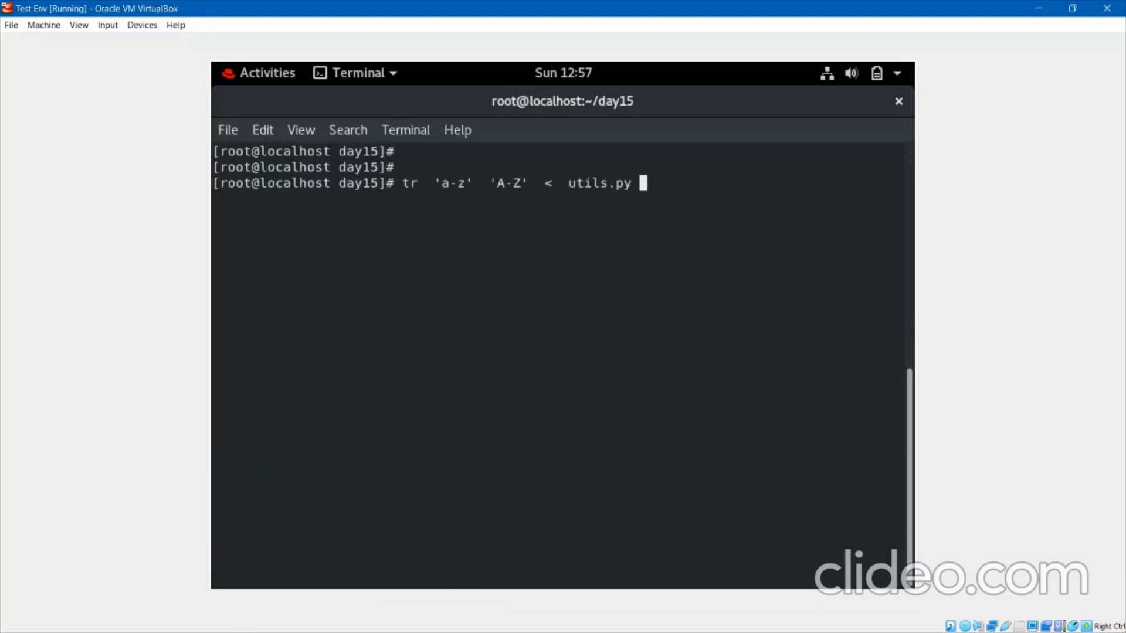
pyautogui.hotkey('ctrl', 'c')
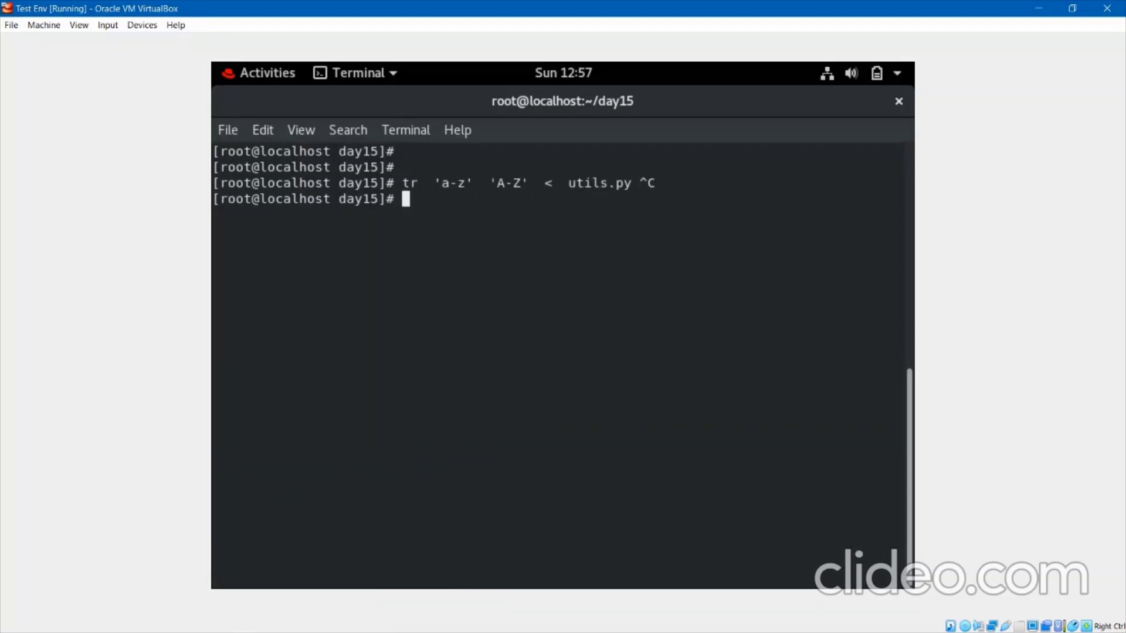
pyautogui.press('Return')
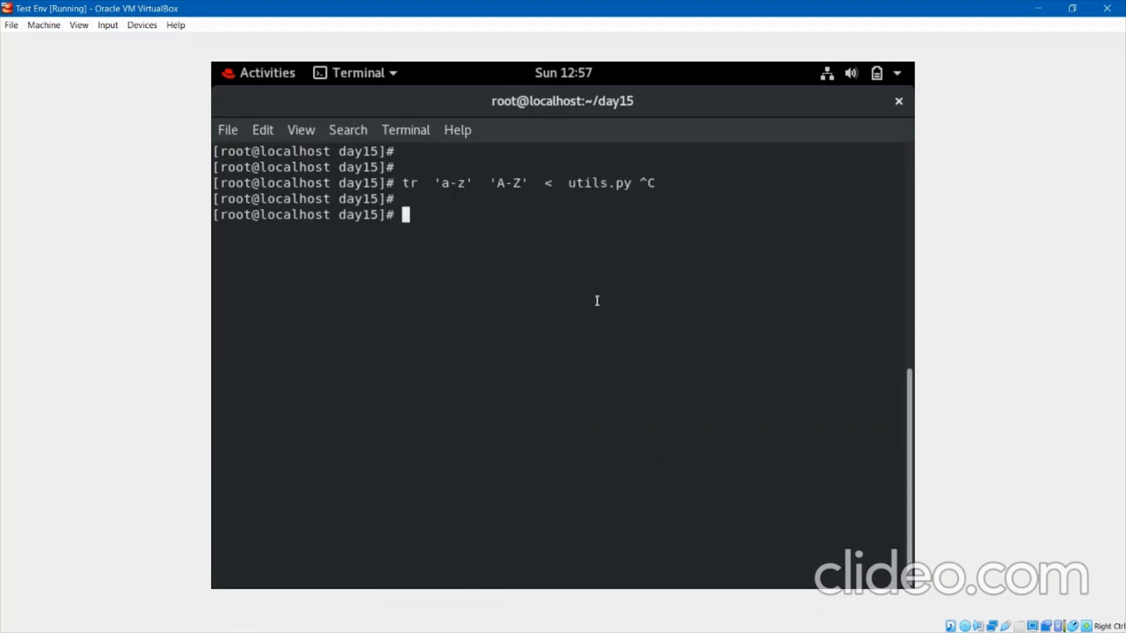
# Paste the clipboard's GitHub URL at the prompt, then cancel that line.
pyautogui.moveTo(569, 183); pyautogui.dragTo(636, 182)
pyautogui.hotkey('ctrl', 'c')
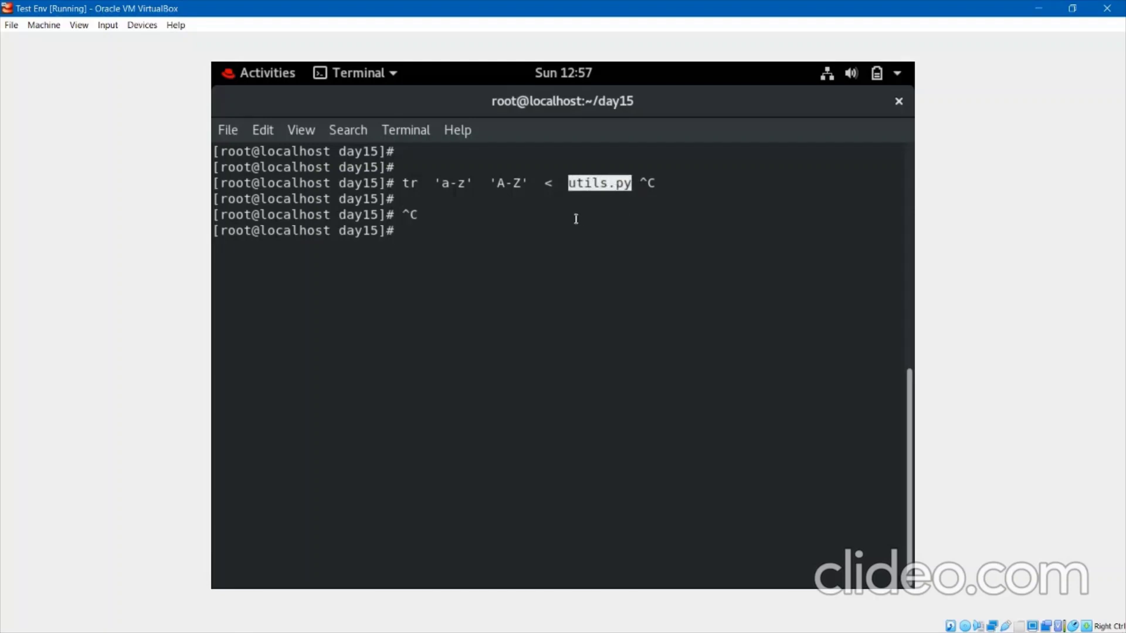
pyautogui.rightClick(529, 233)
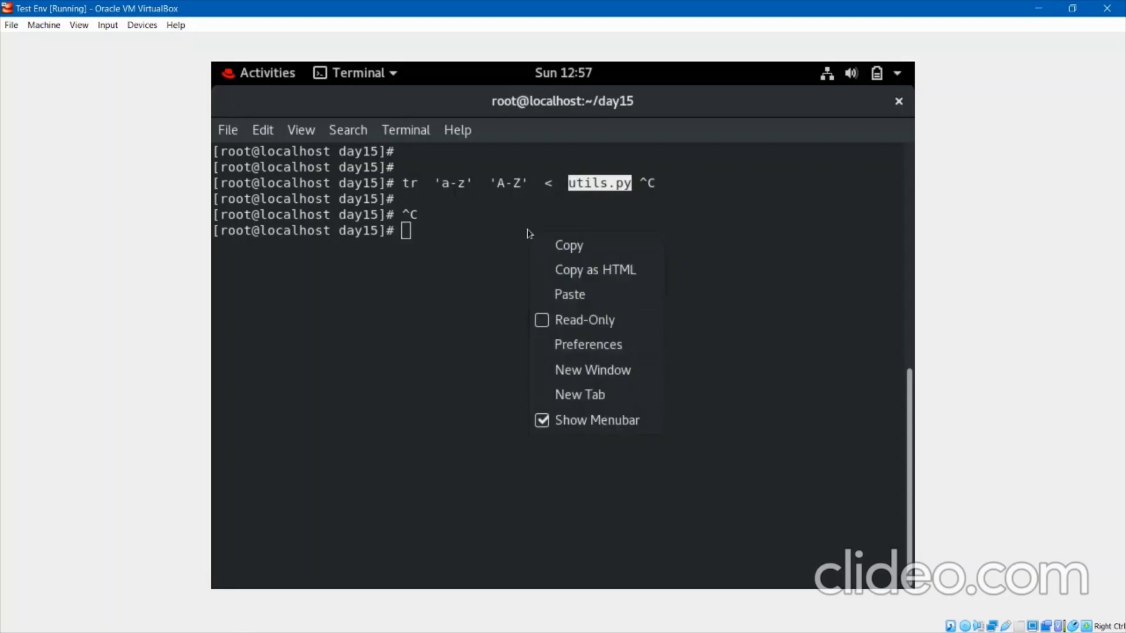
pyautogui.click(561, 295)
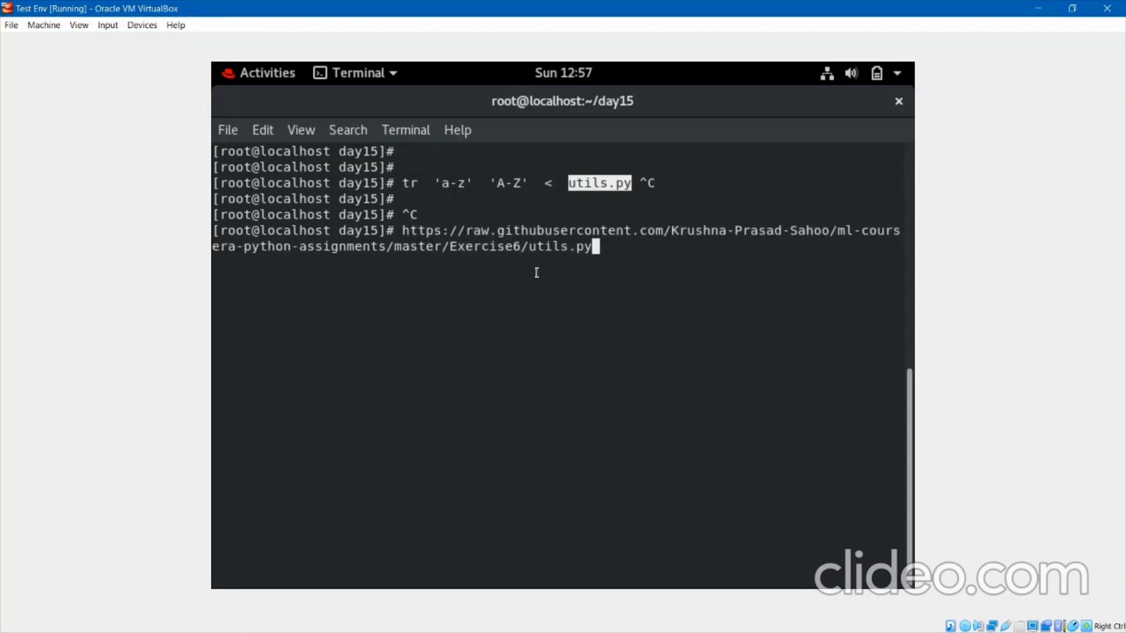
pyautogui.hotkey('ctrl', 'c')
pyautogui.press('Return')
pyautogui.press('Return')
pyautogui.press('Return')
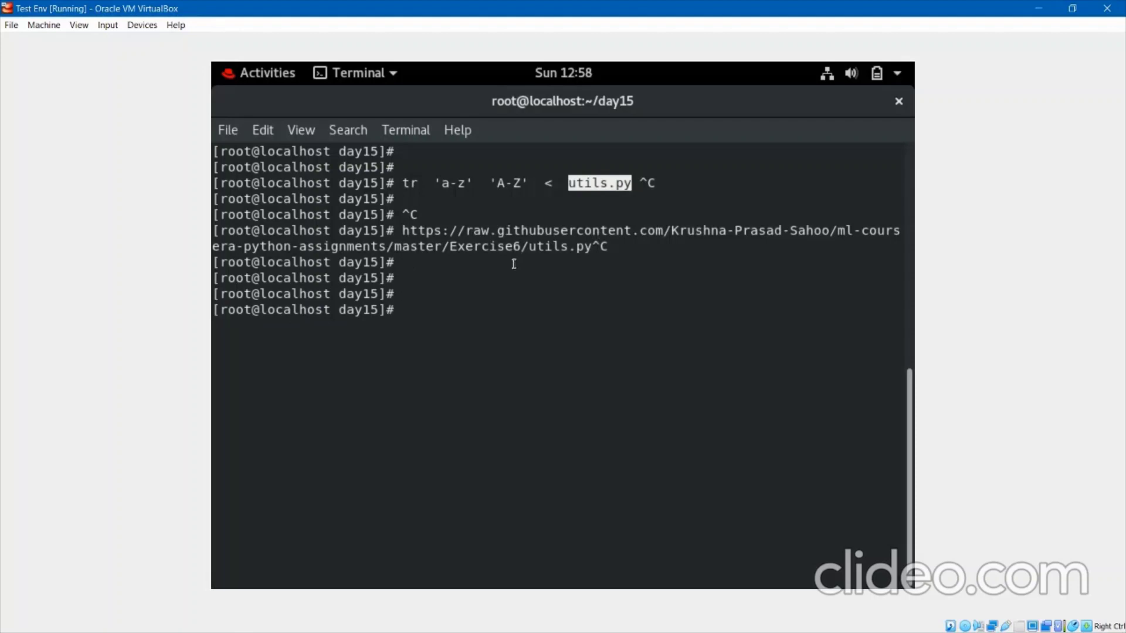
# Clear the utils.py selection and enter echo hiii at the fresh prompt.
pyautogui.rightClick(515, 267)
pyautogui.click(468, 299)
pyautogui.click(456, 308)
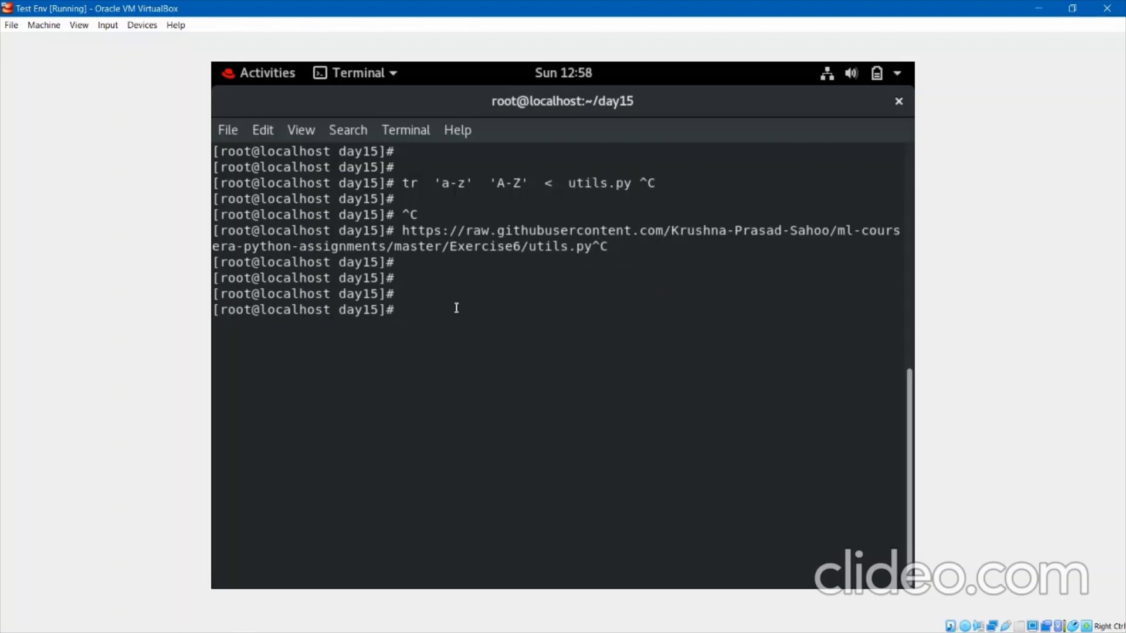
pyautogui.write('cat')
pyautogui.press('BackSpace')
pyautogui.press('BackSpace')
pyautogui.write('echo hiii')
# Print hiii, then append it to file1 with echo hiii >> file1.
pyautogui.press('Return')
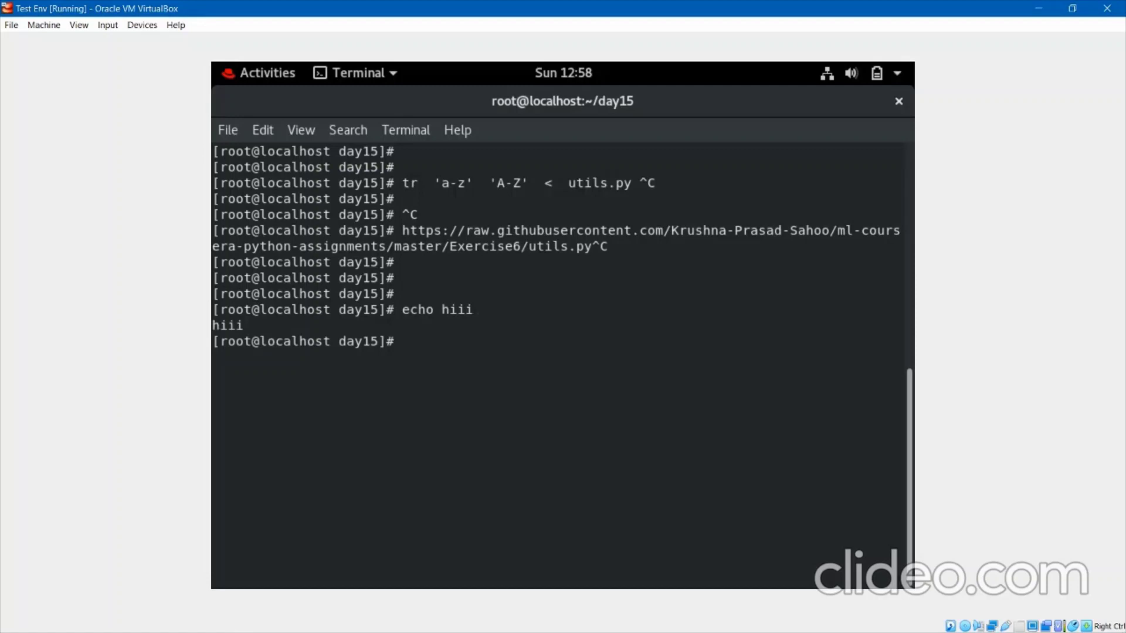
pyautogui.press('Return')
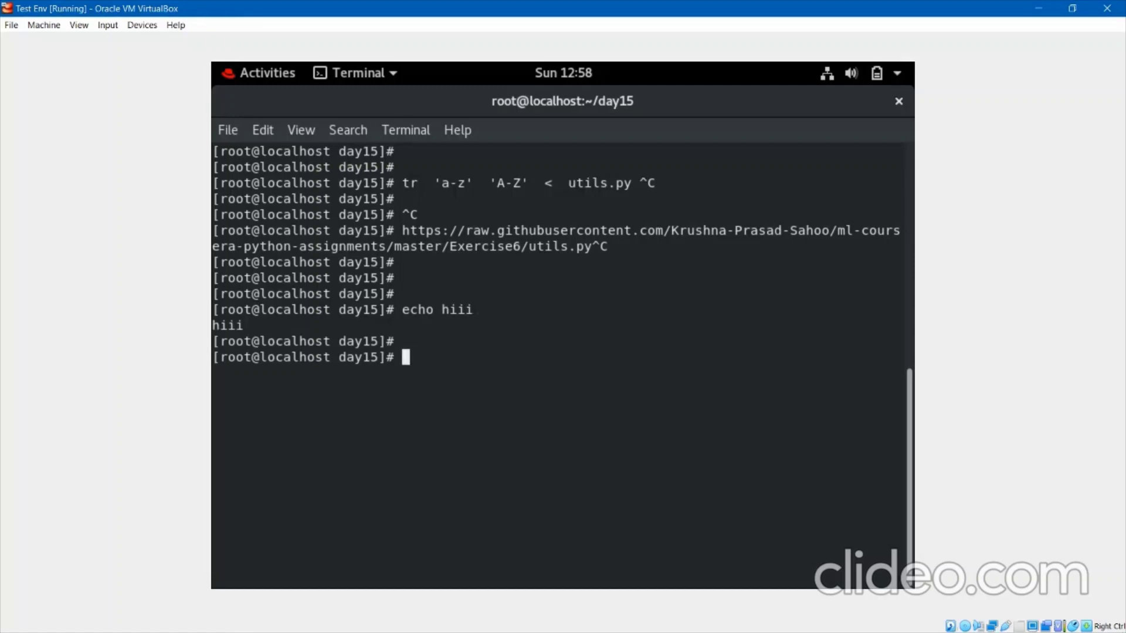
pyautogui.press('Up')
pyautogui.write('> file1')
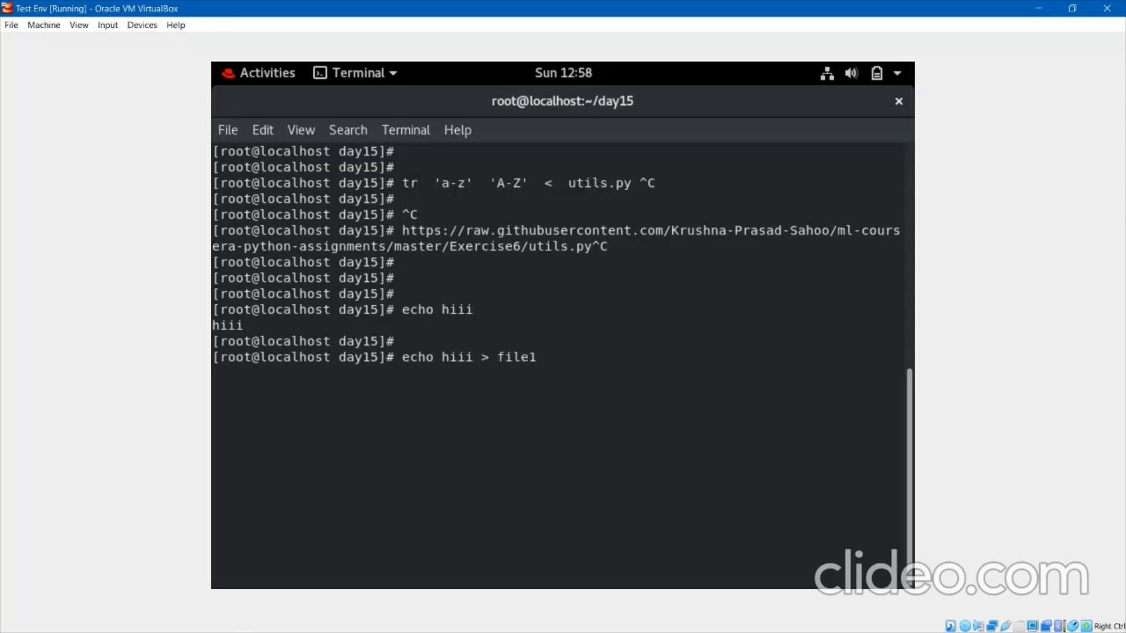
pyautogui.press('Left')
pyautogui.press('Left')
pyautogui.press('Left')
pyautogui.press('Left')
pyautogui.press('End')
pyautogui.press('Left')
pyautogui.press('Left')
pyautogui.press('Left')
pyautogui.press('Left')
pyautogui.press('Left')
pyautogui.press('Left')
pyautogui.write('>')
pyautogui.press('Return')
pyautogui.press('Return')
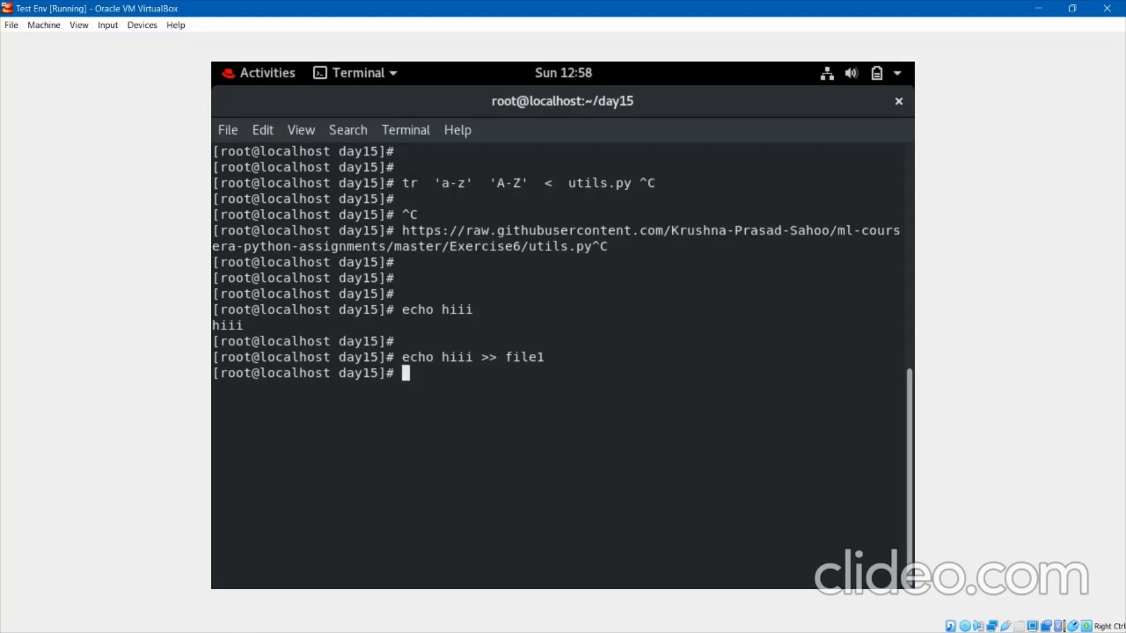
# Show file1's last five lines with tail -n 5 file1.
pyautogui.write('cat')
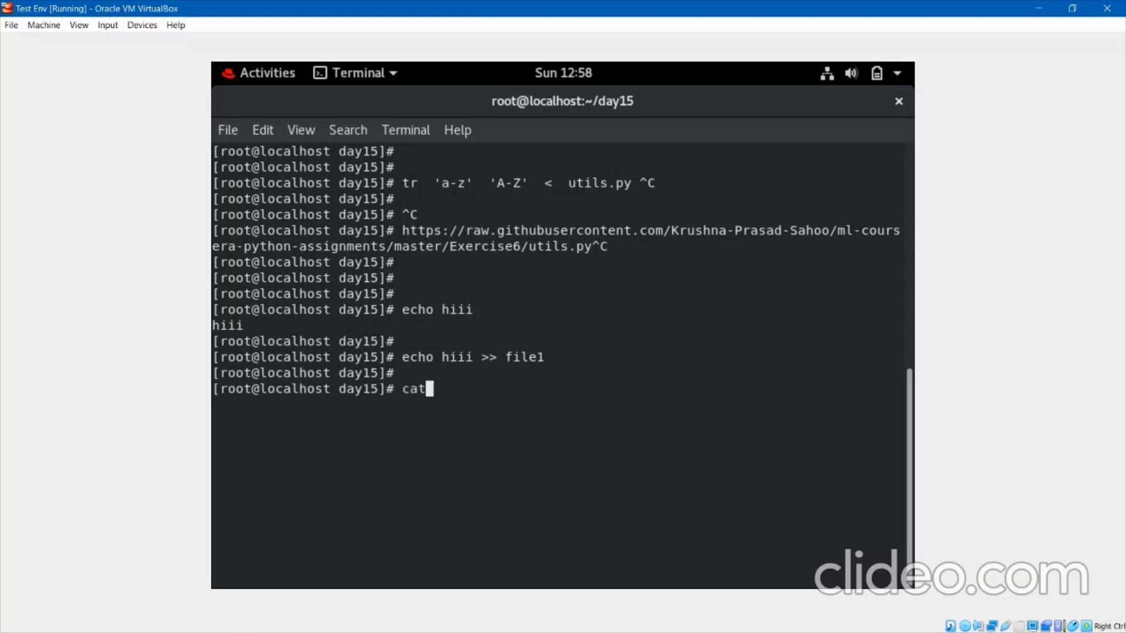
pyautogui.press('BackSpace')
pyautogui.press('BackSpace')
pyautogui.press('BackSpace')
pyautogui.press('BackSpace')
pyautogui.write('tail -n 5 fi')
pyautogui.press('Tab')
pyautogui.press('Return')
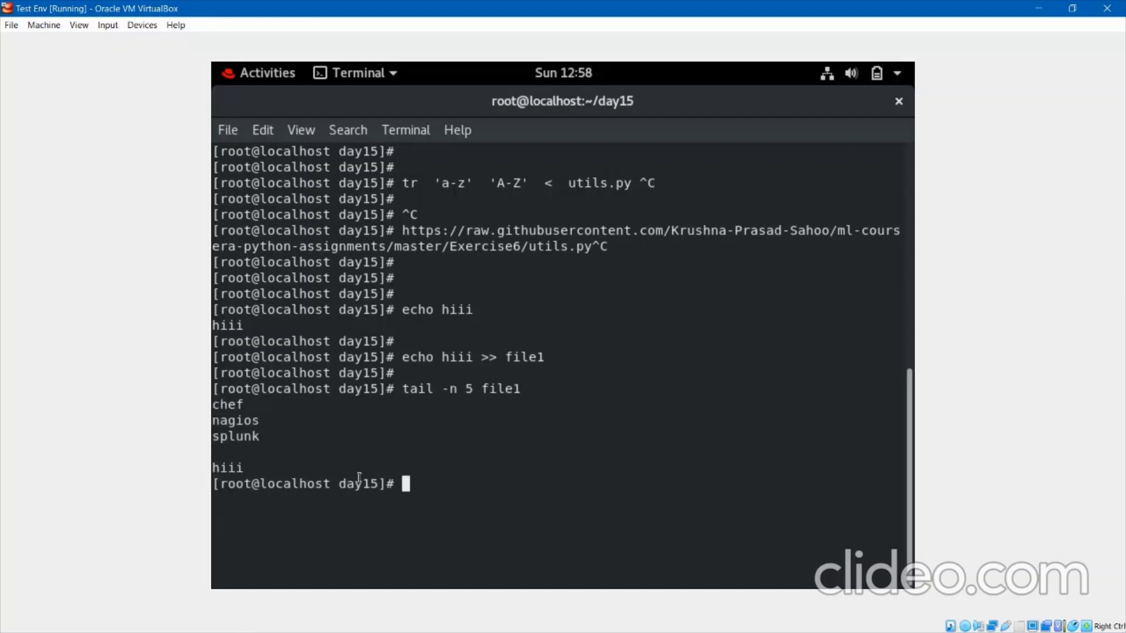
# Highlight the hiii output line and the < and >> redirection operators.
pyautogui.moveTo(249, 469); pyautogui.dragTo(213, 469)
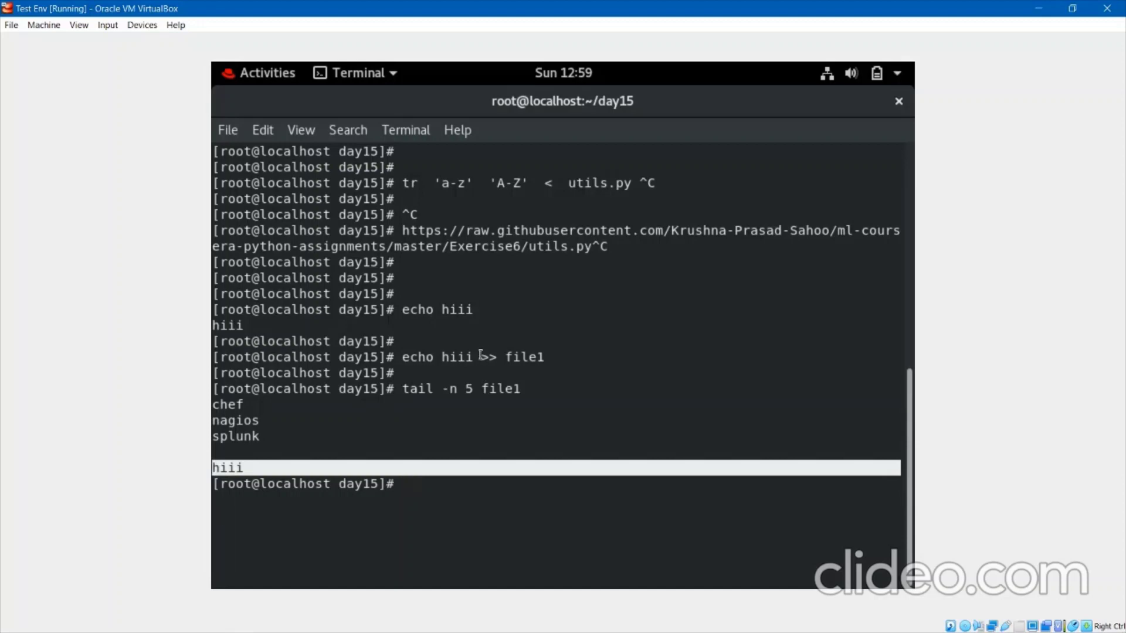
pyautogui.moveTo(473, 357); pyautogui.dragTo(401, 357)
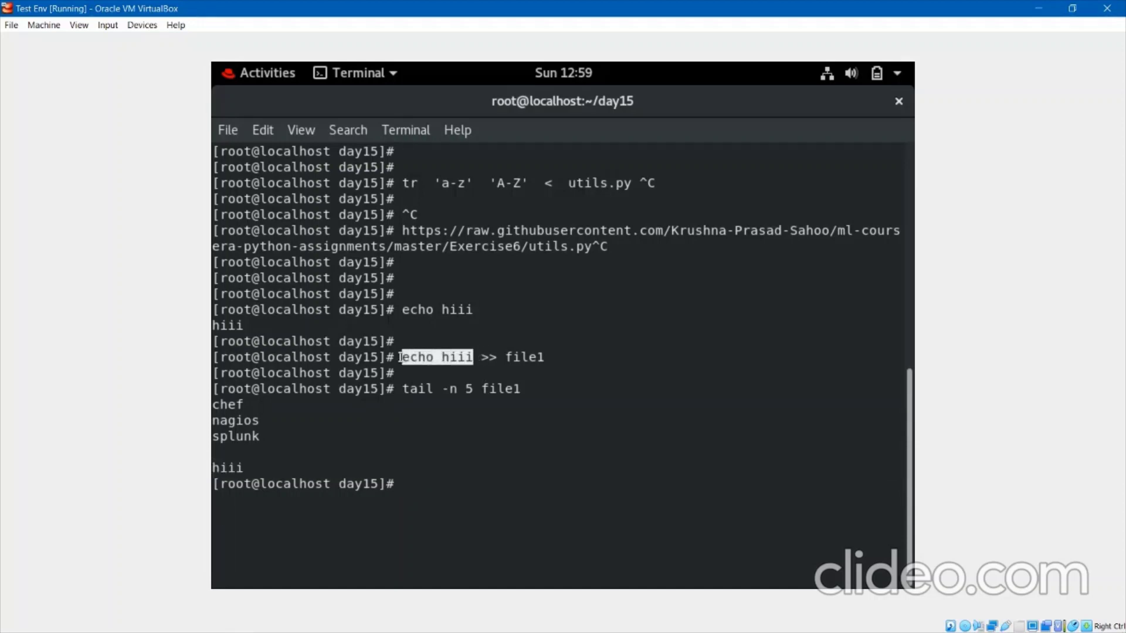
pyautogui.click(555, 182)
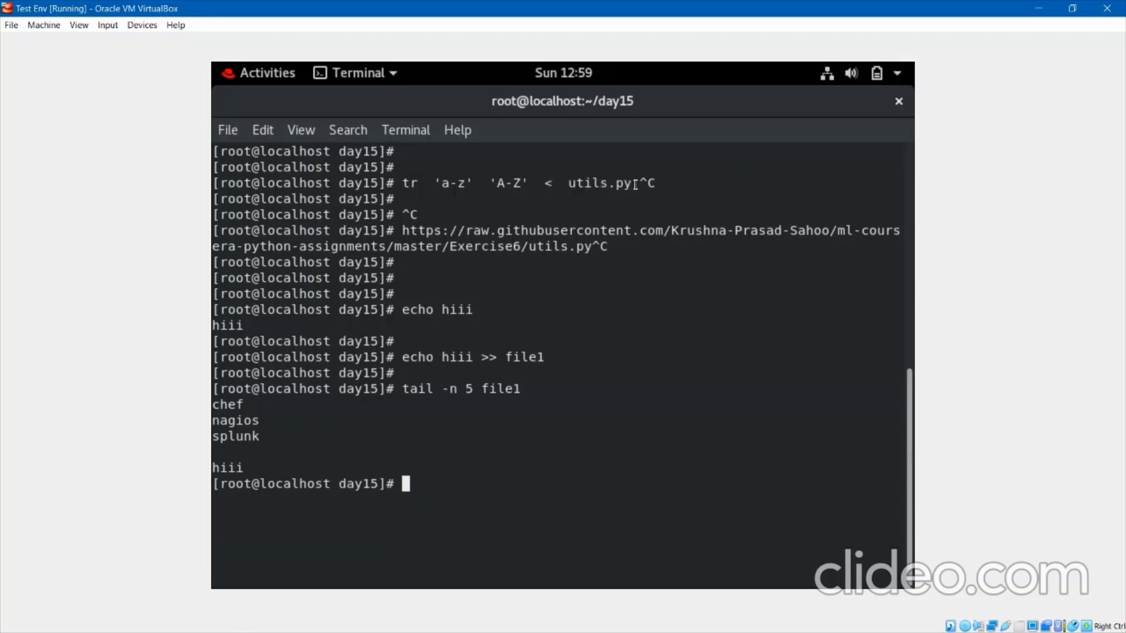
pyautogui.moveTo(635, 184); pyautogui.dragTo(572, 183)
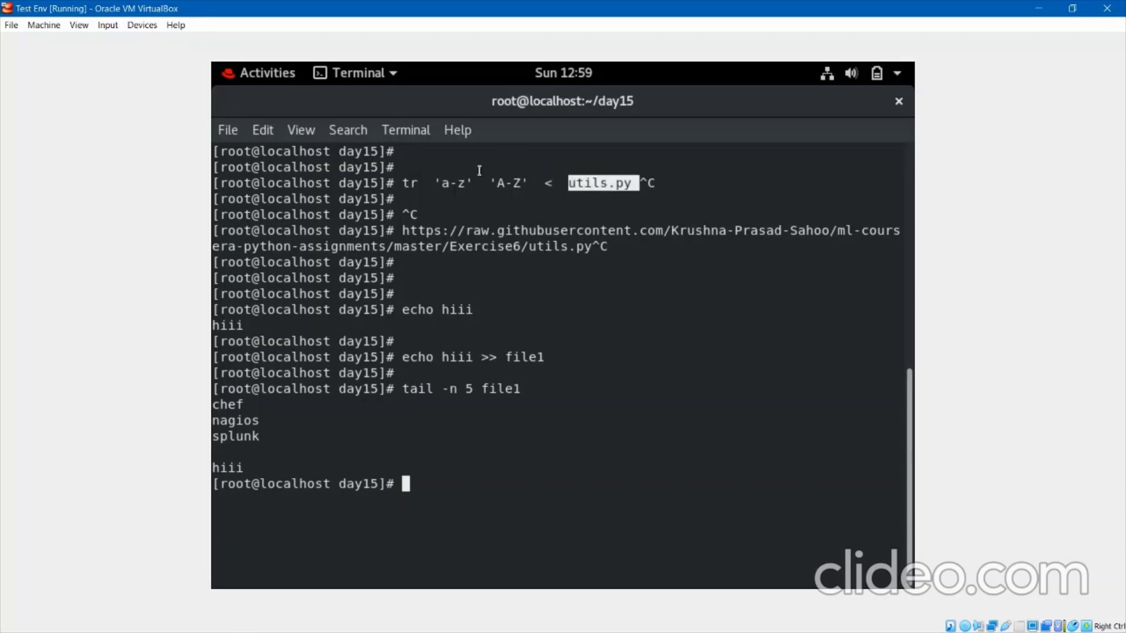
pyautogui.click(474, 177)
pyautogui.moveTo(563, 187); pyautogui.dragTo(548, 184)
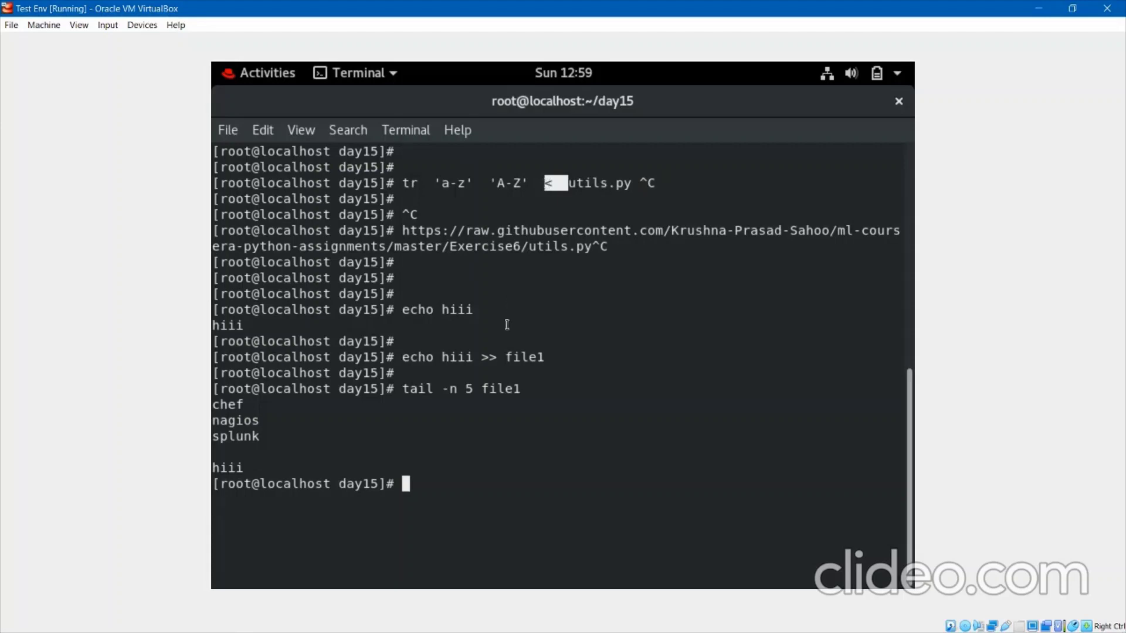
pyautogui.moveTo(496, 360); pyautogui.dragTo(482, 358)
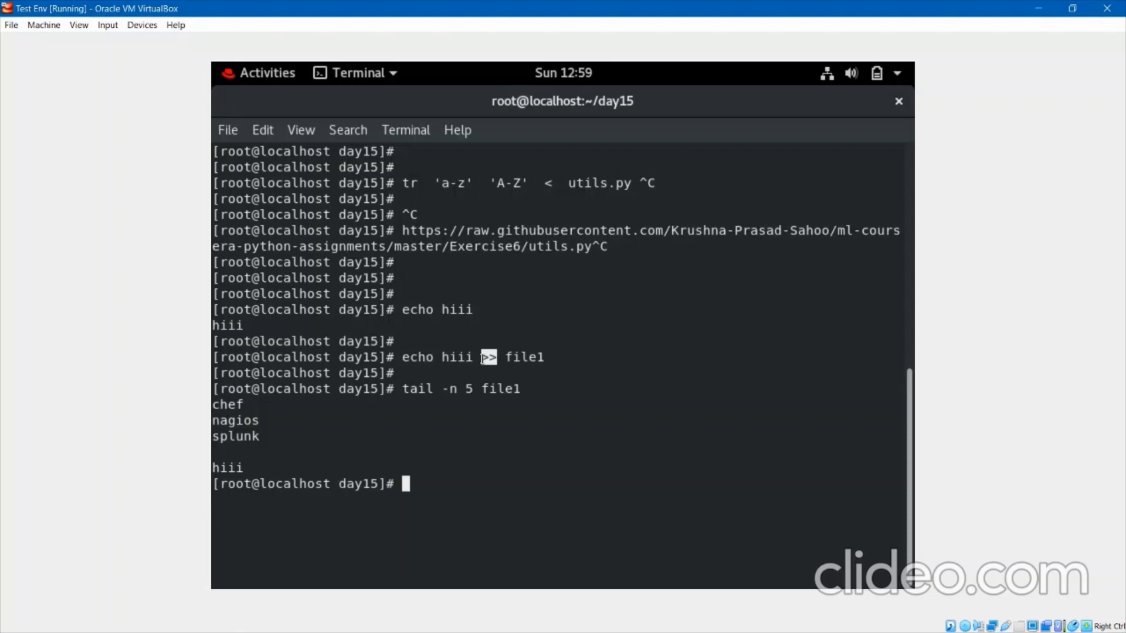
# Run read name and enter a short value into the variable.
pyautogui.write('name')
pyautogui.press('Home')
pyautogui.write('read')
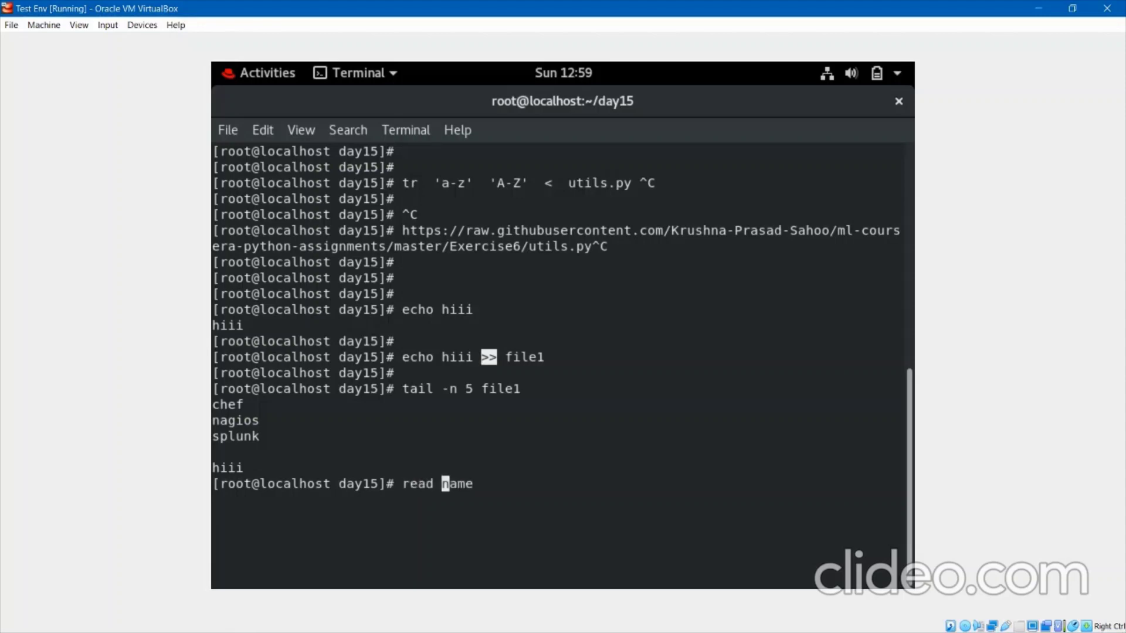
pyautogui.press('Return')
pyautogui.write('kp')
pyautogui.press('Return')
pyautogui.press('Return')
pyautogui.press('Return')
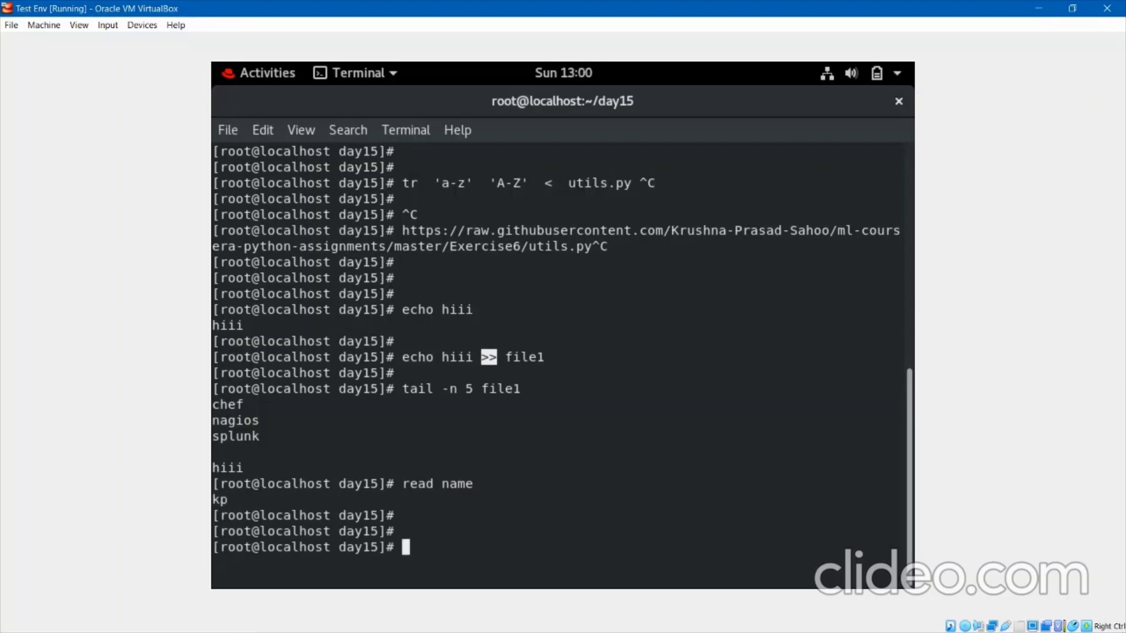
# Print the stored value with echo $name, then clear the terminal.
pyautogui.write('echo $name')
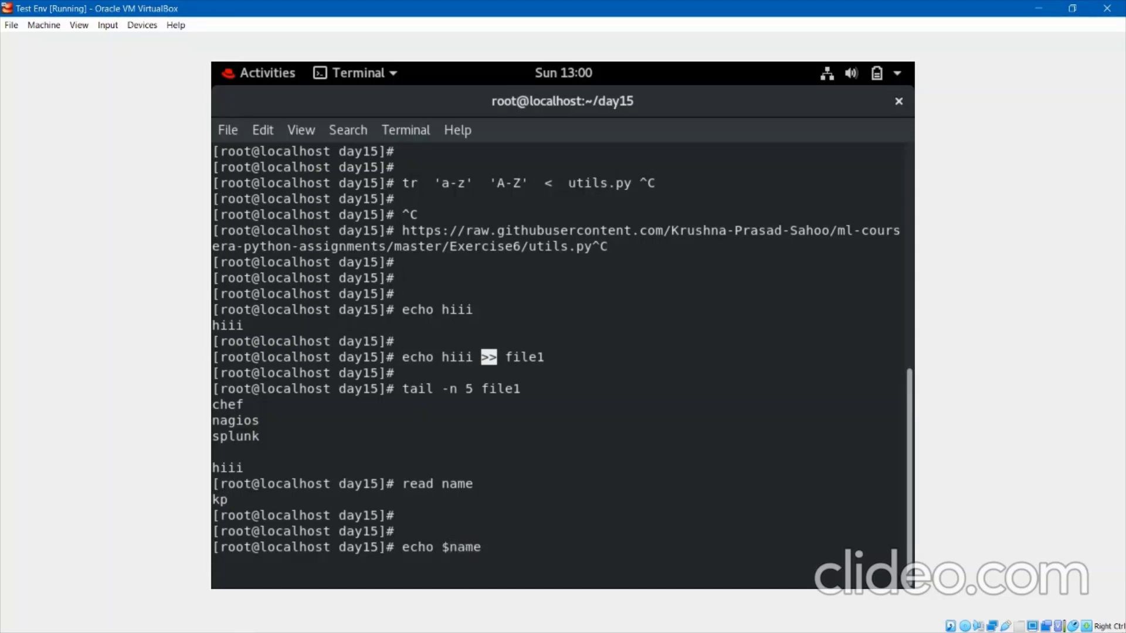
pyautogui.press('Return')
pyautogui.press('Return')
pyautogui.press('Return')
pyautogui.press('Return')
pyautogui.write('clear')
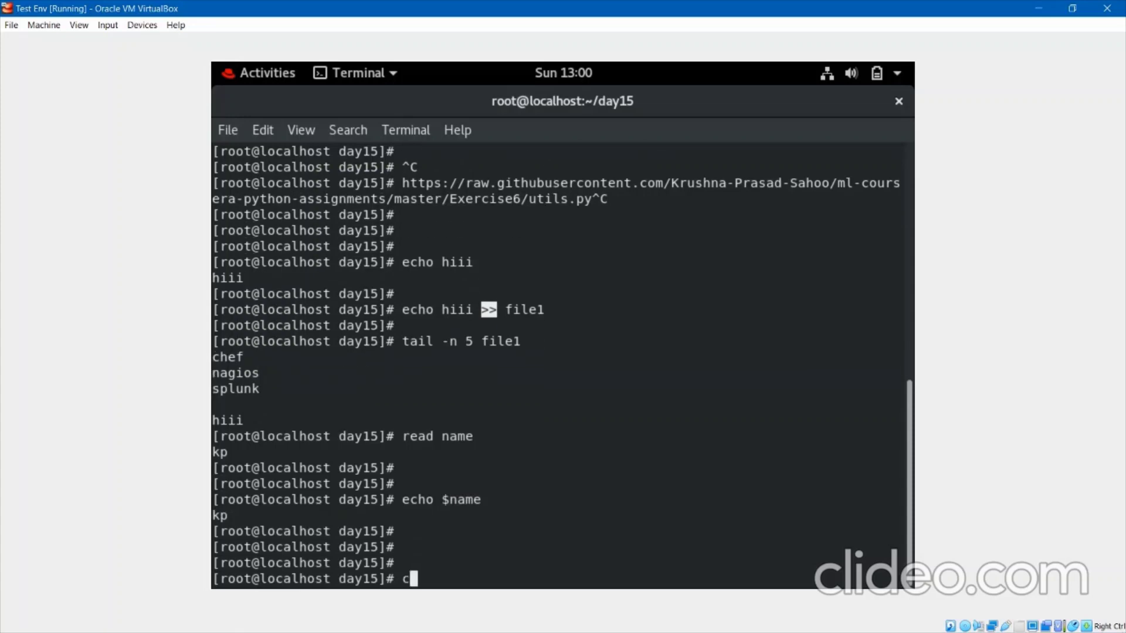
pyautogui.press('Return')
pyautogui.press('Return')
pyautogui.press('Return')
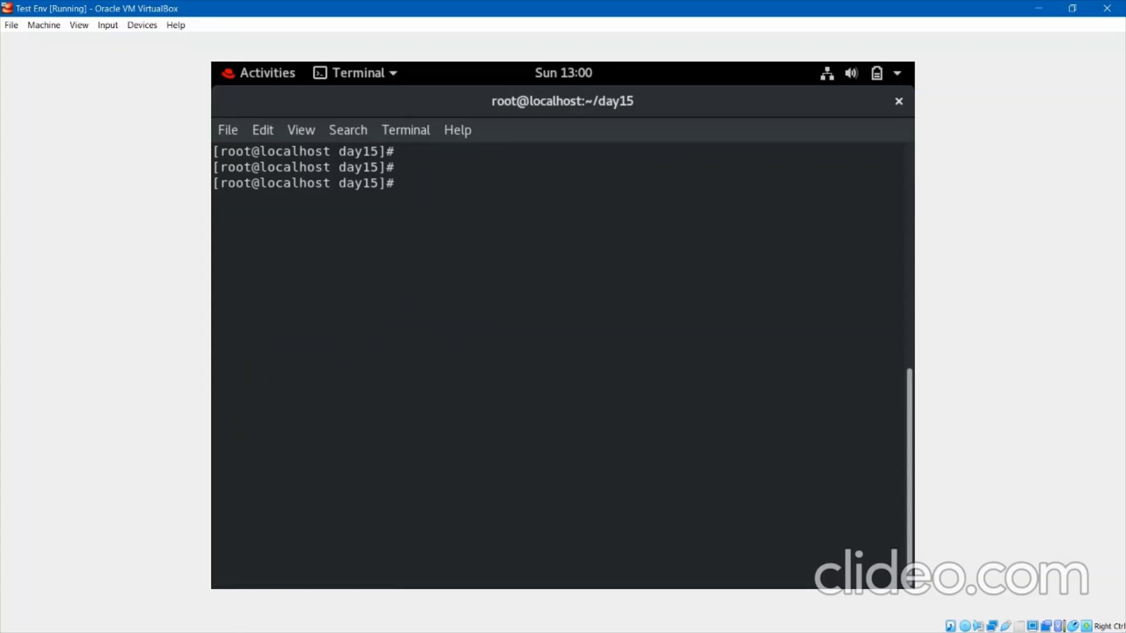
# Run read -p "enter your name" name and enter a name at the prompt.
pyautogui.write('read  ')
pyautogui.write('-p ')
pyautogui.write('"en"')
pyautogui.press('Left')
pyautogui.write('enter your ')
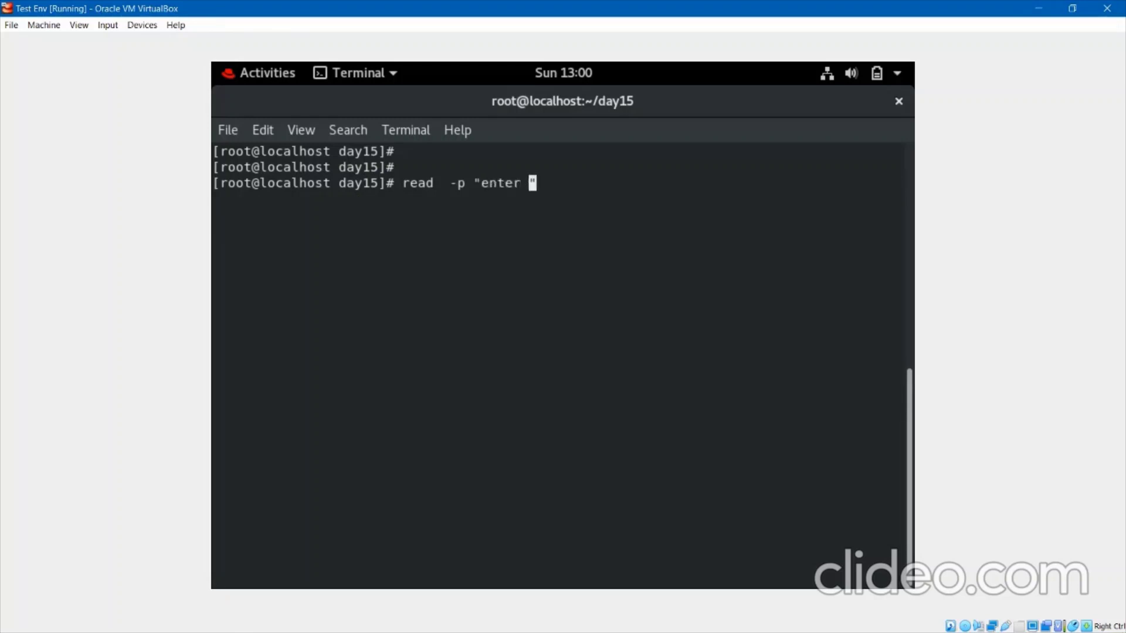
pyautogui.write('name')
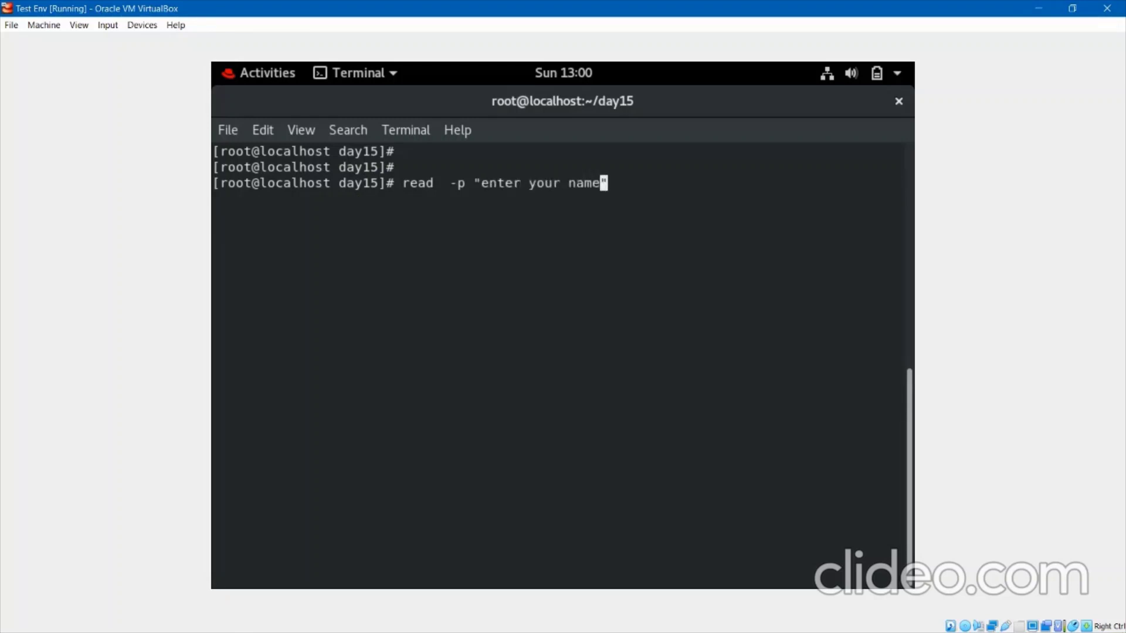
pyautogui.press('Right')
pyautogui.write('name')
pyautogui.press('Return')
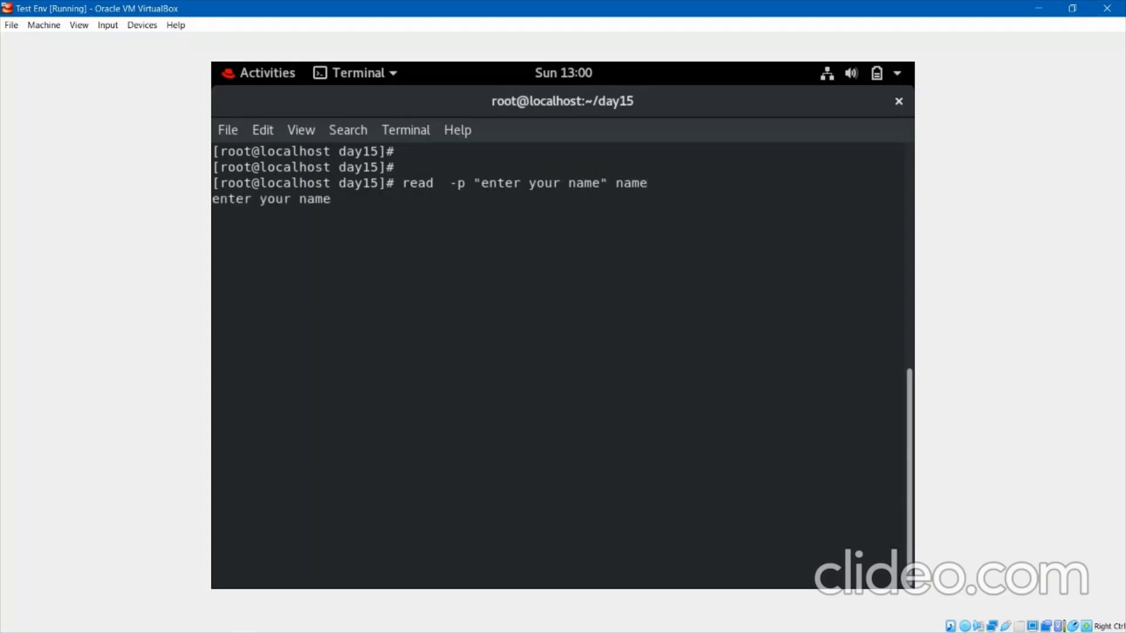
pyautogui.write('kp')
pyautogui.press('Return')
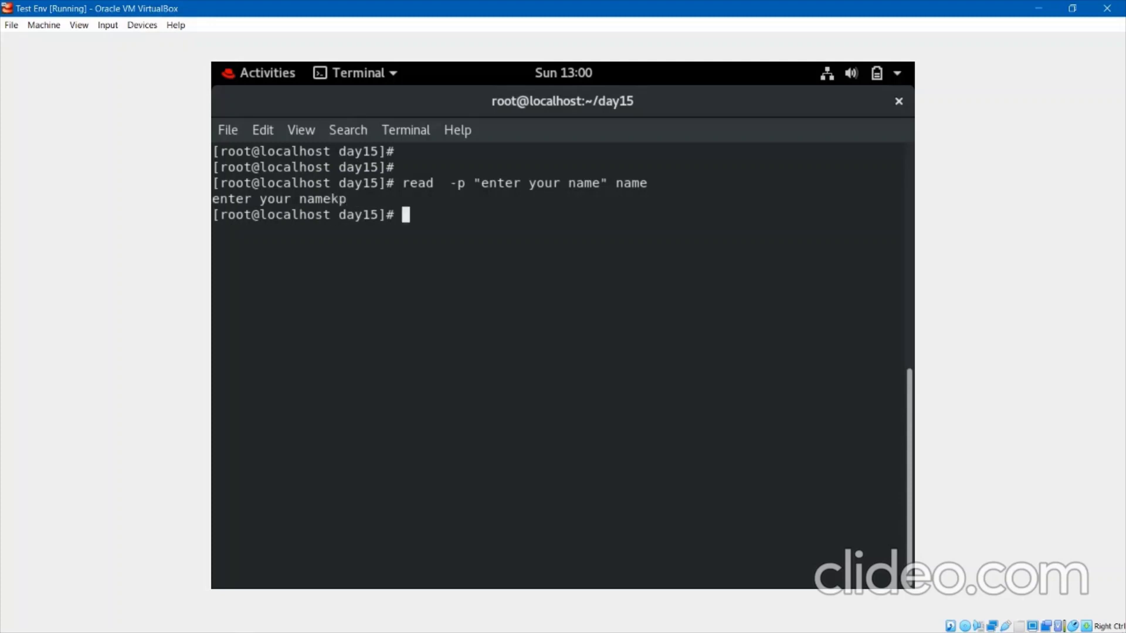
# Print the stored value with echo $name, then begin an awk command.
pyautogui.press('Up')
pyautogui.press('Up')
pyautogui.press('Up')
pyautogui.press('Return')
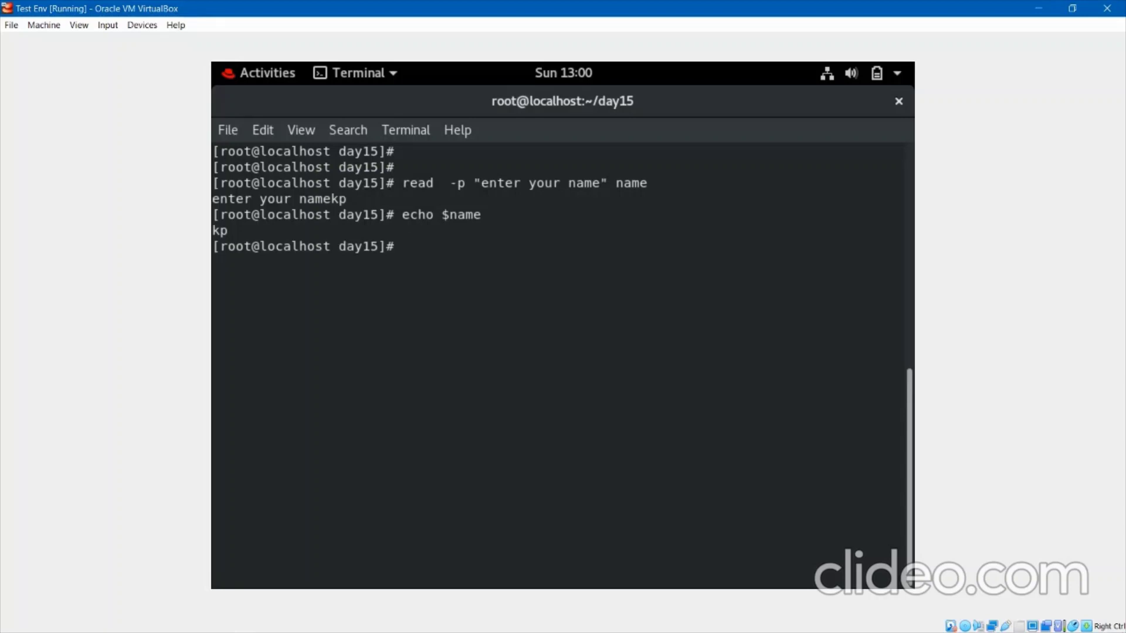
pyautogui.press('Return')
pyautogui.press('Return')
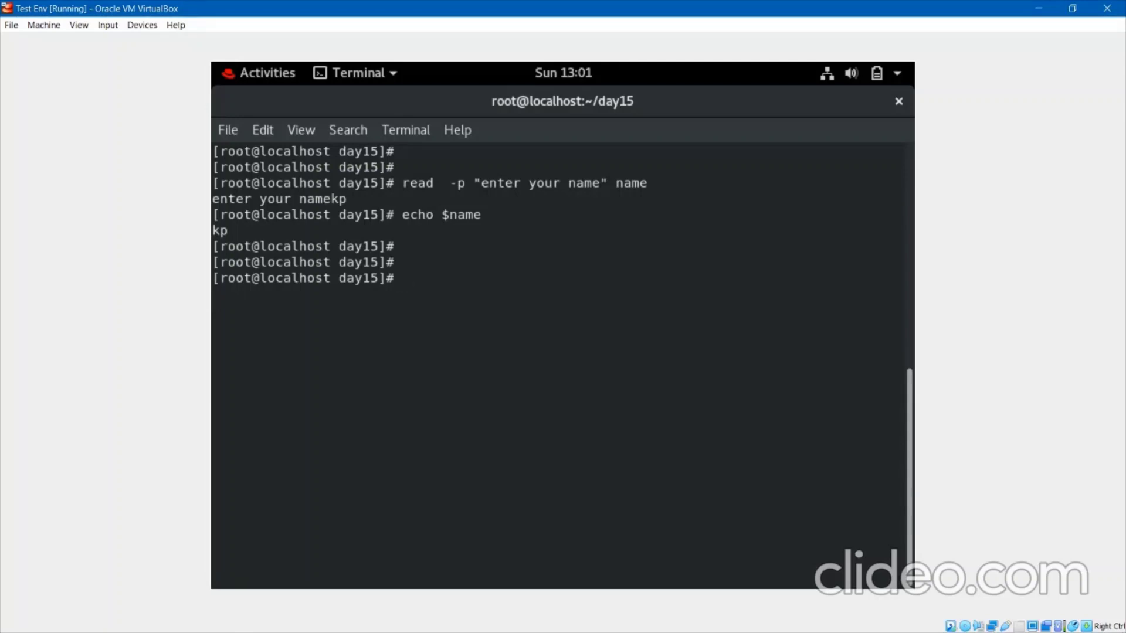
pyautogui.write('awk')
# Print every line of file1 with awk '{ print }' file1.
pyautogui.write("'{}")
pyautogui.press('Left')
pyautogui.write('print')
pyautogui.press('Left')
pyautogui.press('Left')
pyautogui.press('Left')
pyautogui.press('Left')
pyautogui.press('Left')
pyautogui.press('Left')
pyautogui.press('End')
pyautogui.write('file1')
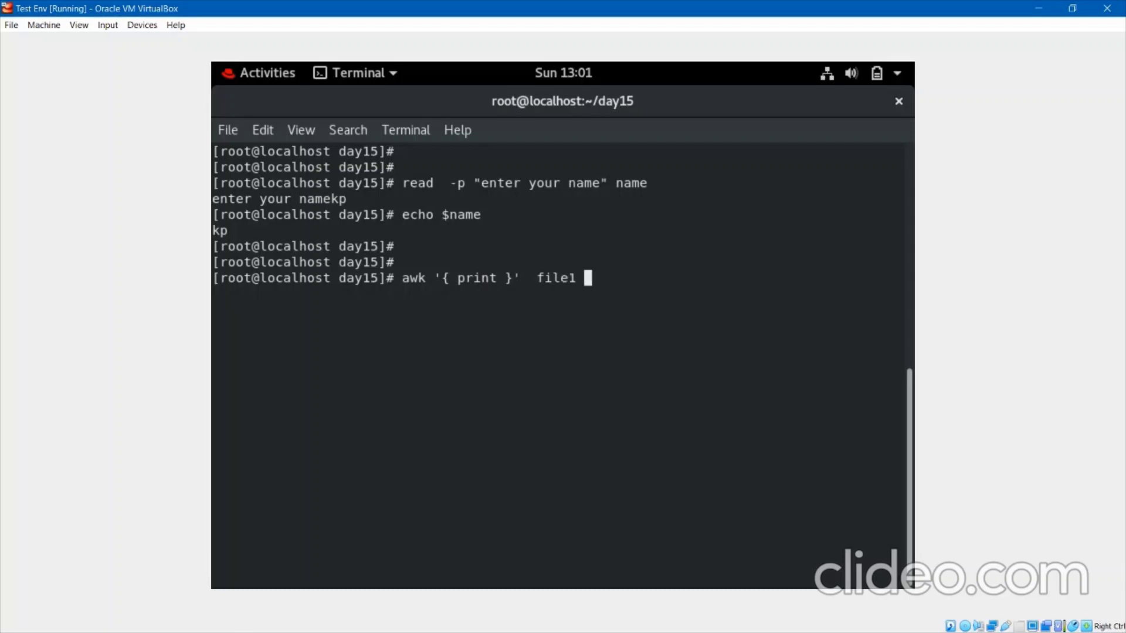
pyautogui.press('Return')
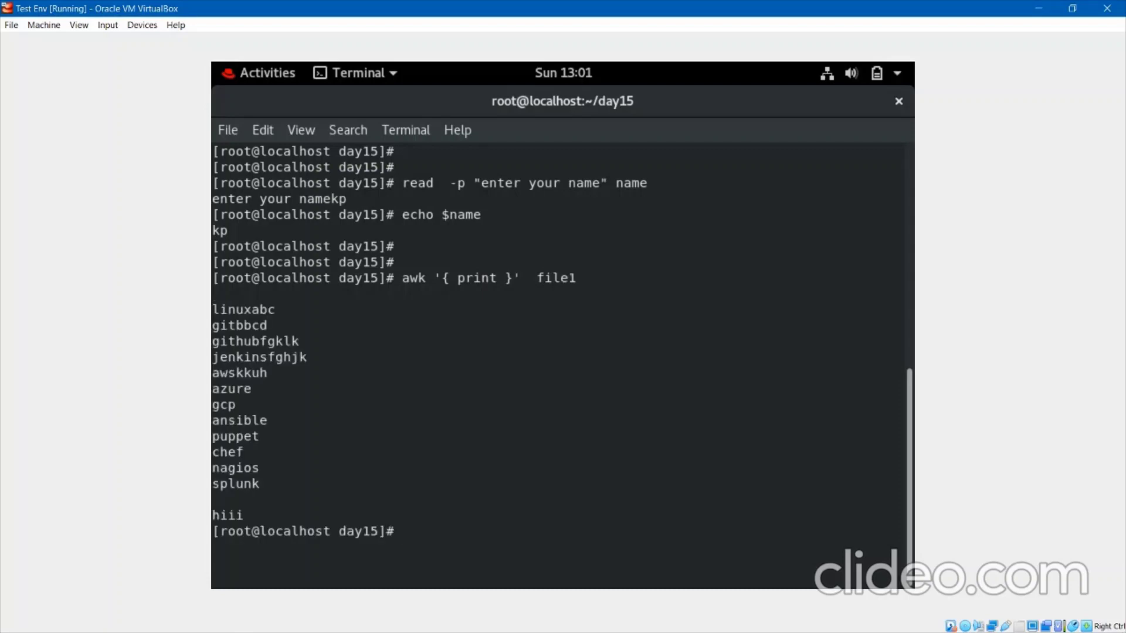
# Rerun the same awk command on /etc/passwd to print all account entries.
pyautogui.press('Up')
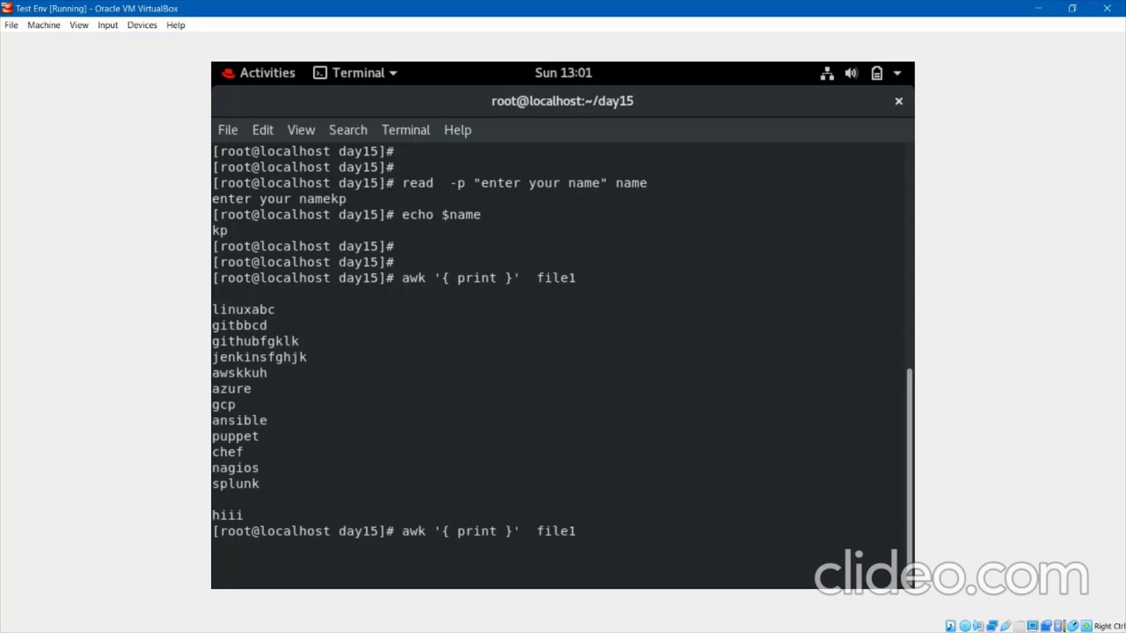
pyautogui.press('BackSpace')
pyautogui.press('BackSpace')
pyautogui.press('BackSpace')
pyautogui.press('BackSpace')
pyautogui.press('BackSpace')
pyautogui.write('/etc/passwd')
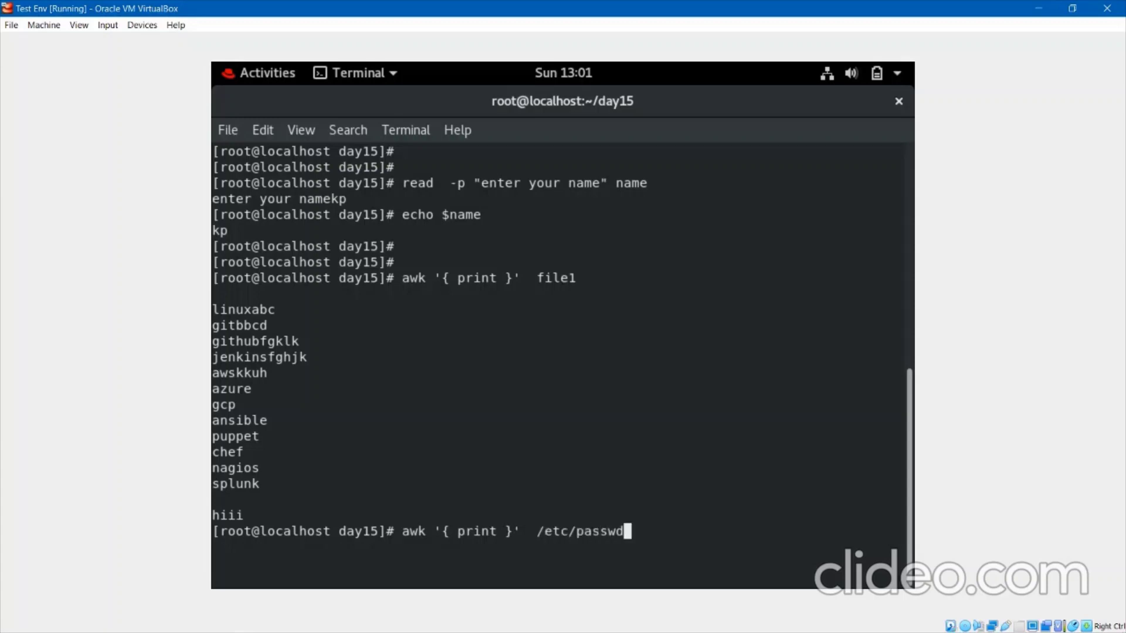
pyautogui.press('Return')
pyautogui.press('Return')
pyautogui.press('Return')
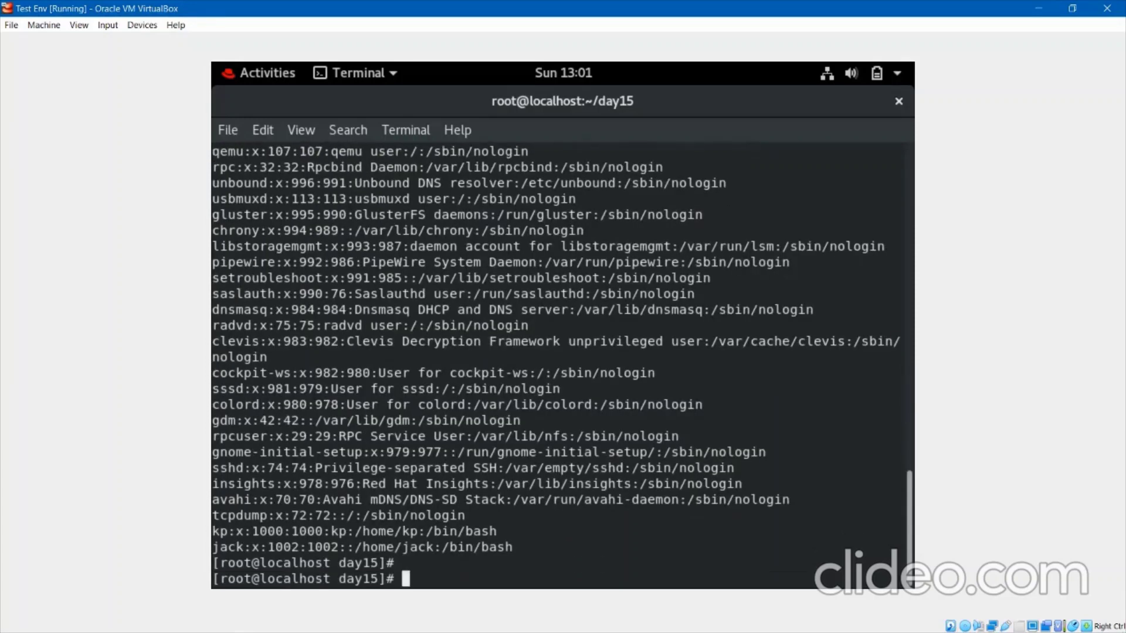
# Clear the screen, rerun awk '{ print }' /etc/passwd, and highlight the tcpdump user name.
pyautogui.write('clear')
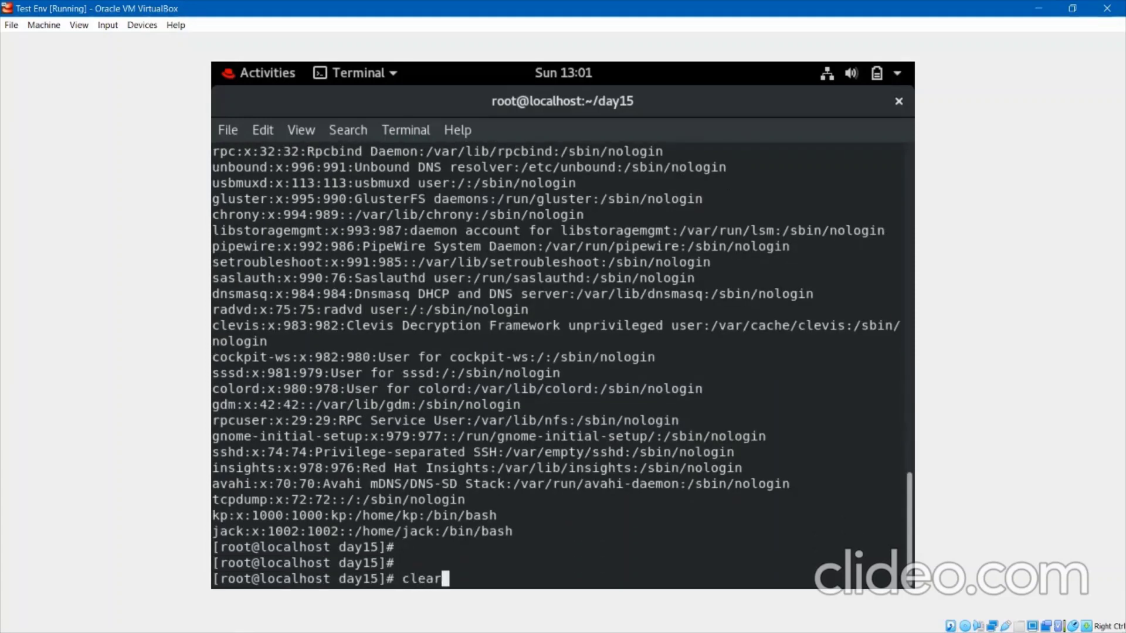
pyautogui.press('Return')
pyautogui.press('Return')
pyautogui.press('Return')
pyautogui.press('Up')
pyautogui.press('Up')
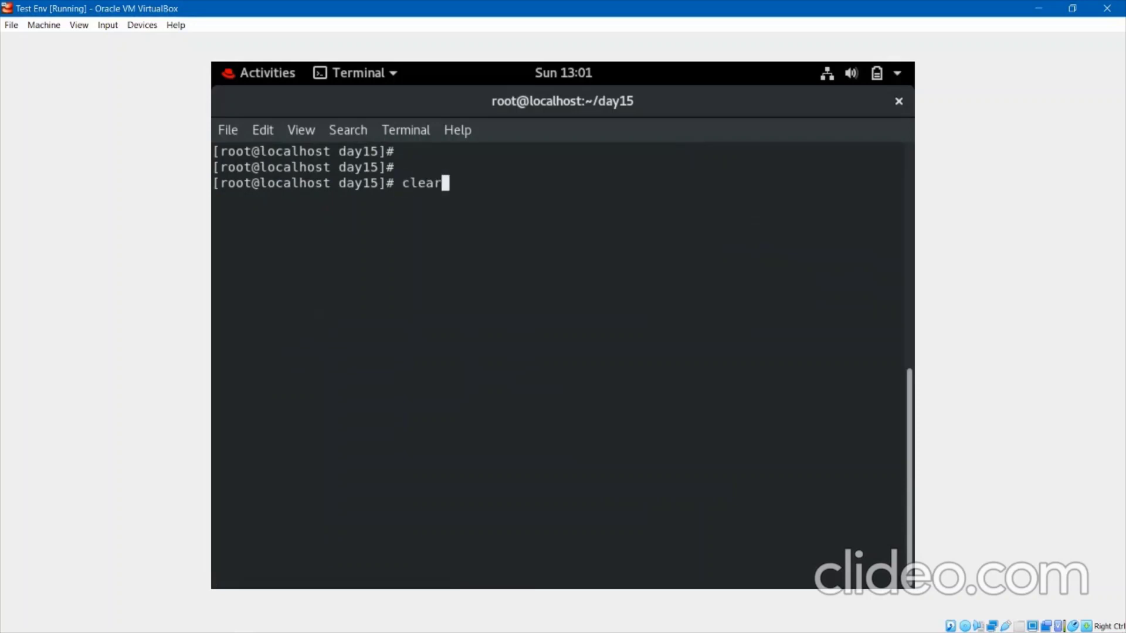
pyautogui.press('Left')
pyautogui.press('Left')
pyautogui.press('Left')
pyautogui.press('Left')
pyautogui.press('Left')
pyautogui.press('Left')
pyautogui.press('Left')
pyautogui.press('Left')
pyautogui.press('Left')
pyautogui.press('Left')
pyautogui.press('Left')
pyautogui.press('Left')
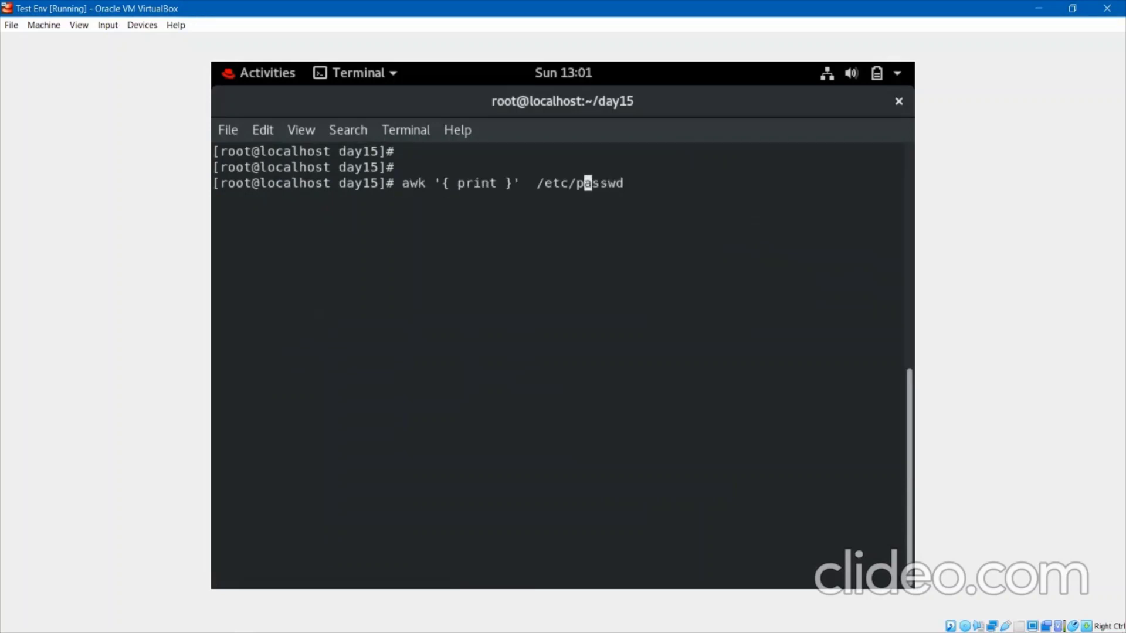
pyautogui.press('Left')
pyautogui.press('Left')
pyautogui.press('Left')
pyautogui.press('Return')
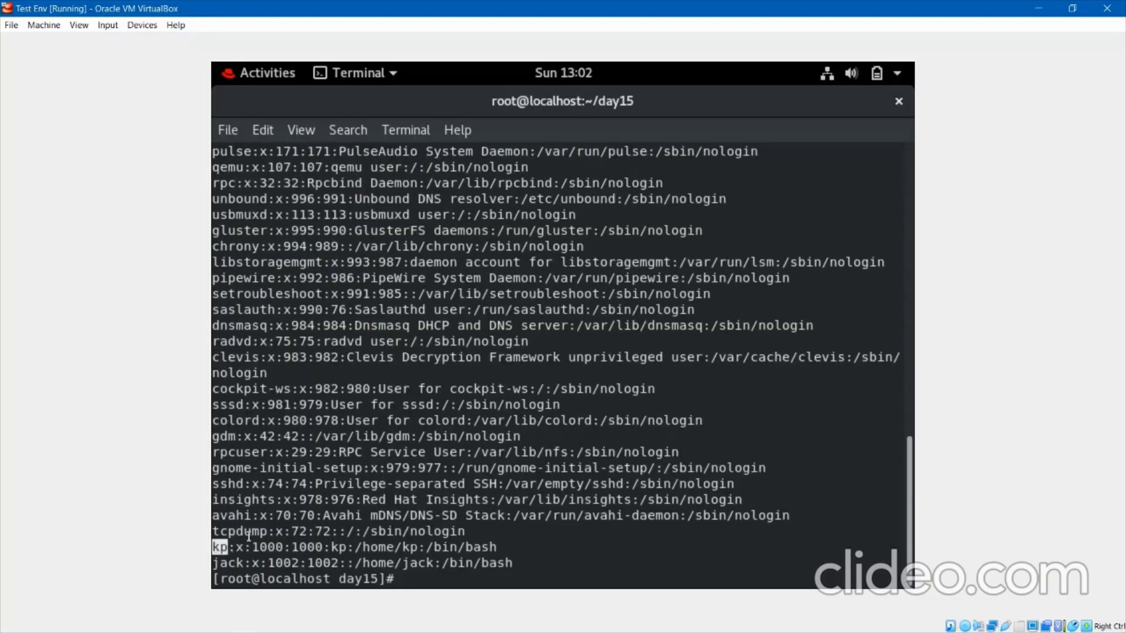
pyautogui.moveTo(268, 531); pyautogui.dragTo(215, 531)
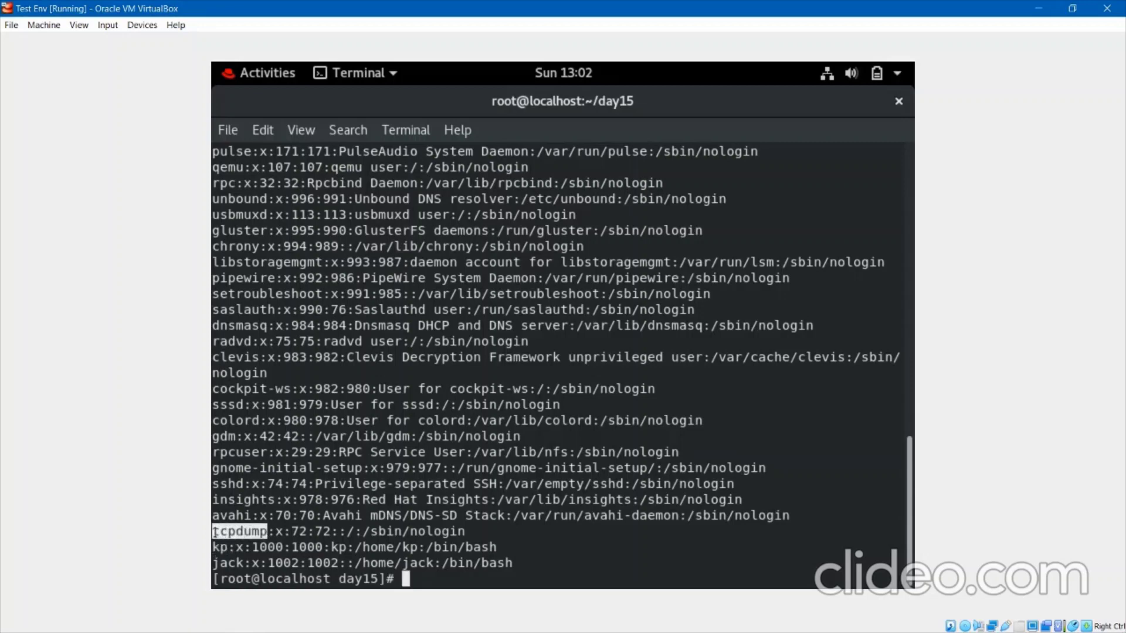
pyautogui.click(215, 532)
pyautogui.press('Return')
pyautogui.press('Return')
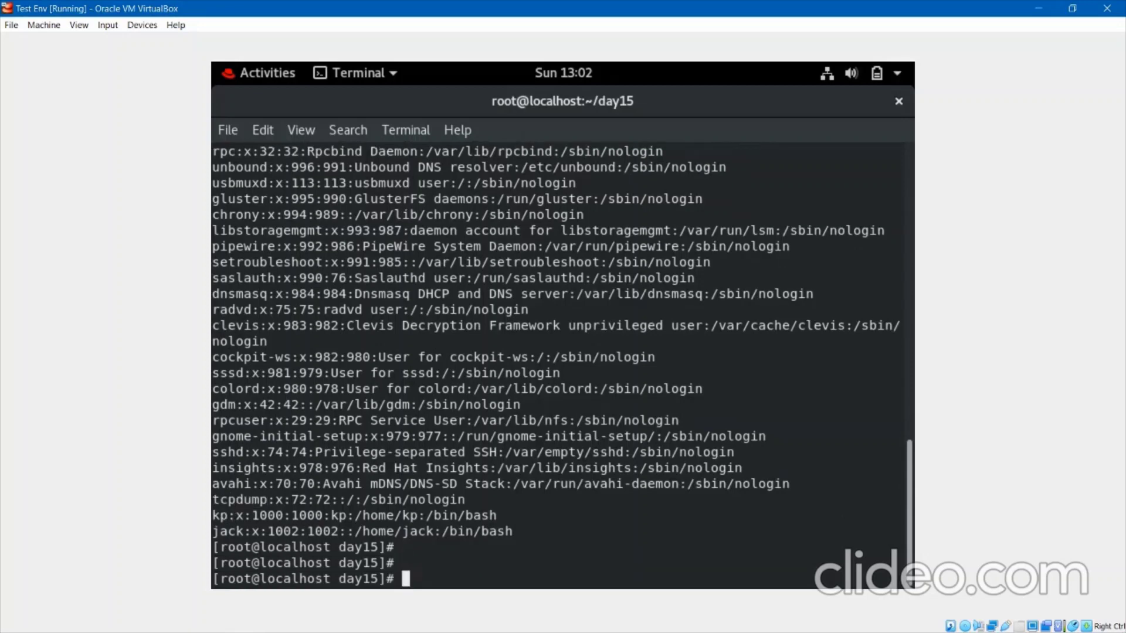
# Print each /etc/passwd line's first field with awk '{ print $1 }' /etc/passwd.
pyautogui.write("awk '{ print }'  /etc/passwd")
pyautogui.press('Left')
pyautogui.press('Left')
pyautogui.press('Left')
pyautogui.press('Left')
pyautogui.press('Left')
pyautogui.press('Left')
pyautogui.press('Left')
pyautogui.press('Left')
pyautogui.press('Left')
pyautogui.press('Left')
pyautogui.press('Left')
pyautogui.press('Left')
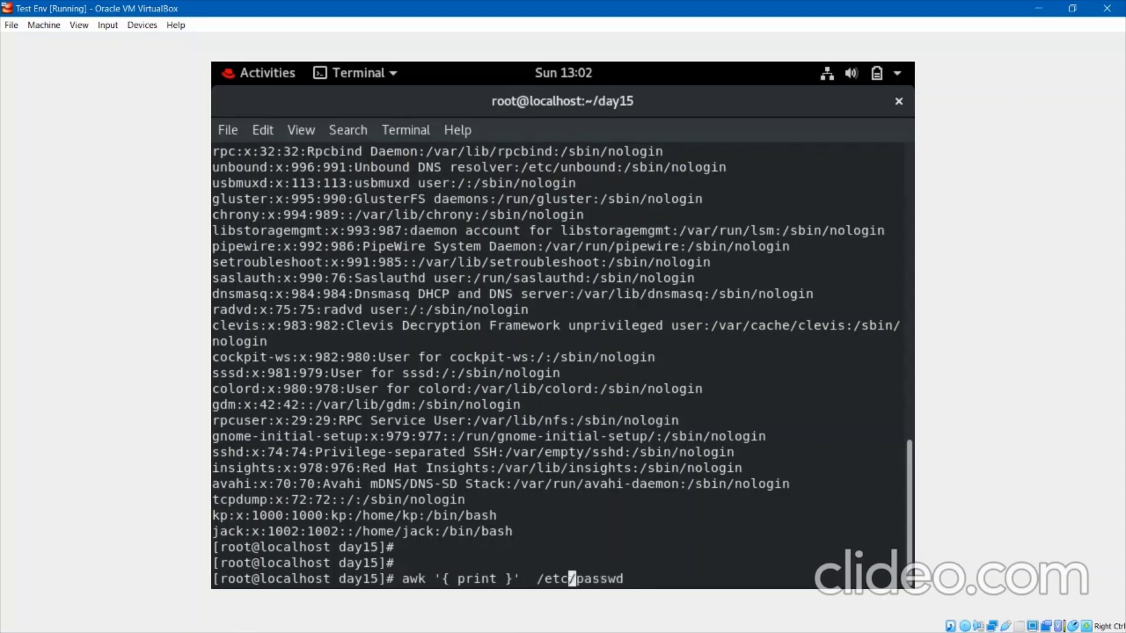
pyautogui.press('Left')
pyautogui.press('Left')
pyautogui.press('Left')
pyautogui.press('Right')
pyautogui.write('$12')
pyautogui.press('BackSpace')
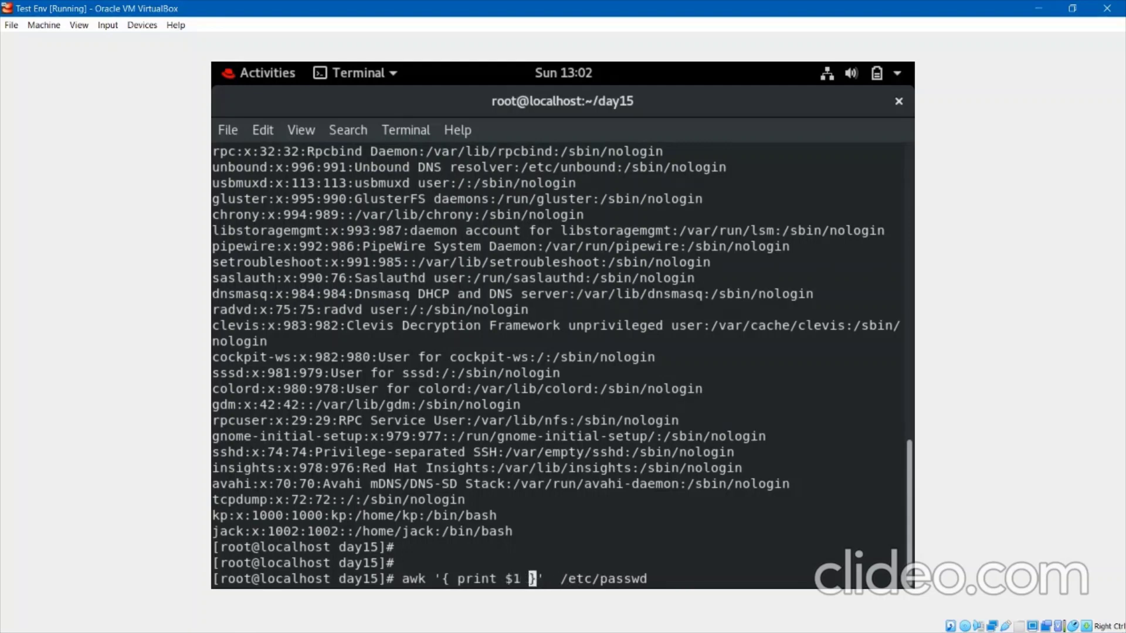
pyautogui.press('Return')
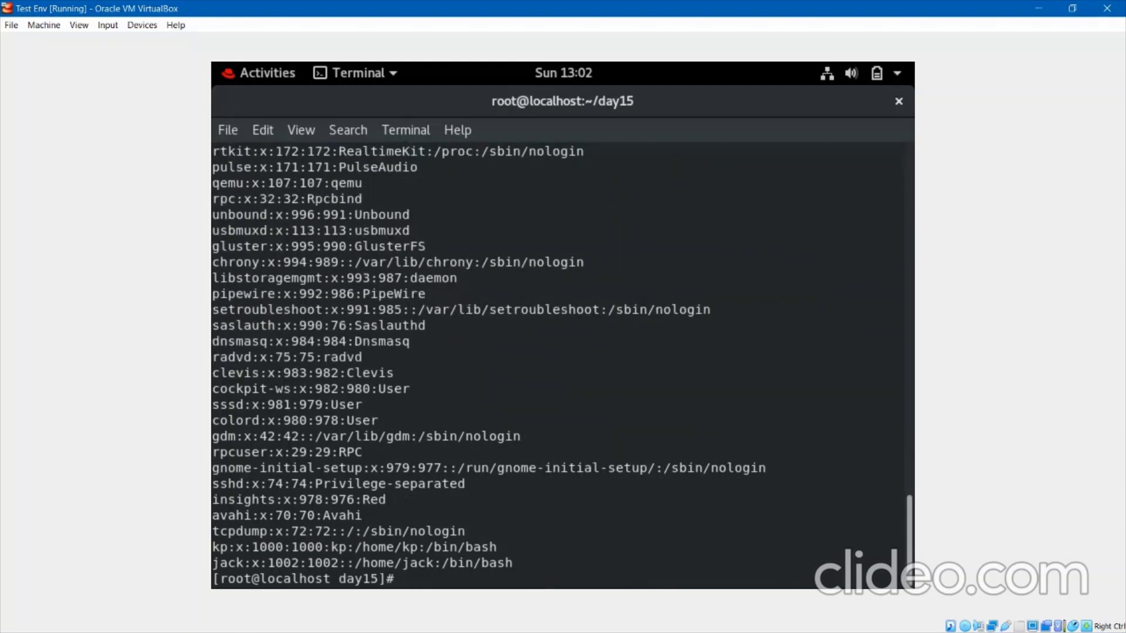
pyautogui.press('Up')
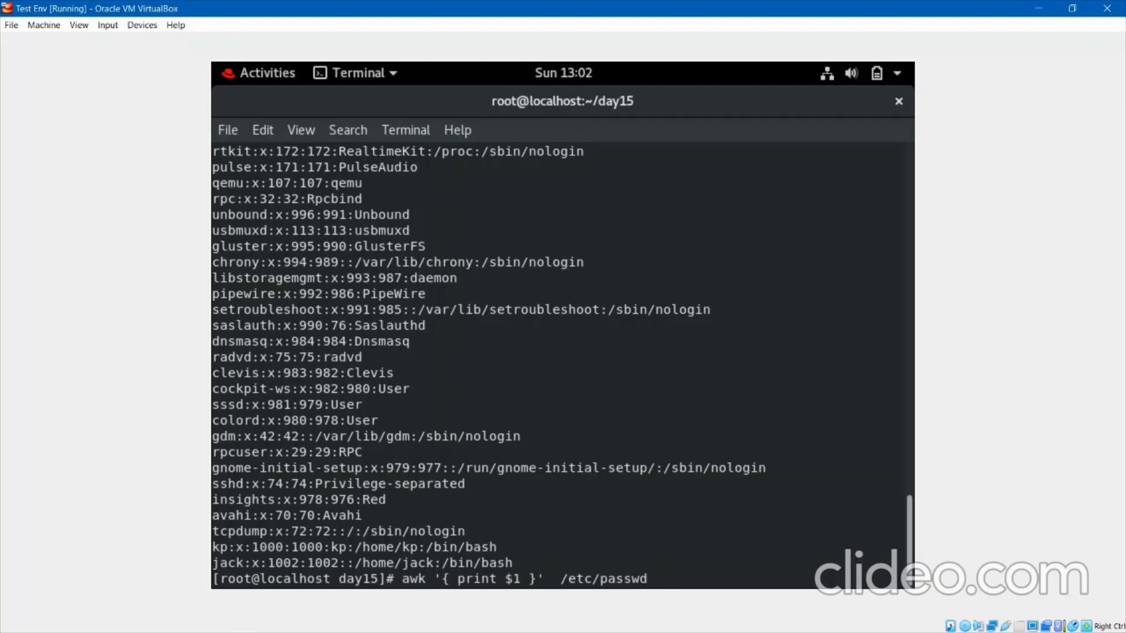
pyautogui.press('Left')
pyautogui.press('Left')
pyautogui.press('Left')
pyautogui.press('Left')
pyautogui.press('Left')
pyautogui.press('Left')
pyautogui.press('Left')
pyautogui.press('Left')
pyautogui.press('Left')
pyautogui.press('Left')
pyautogui.press('Left')
pyautogui.press('Left')
pyautogui.press('Left')
pyautogui.press('Left')
pyautogui.press('Left')
pyautogui.press('Left')
# Print whole /etc/passwd lines with awk '{ print $0 }', then clear the screen.
pyautogui.press('BackSpace')
pyautogui.write('0')
pyautogui.press('Return')
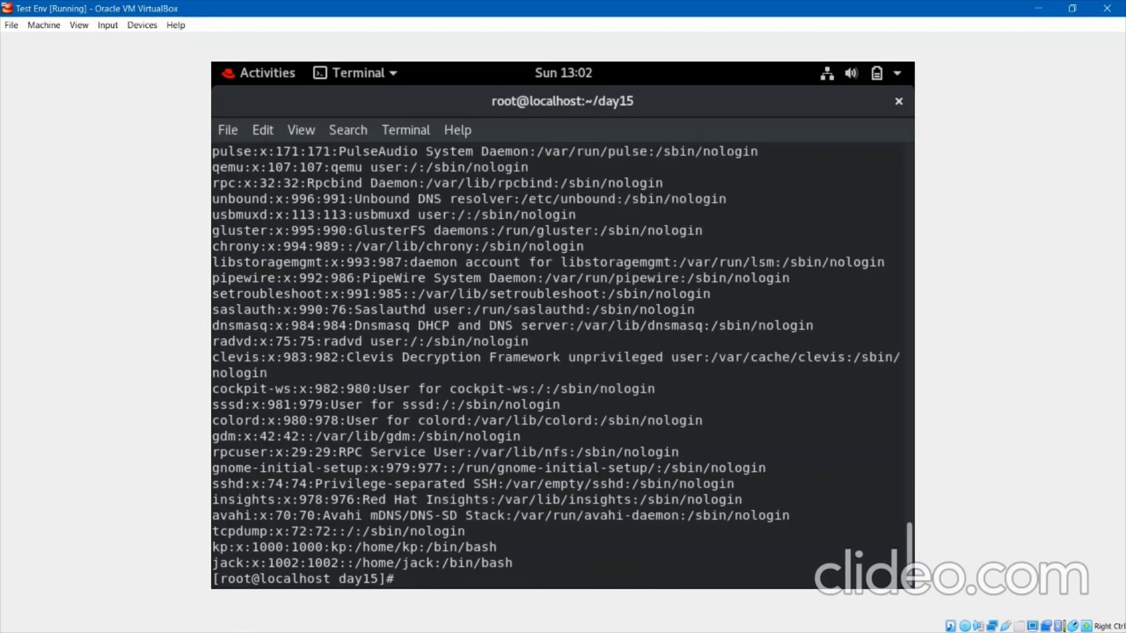
pyautogui.scroll(8, 310, 325)
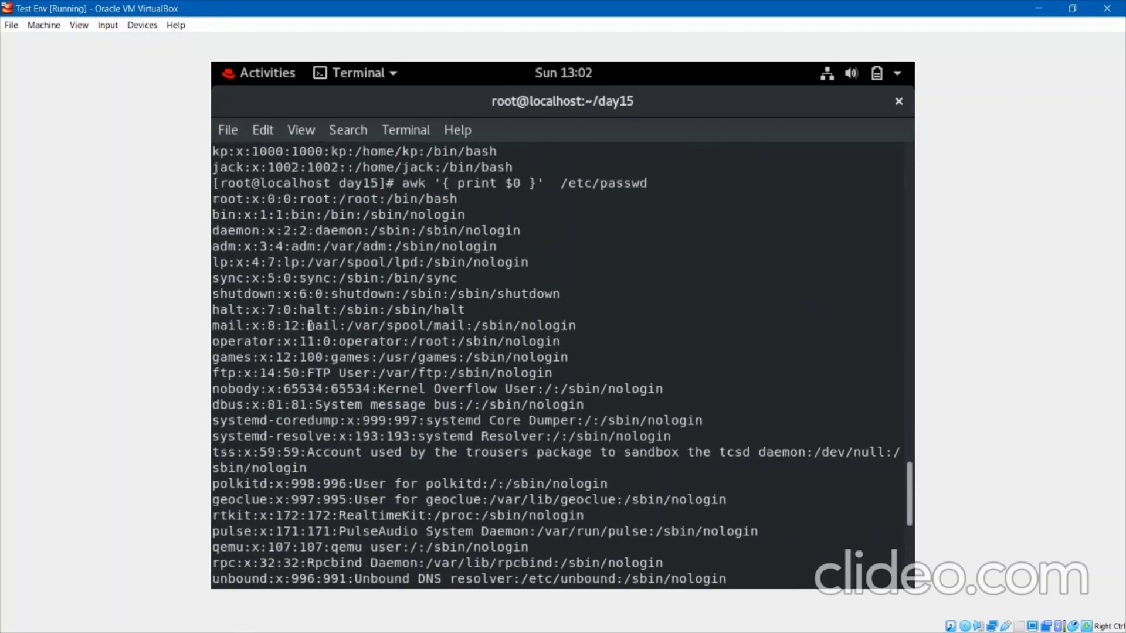
pyautogui.scroll(1, 310, 325)
pyautogui.scroll(-8, 310, 326)
pyautogui.write('cl')
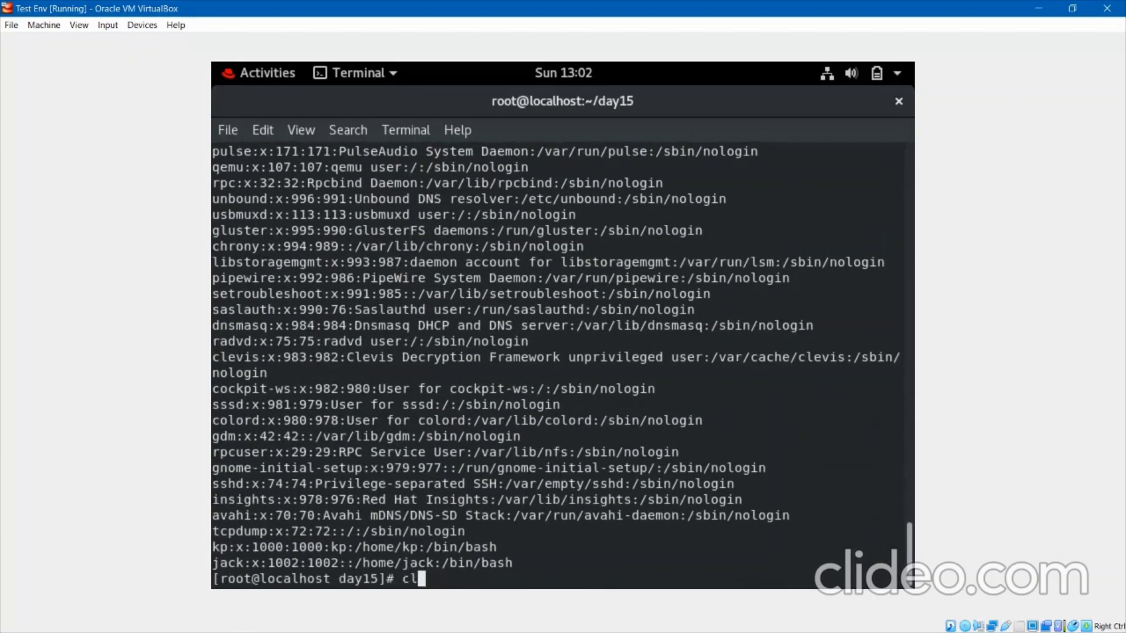
pyautogui.write('ear')
pyautogui.press('Return')
# Print the last field of each /etc/passwd line with awk '{ print $NF }'.
pyautogui.press('Return')
pyautogui.press('Return')
pyautogui.press('Up')
pyautogui.press('Up')
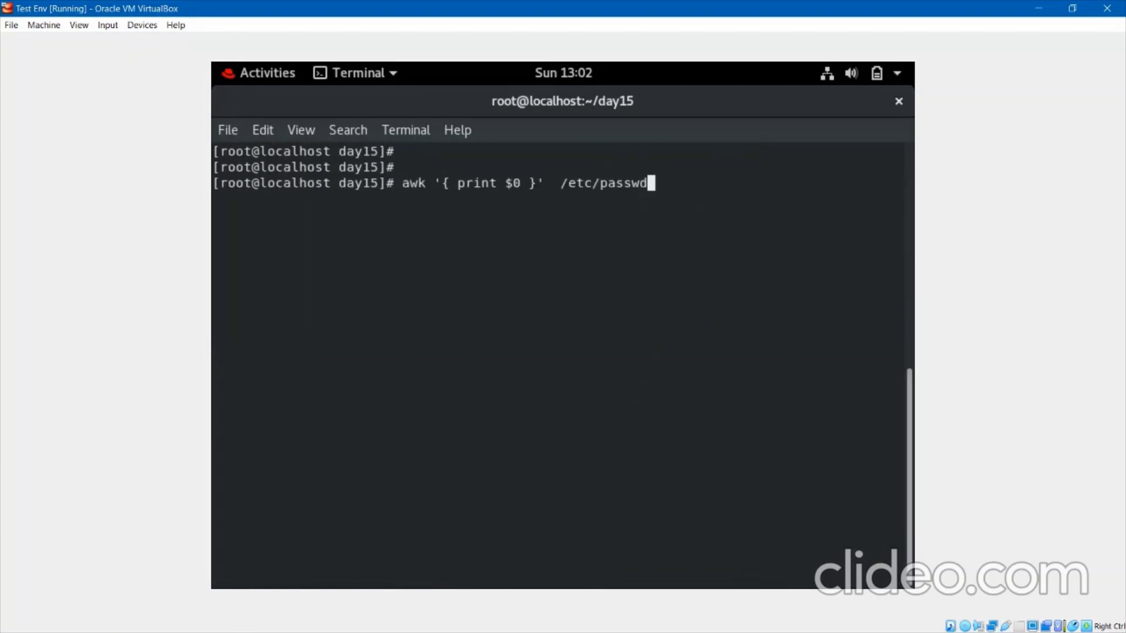
pyautogui.press('Left')
pyautogui.press('Left')
pyautogui.press('Left')
pyautogui.press('Left')
pyautogui.press('Left')
pyautogui.press('Left')
pyautogui.press('Left')
pyautogui.press('Left')
pyautogui.press('Left')
pyautogui.press('Left')
pyautogui.press('Left')
pyautogui.press('Left')
pyautogui.press('Left')
pyautogui.press('Left')
pyautogui.press('Left')
pyautogui.press('Left')
pyautogui.press('Left')
pyautogui.press('Delete')
pyautogui.write('NF')
pyautogui.press('Return')
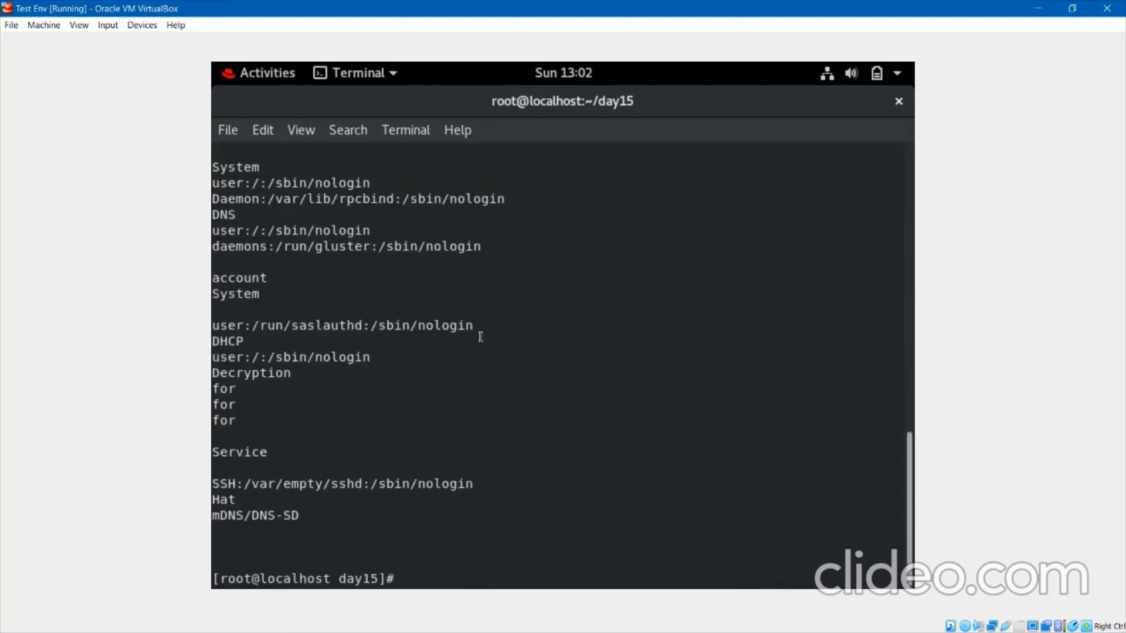
pyautogui.scroll(1, 481, 336)
pyautogui.scroll(5, 481, 337)
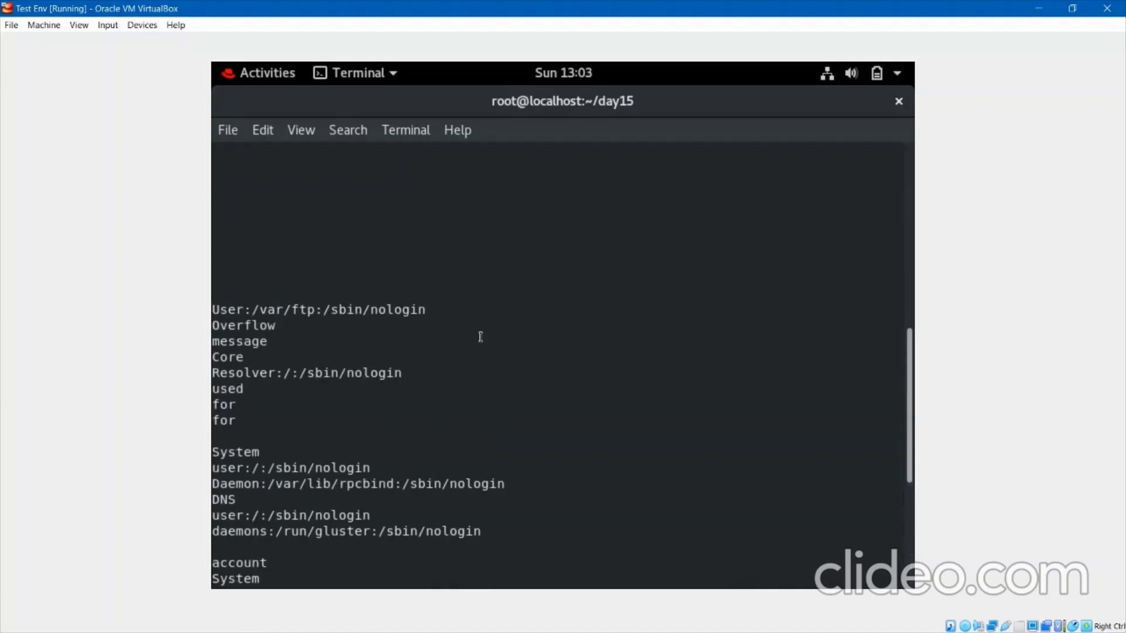
pyautogui.scroll(-6, 480, 337)
pyautogui.press('Return')
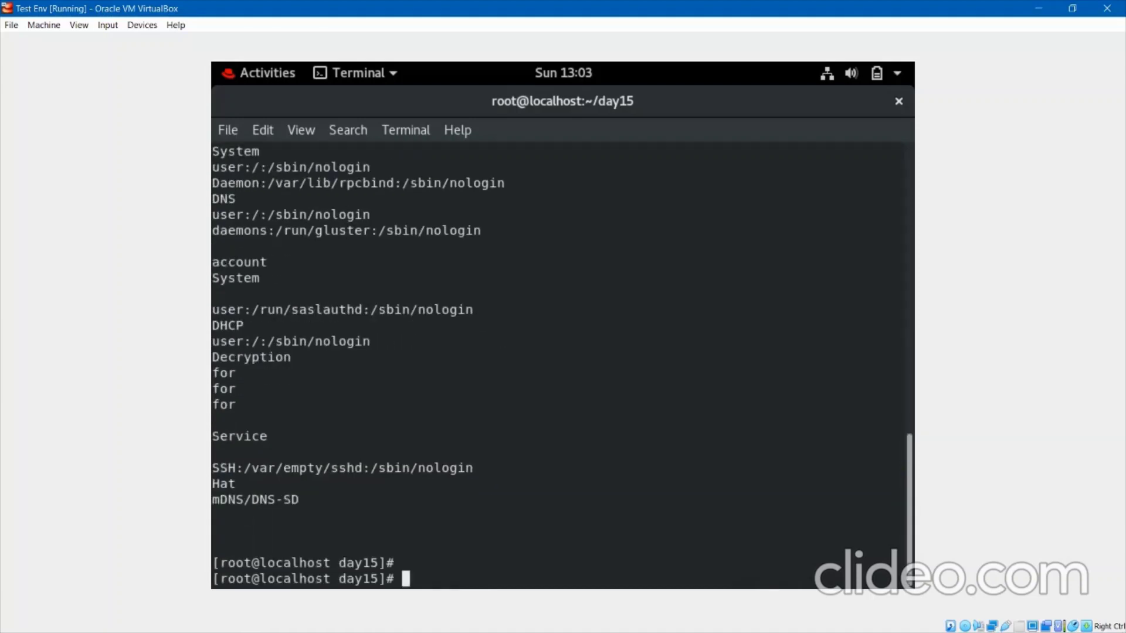
pyautogui.press('Return')
# Print each /etc/passwd line's third field with awk '{ print $3 }'.
pyautogui.press('Up')
pyautogui.press('Left')
pyautogui.press('Left')
pyautogui.press('Left')
pyautogui.press('Left')
pyautogui.press('Left')
pyautogui.press('Left')
pyautogui.press('Left')
pyautogui.press('Left')
pyautogui.press('Left')
pyautogui.press('Left')
pyautogui.press('Left')
pyautogui.press('Left')
pyautogui.press('Left')
pyautogui.press('Left')
pyautogui.press('Left')
pyautogui.press('Left')
pyautogui.press('Left')
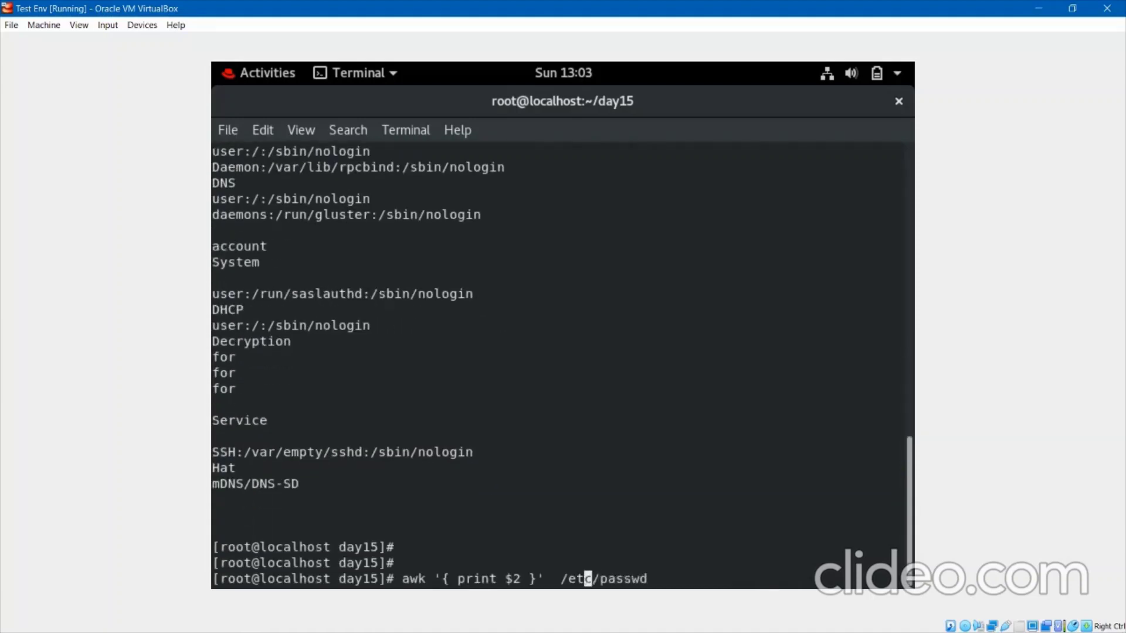
pyautogui.press('BackSpace')
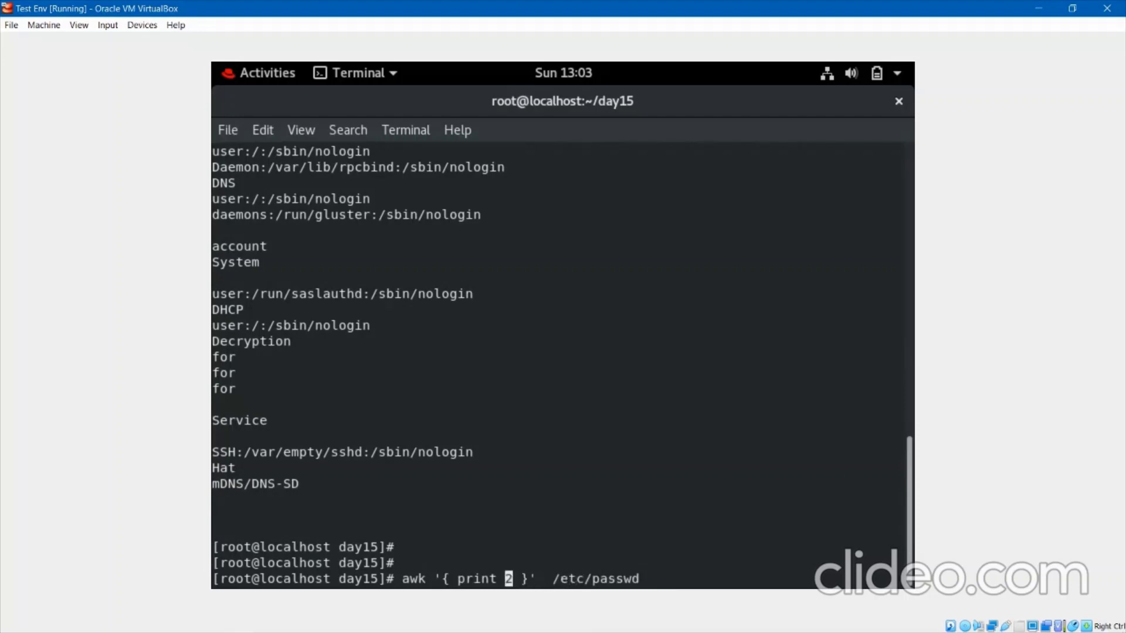
pyautogui.write('$')
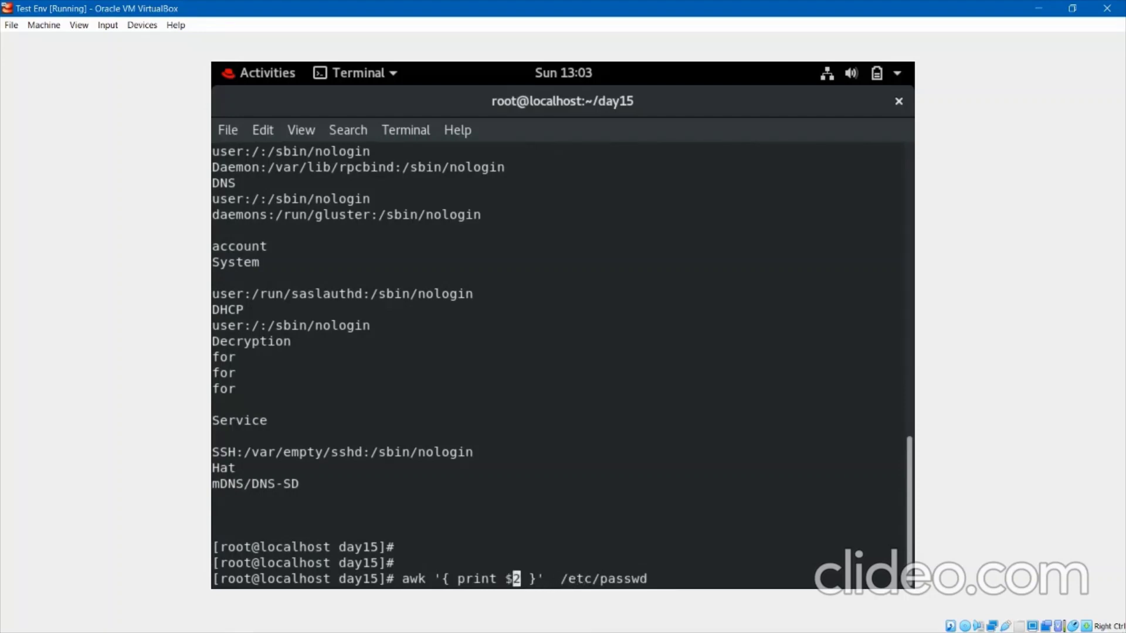
pyautogui.press('Delete')
pyautogui.write('3')
pyautogui.press('Return')
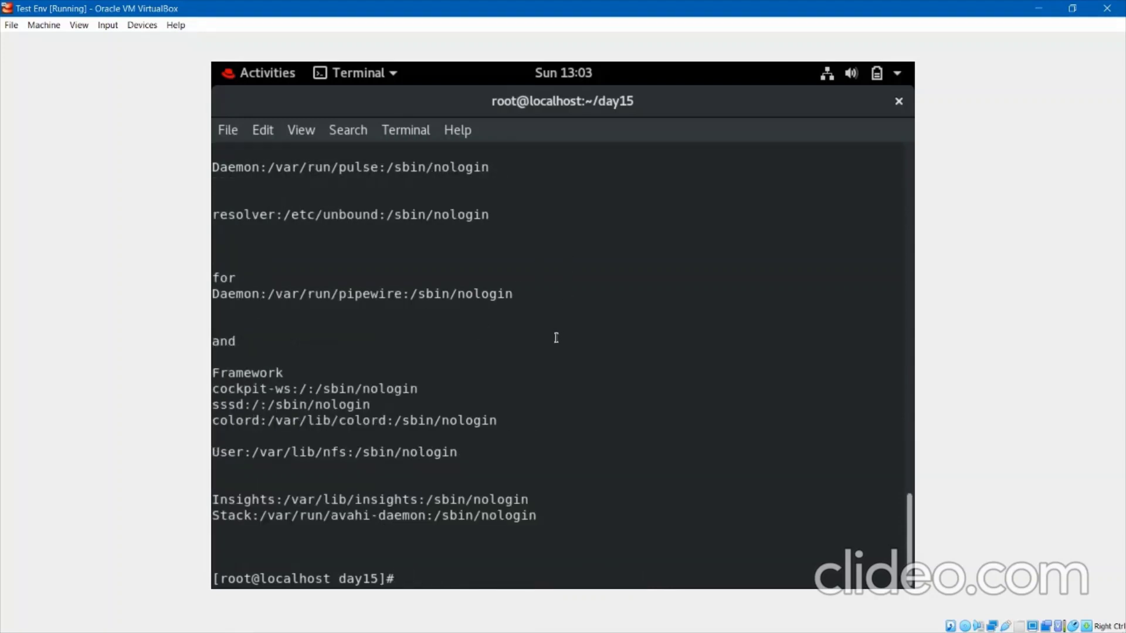
# Pipe the $3 awk output into sort, then clear the screen and type awk --help.
pyautogui.press('Up')
pyautogui.write('| s')
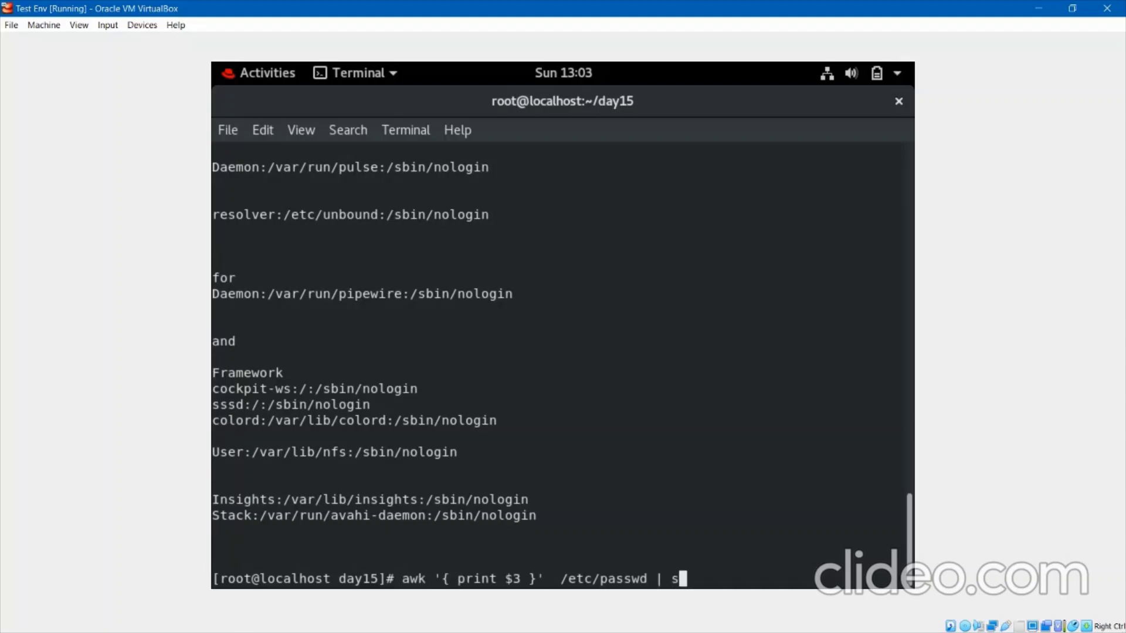
pyautogui.write('ort')
pyautogui.press('Return')
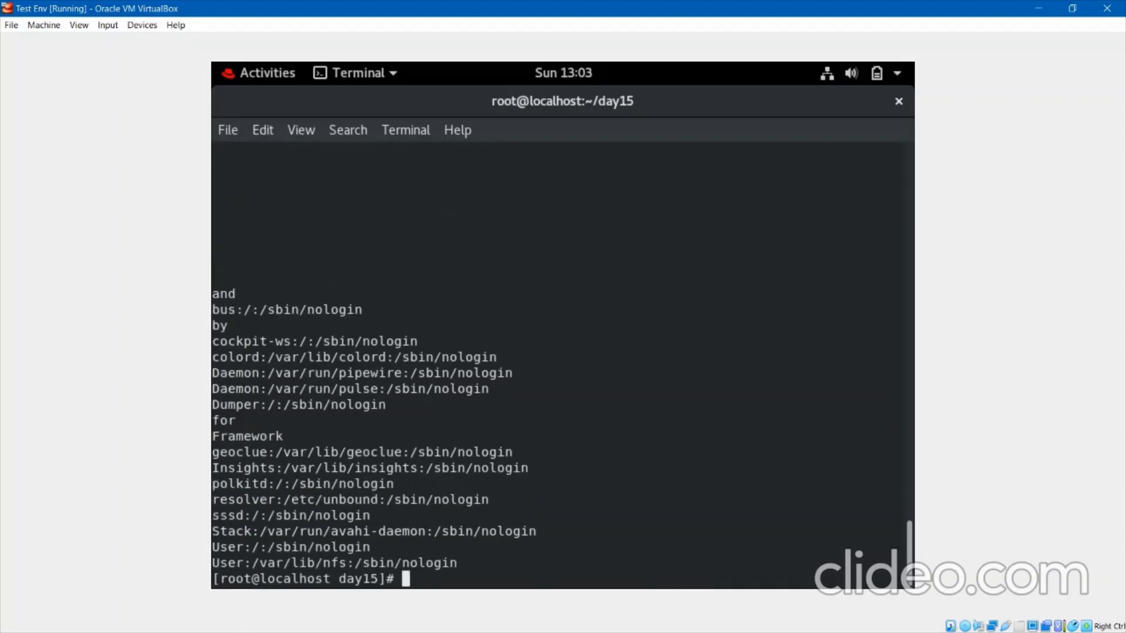
pyautogui.press('Return')
pyautogui.press('Return')
pyautogui.write('cl')
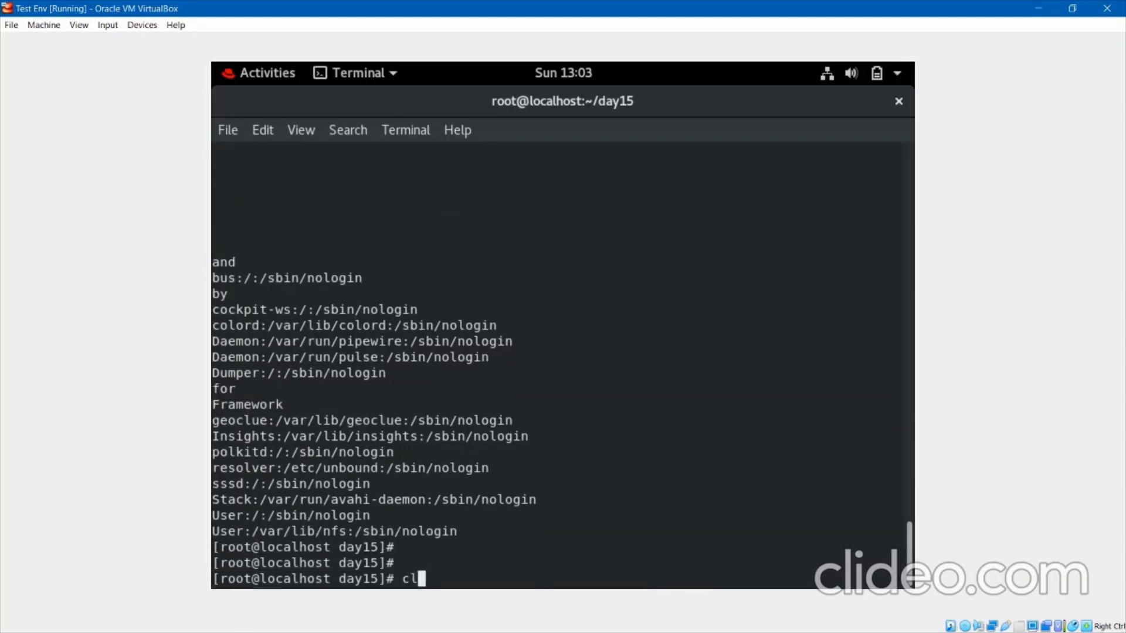
pyautogui.write('ear')
pyautogui.press('Return')
pyautogui.press('Return')
pyautogui.press('Return')
pyautogui.write('aw')
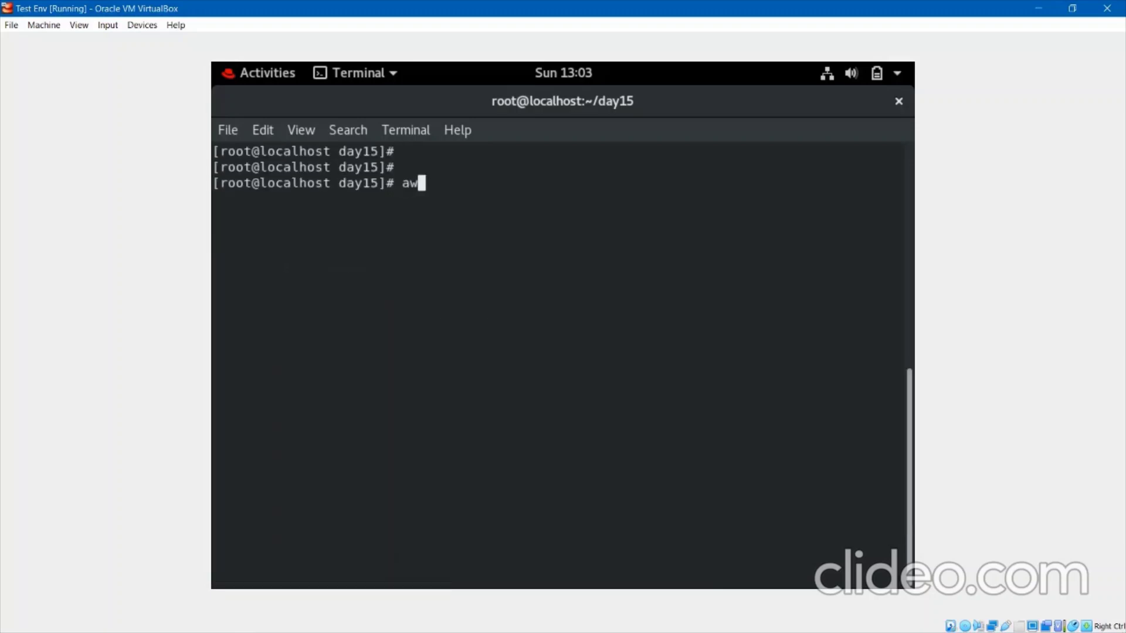
pyautogui.write('k  --help')
# Display and scroll through awk --help output, then type man at a fresh prompt.
pyautogui.press('Return')
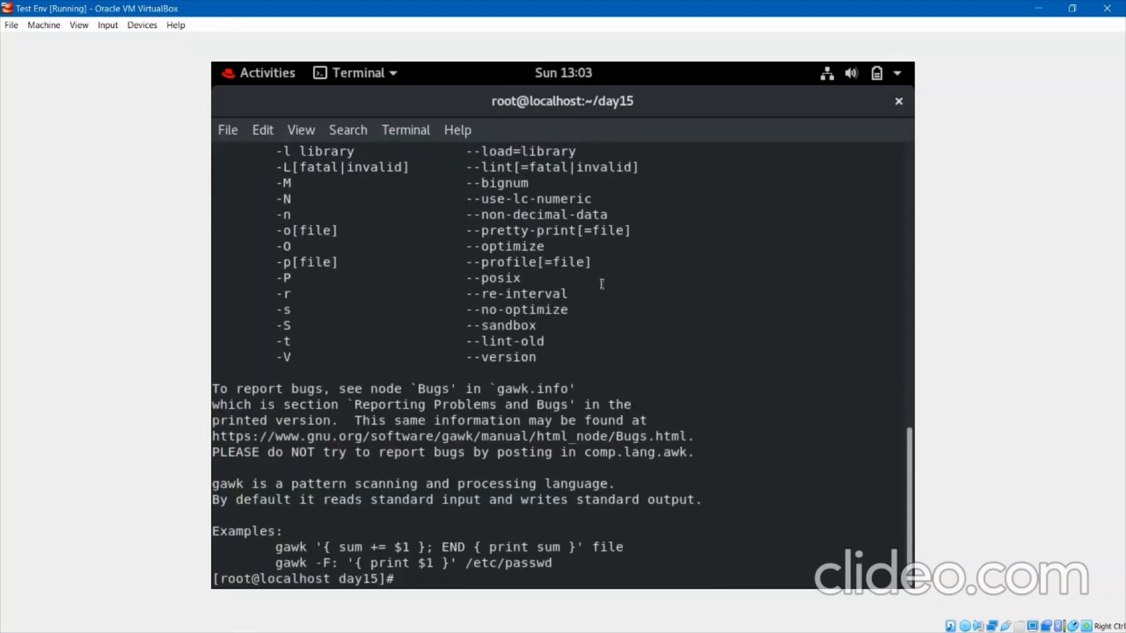
pyautogui.scroll(3, 575, 318)
pyautogui.scroll(6, 575, 319)
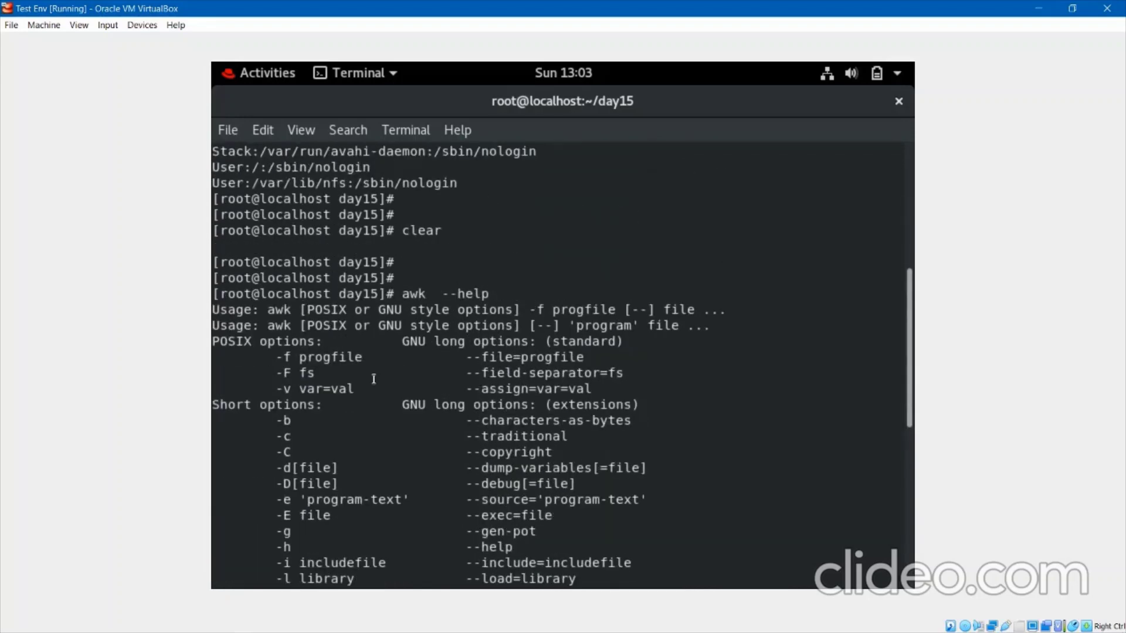
pyautogui.scroll(-9, 373, 378)
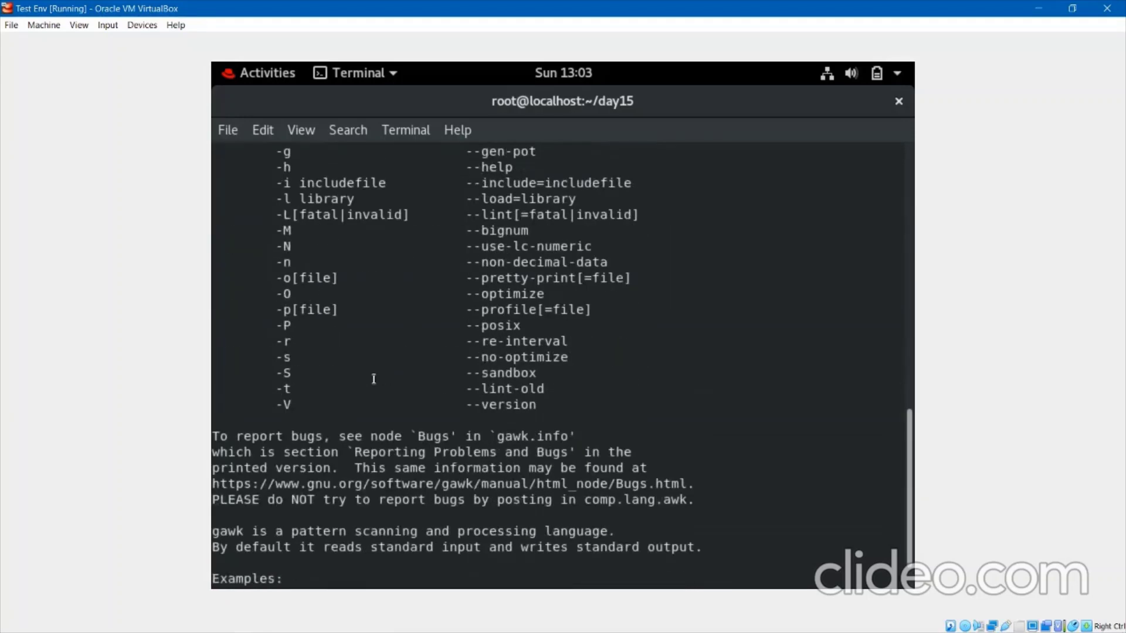
pyautogui.press('Return')
pyautogui.press('Return')
pyautogui.press('Return')
pyautogui.press('Return')
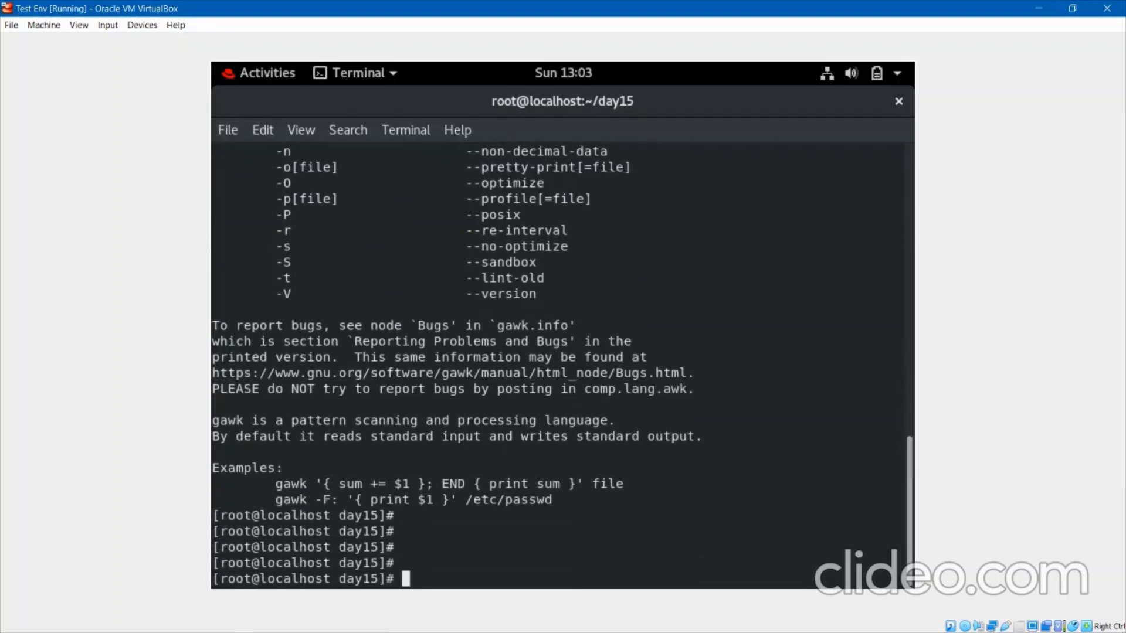
pyautogui.write('m')
pyautogui.press('BackSpace')
pyautogui.write('man')
# Open the awk manual page with man awk, scroll through it, and quit.
pyautogui.write('awk')
pyautogui.press('Return')
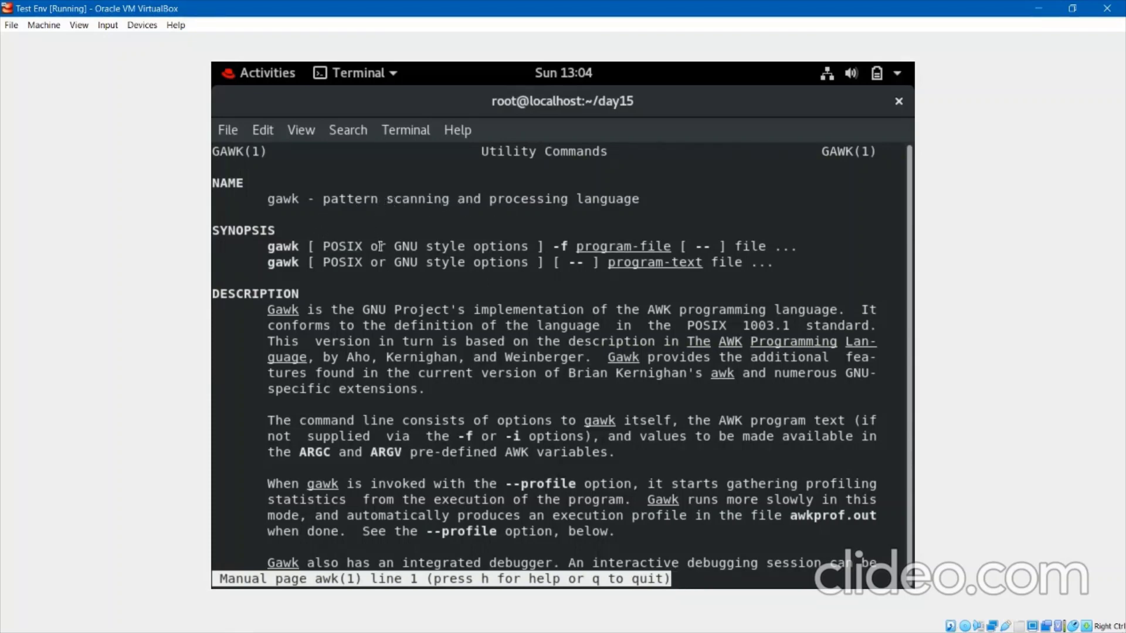
pyautogui.scroll(-6, 415, 321)
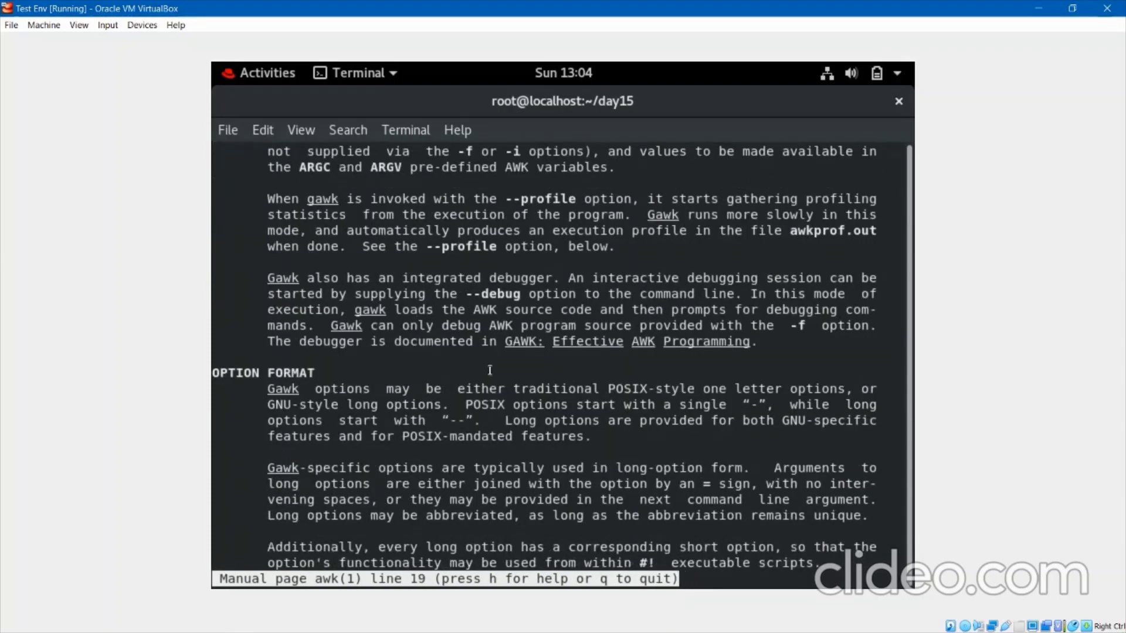
pyautogui.scroll(-6, 490, 370)
pyautogui.scroll(-5, 490, 370)
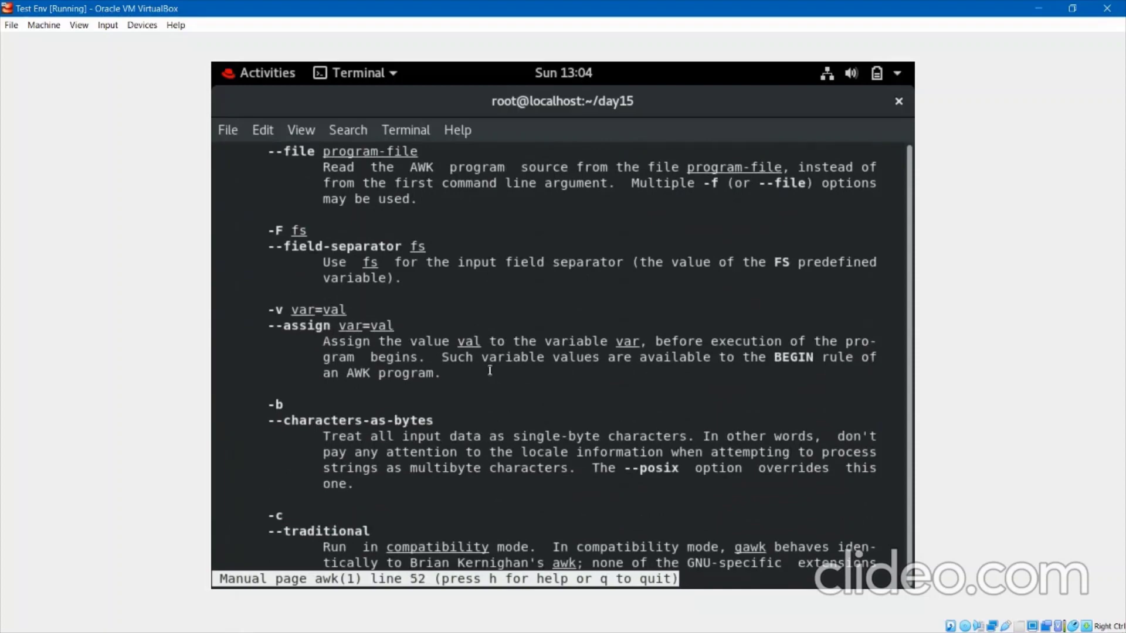
pyautogui.scroll(-5, 490, 370)
pyautogui.scroll(-6, 490, 371)
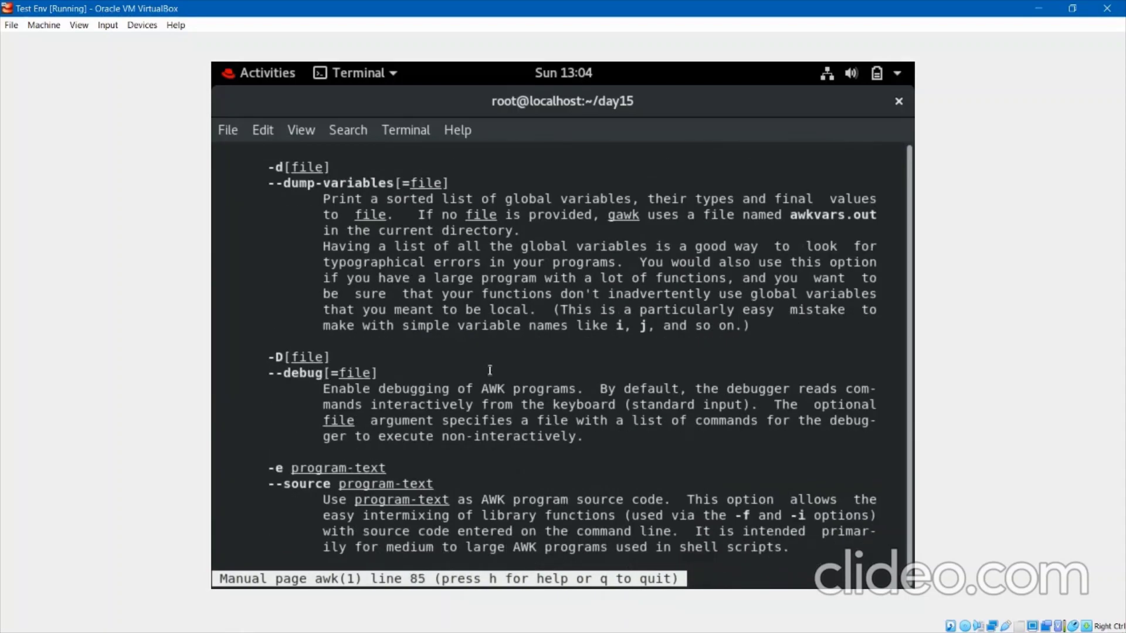
pyautogui.scroll(-13, 490, 370)
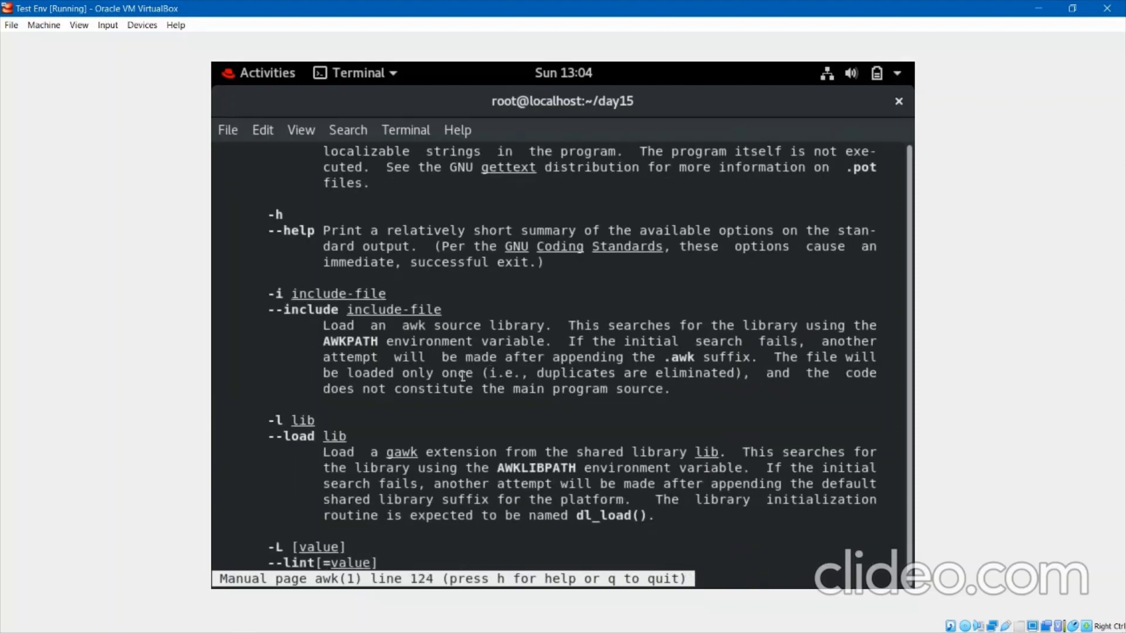
pyautogui.scroll(-9, 464, 376)
pyautogui.press('q')
pyautogui.press('Return')
pyautogui.press('Return')
pyautogui.press('Return')
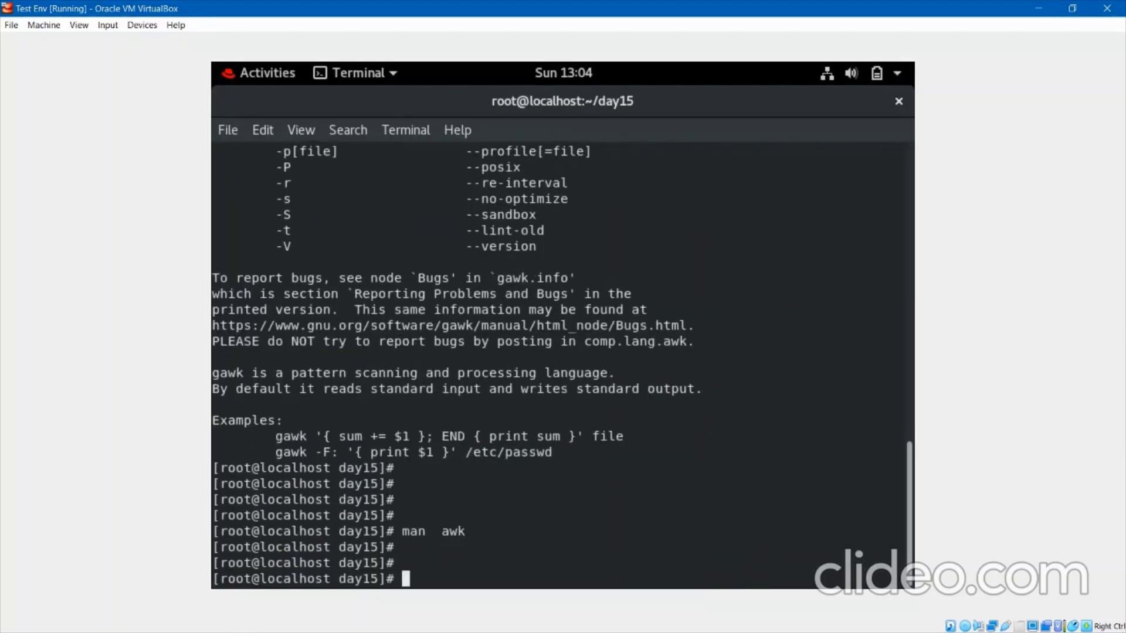
# Open and quit the man date page, then clear the terminal.
pyautogui.write('man date')
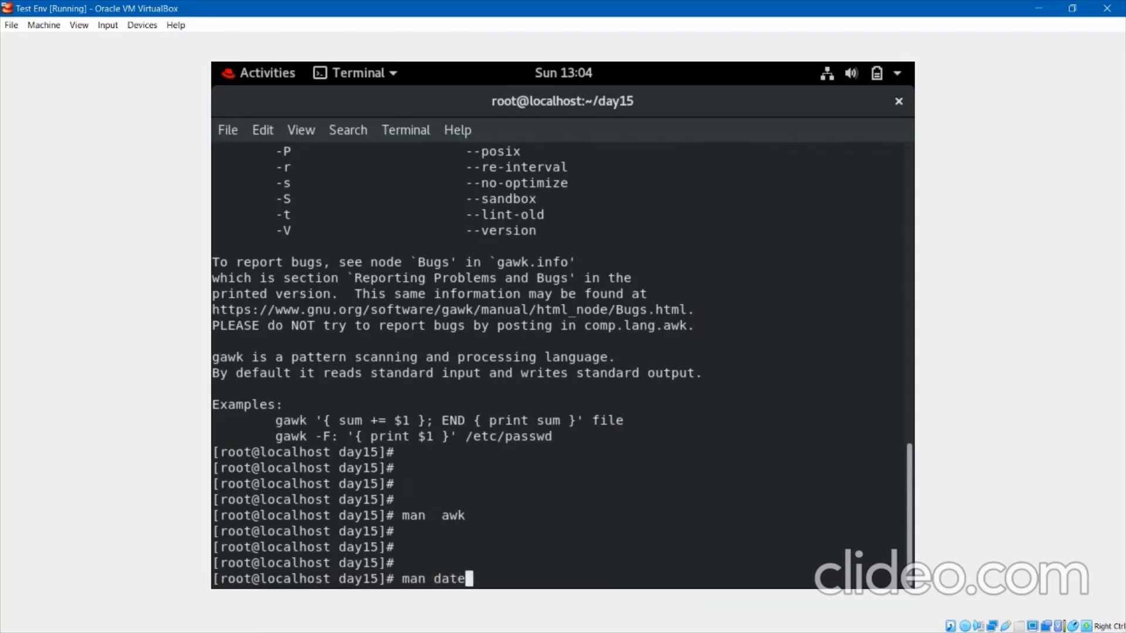
pyautogui.press('Return')
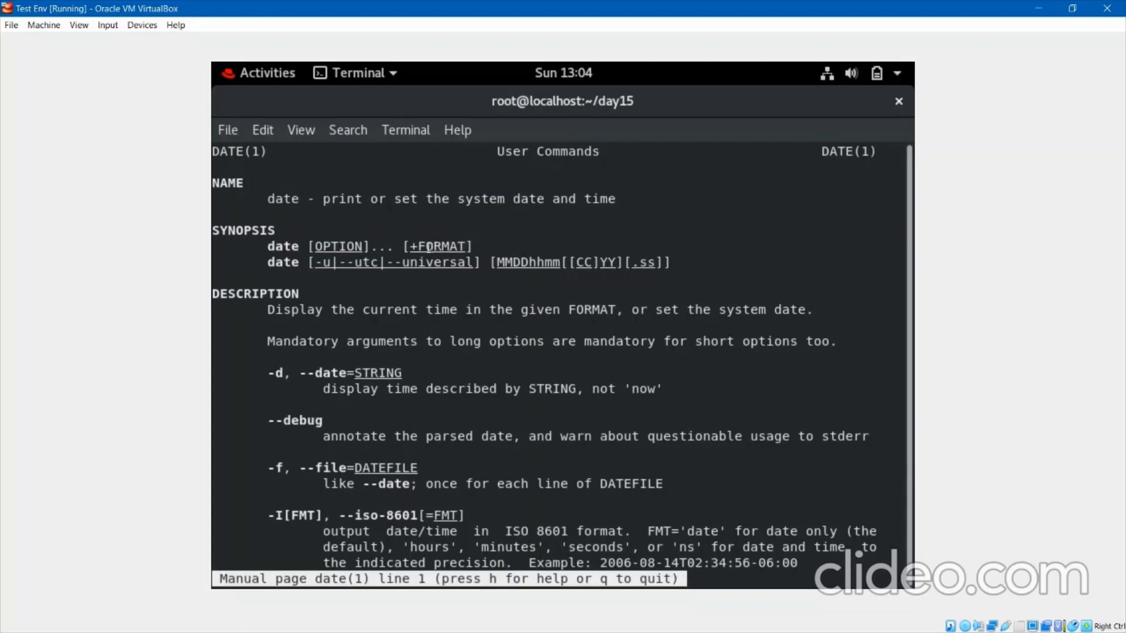
pyautogui.press('Down')
pyautogui.press('Down')
pyautogui.press('Down')
pyautogui.press('Down')
pyautogui.press('Down')
pyautogui.press('Down')
pyautogui.press('Down')
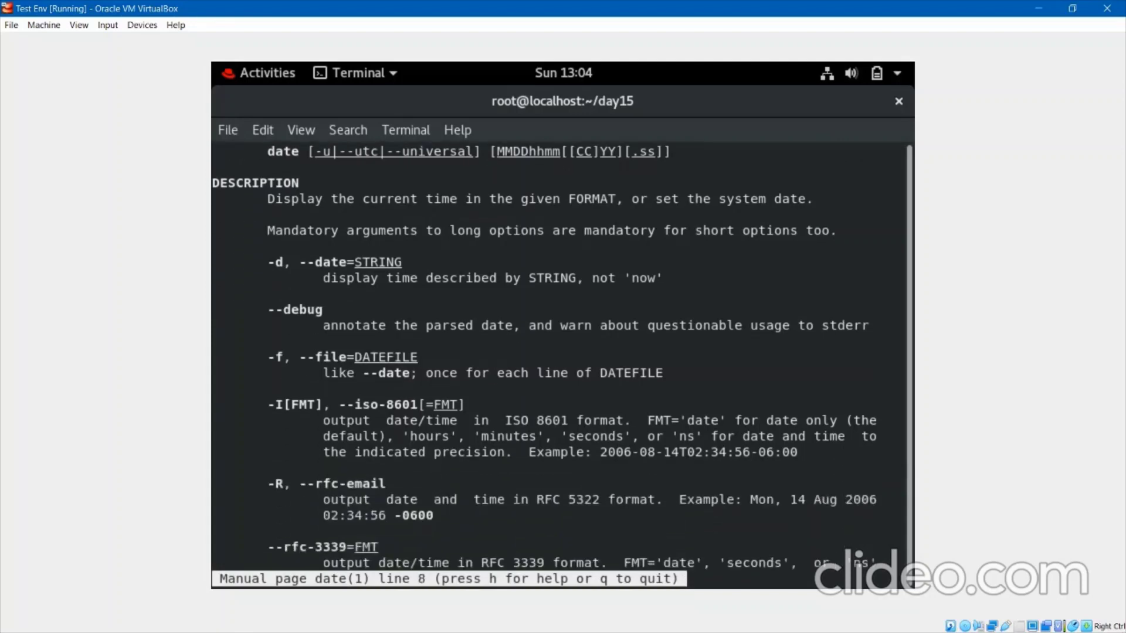
pyautogui.press('q')
pyautogui.press('Return')
pyautogui.press('Return')
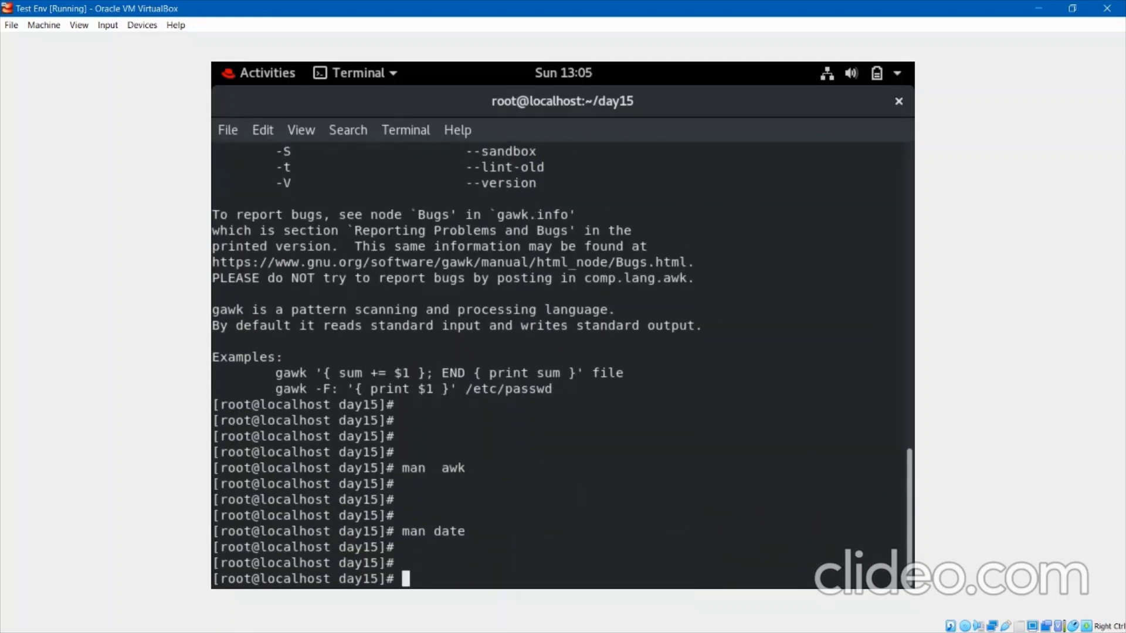
pyautogui.write('clar')
pyautogui.press('Left')
pyautogui.press('Left')
pyautogui.write('e')
pyautogui.press('Return')
pyautogui.press('Return')
pyautogui.press('Return')
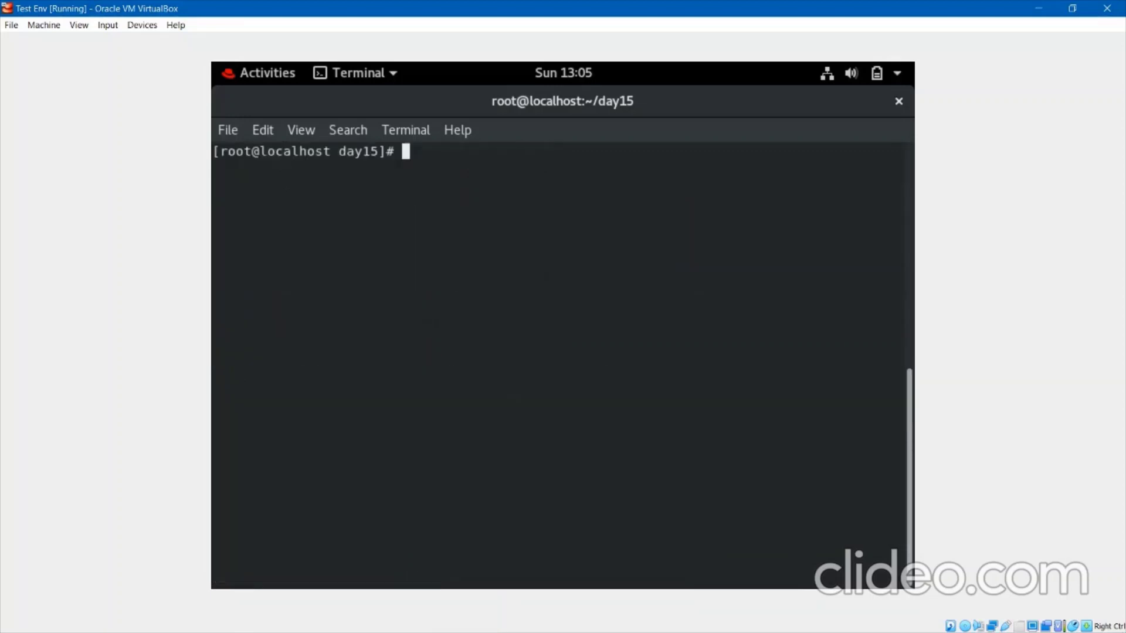
# Show sed's usage text, browse the man sed page, quit, and clear the screen.
pyautogui.write('sed')
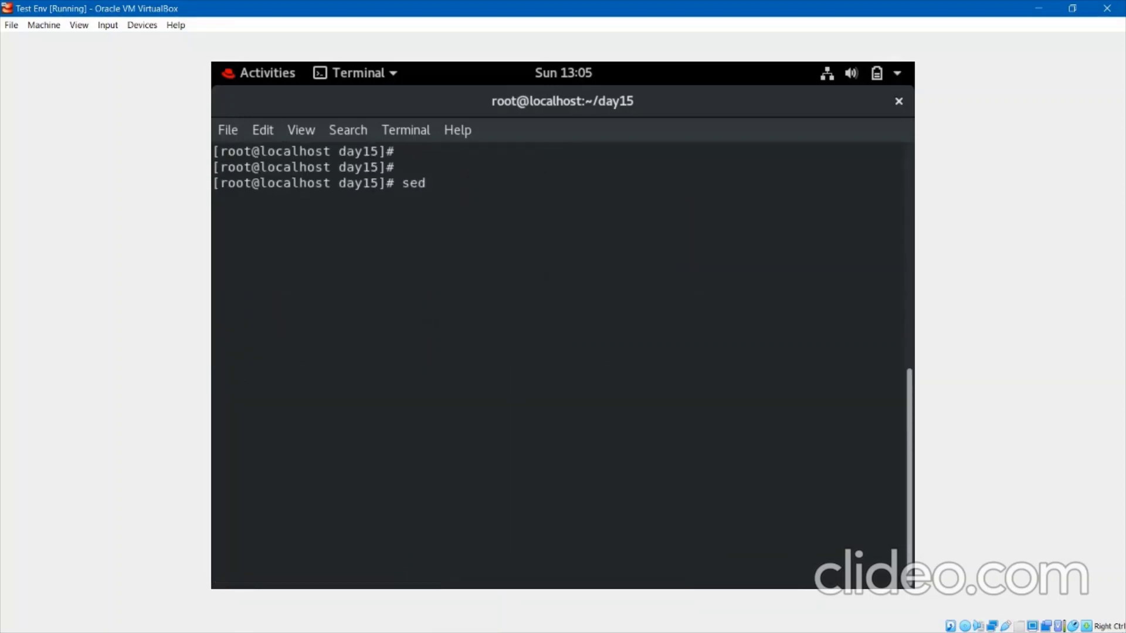
pyautogui.press('Return')
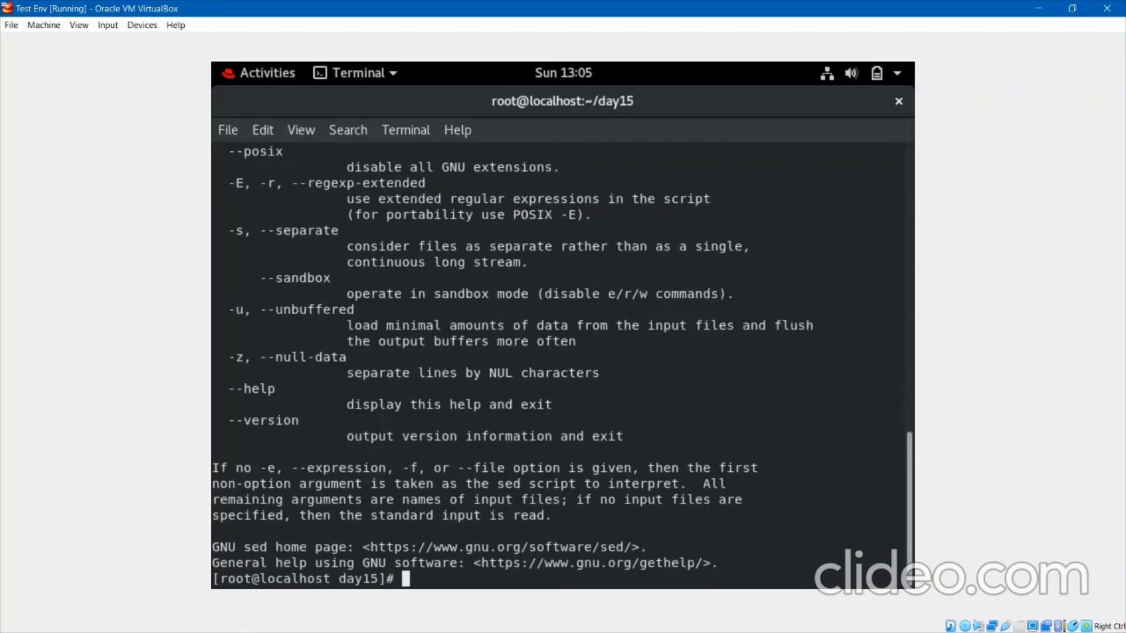
pyautogui.press('Return')
pyautogui.press('Return')
pyautogui.press('Return')
pyautogui.write('man sed')
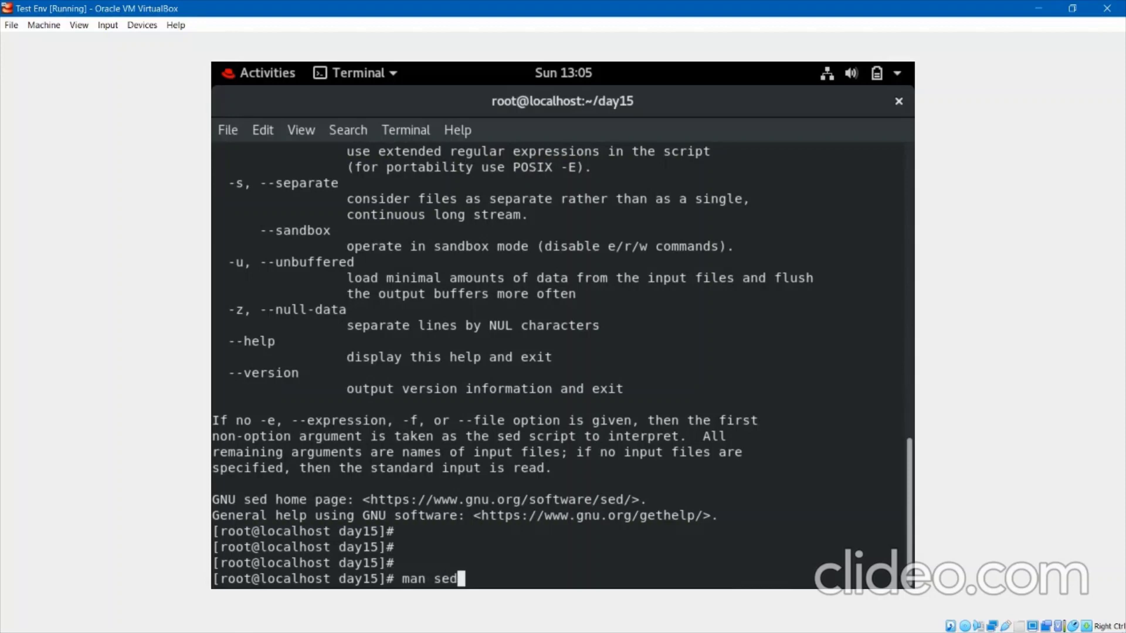
pyautogui.press('Return')
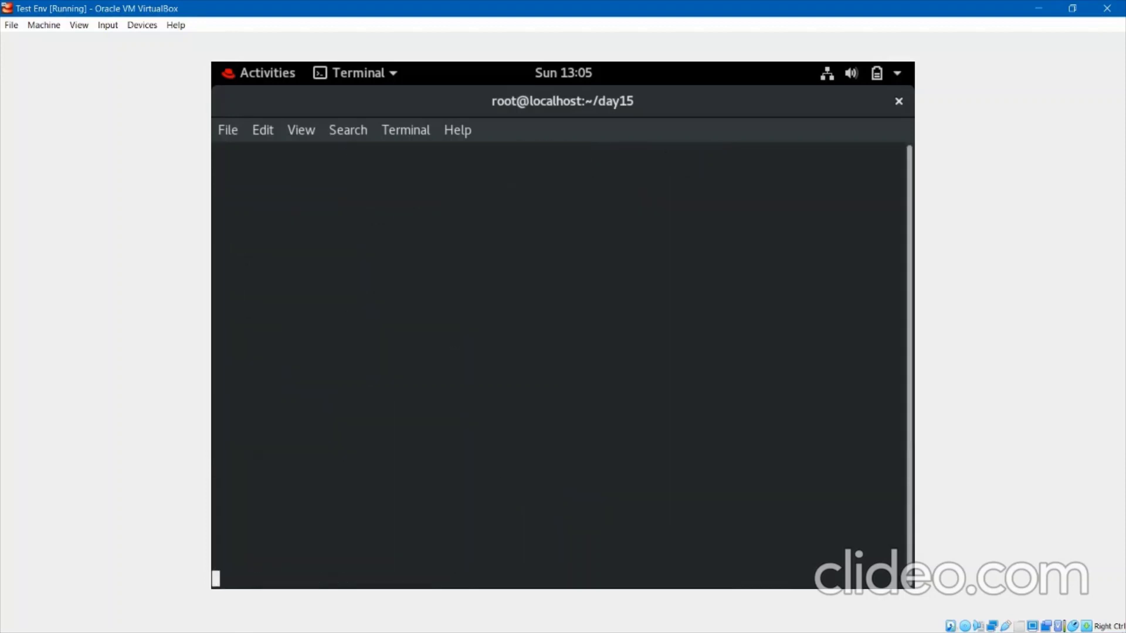
pyautogui.scroll(-1, 544, 366)
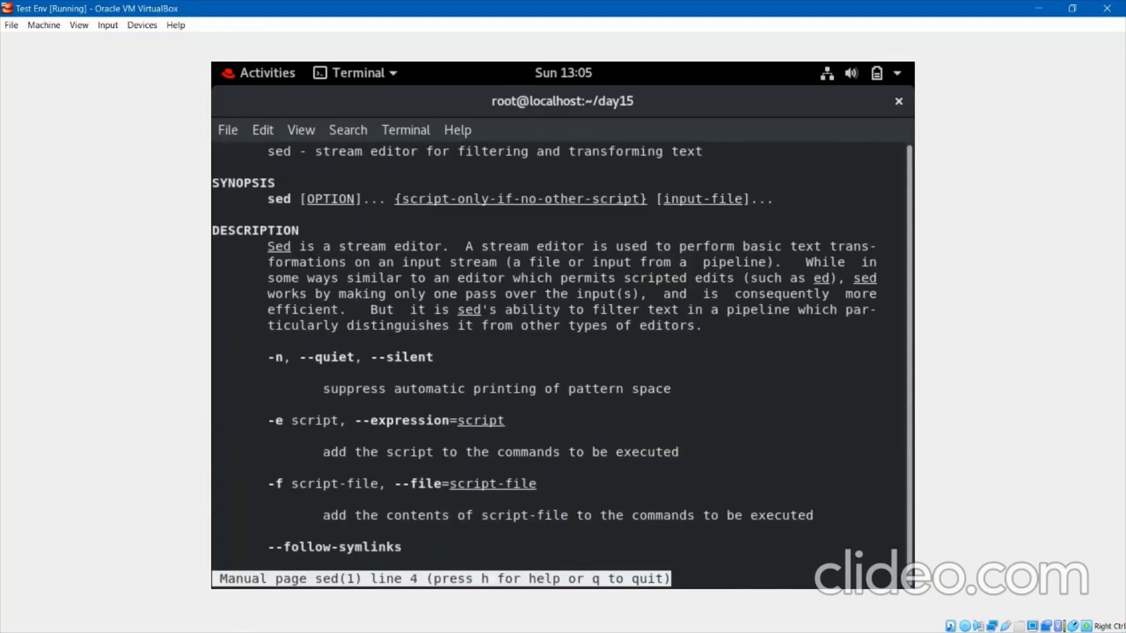
pyautogui.write('qclear')
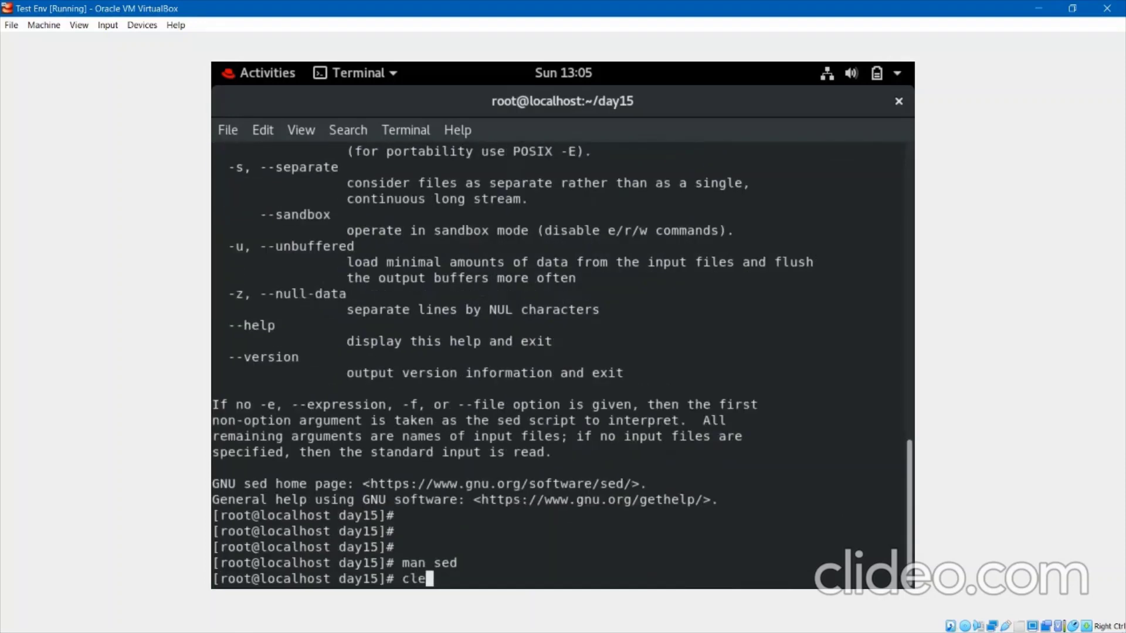
pyautogui.press('Return')
pyautogui.press('Return')
pyautogui.press('Return')
pyautogui.press('Return')
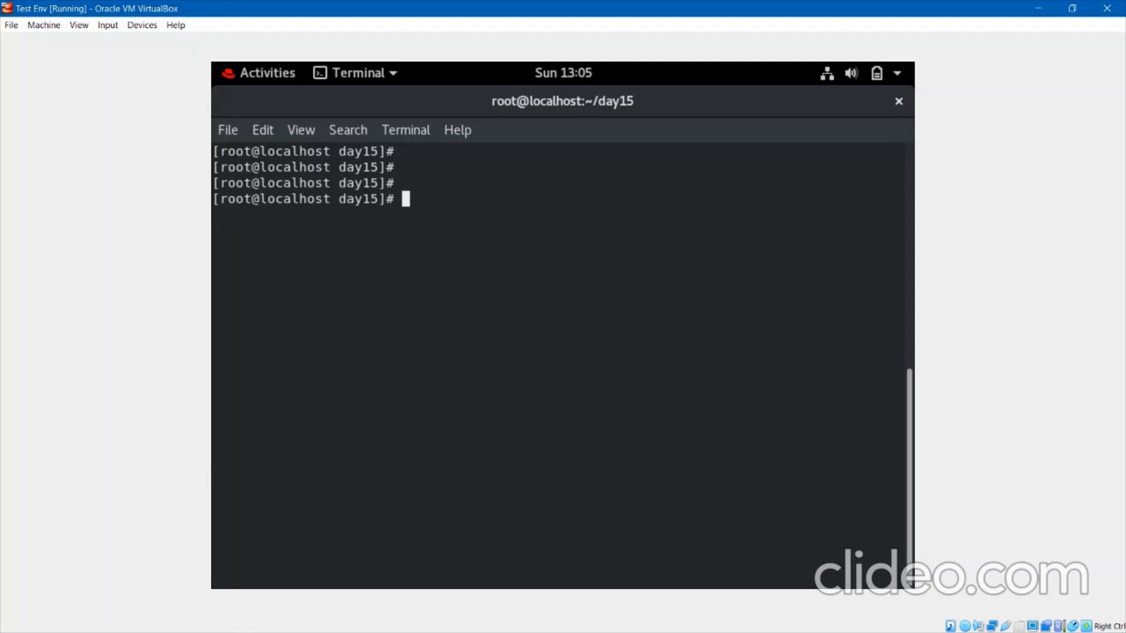
# Open basic.sh in vim and add the line echo "Welcome Everybody !!".
pyautogui.write('vim  basic.sh')
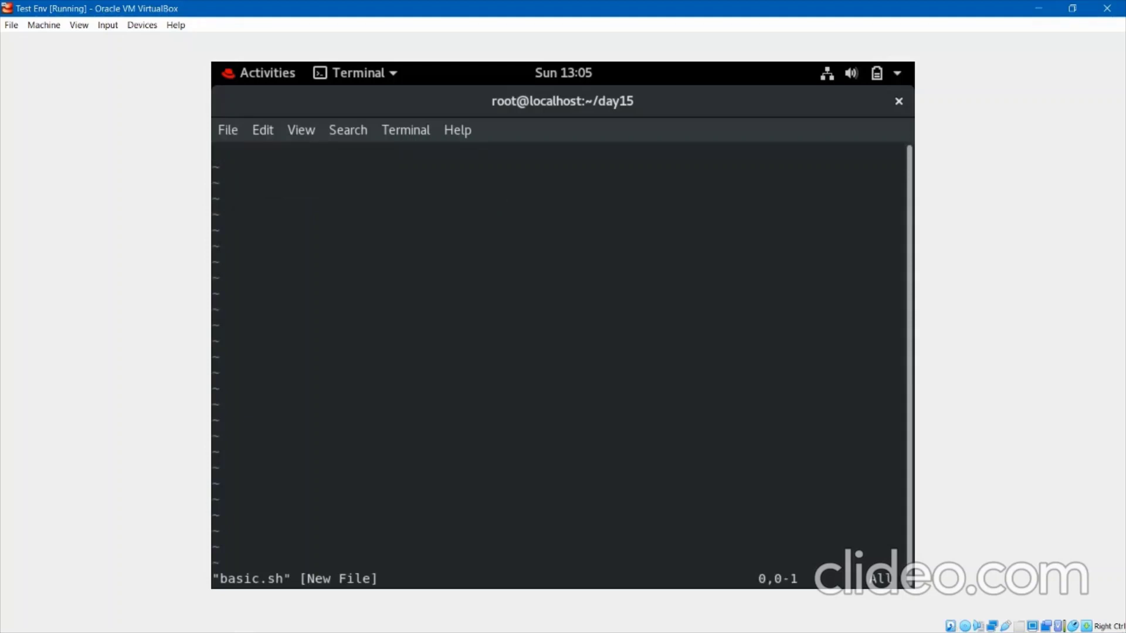
pyautogui.press('i')
pyautogui.press('Return')
pyautogui.write('echo ')
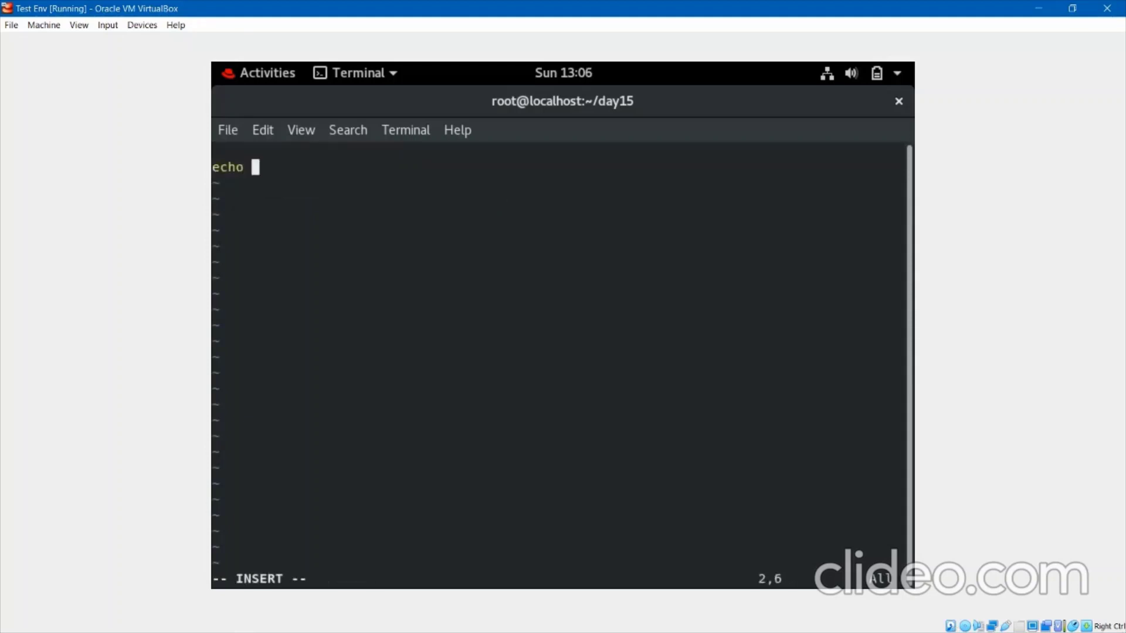
pyautogui.write('"')
pyautogui.write('w')
pyautogui.press('BackSpace')
pyautogui.write('Welcome ')
pyautogui.write('Everybo')
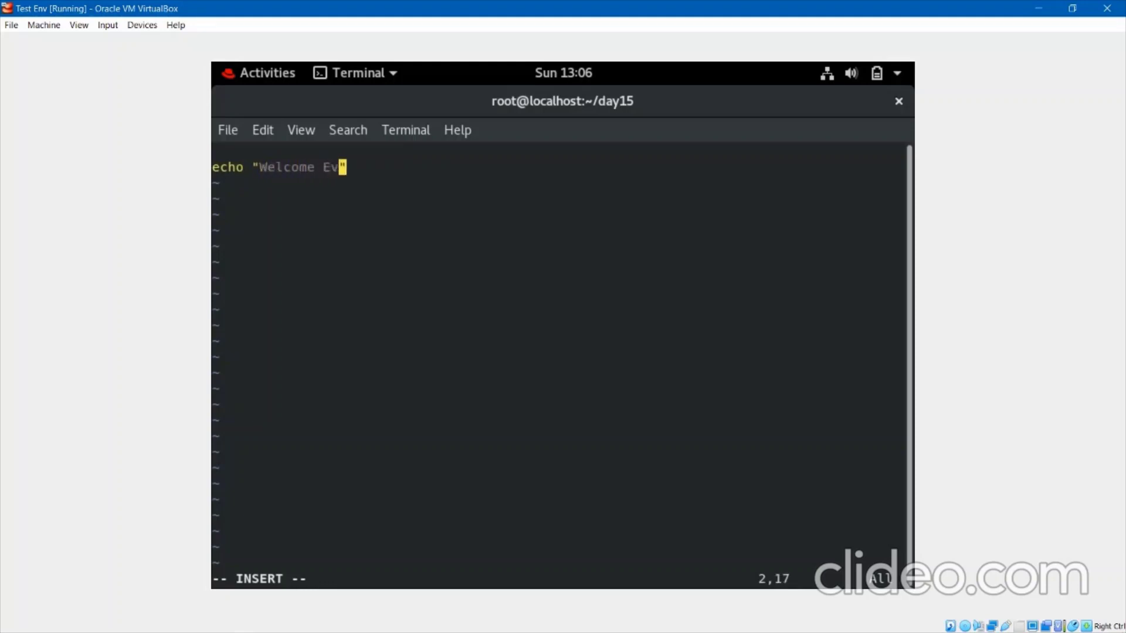
pyautogui.write('dy !!')
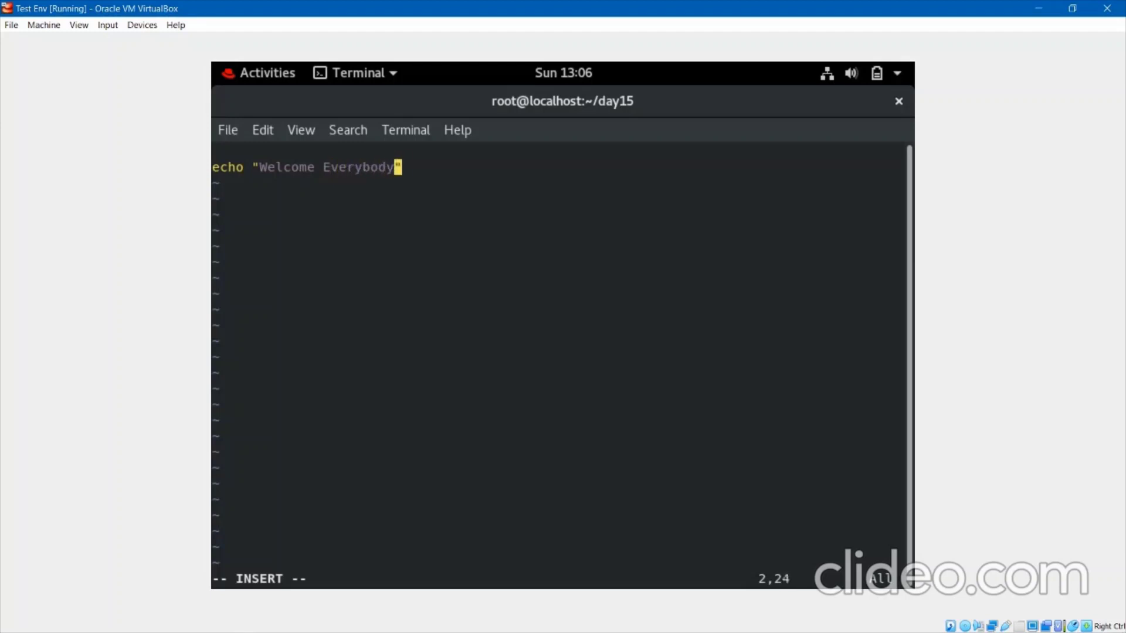
pyautogui.press('Right')
pyautogui.press('Return')
# Add echo "Hope this tutorial helps you." and save the file with :wq.
pyautogui.write('echo ')
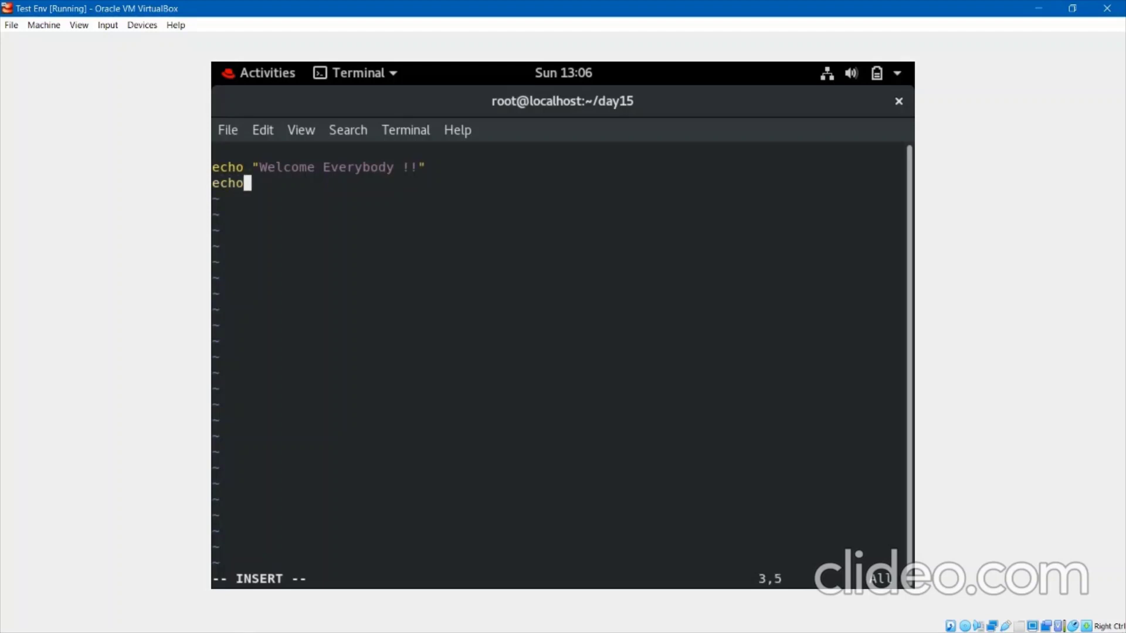
pyautogui.write('"Hope ')
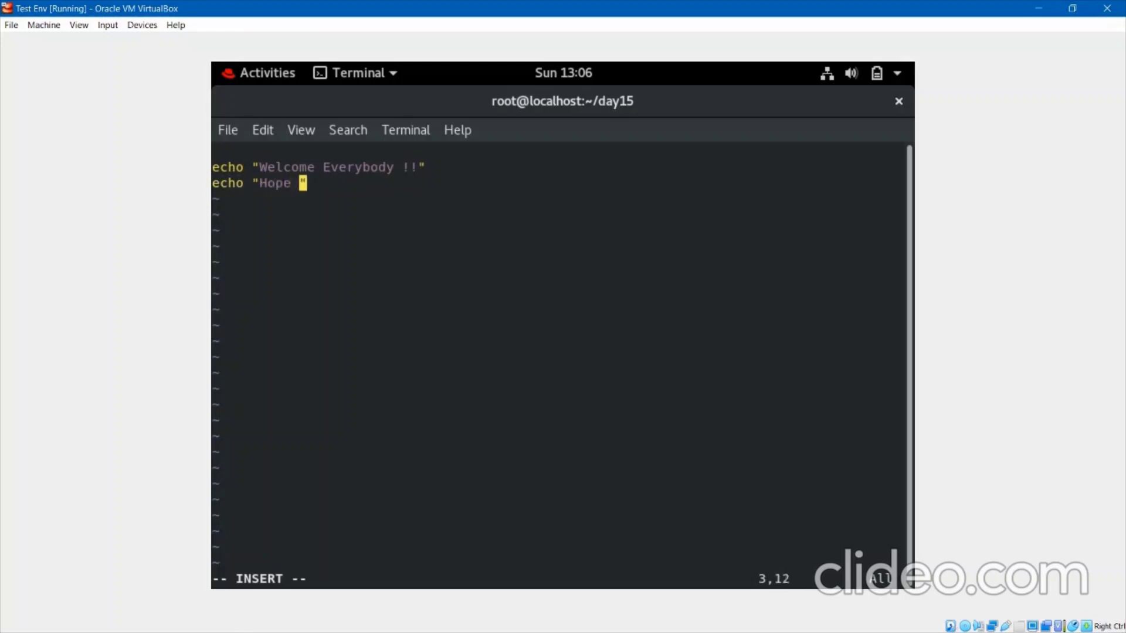
pyautogui.write('this tutoria')
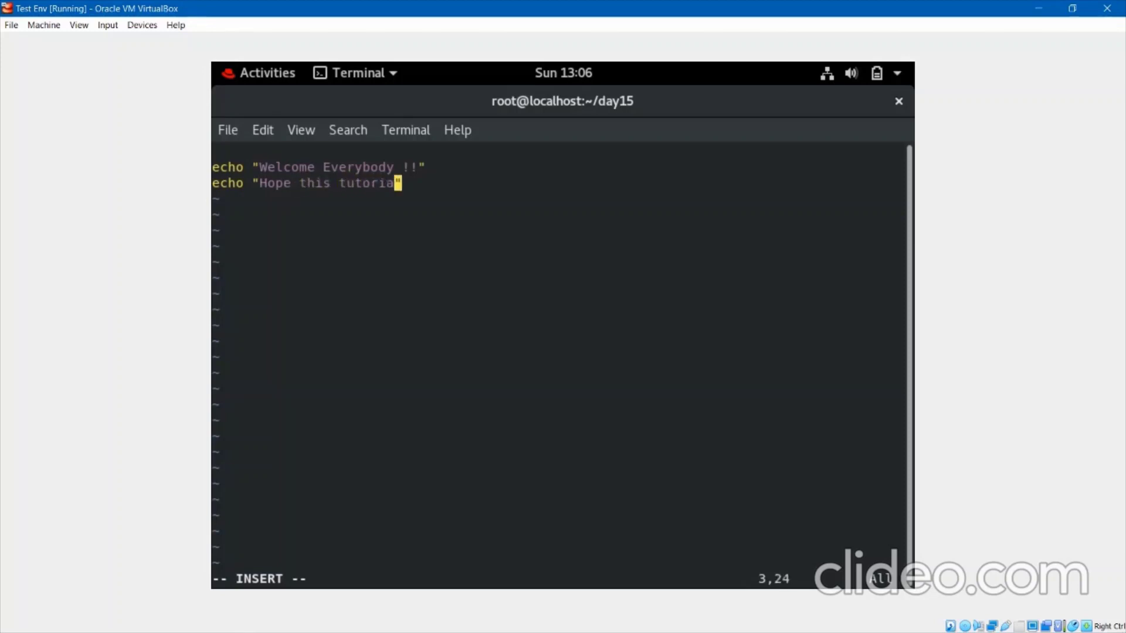
pyautogui.write('l helps you')
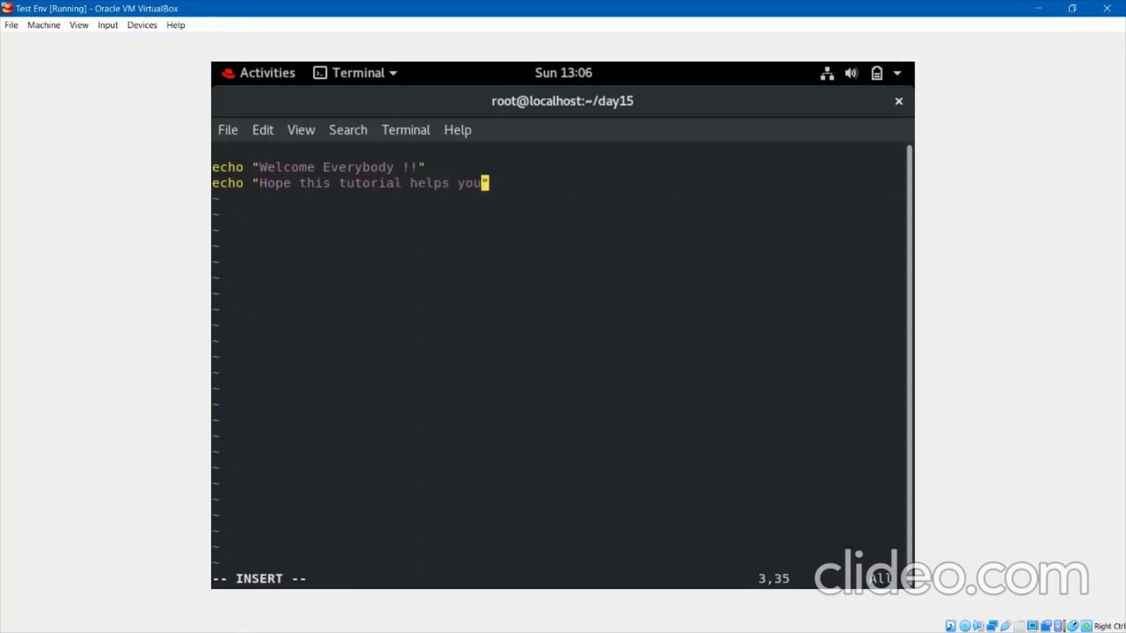
pyautogui.write(',')
pyautogui.press('BackSpace')
pyautogui.write('.')
pyautogui.press('Escape')
pyautogui.write(':wq')
pyautogui.press('Return')
pyautogui.press('Return')
pyautogui.press('Return')
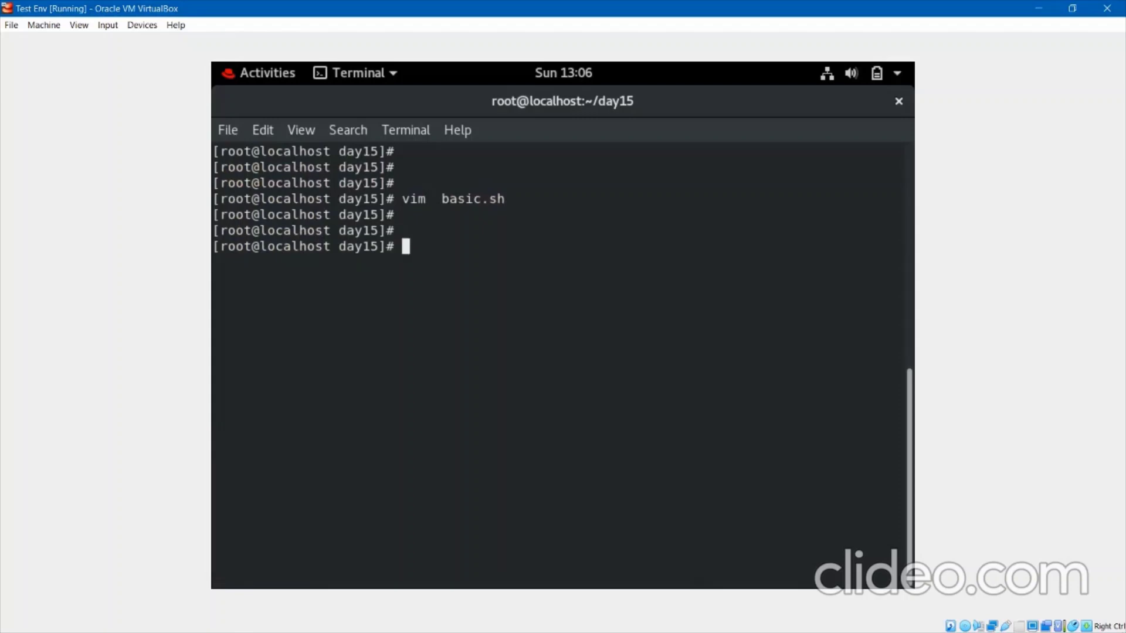
# Run bash basic.sh to print both welcome lines.
pyautogui.write('bash bas')
pyautogui.press('Tab')
pyautogui.press('Return')
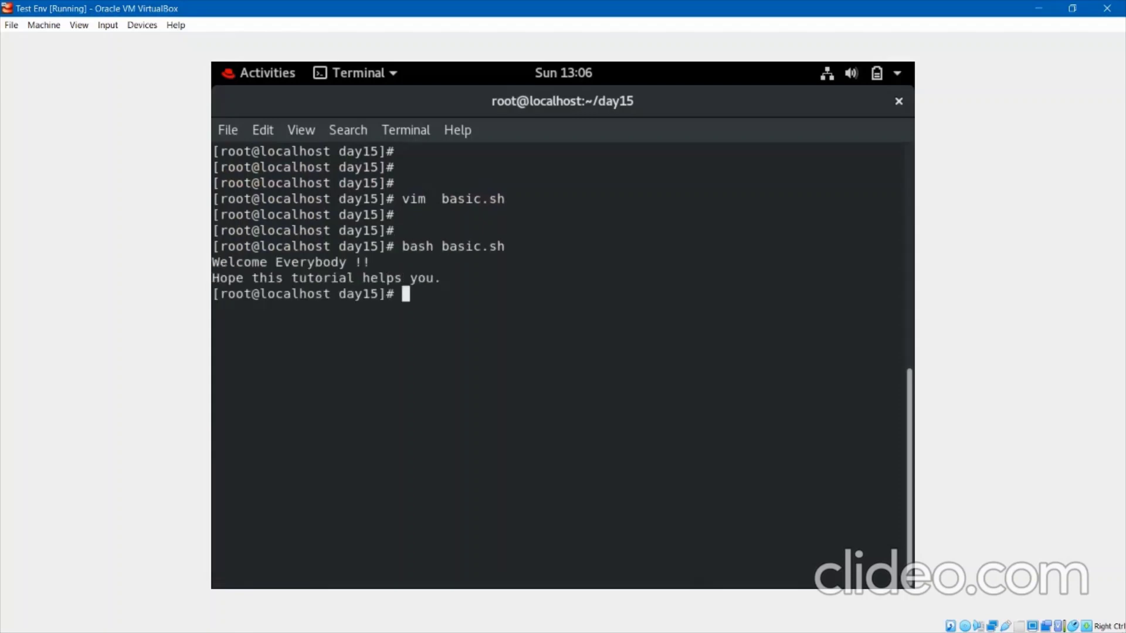
pyautogui.press('Return')
pyautogui.press('Return')
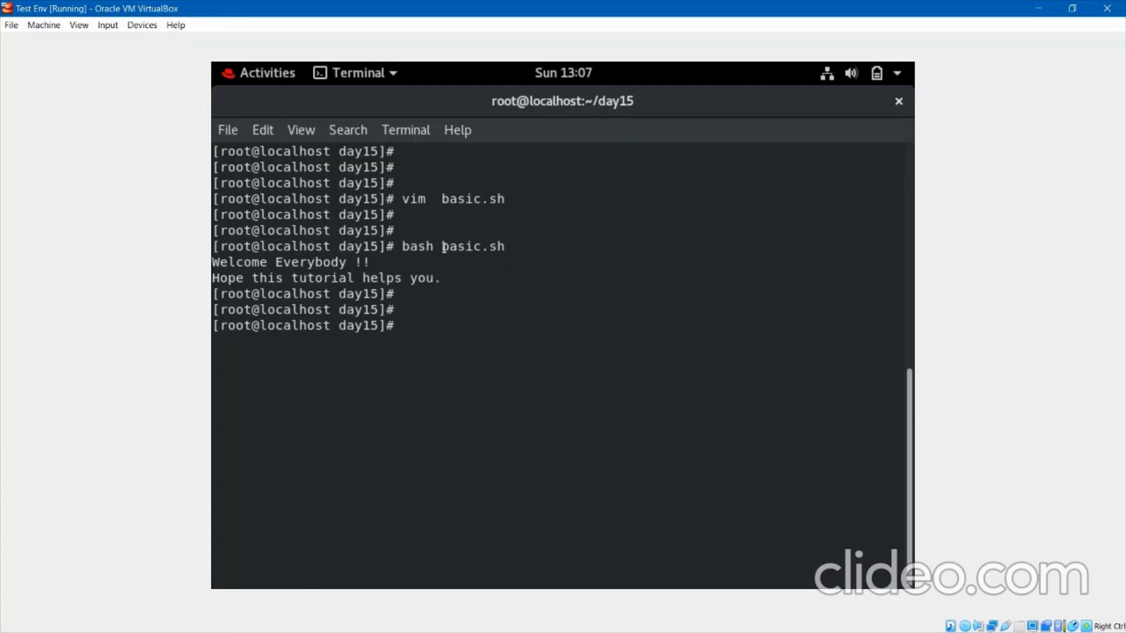
# Highlight basic.sh and bash in the command, then locate bash with which bash.
pyautogui.moveTo(444, 247); pyautogui.dragTo(502, 247)
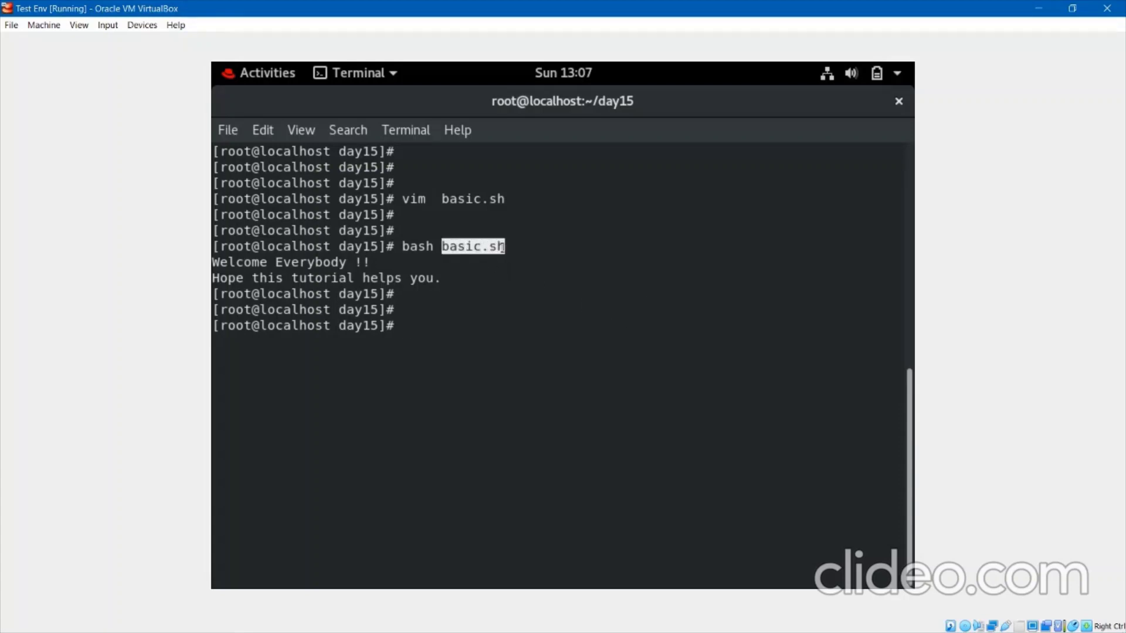
pyautogui.doubleClick(422, 245)
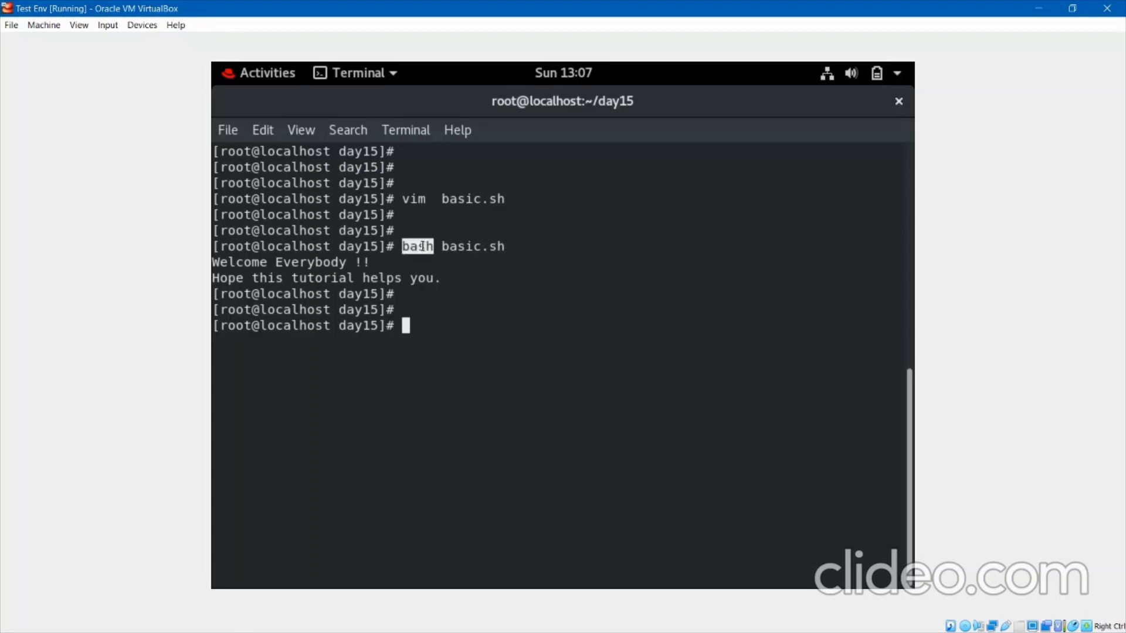
pyautogui.click(440, 315)
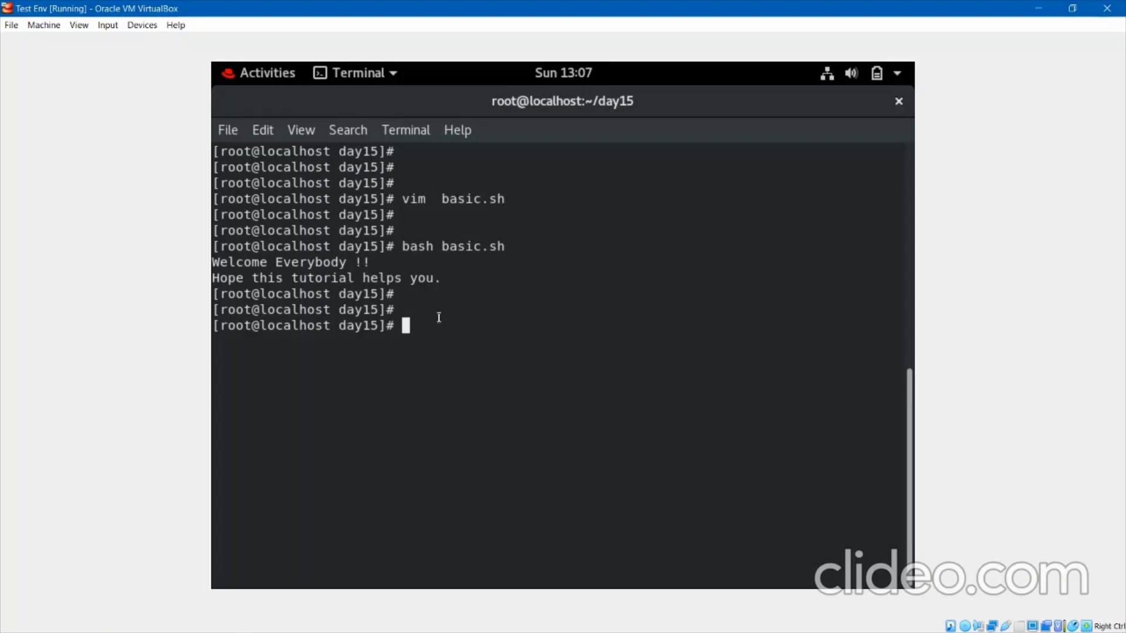
pyautogui.write('which bas')
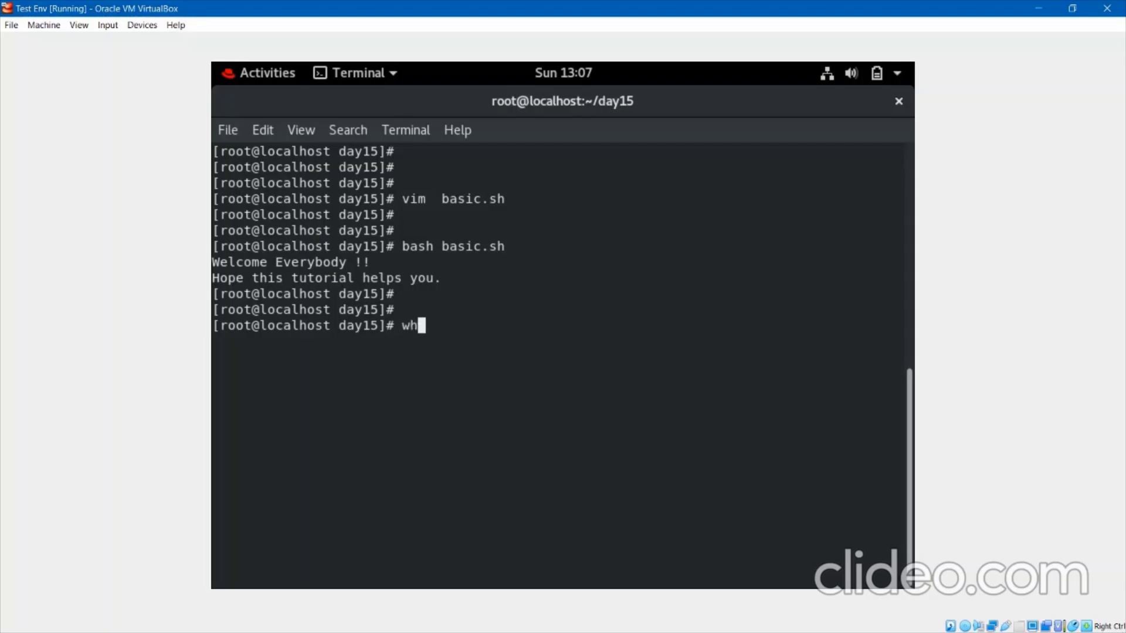
pyautogui.write('h')
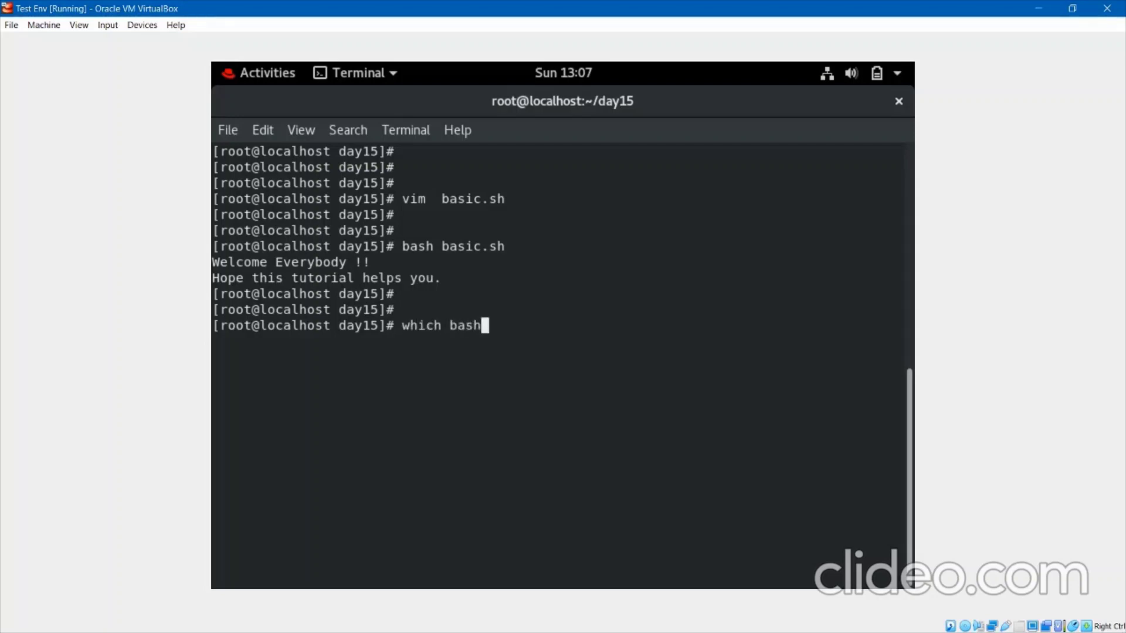
pyautogui.press('Return')
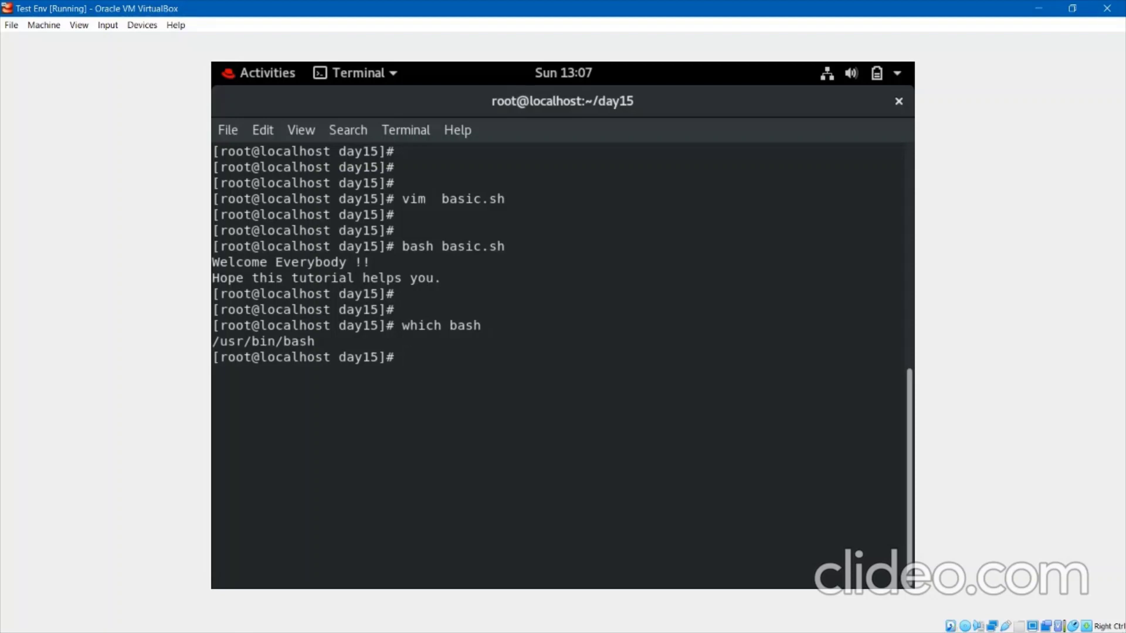
# Reopen basic.sh in vim and open a blank line above the echo lines.
pyautogui.press('Up')
pyautogui.press('Up')
pyautogui.press('Up')
pyautogui.press('Down')
pyautogui.press('Up')
pyautogui.press('Return')
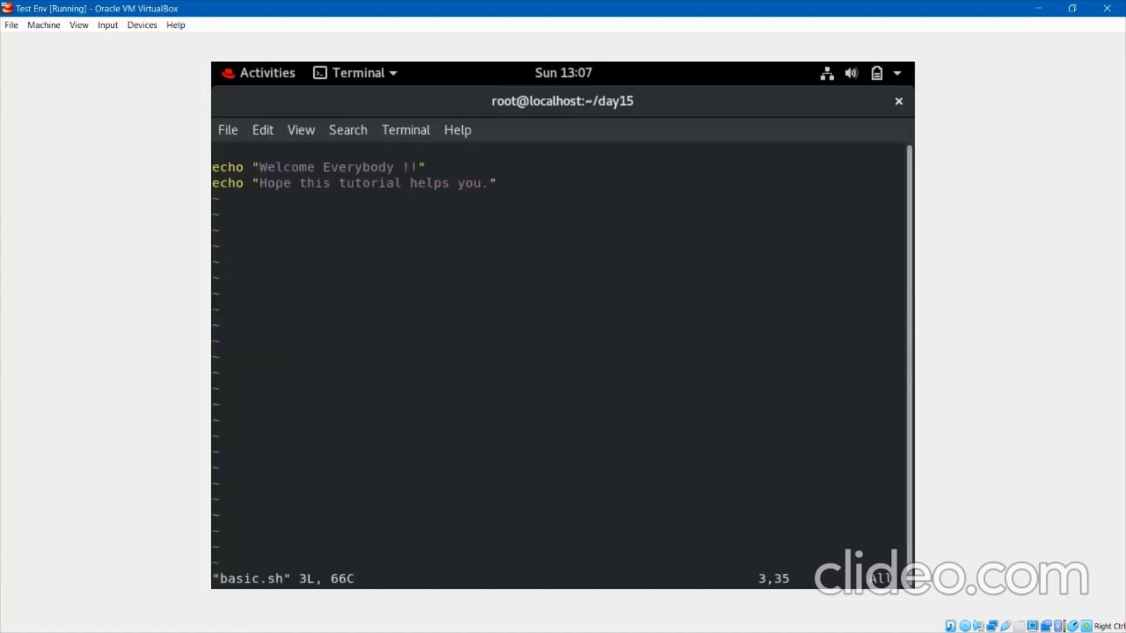
pyautogui.press('Up')
pyautogui.press('Up')
pyautogui.press('i')
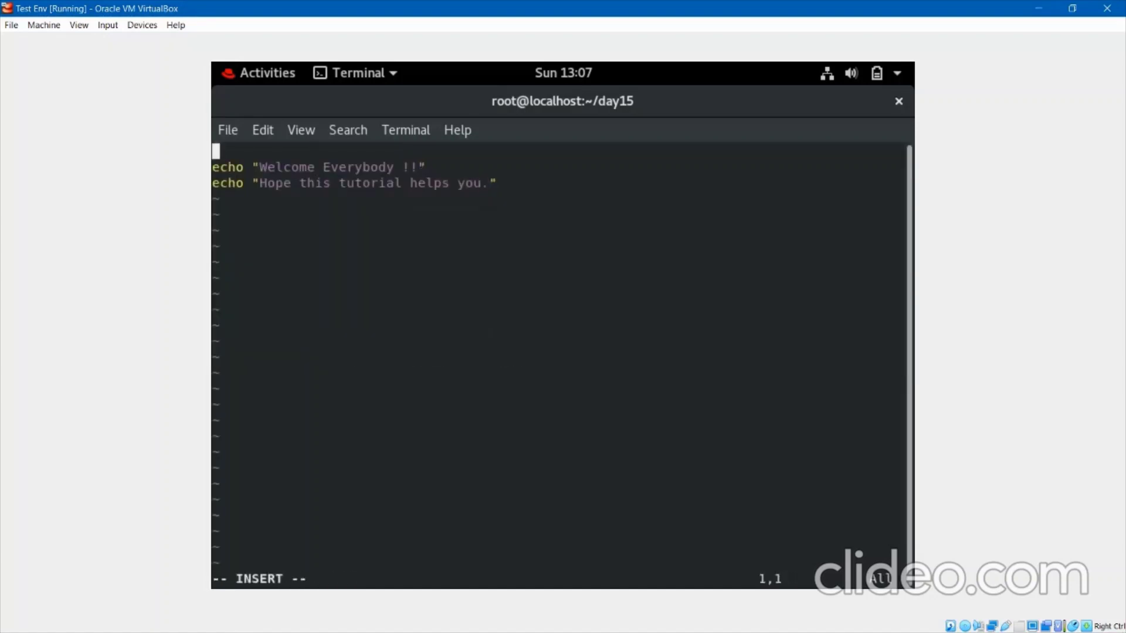
pyautogui.press('Return')
pyautogui.press('Return')
pyautogui.press('Up')
pyautogui.press('Up')
# Add '#!/usr/bin/bash' as the script's first line and save with :wq.
pyautogui.write('#')
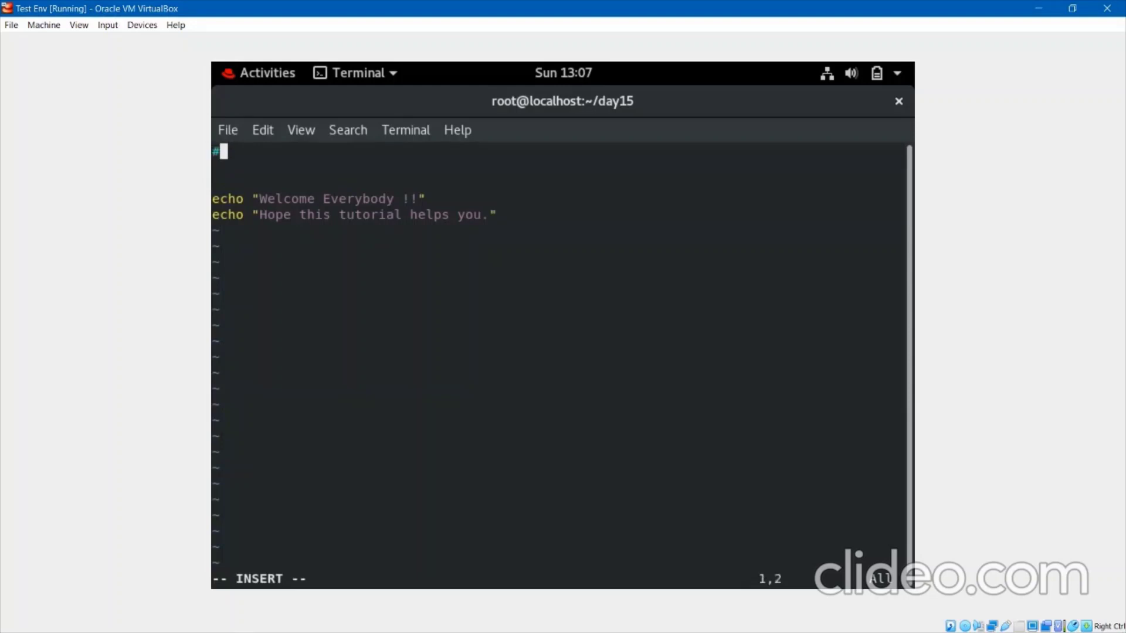
pyautogui.write('!/usr/bin')
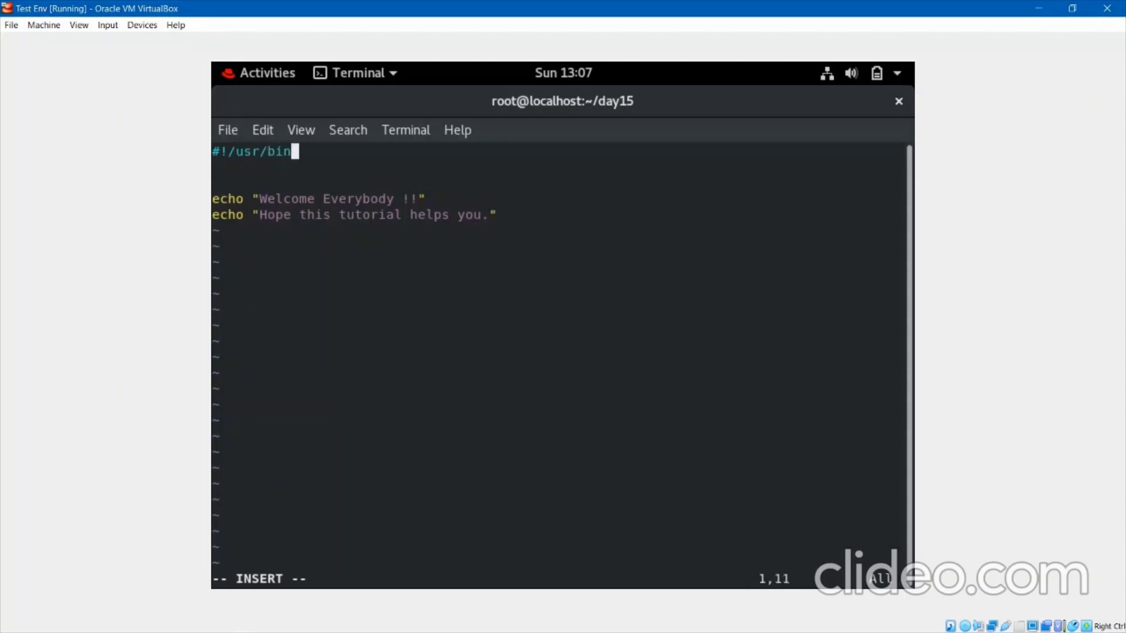
pyautogui.write('/bash')
pyautogui.press('Escape')
pyautogui.hotkey('shift', ';')
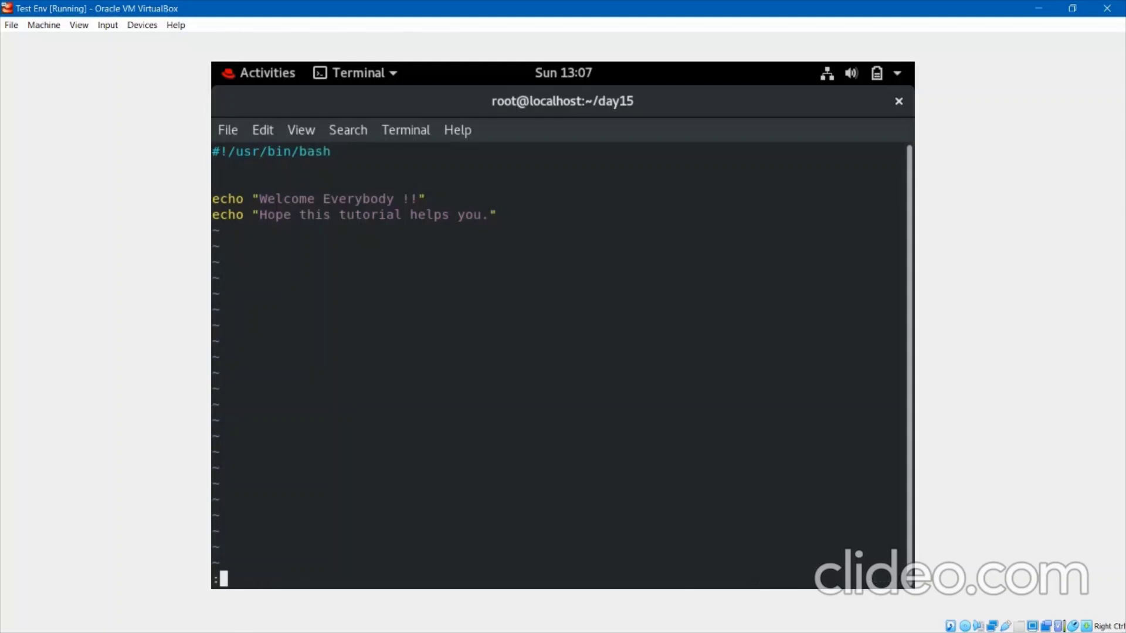
pyautogui.write('wq')
pyautogui.press('Return')
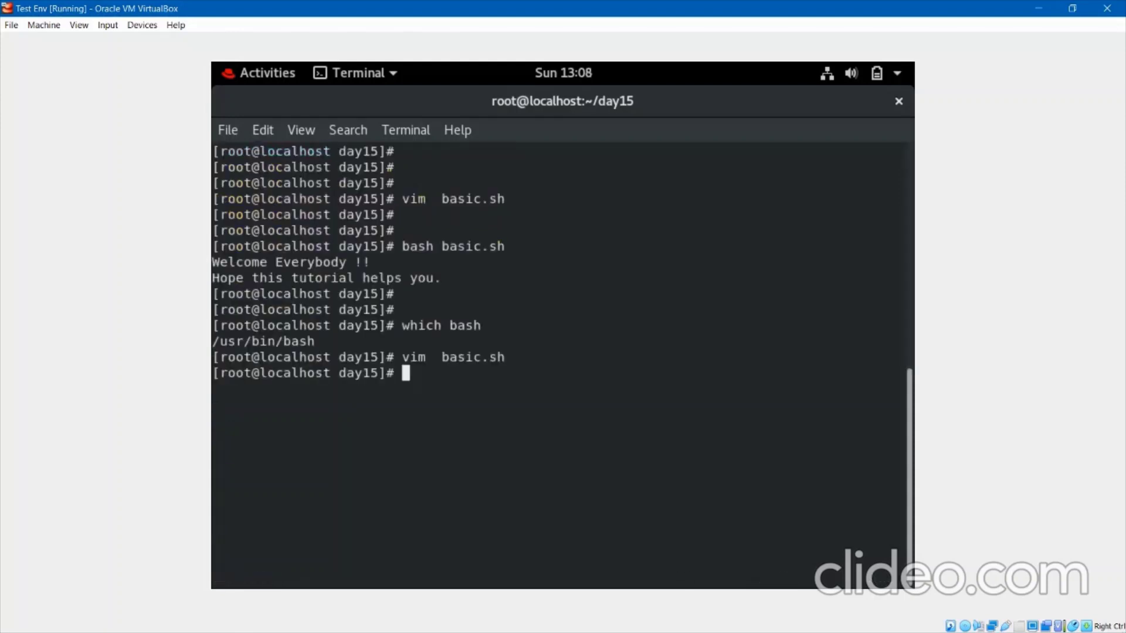
# Rerun the script with 'bash basic.sh'.
pyautogui.press('Return')
pyautogui.press('Return')
pyautogui.press('Up')
pyautogui.press('Up')
pyautogui.press('Up')
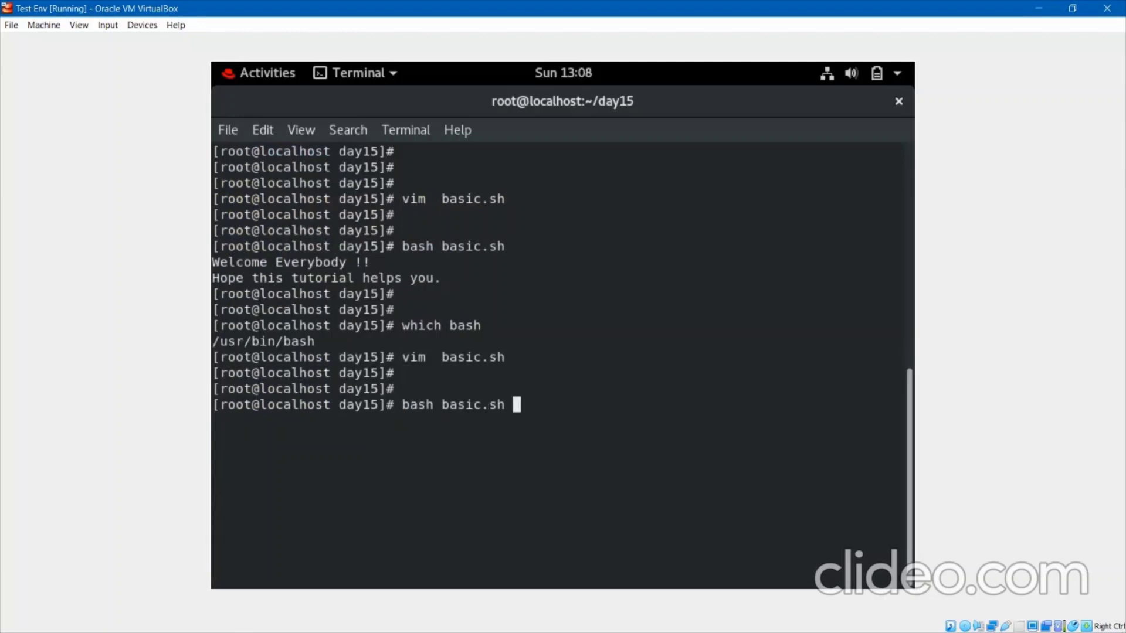
pyautogui.press('Return')
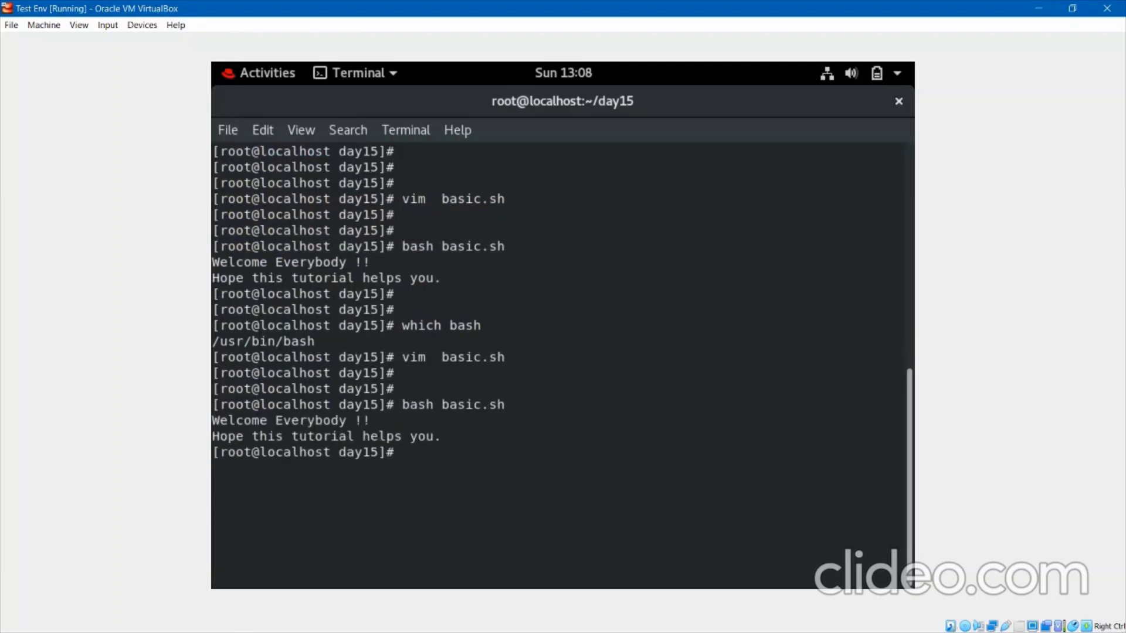
# Run './basic.sh' directly and get Permission denied.
pyautogui.press('Return')
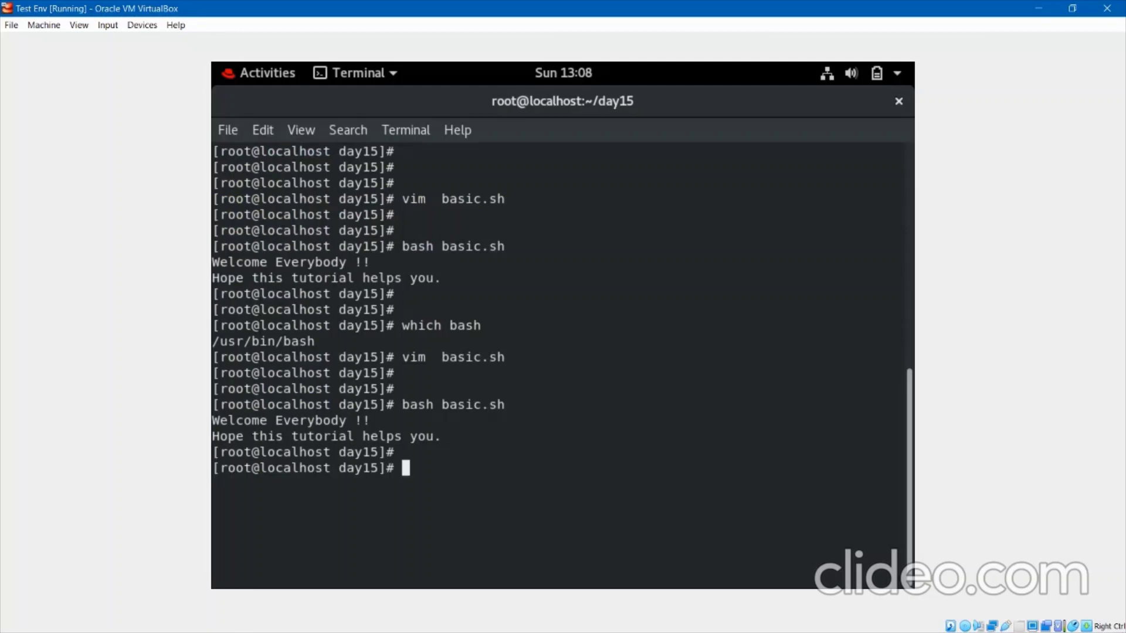
pyautogui.press('Up')
pyautogui.press('Down')
pyautogui.write('./basic.sh')
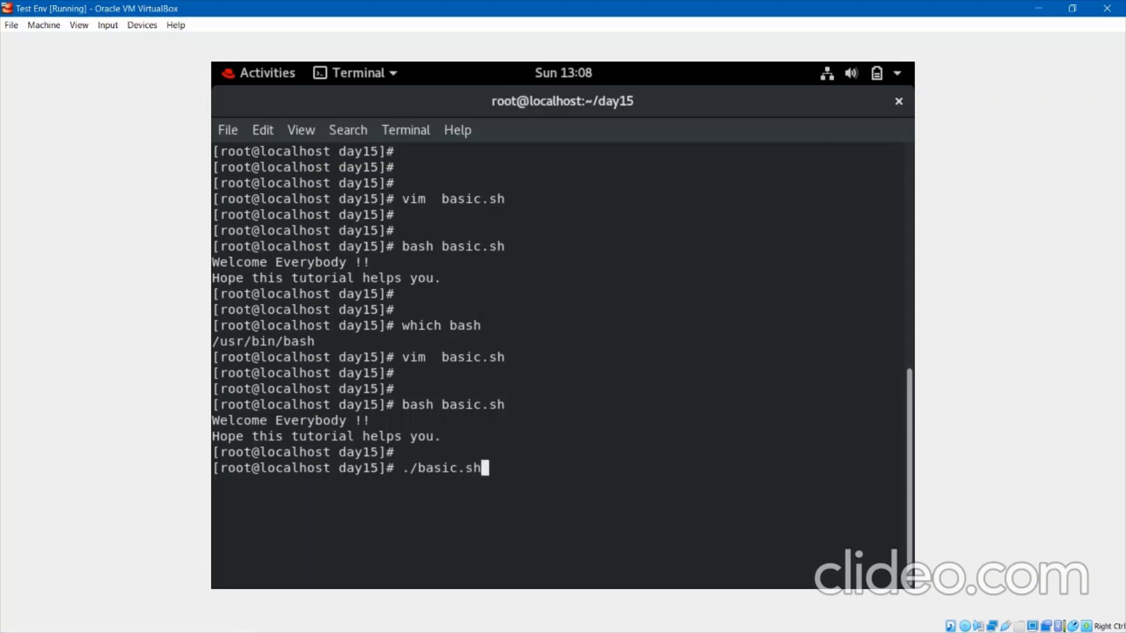
pyautogui.press('Return')
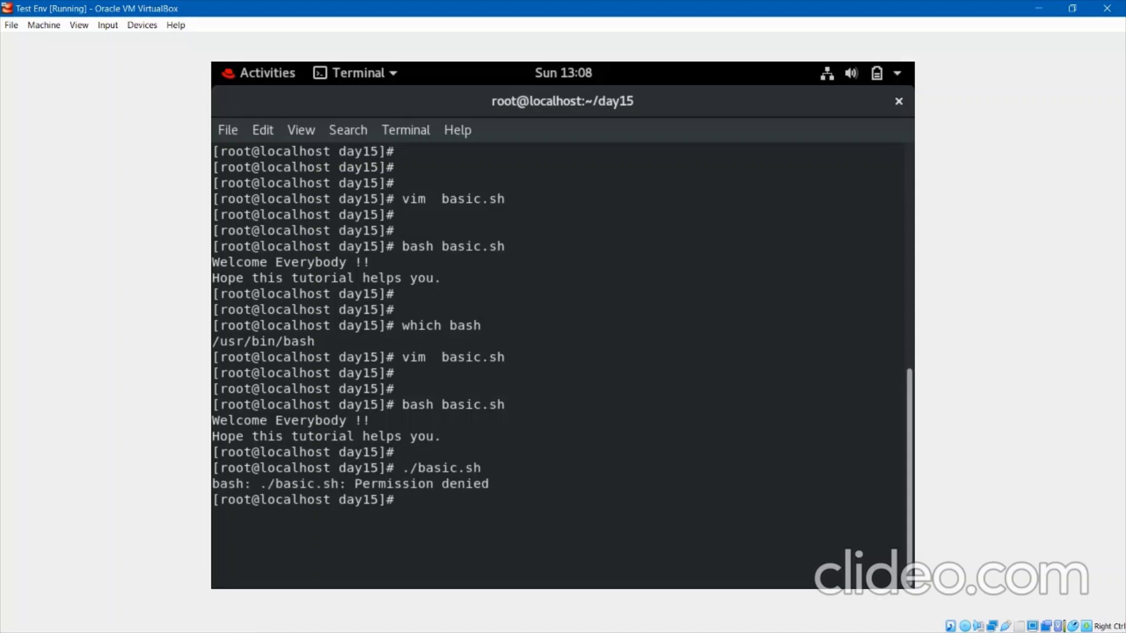
pyautogui.press('Return')
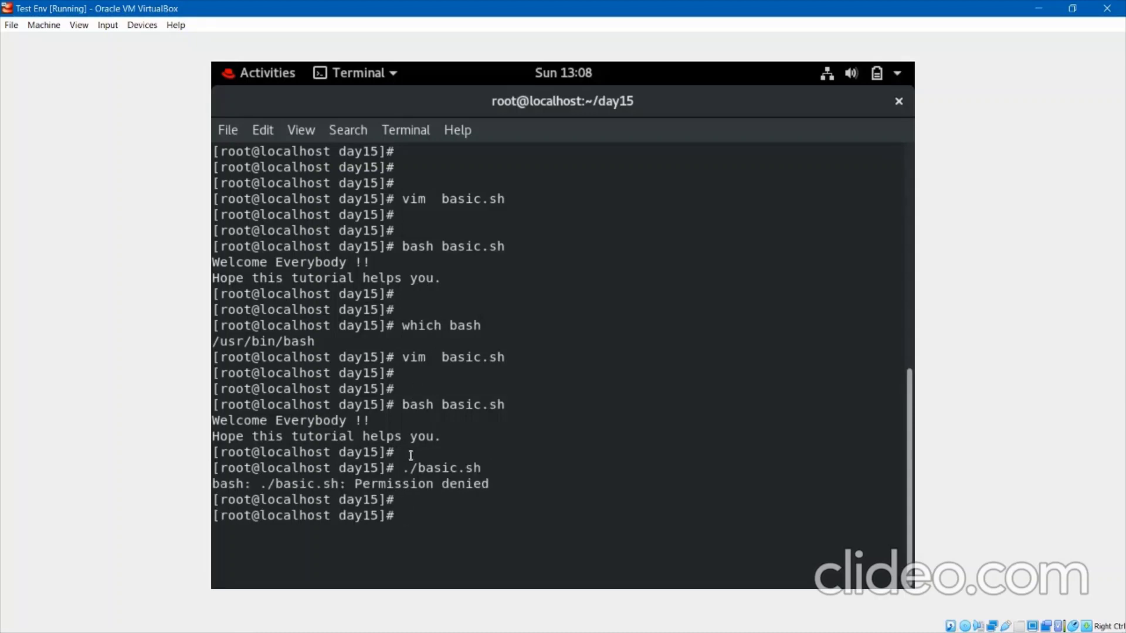
pyautogui.moveTo(403, 471)
pyautogui.mouseDown()
pyautogui.moveTo(480, 468)
pyautogui.moveTo(406, 469)
pyautogui.mouseUp()
pyautogui.click(480, 466)
pyautogui.click(405, 468)
# List the folder with 'll', showing basic.sh as -rw-r--r-- without execute permission.
pyautogui.write('ll')
pyautogui.press('Return')
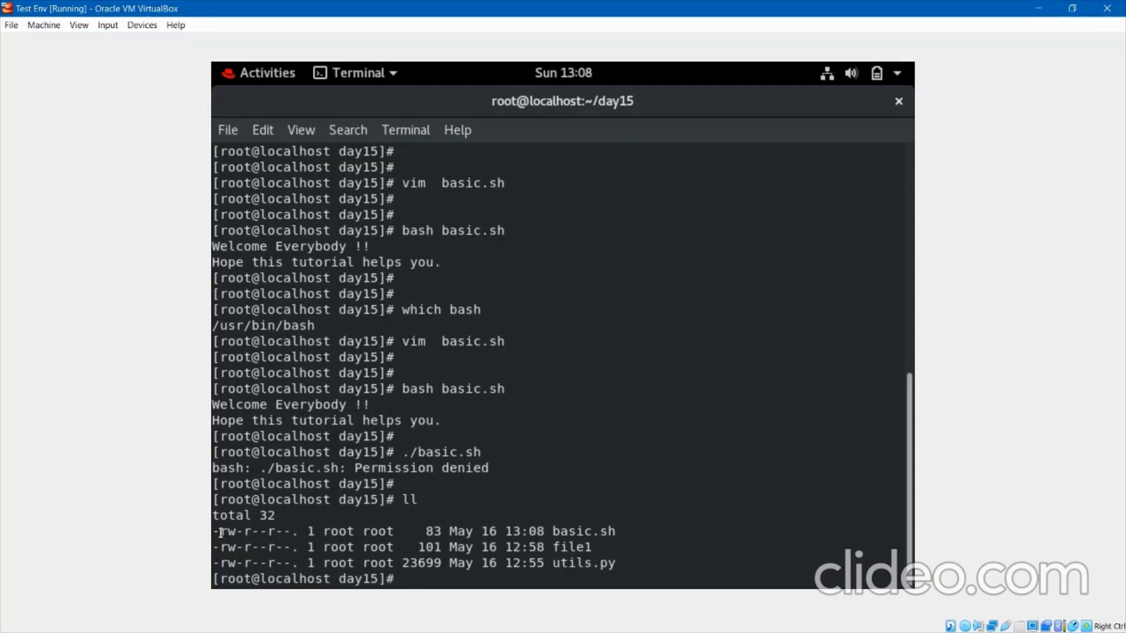
pyautogui.moveTo(220, 531); pyautogui.dragTo(289, 531)
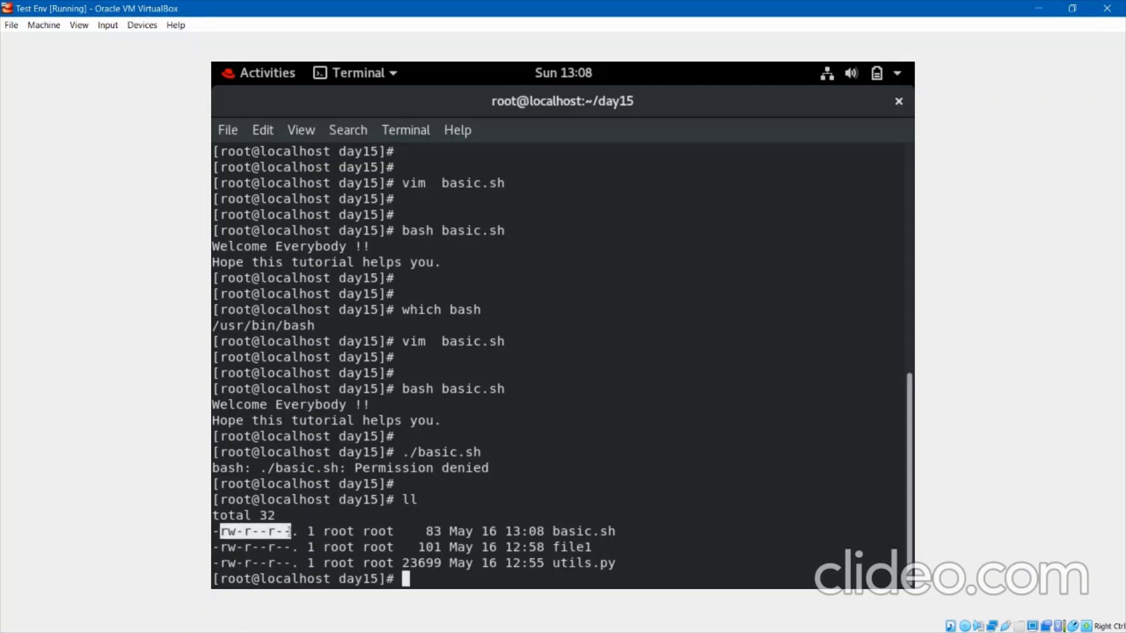
pyautogui.click(289, 531)
pyautogui.press('Return')
pyautogui.press('Return')
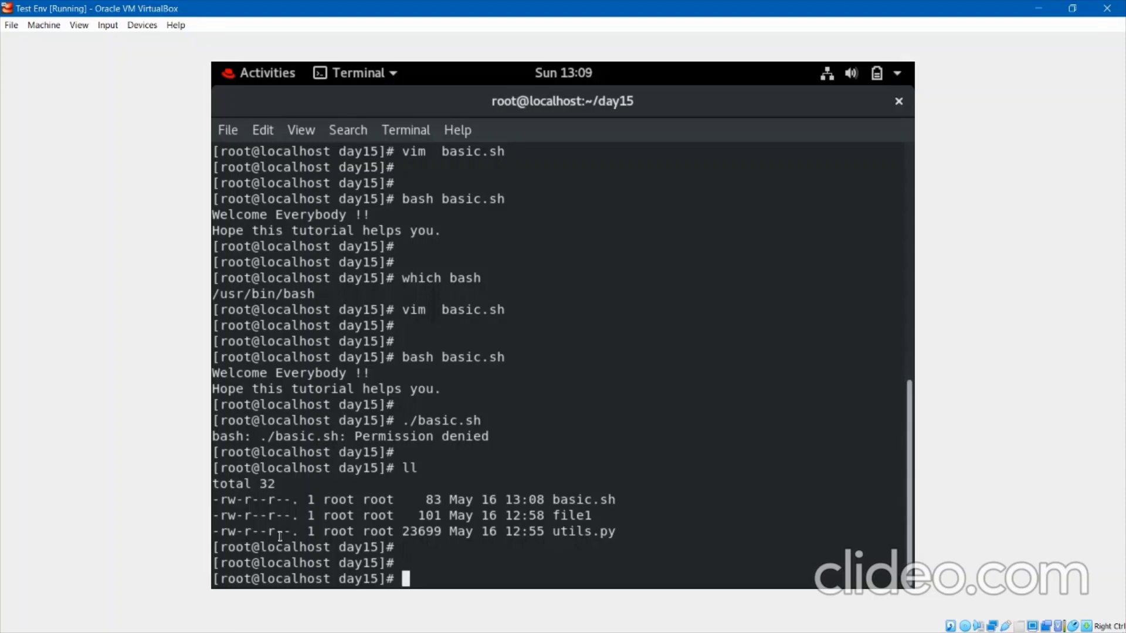
# Apply 'chmod 111 basic.sh' and confirm ---x--x--x in the 'll' listing.
pyautogui.write('chmod  111  bas')
pyautogui.press('Tab')
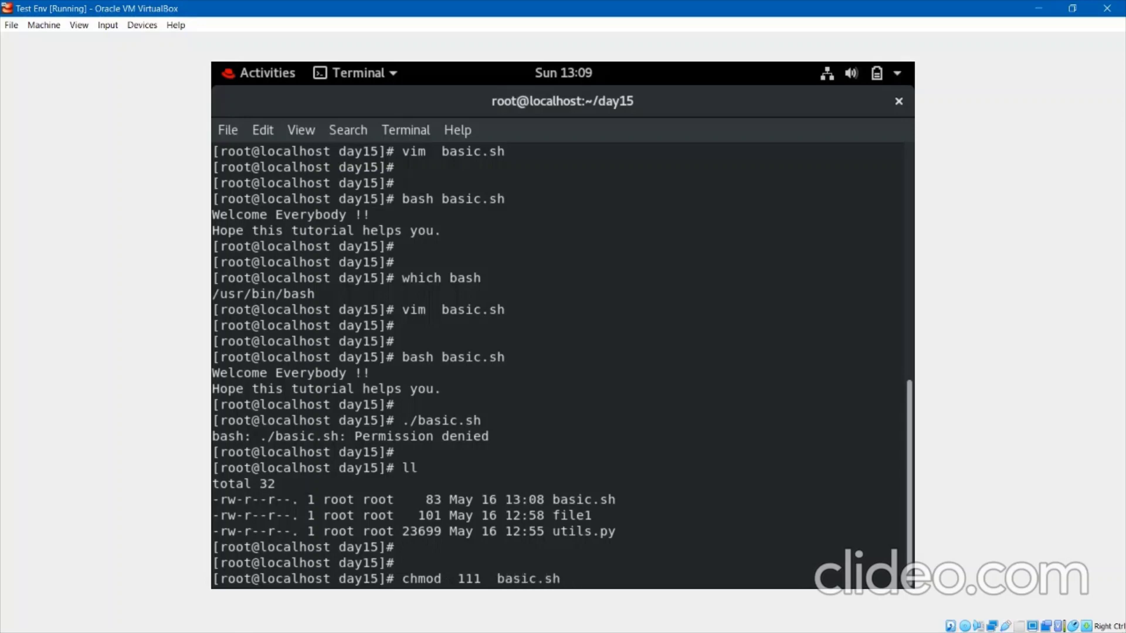
pyautogui.press('Return')
pyautogui.press('Return')
pyautogui.write('ll')
pyautogui.press('Return')
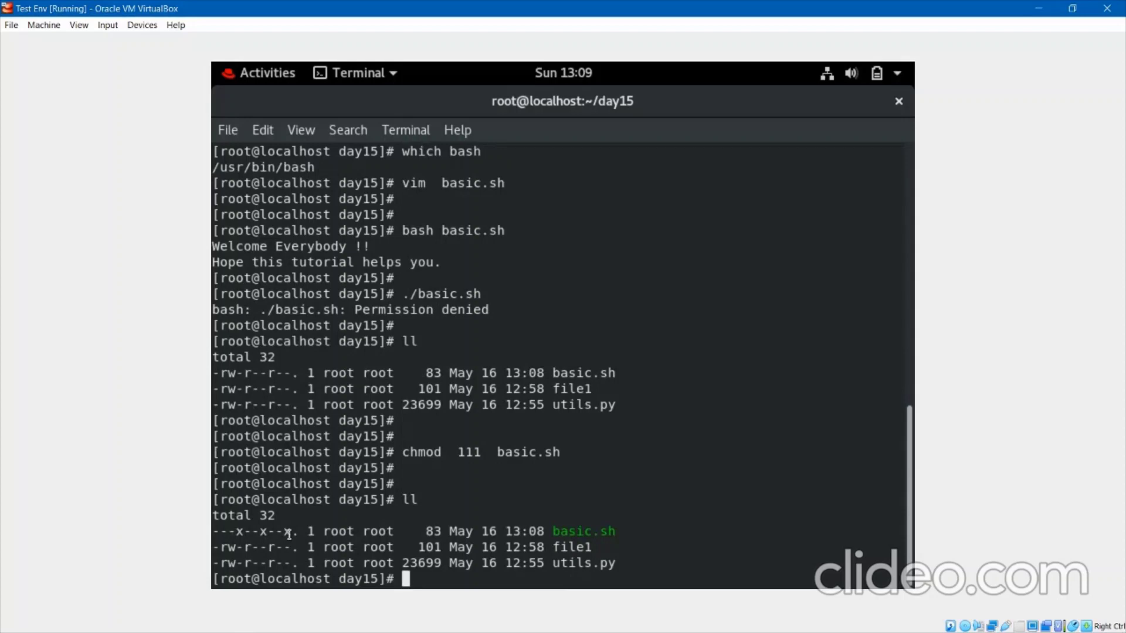
pyautogui.moveTo(553, 532); pyautogui.dragTo(612, 529)
pyautogui.click(613, 530)
pyautogui.press('Return')
pyautogui.press('Return')
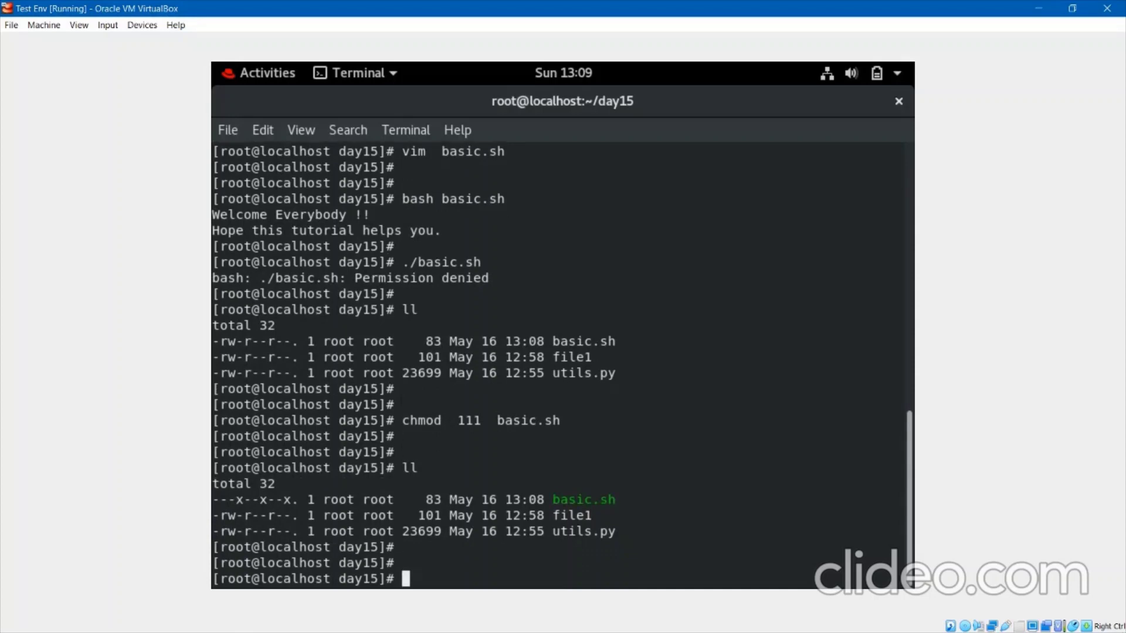
# Run './basic.sh', which now prints both welcome lines.
pyautogui.write('./basic.sh')
pyautogui.press('Return')
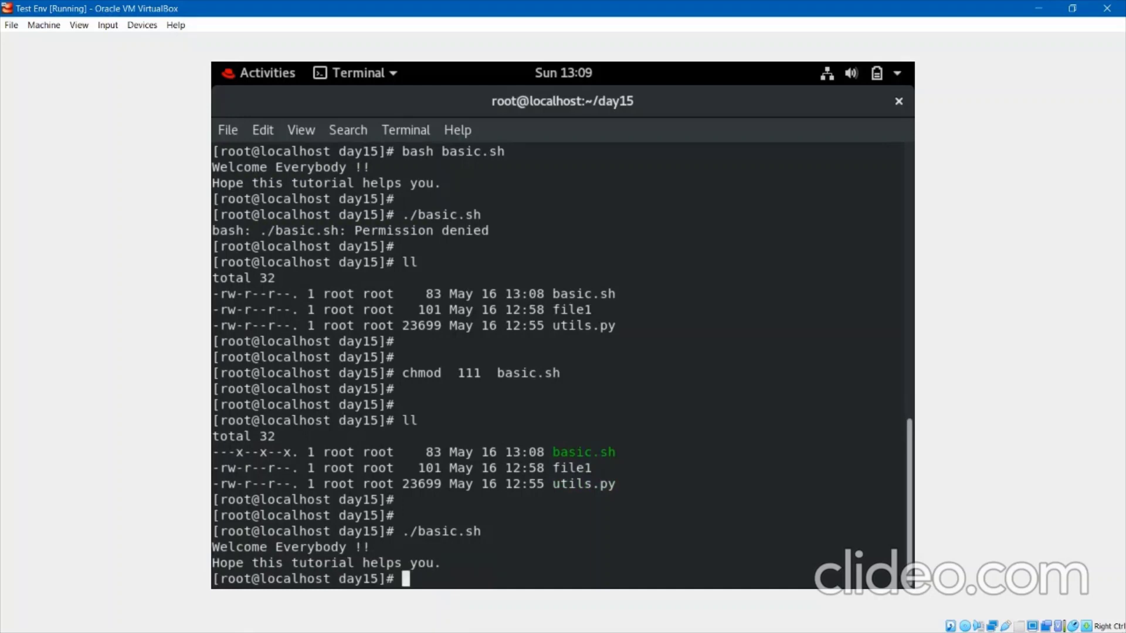
pyautogui.press('Return')
pyautogui.press('Return')
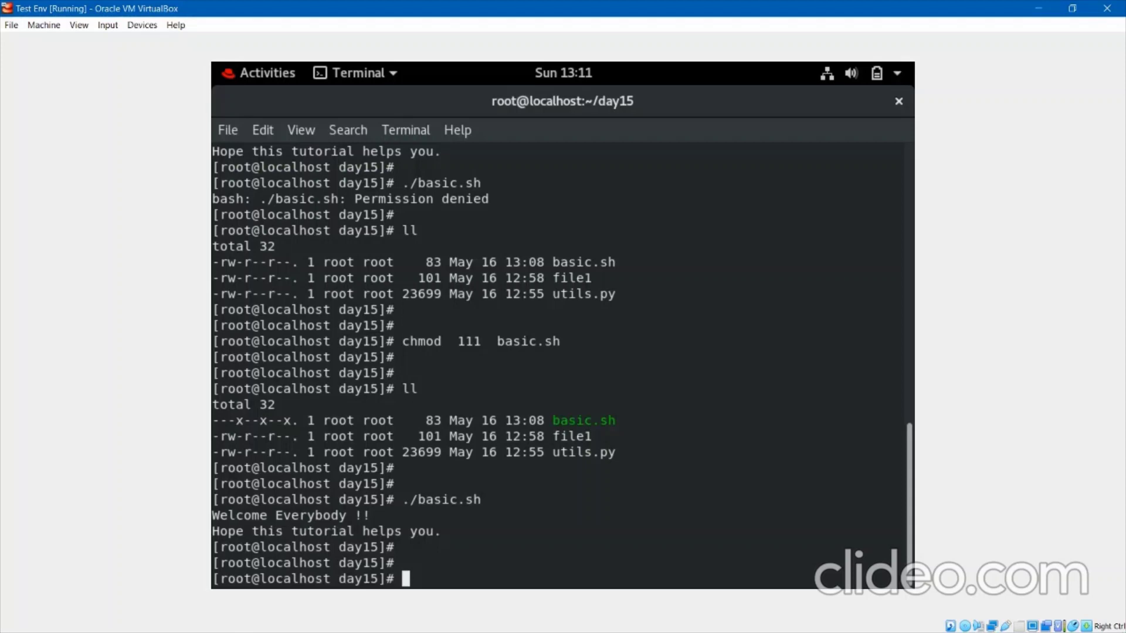
# Enter 'init 0' to power off the RHEL 8 virtual machine.
pyautogui.write('init 0')
pyautogui.press('Return')
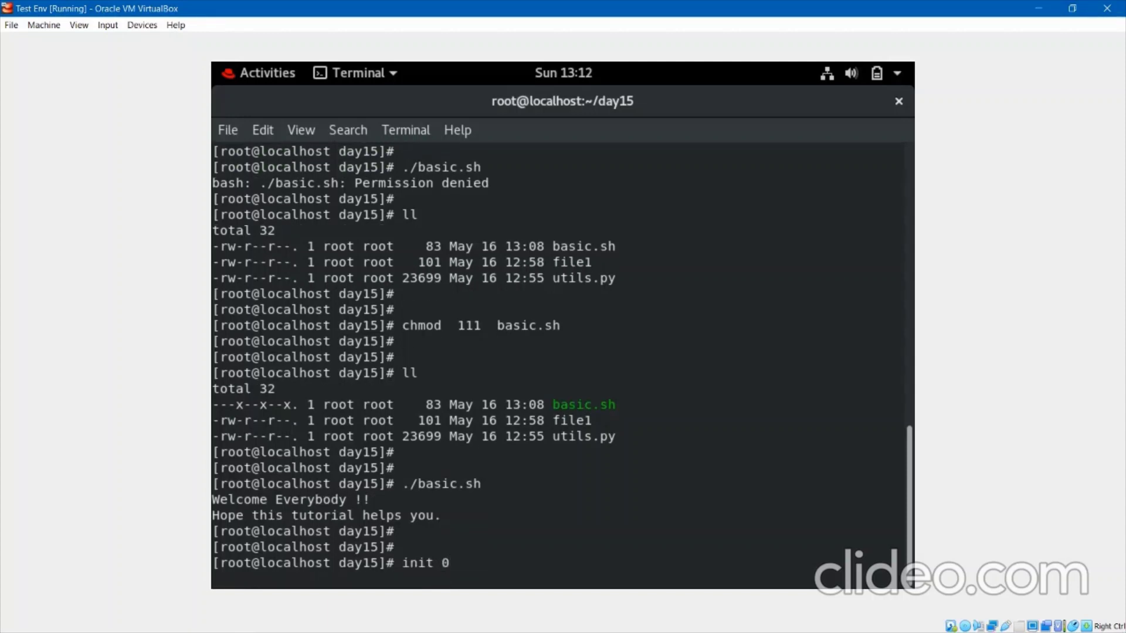